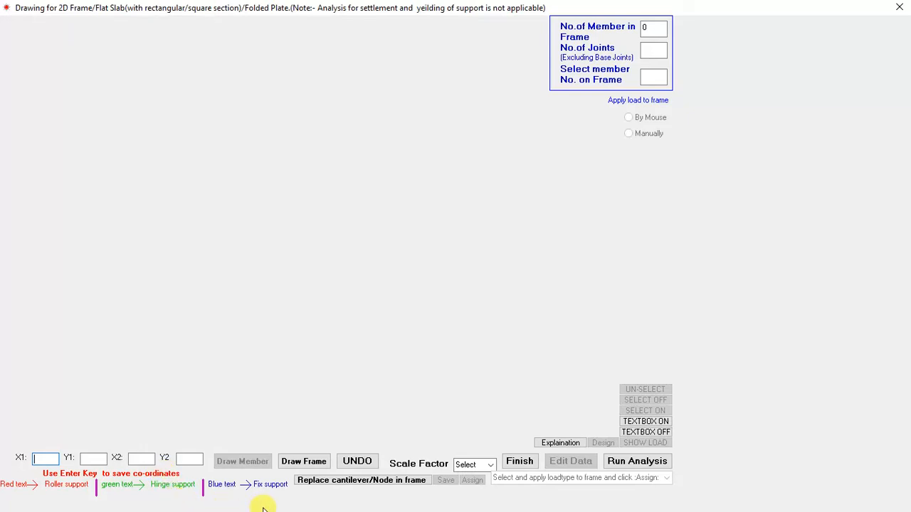
Step: Draw the first horizontal beam member from coordinates (0, 0) to (2, 0)
text(0)
key(Return)
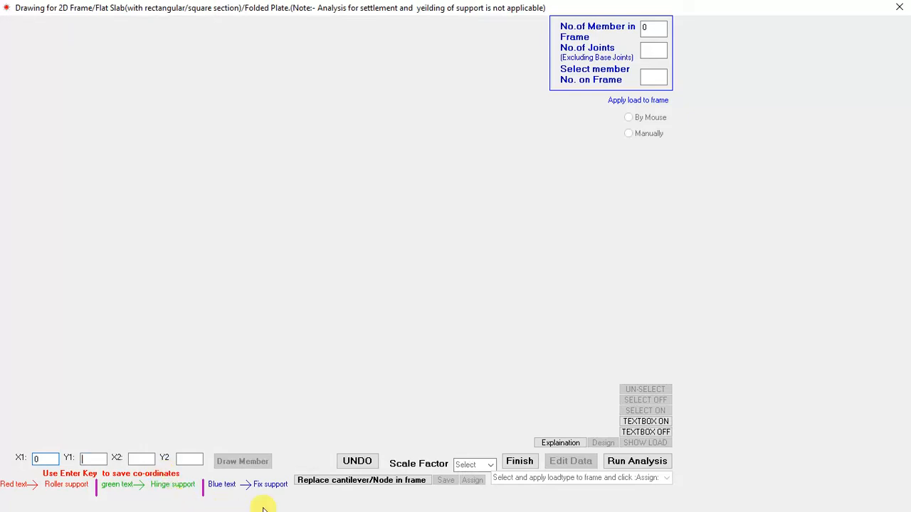
text(0)
key(Return)
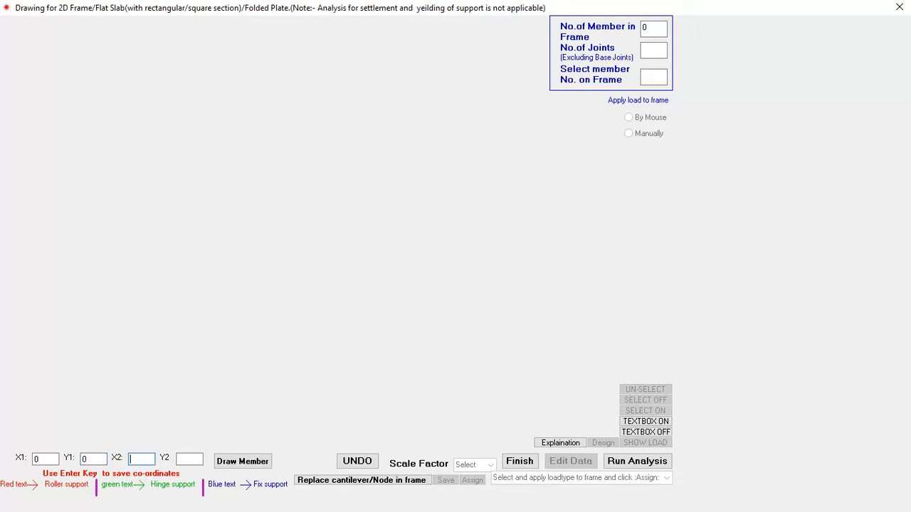
text(2)
text(0)
key(Return)
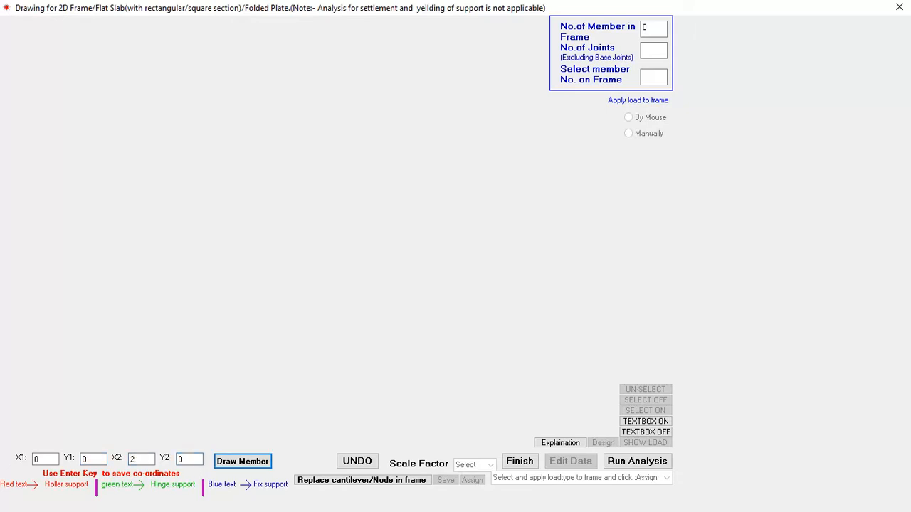
key(Return)
Step: Draw the second beam member from coordinates (2, 0) to (4, 0)
text(2)
key(Return)
text(0)
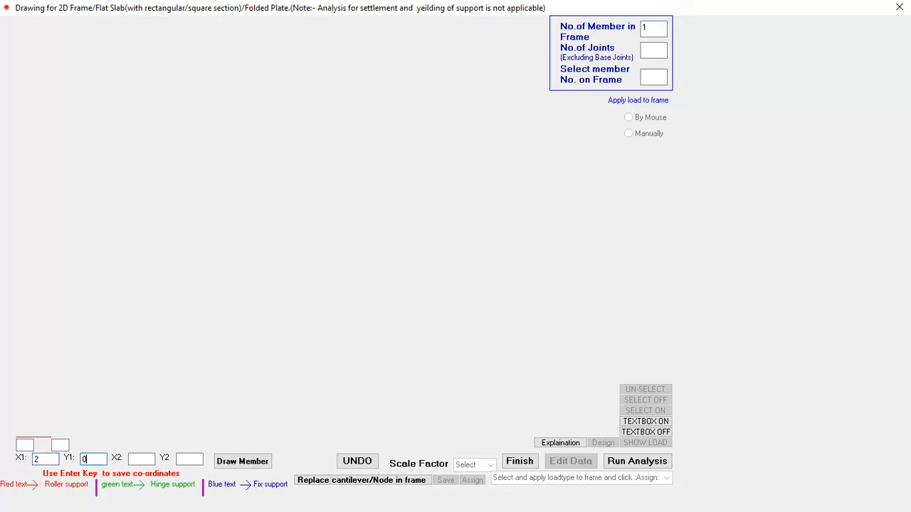
key(Return)
text(4)
key(Return)
text(0)
key(Return)
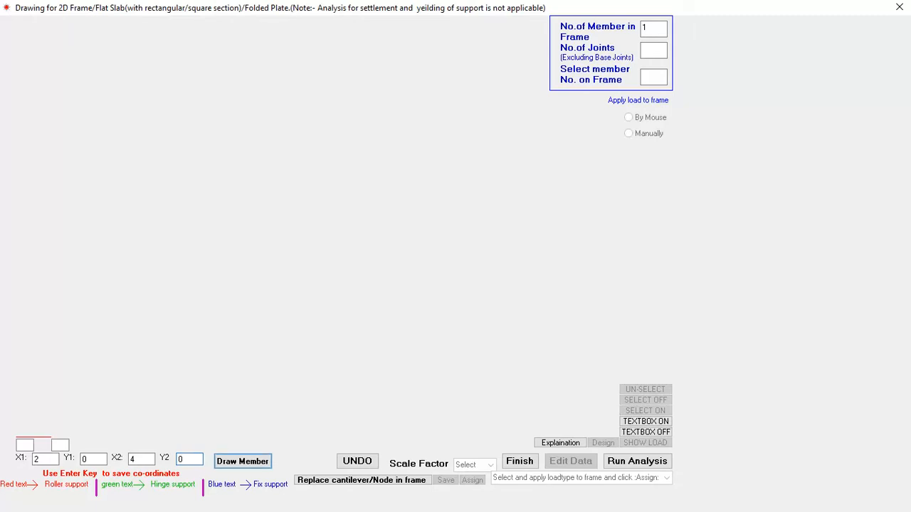
key(Return)
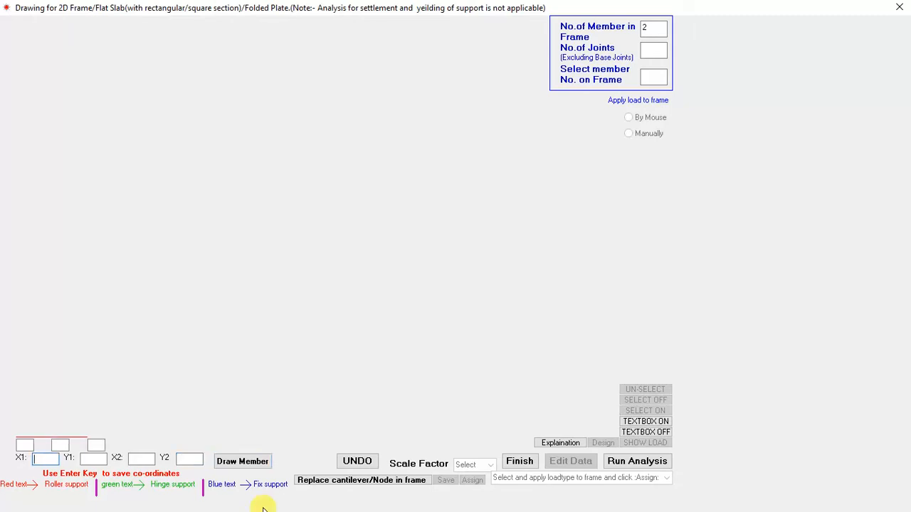
Step: Draw the third beam member from coordinates (4, 0) to (6, 0)
text(4)
key(Return)
text(0)
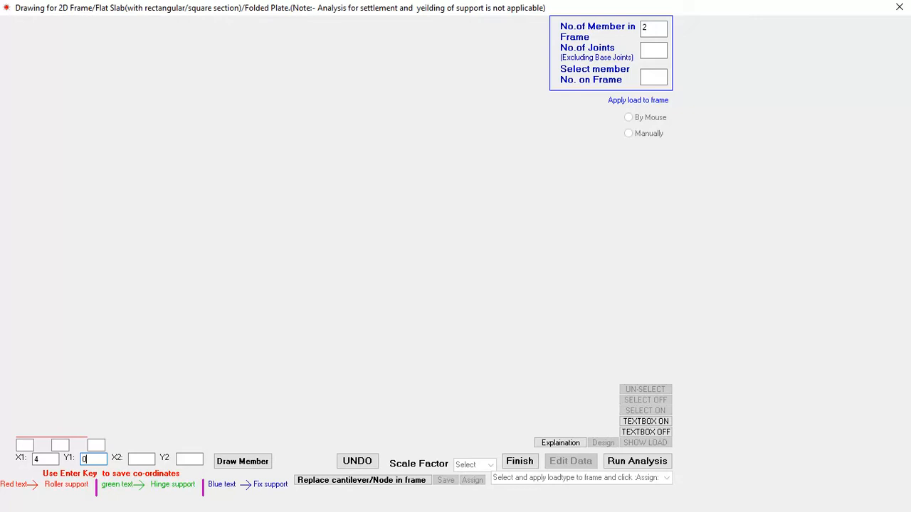
key(Return)
text(6)
key(Return)
text(0)
key(Return)
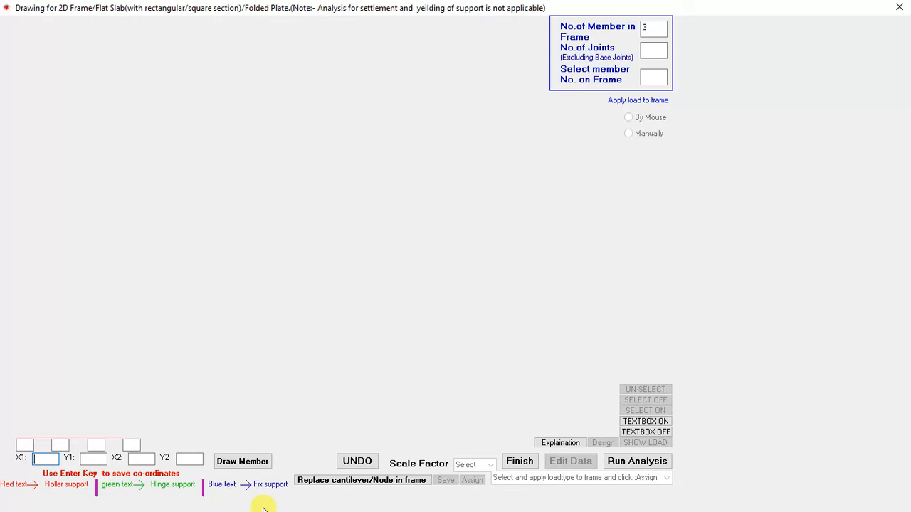
Step: Draw the fourth beam member from coordinates (6, 0) to (9, 0)
text(6)
key(Return)
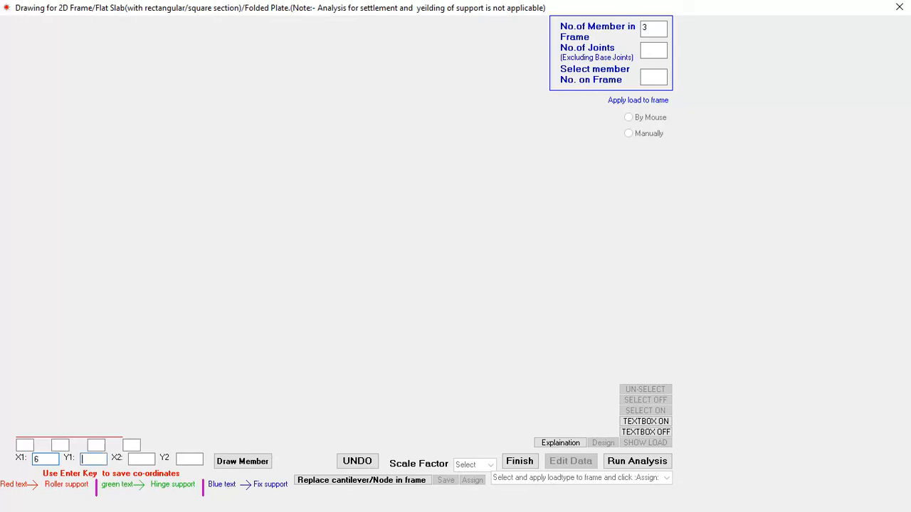
text(0)
key(Return)
text(90)
key(Return)
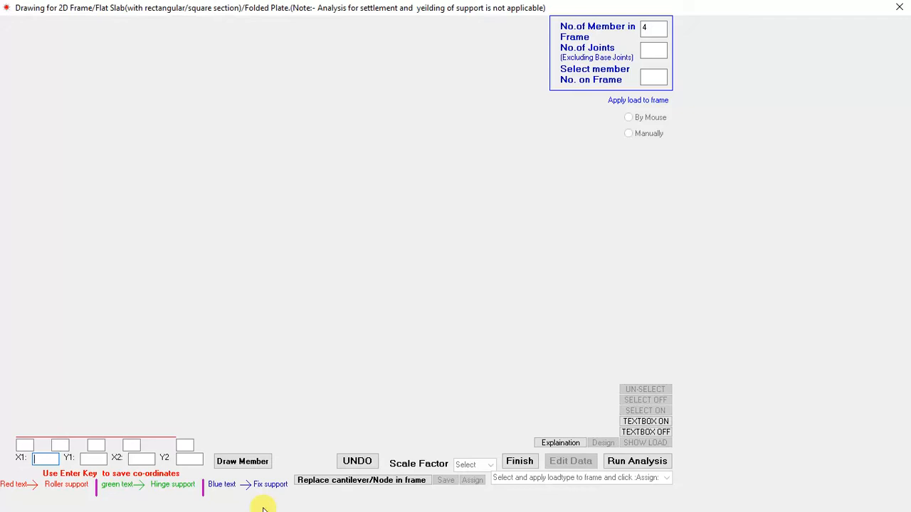
text(9)
Step: Draw the fifth beam member from coordinates (9, 0) to (12, 0)
key(Return)
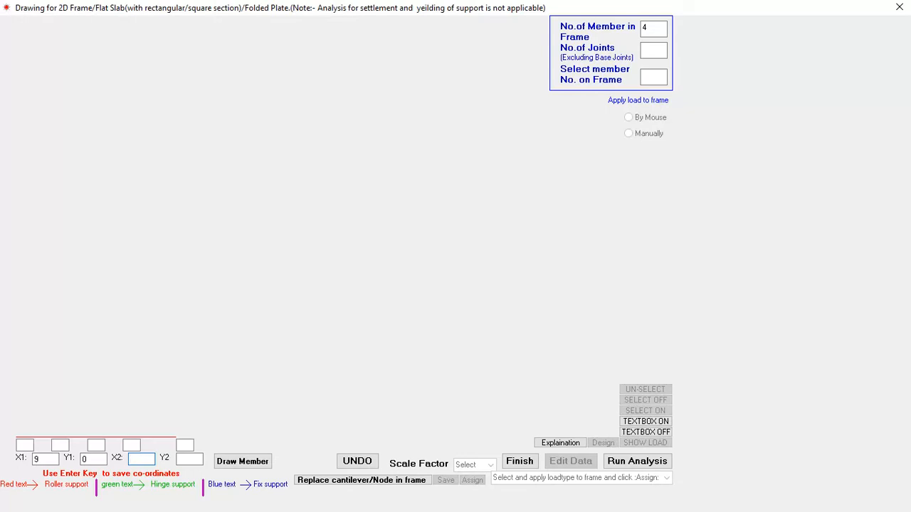
text(12)
key(Return)
text(0)
key(Return)
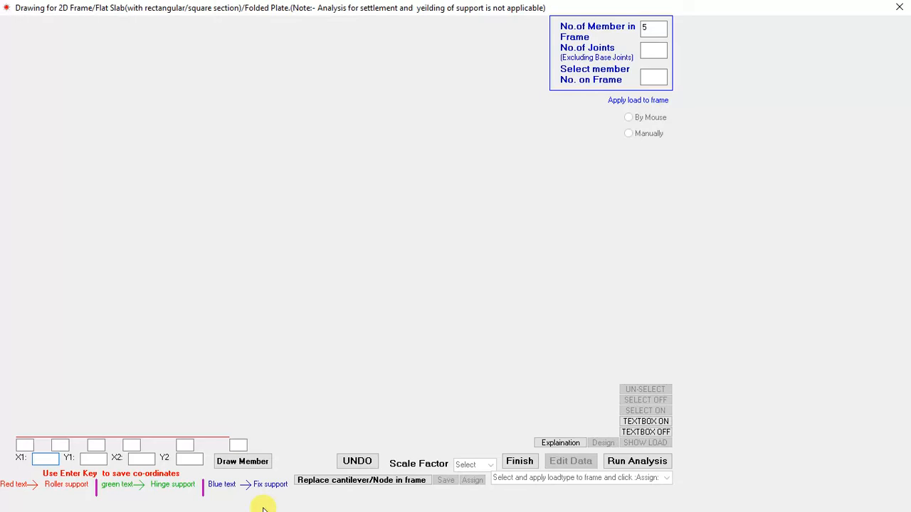
Step: Draw the sixth beam member from coordinates (12, 0) to (18.5, 0)
text(12)
text(0)
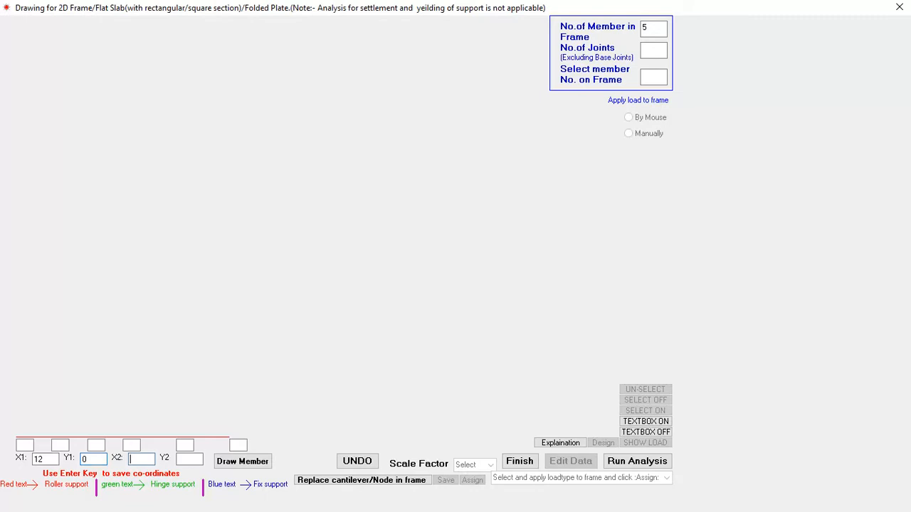
text(18)
text(.5)
text(0)
click(242, 461)
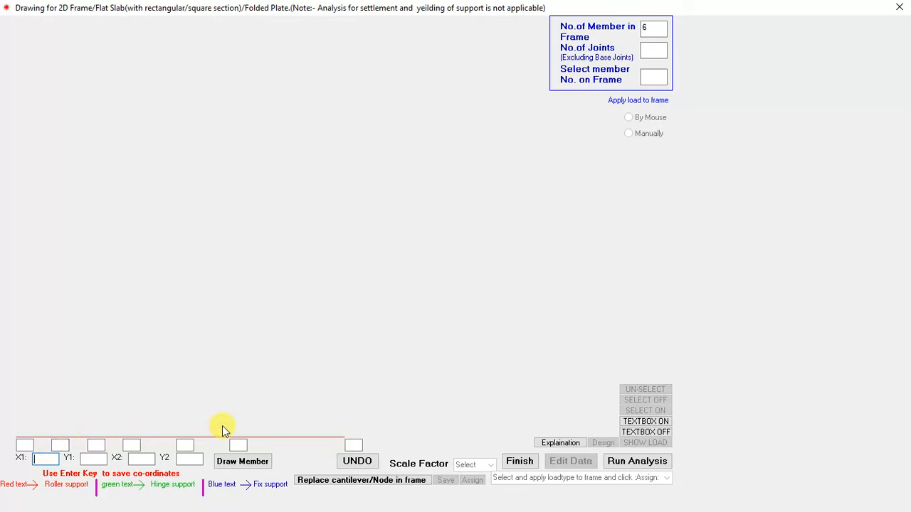
Step: Switch to the Word document "2d analysis using MMS PROGRAM", examine the continuous beam's spans, supports and loads, and return to the MMS drawing
key(super+d)
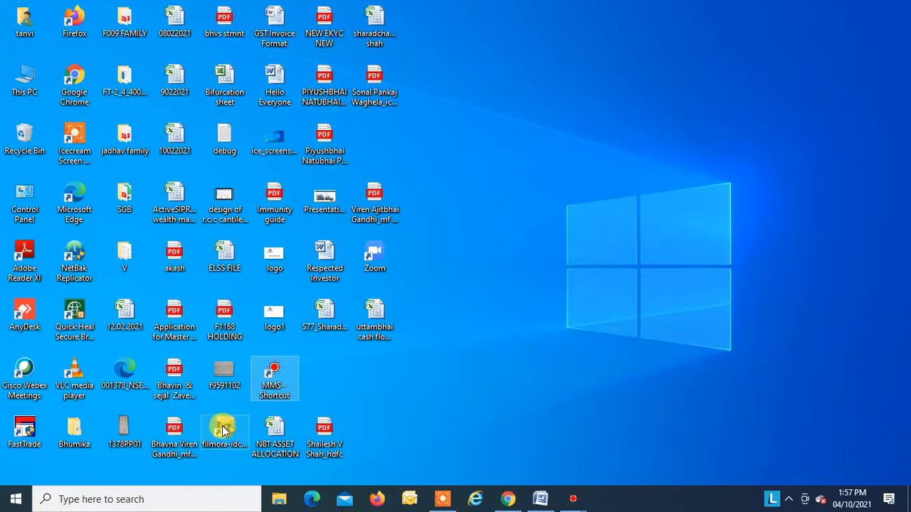
click(535, 497)
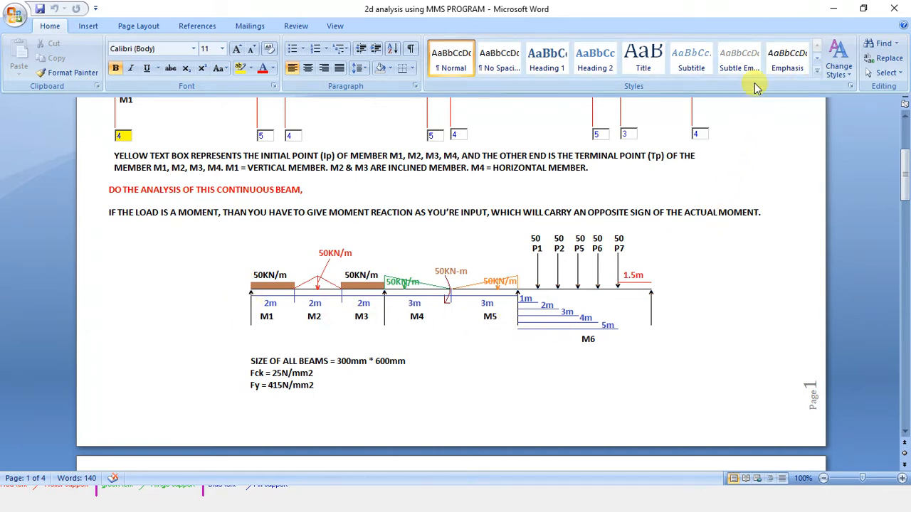
click(833, 10)
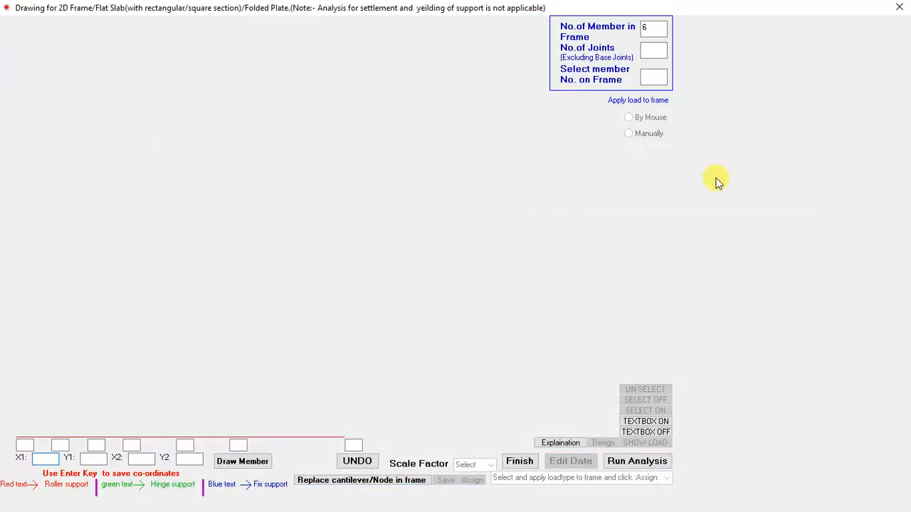
Step: Number the unsupported beam joints at x = 2, 4 and 9 as 1, 2 and 3
click(51, 457)
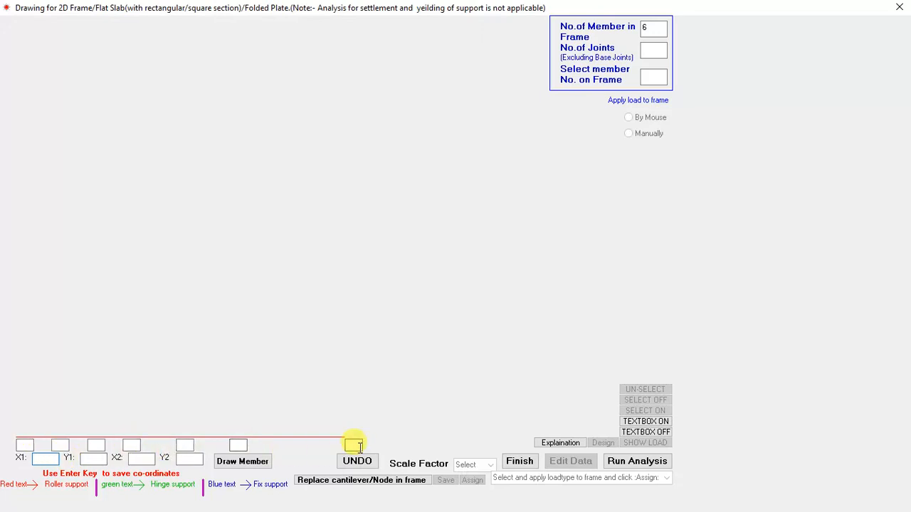
click(59, 444)
text(1)
click(93, 444)
text(2)
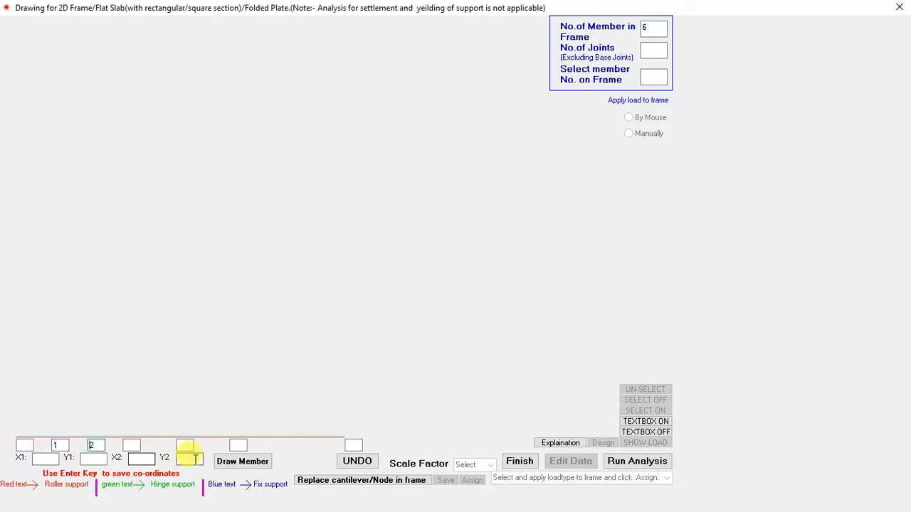
click(184, 444)
text(3)
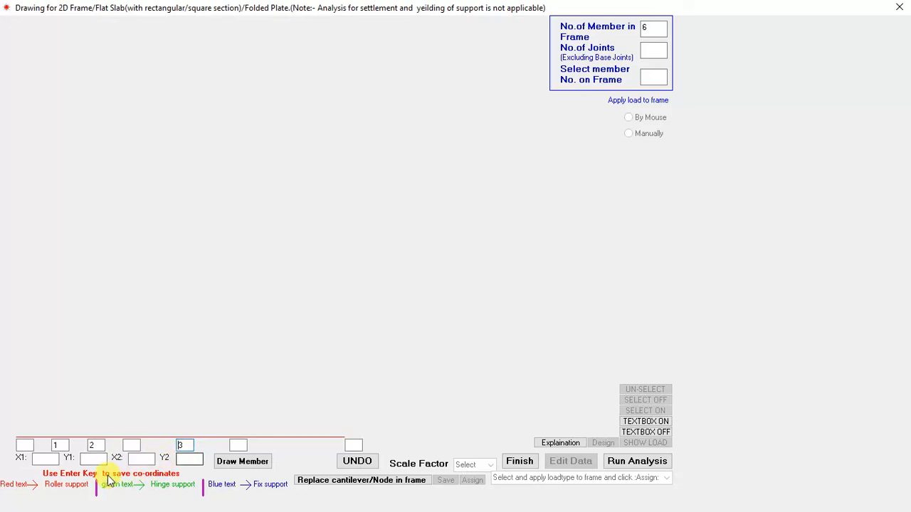
Step: Number the support joints at x = 0, 6, 12 and 18.5 as 4, 5, 6 and 7
click(24, 445)
text(4)
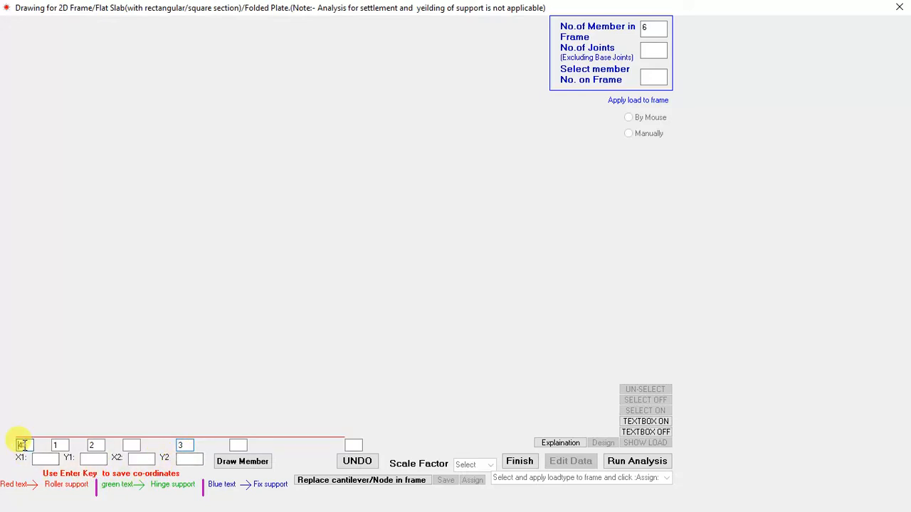
click(129, 444)
text(5)
click(242, 445)
text(6)
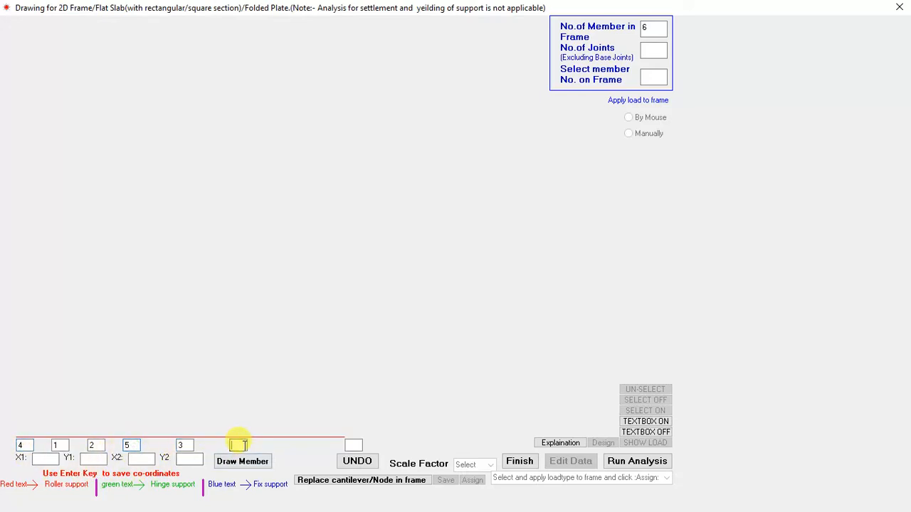
click(353, 445)
text(7)
Step: Finish the beam drawing, confirming that it is complete and that all joint numbers are filled in
click(523, 461)
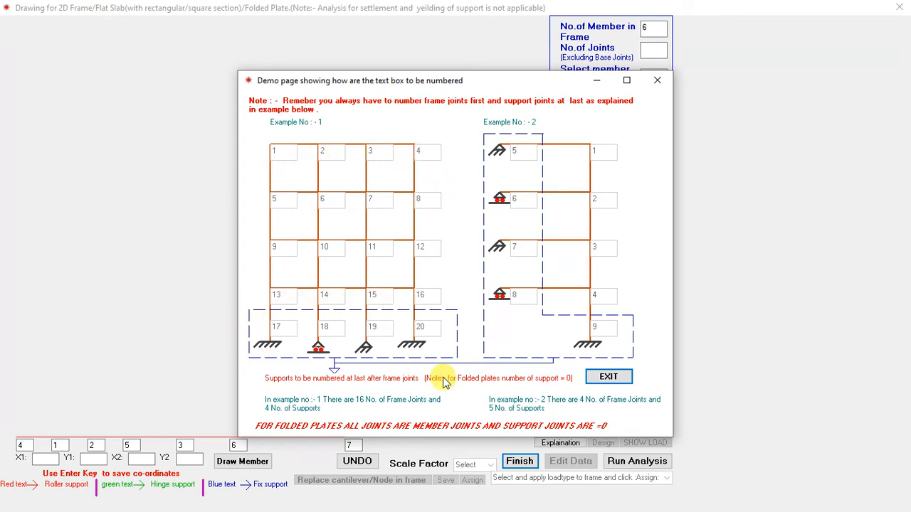
click(609, 378)
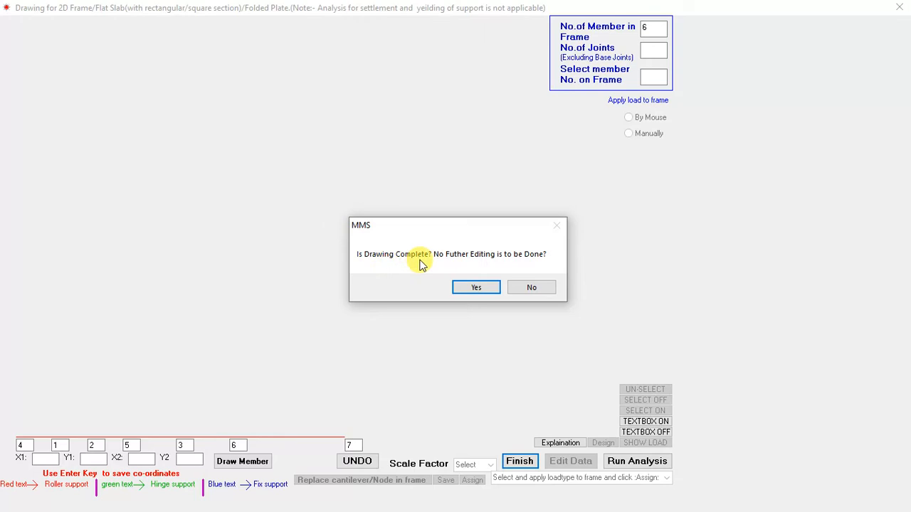
click(472, 287)
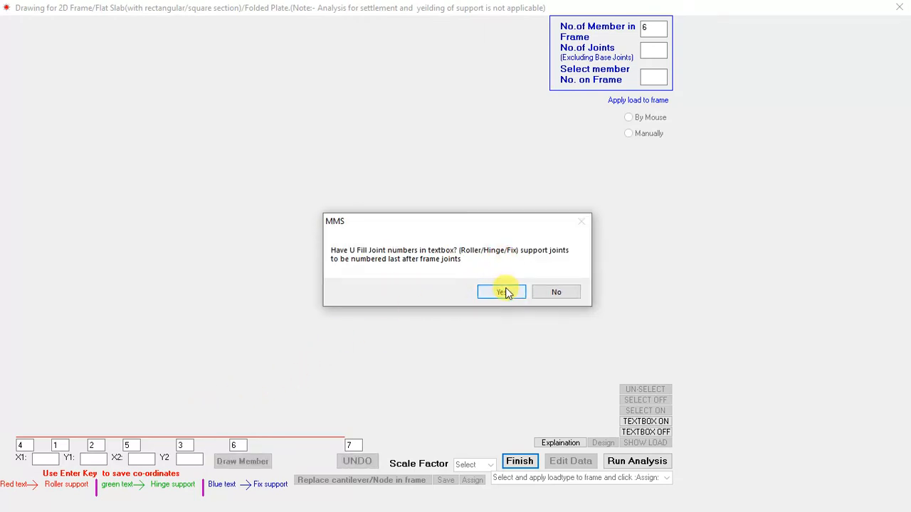
click(503, 292)
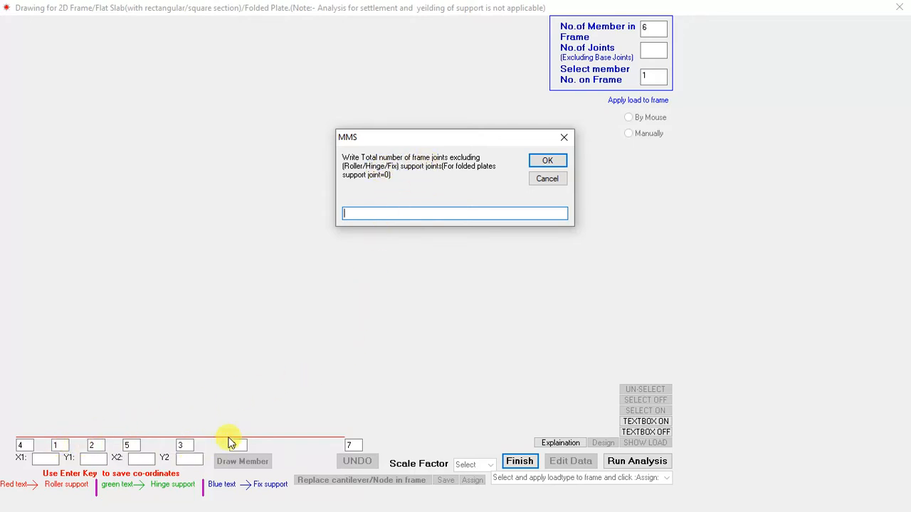
Step: Enter 3 as the total number of frame joints and 4 as the total number of supports
text(3)
key(Return)
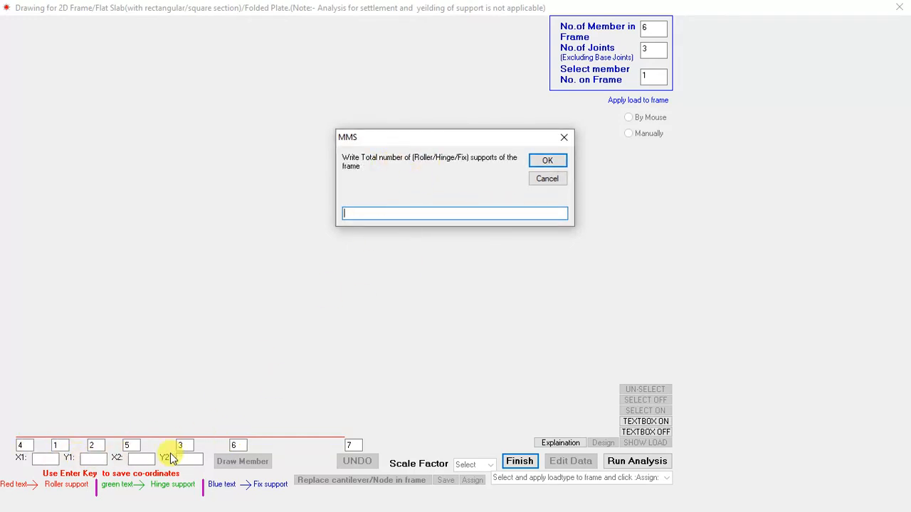
text(4)
key(Return)
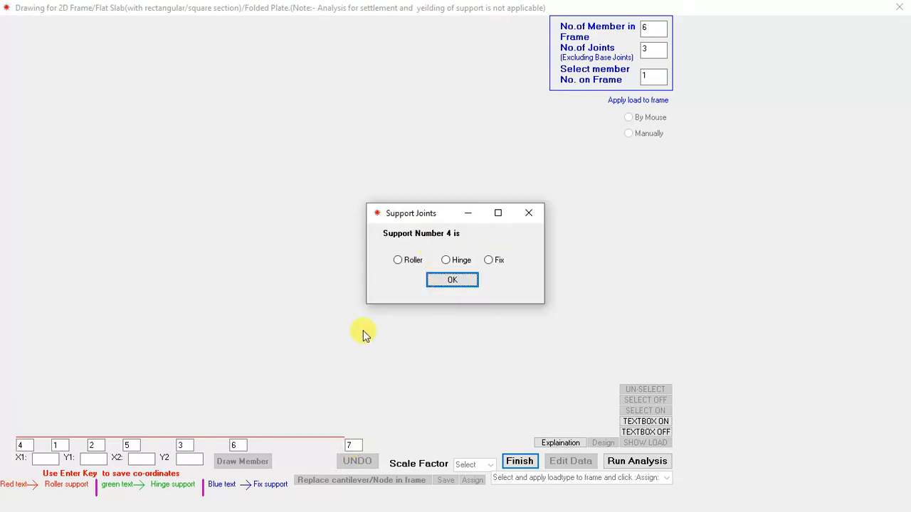
Step: Define supports 4, 5, 6 and 7 all as hinge supports
click(446, 261)
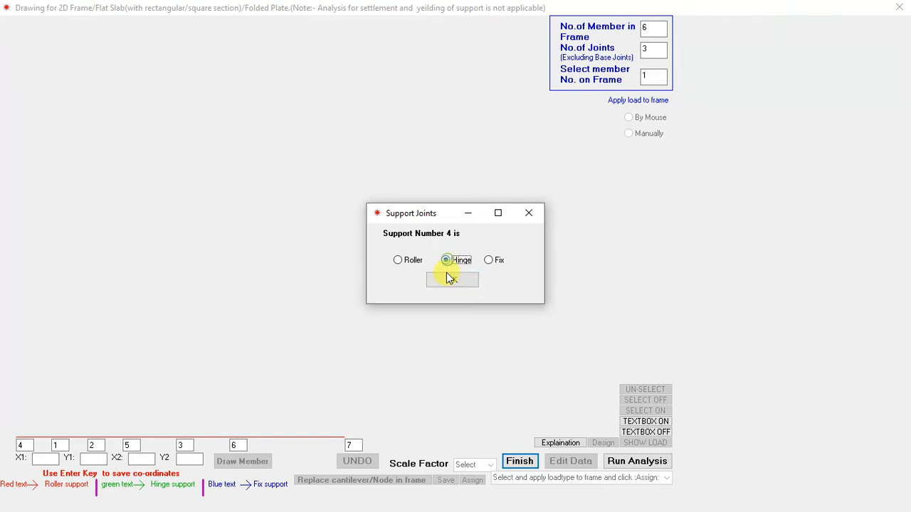
click(449, 279)
click(445, 261)
click(451, 280)
click(446, 261)
click(449, 280)
click(445, 261)
click(456, 282)
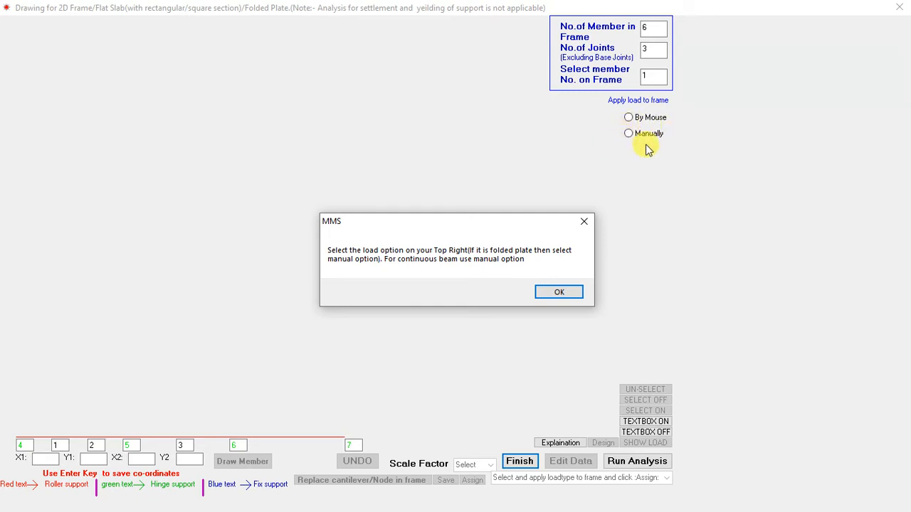
Step: Choose manual load application for the beam and select member 1 for its property and load input
click(558, 295)
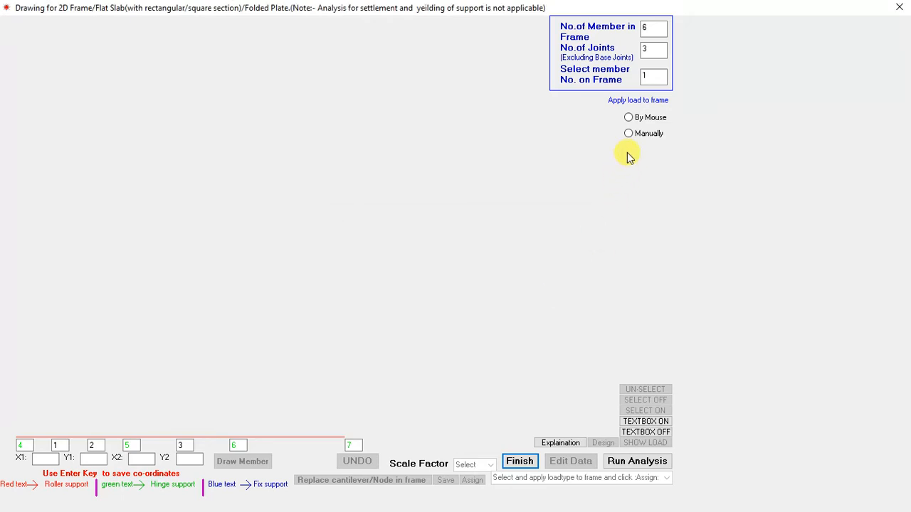
click(629, 134)
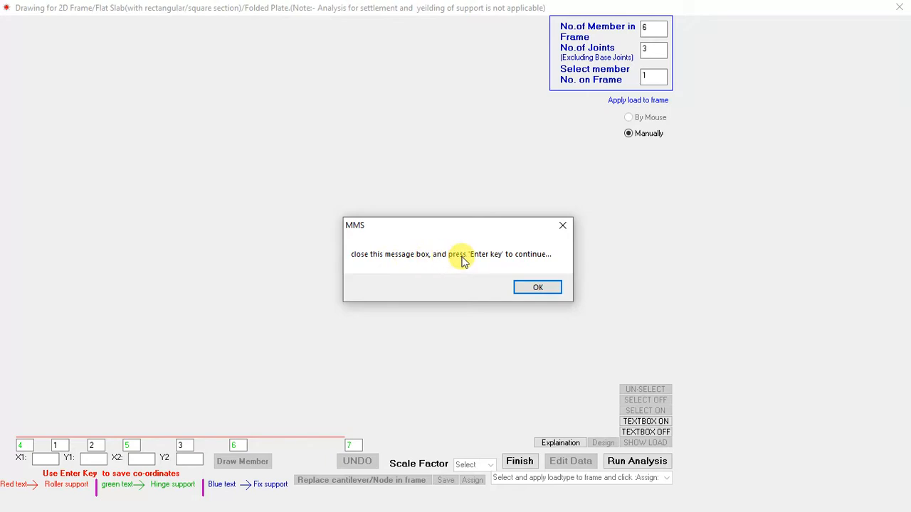
click(538, 290)
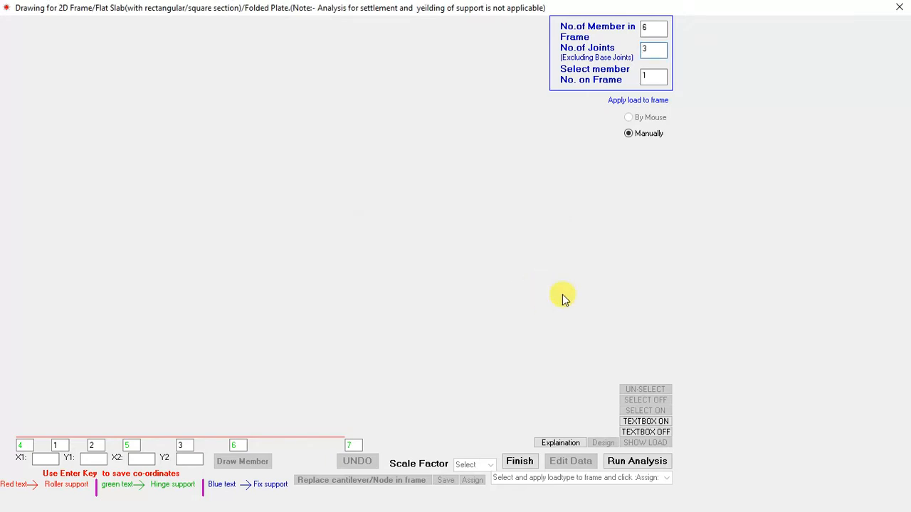
key(Return)
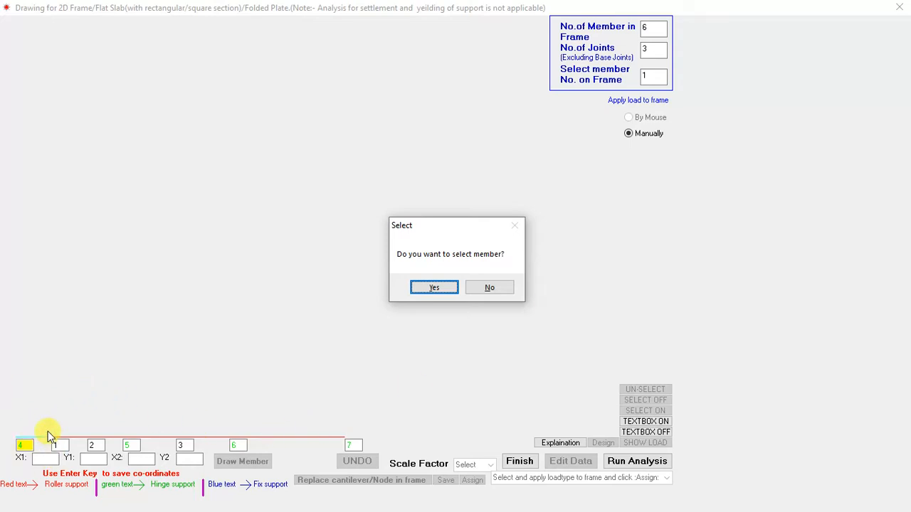
click(432, 287)
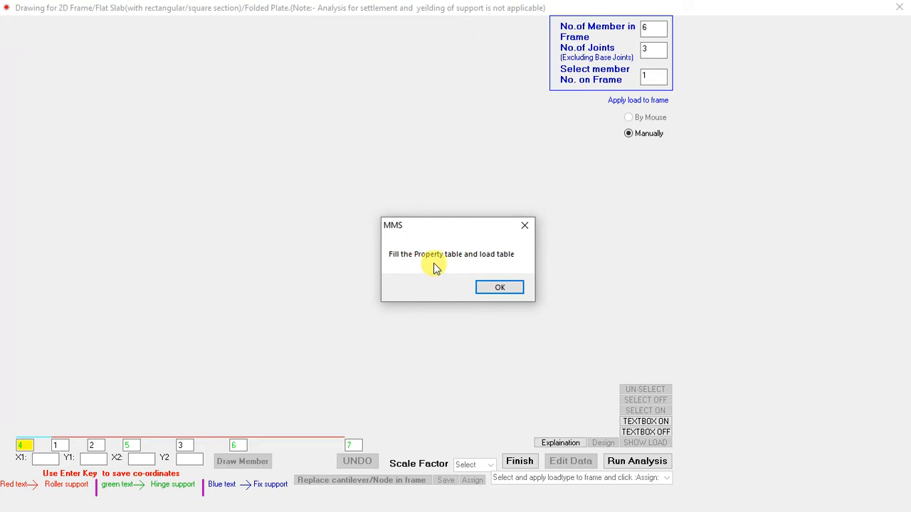
Step: Open member 1's property and load table, and consult the continuous beam sketch in the Word document for its size and load
click(498, 287)
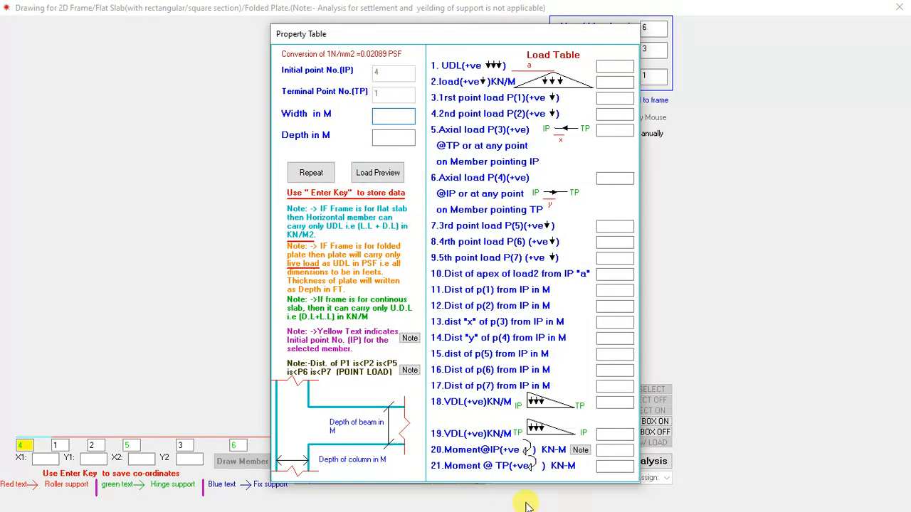
click(384, 117)
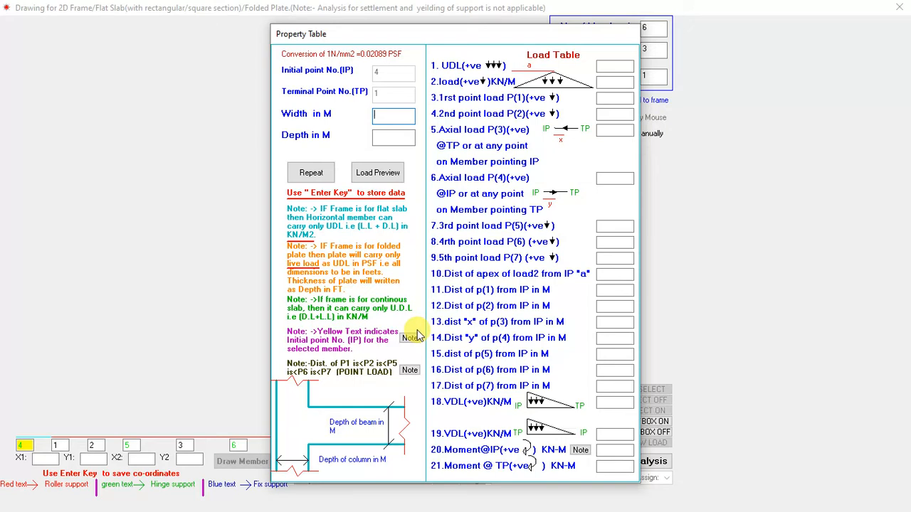
key(super+d)
click(539, 500)
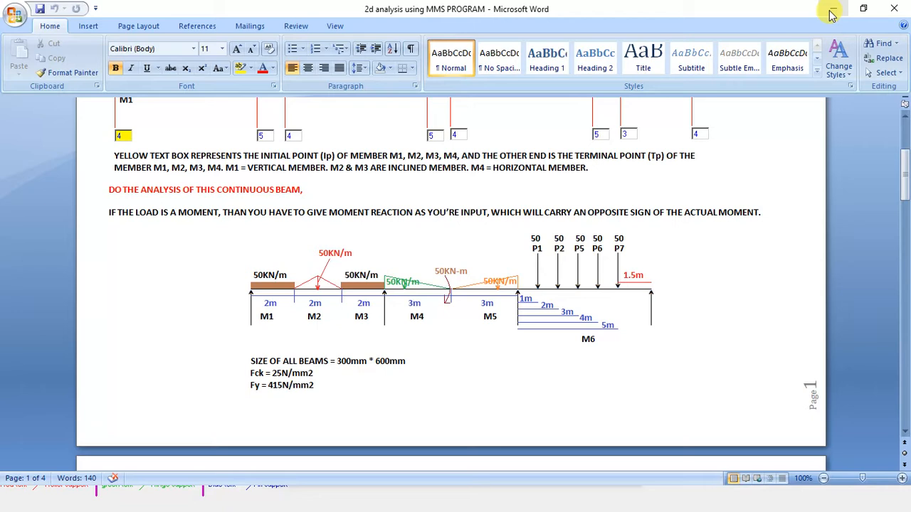
click(865, 11)
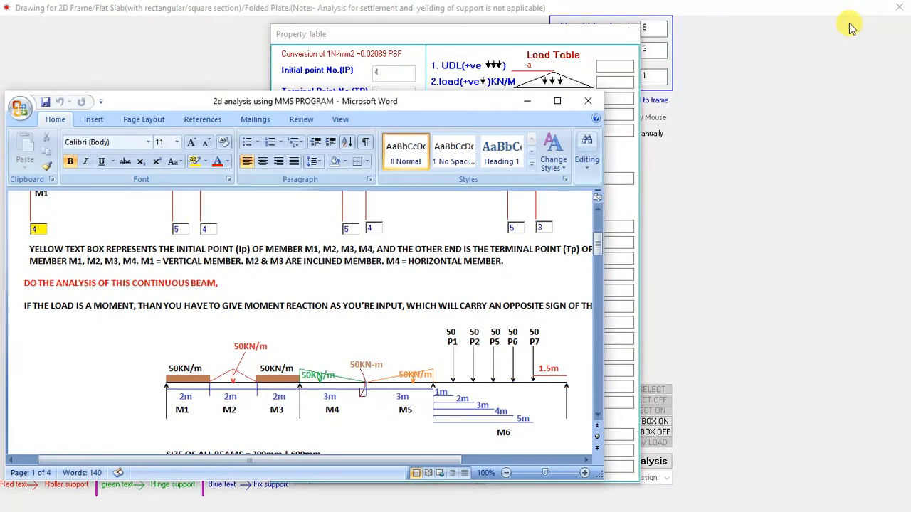
click(559, 104)
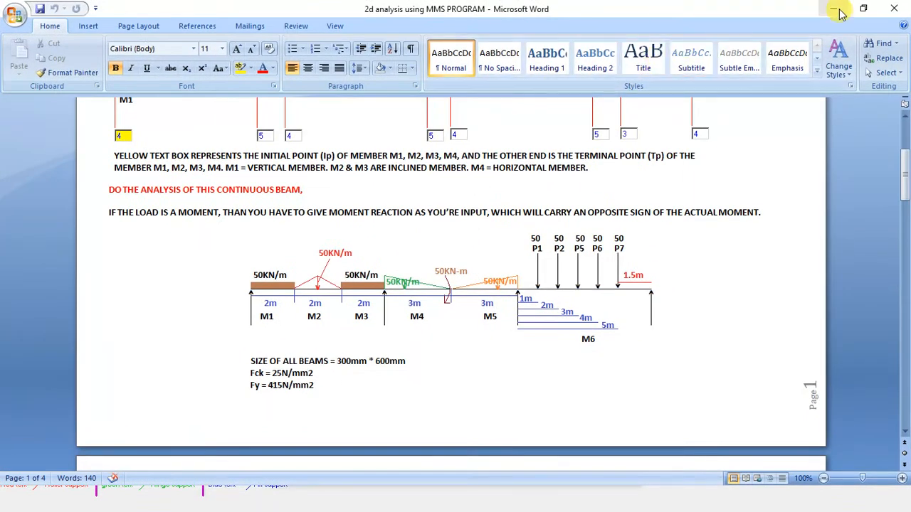
click(836, 12)
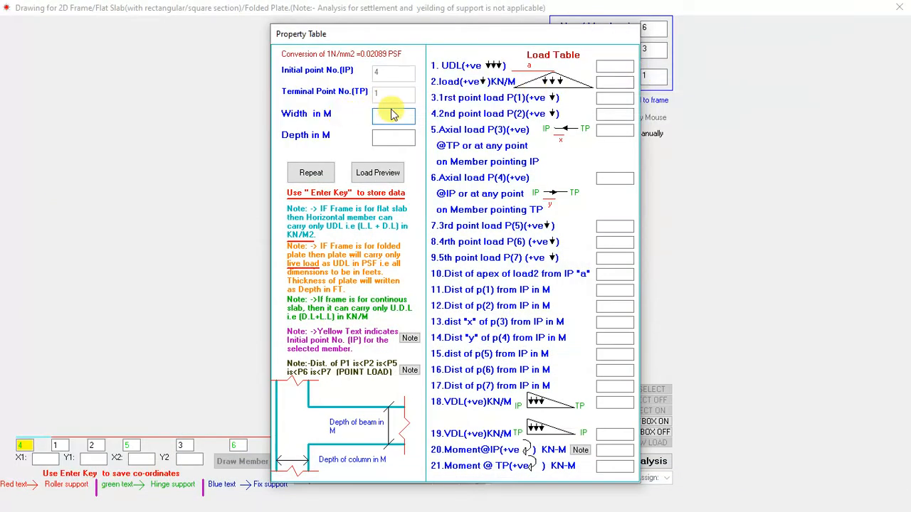
Step: Set member 1's width to 0.3 m, its depth to 0.6 m and its UDL to 50
text(0.3)
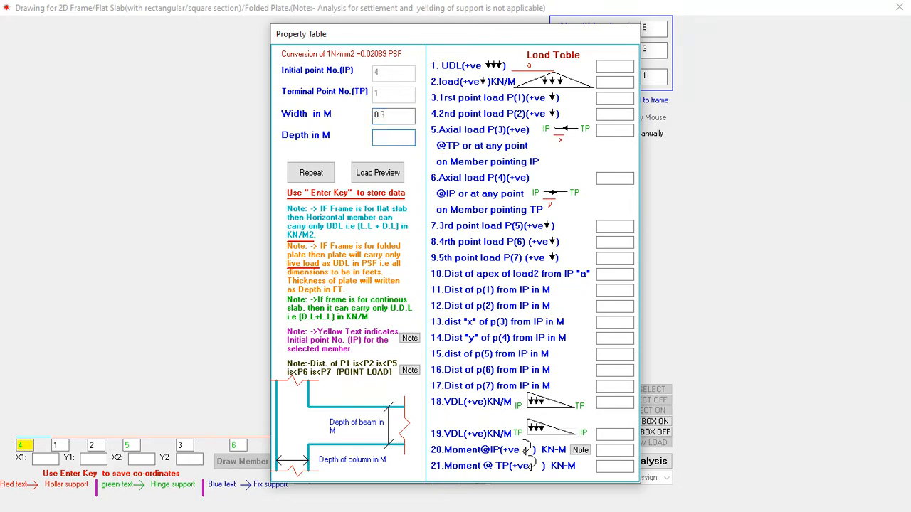
key(Return)
key(Return)
key(Return)
key(Return)
key(Return)
key(Return)
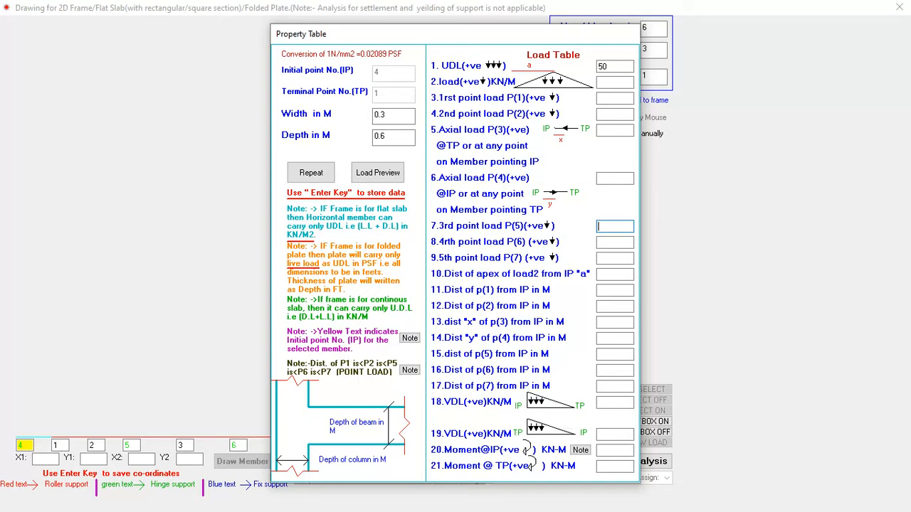
Step: Leave member 1's remaining load fields blank and store its data
key(Return)
key(Return)
key(Return)
key(Return)
key(Return)
key(Return)
key(Return)
key(Return)
key(Return)
key(Return)
key(Return)
key(Return)
key(Return)
key(Return)
key(Return)
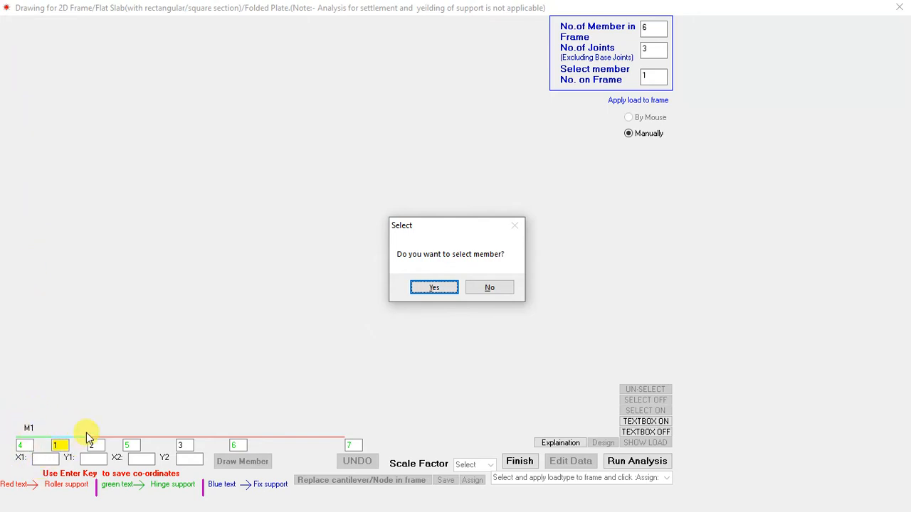
Step: Select member 2 for input and set its width to 0.3 m and depth to 0.6 m
click(429, 288)
click(489, 288)
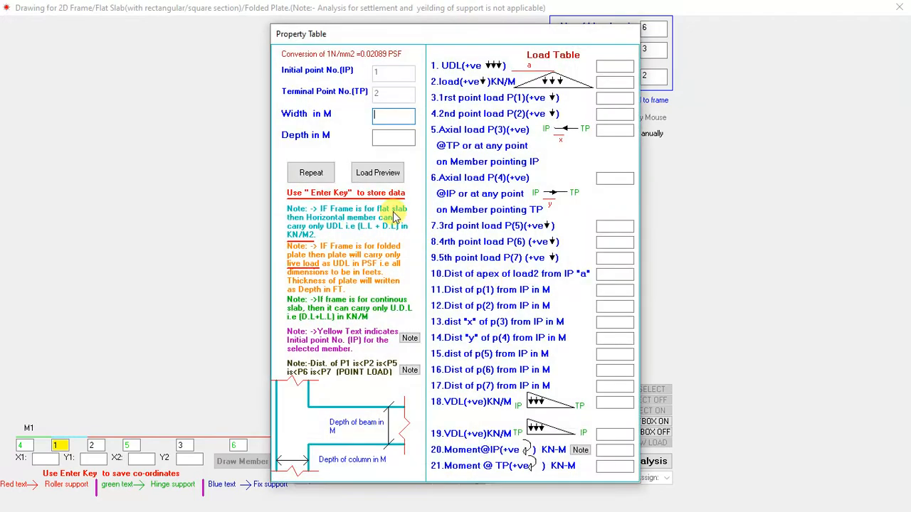
text(0)
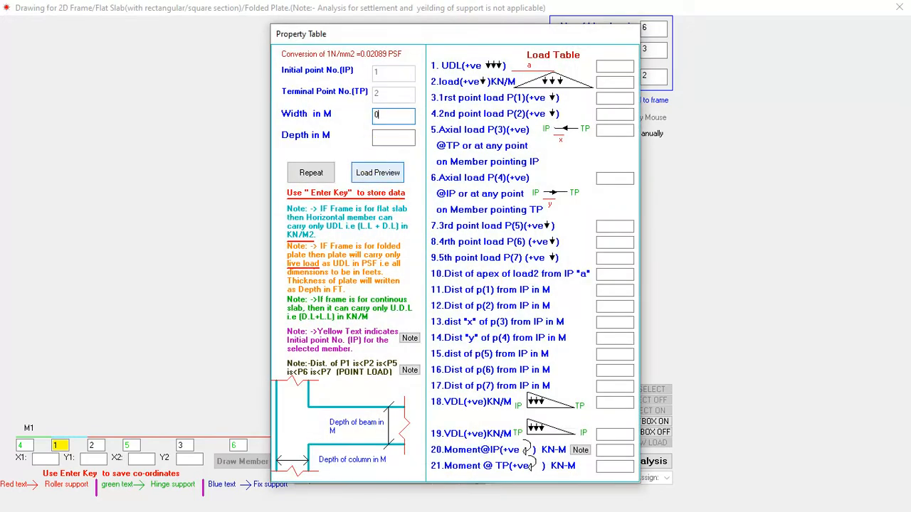
key(Return)
key(Return)
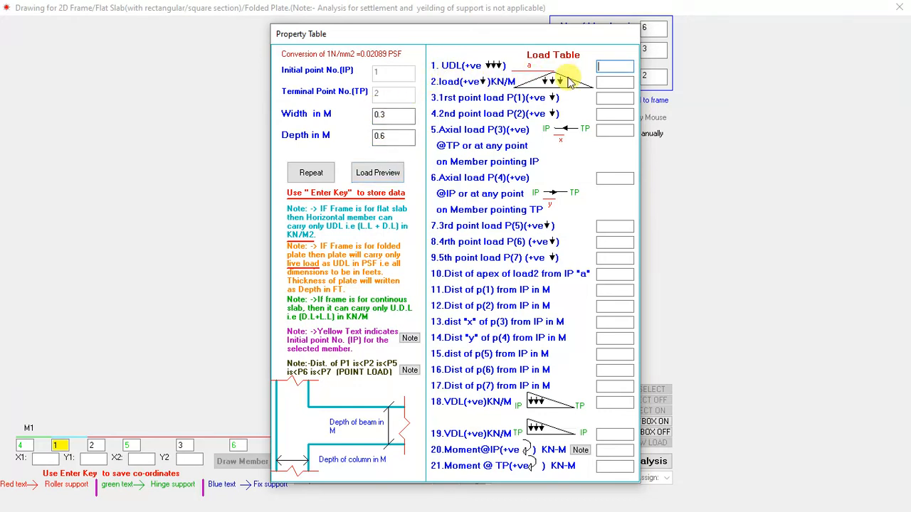
Step: Check member 2's load and span in the beam sketch of the Word document, and return to the property table
key(super+d)
click(539, 498)
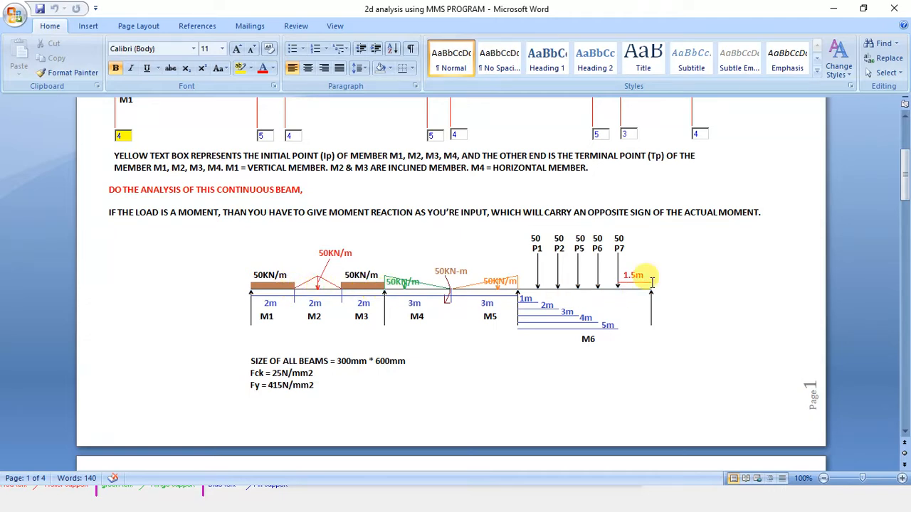
click(862, 11)
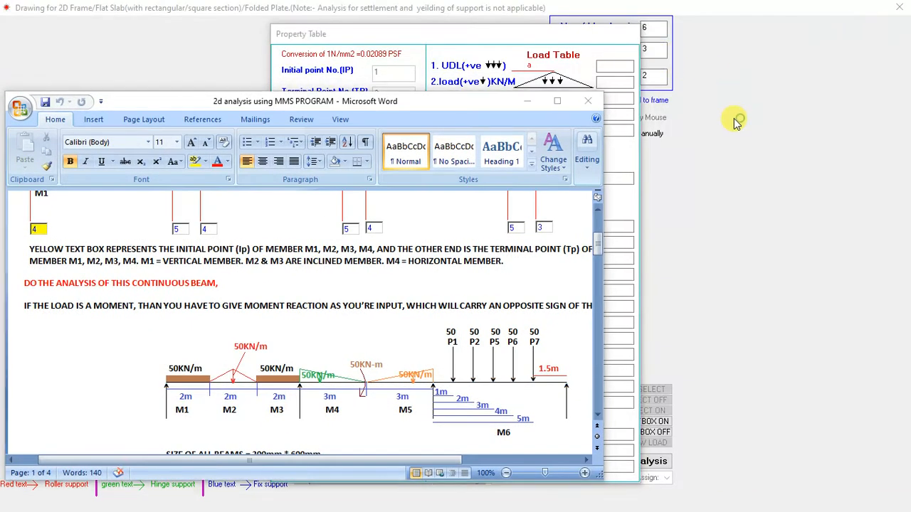
click(558, 104)
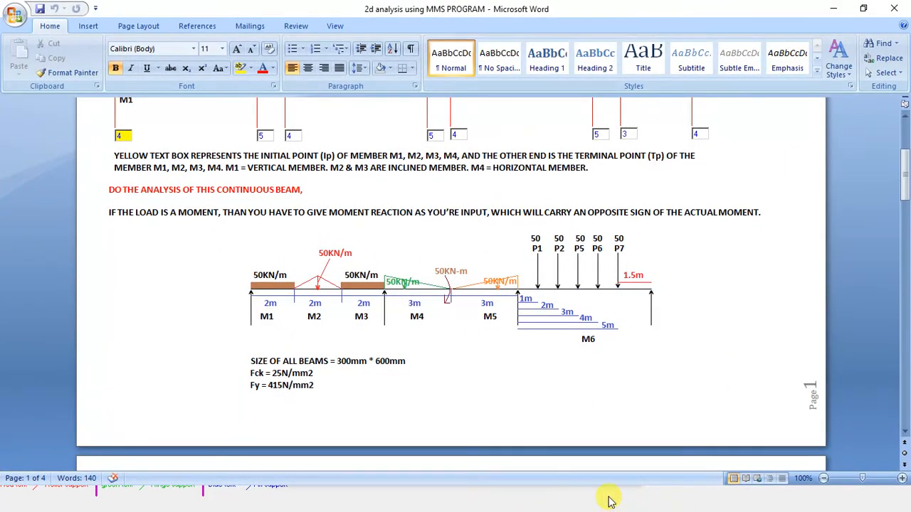
click(829, 10)
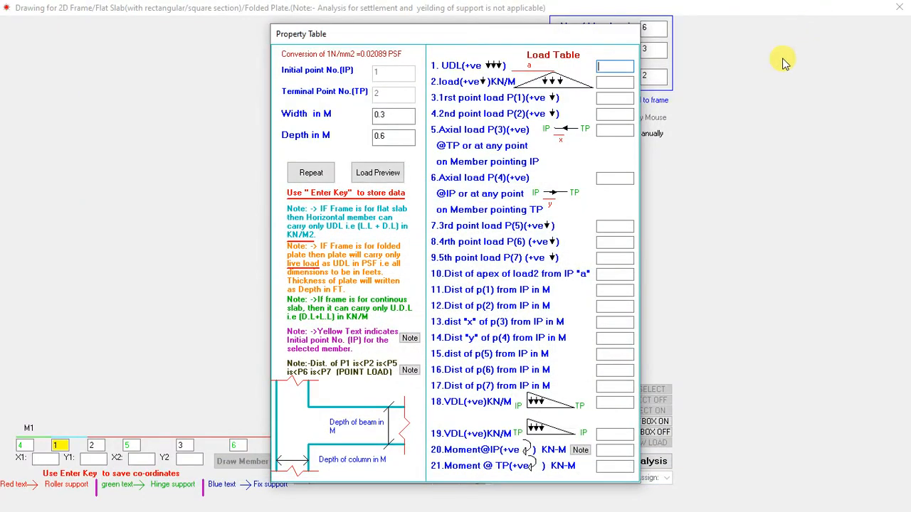
Step: Give member 2 a UDL of 0 and a triangular load of 50 kN/m with its apex 1 m from the initial point
click(620, 65)
text(0)
key(Return)
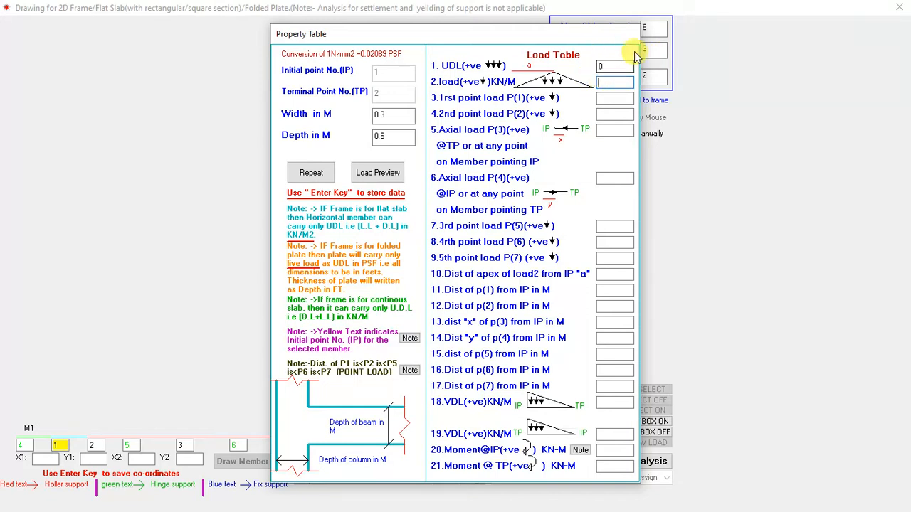
text(50)
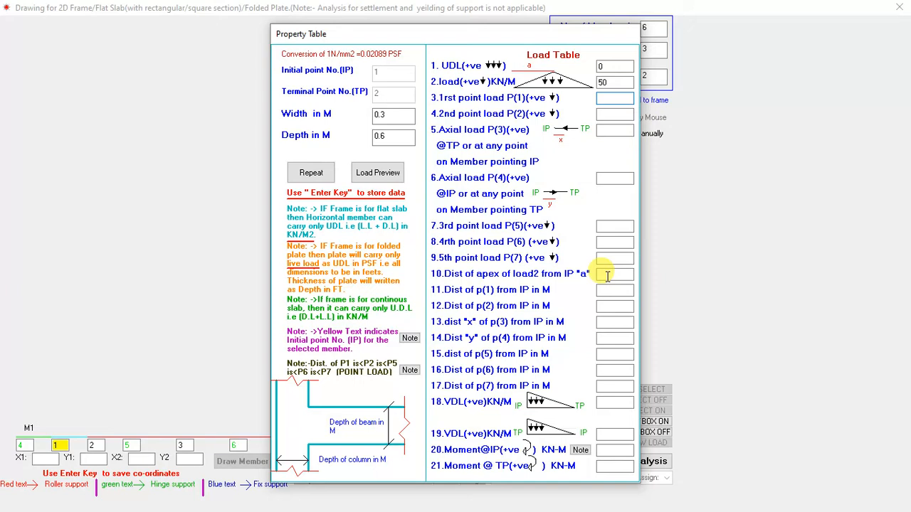
key(Return)
key(Return)
key(Return)
key(Return)
text(1)
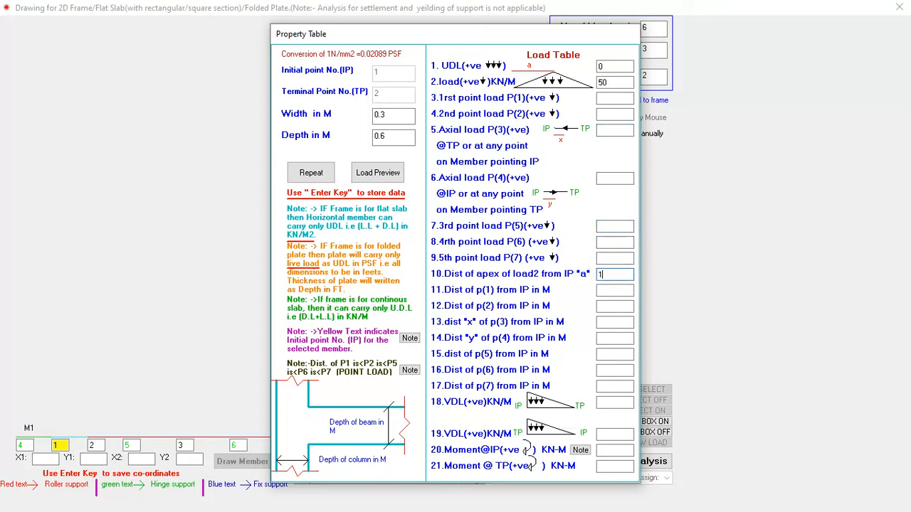
Step: Leave member 2's remaining load fields blank and store its data
key(Return)
key(Return)
key(Return)
key(Return)
key(Return)
key(Return)
key(Return)
key(Return)
key(Return)
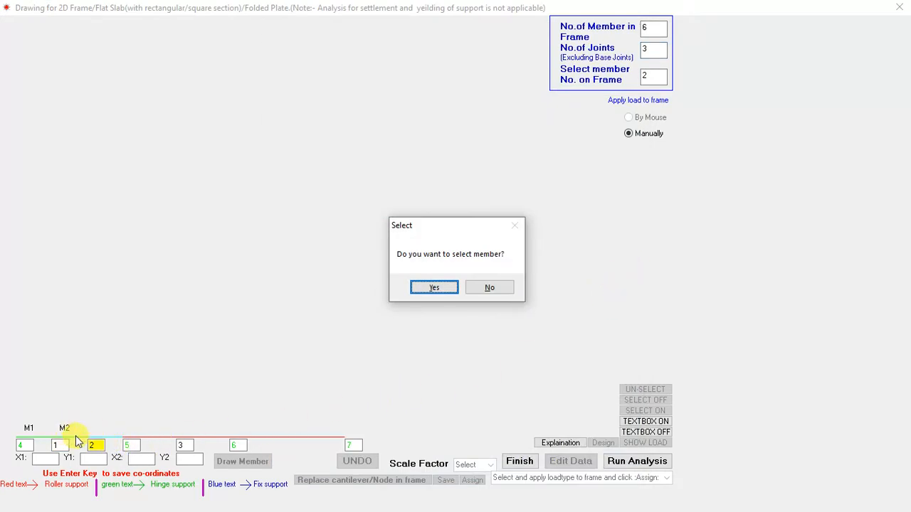
Step: Select member 3 for property and load input, and check its load in the Word document's beam sketch
click(430, 293)
click(502, 288)
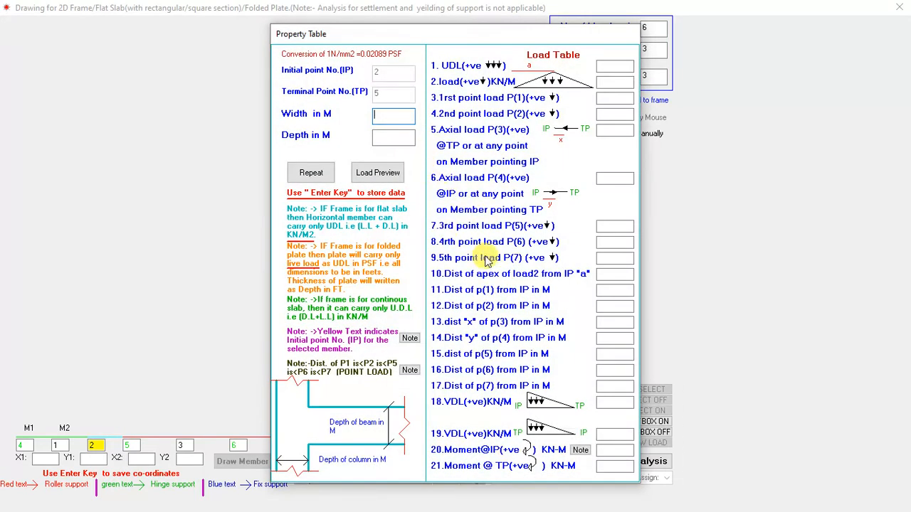
key(super+d)
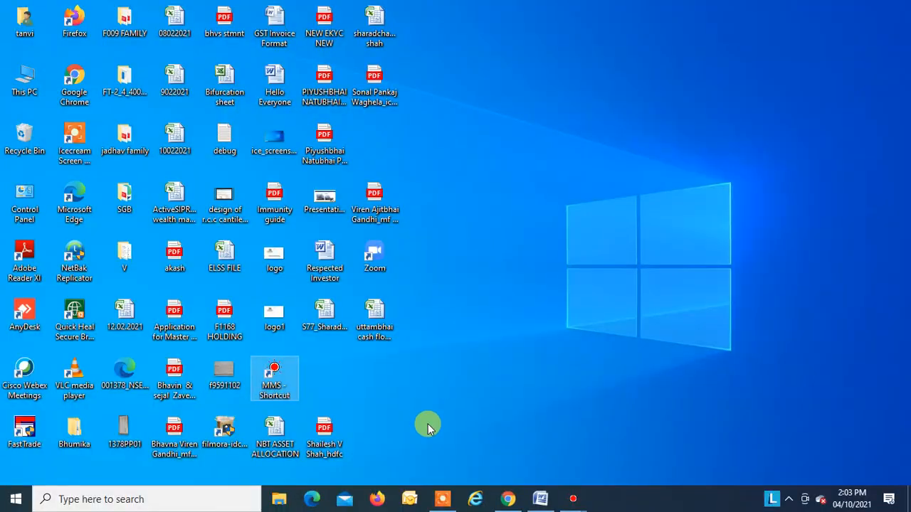
click(533, 488)
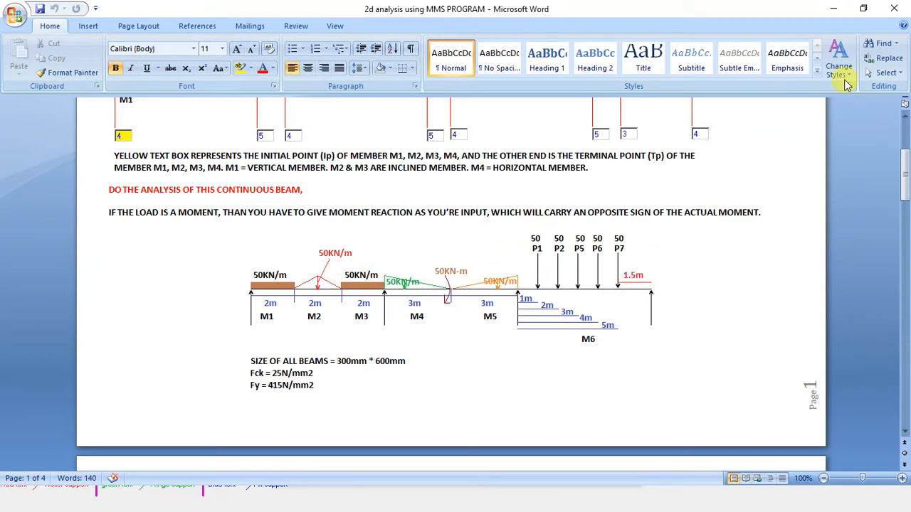
click(833, 11)
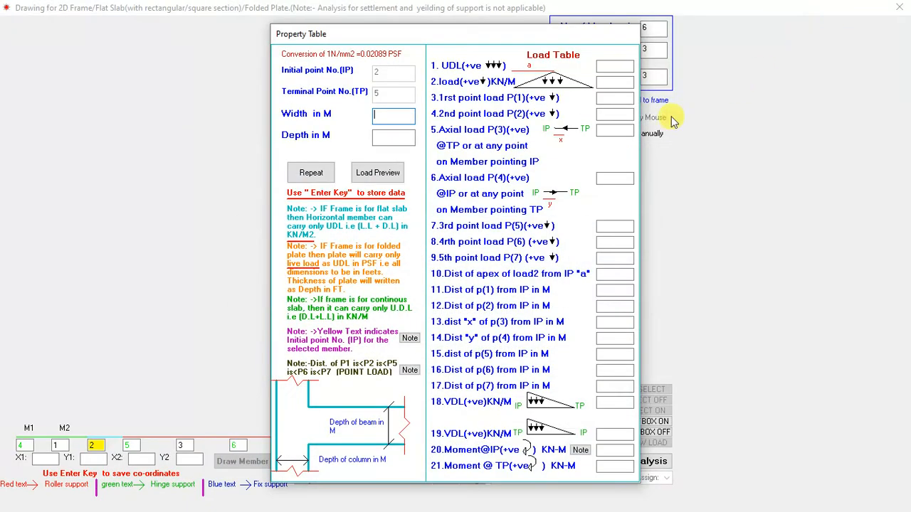
Step: Set member 3's width to 0.3 m, depth to 0.6 m and UDL to 50, and store its data with the other loads blank
text(0.3)
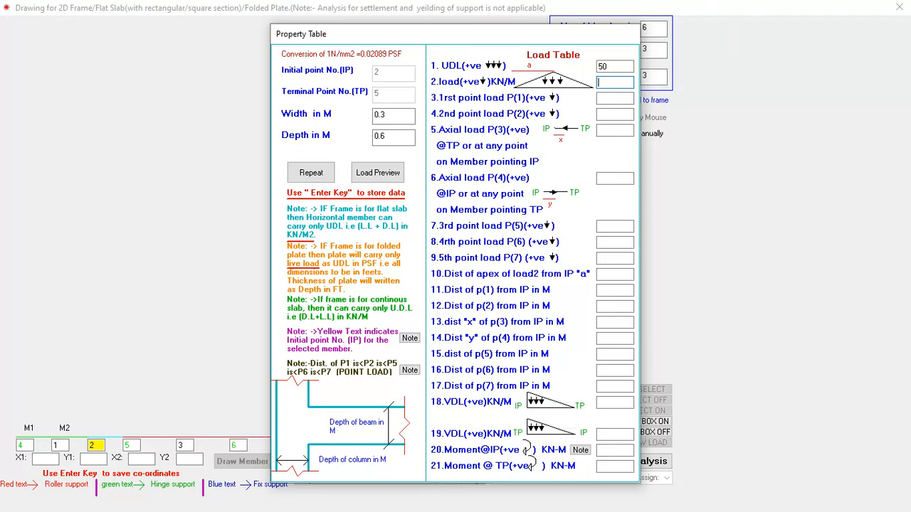
key(Return)
key(Return)
key(Return)
key(Return)
key(Return)
key(Return)
key(Return)
key(Return)
key(Return)
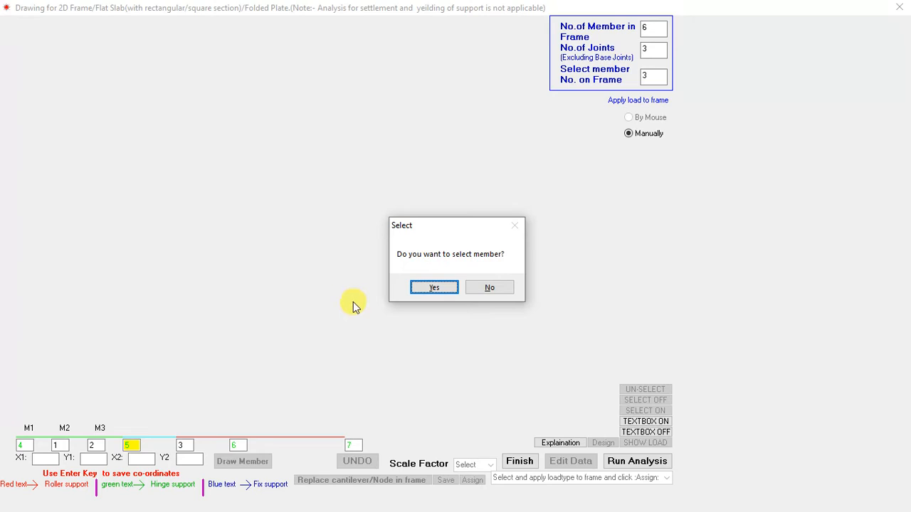
Step: Select member 4 for property and load input, and check its varying load and moment in the Word document's beam sketch
click(426, 287)
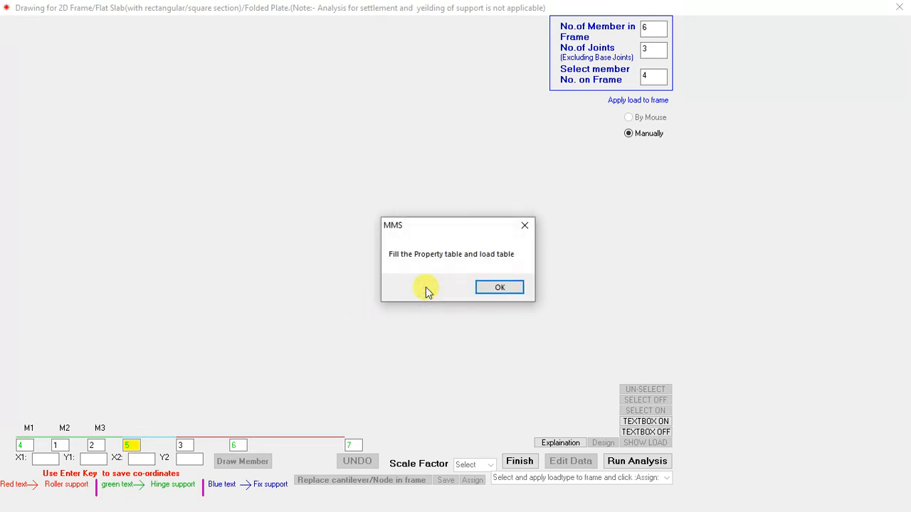
click(490, 289)
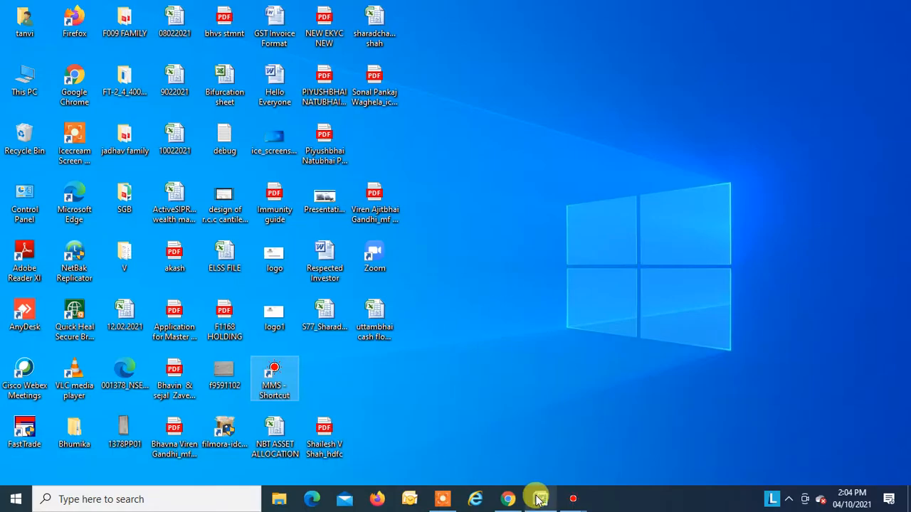
click(536, 495)
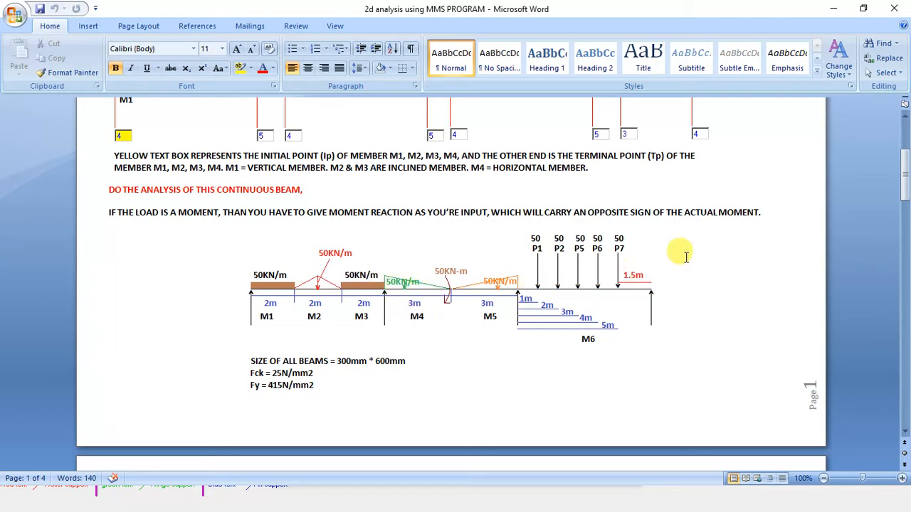
click(833, 8)
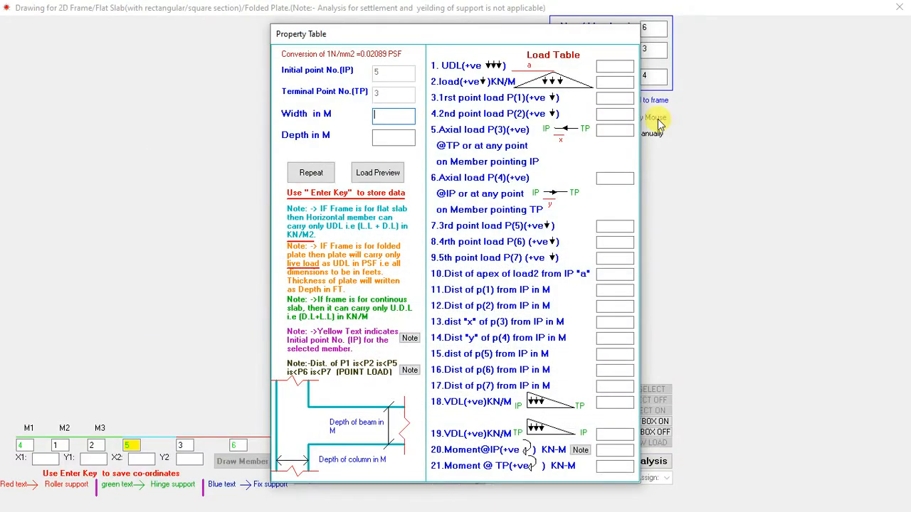
Step: Set member 4's width to 0.3 m and depth to 0.6 m, leaving its UDL blank
text(0.3)
key(Return)
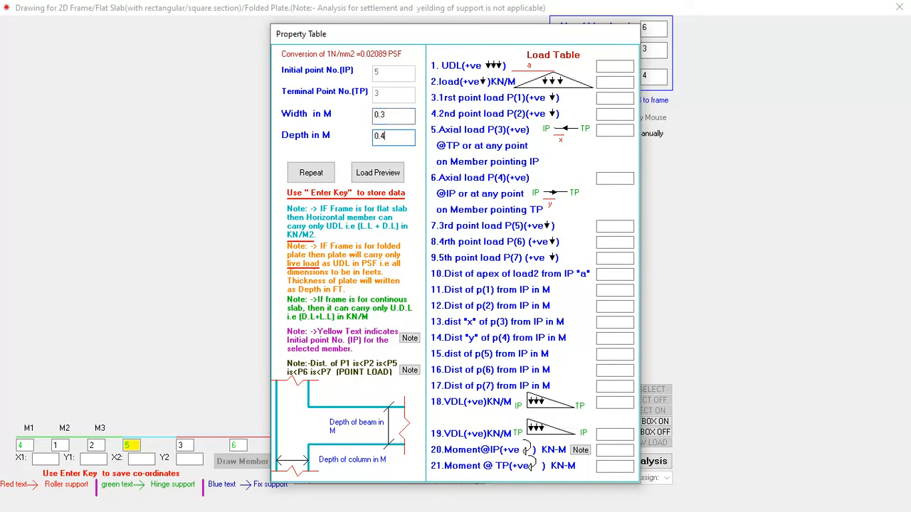
key(Return)
key(Return)
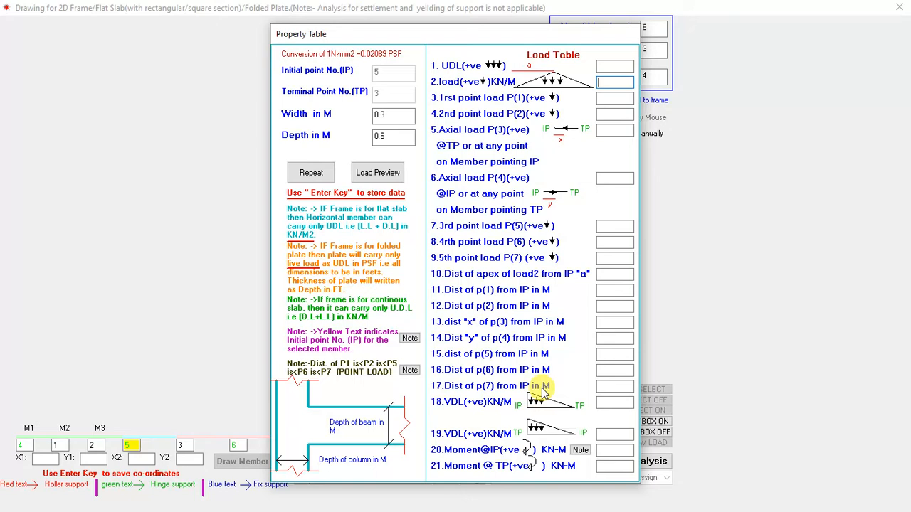
Step: Give member 4 a 50 kN/m varying load peaking at the initial point and a negative moment at the terminal point, and store its data
key(Return)
key(Return)
key(Return)
key(Return)
key(Return)
key(Return)
key(Return)
key(Return)
key(Return)
key(Return)
text(50)
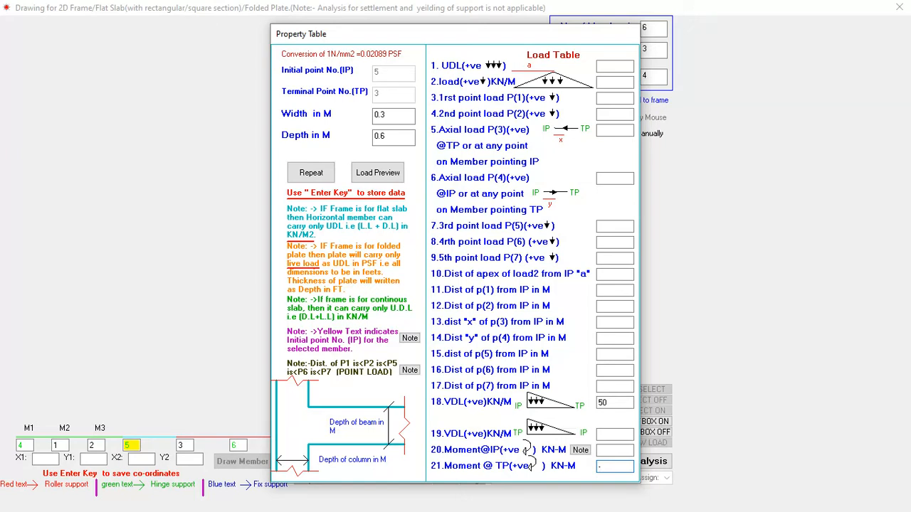
key(Return)
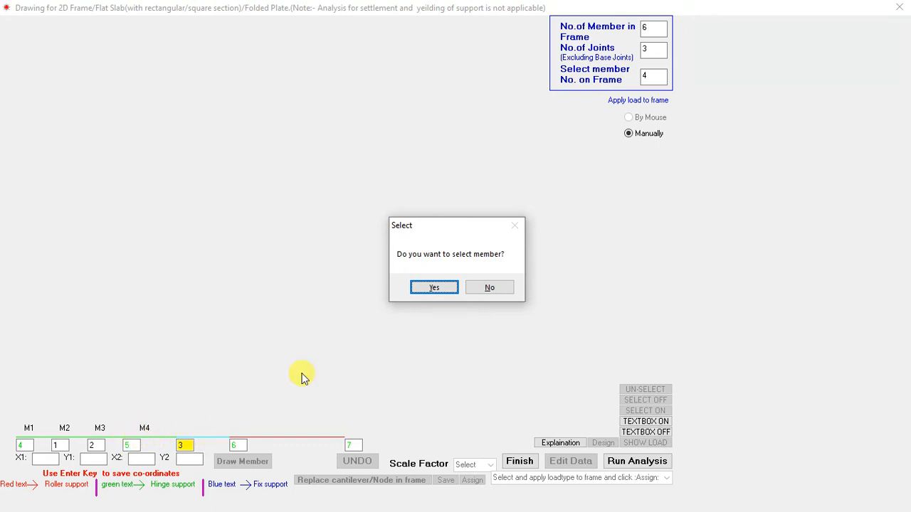
Step: Select member 5 for property and load input, and check its varying load in the Word document's beam sketch
click(437, 288)
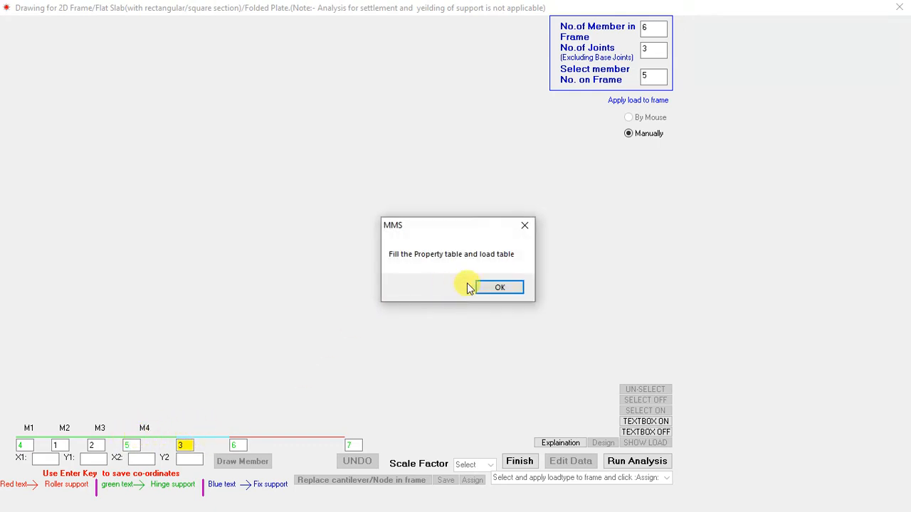
click(494, 290)
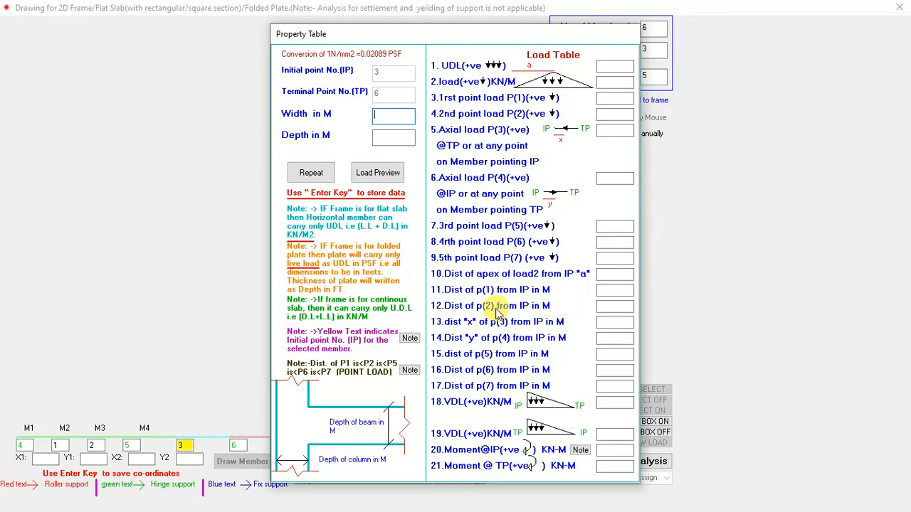
key(super+d)
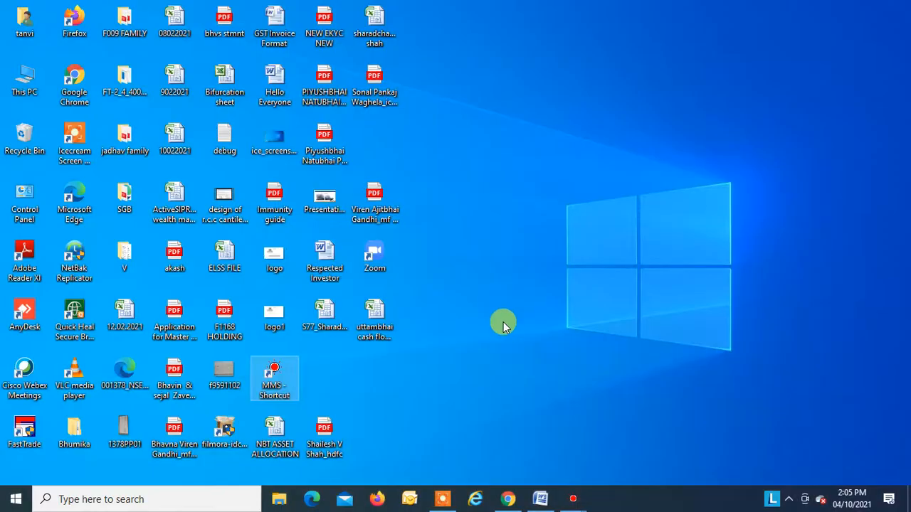
click(540, 496)
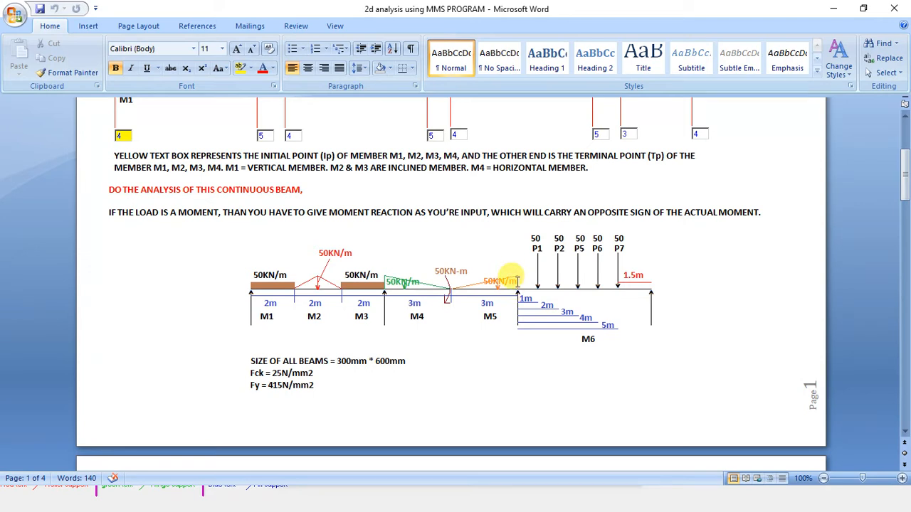
click(833, 10)
Step: Set member 5's width to 0.3 m and depth to 0.6 m, leaving the load entries before item 19 blank
text(0.6)
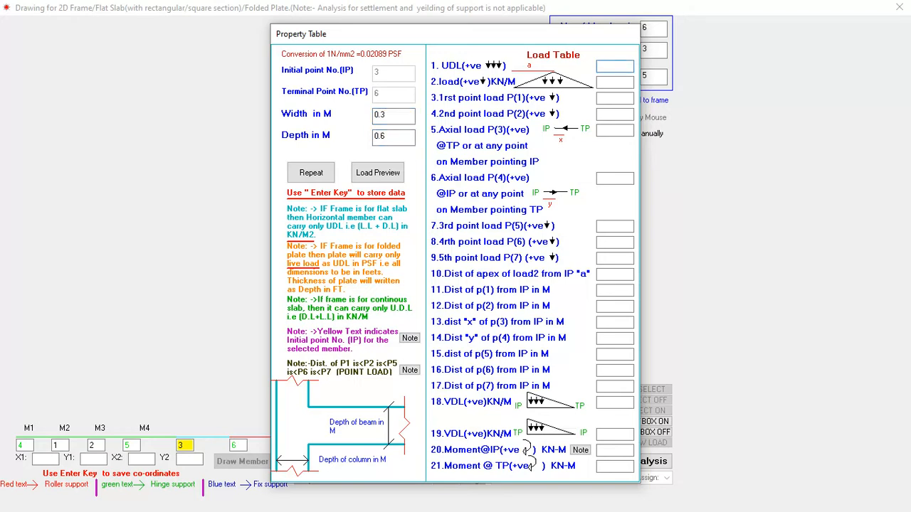
key(Return)
key(Return)
key(Return)
key(Return)
key(Return)
key(Return)
key(Return)
key(Return)
key(Return)
key(Return)
key(Return)
key(Return)
key(Return)
key(Return)
key(Return)
key(Return)
key(Return)
key(Return)
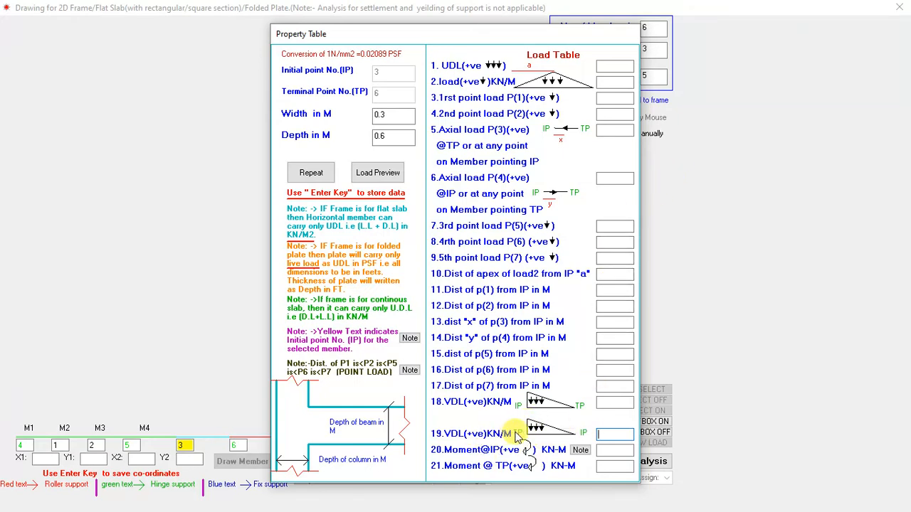
Step: Give member 5 a 50 kN/m varying load peaking at the terminal point, leave its moments blank and store its data
text(50)
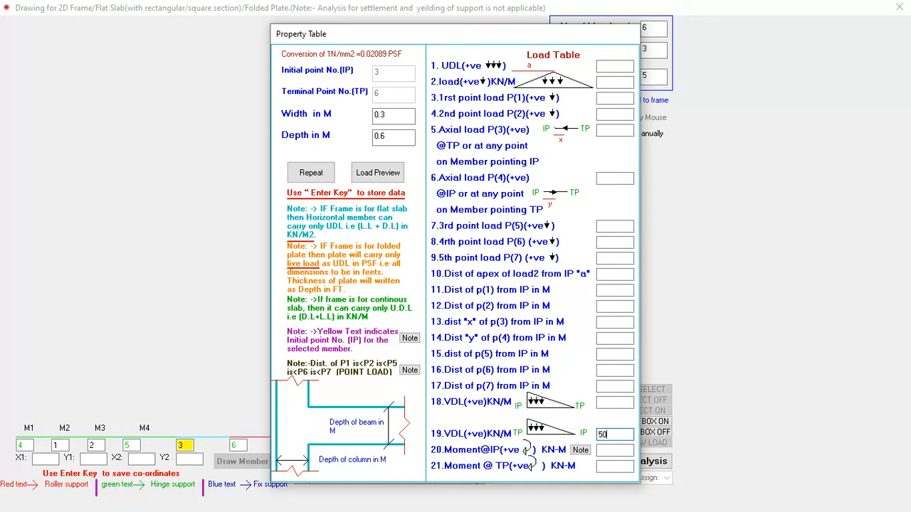
key(Return)
key(Return)
key(Return)
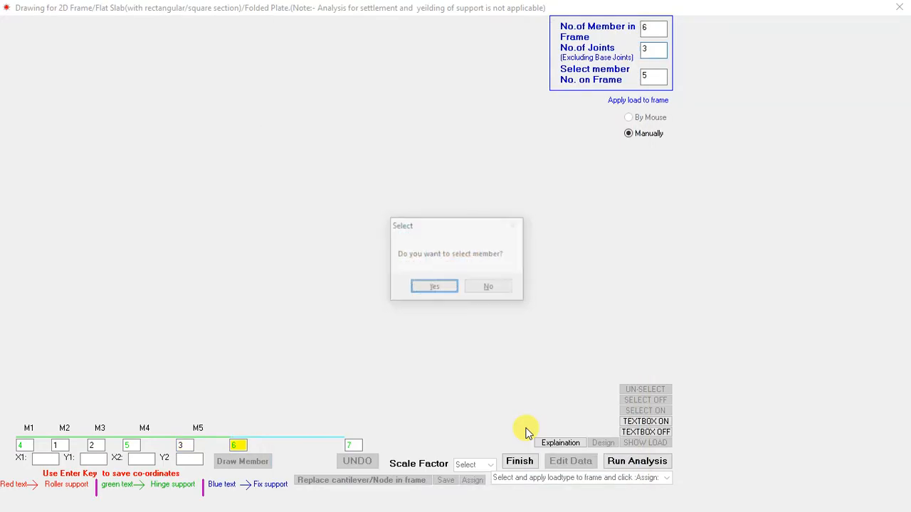
Step: Select member 6 for property and load input, and check its point loads and the axial-force explanation in the Word document
click(437, 289)
click(496, 289)
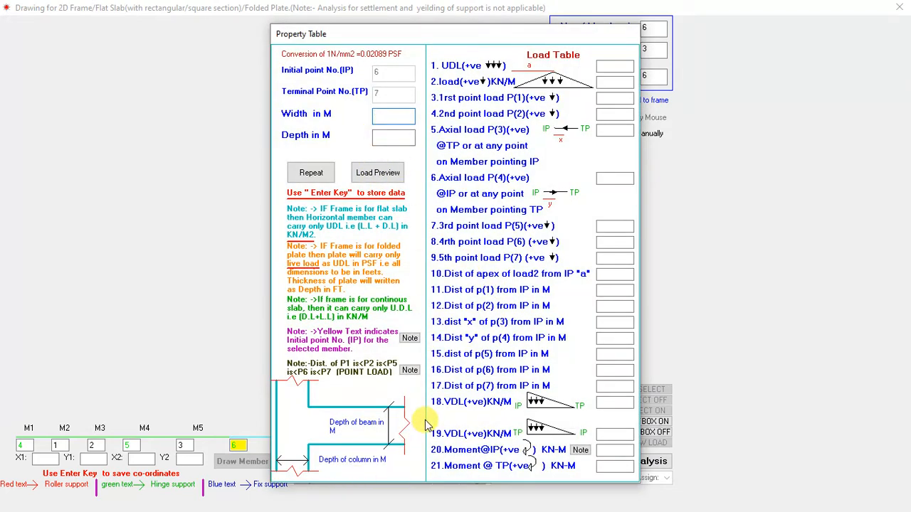
key(super+d)
click(534, 498)
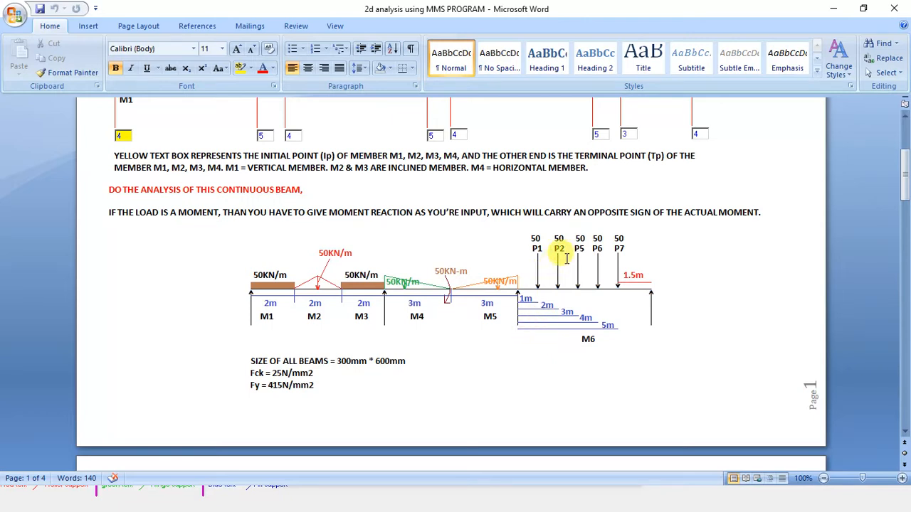
scroll(566, 258, down, 10)
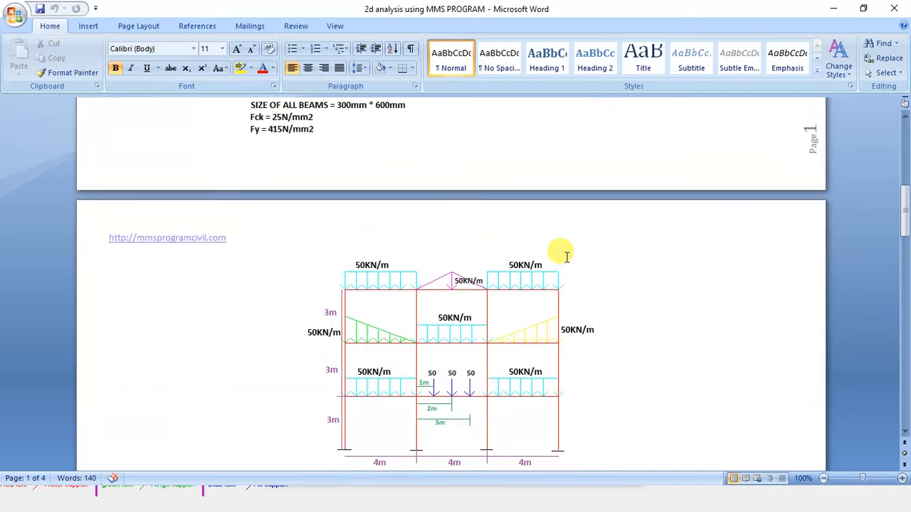
scroll(567, 257, down, 12)
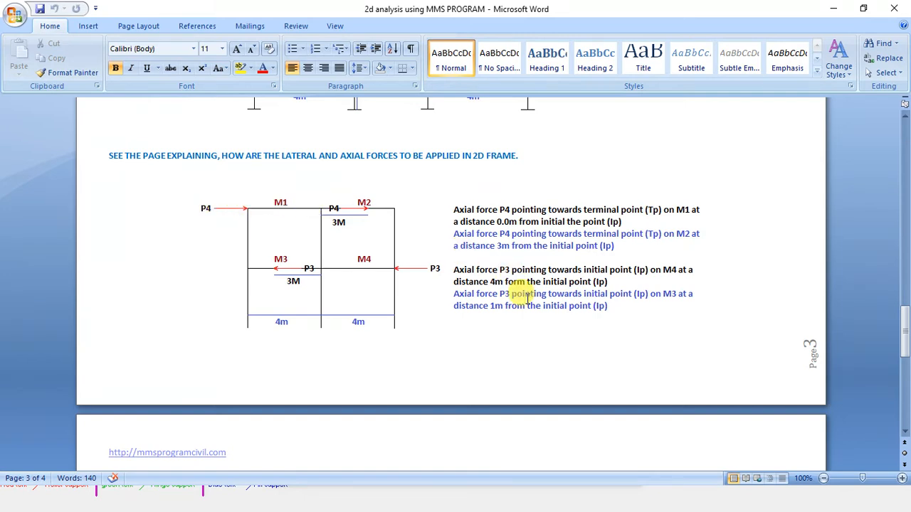
scroll(522, 295, up, 15)
scroll(526, 295, up, 20)
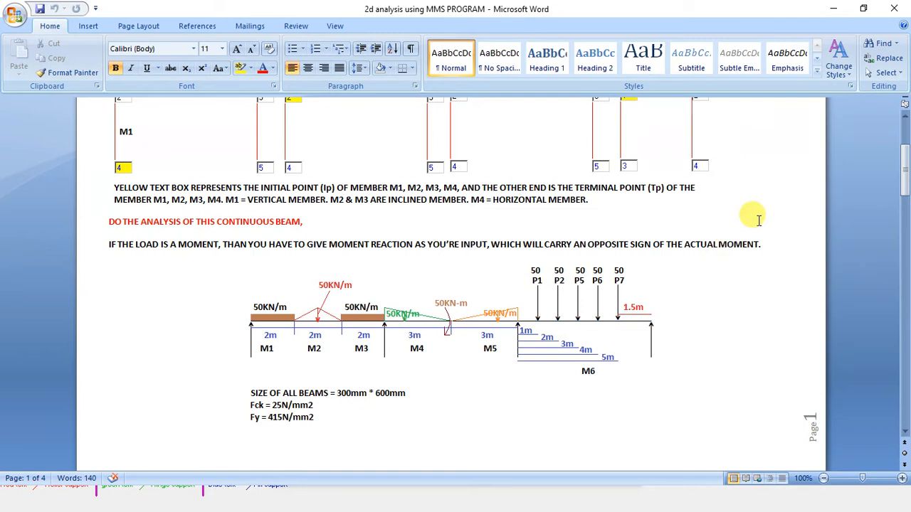
click(832, 8)
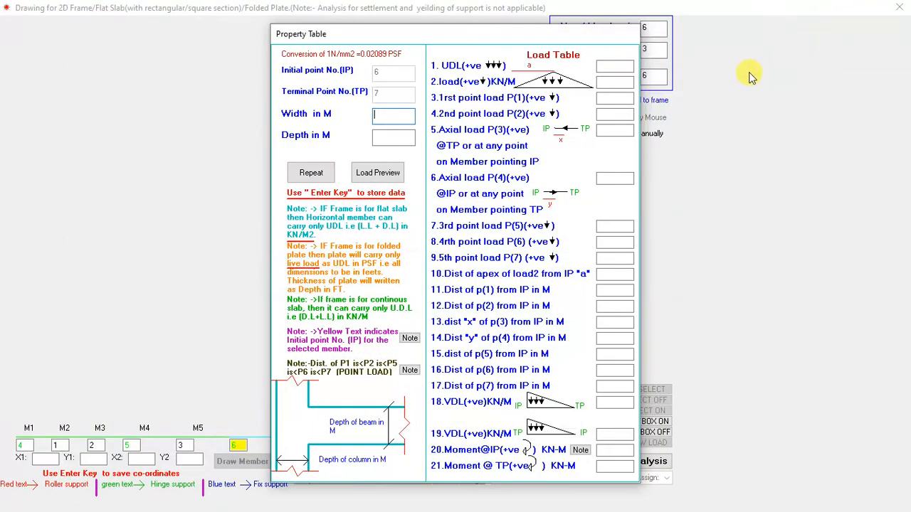
Step: Set member 6's width to 0.3 m and depth to 0.6 m, and enter point loads P1 and P2 as 50
text(0.3)
key(Return)
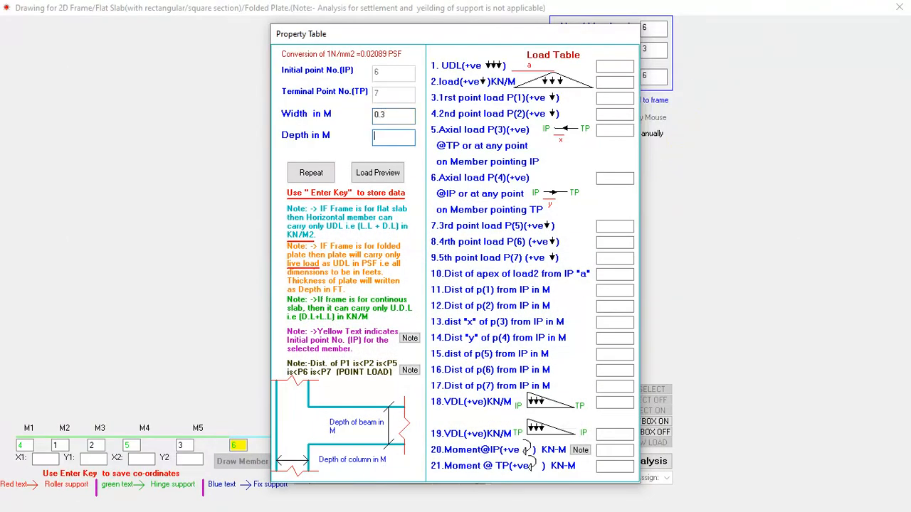
key(Return)
text(50)
key(Return)
key(Return)
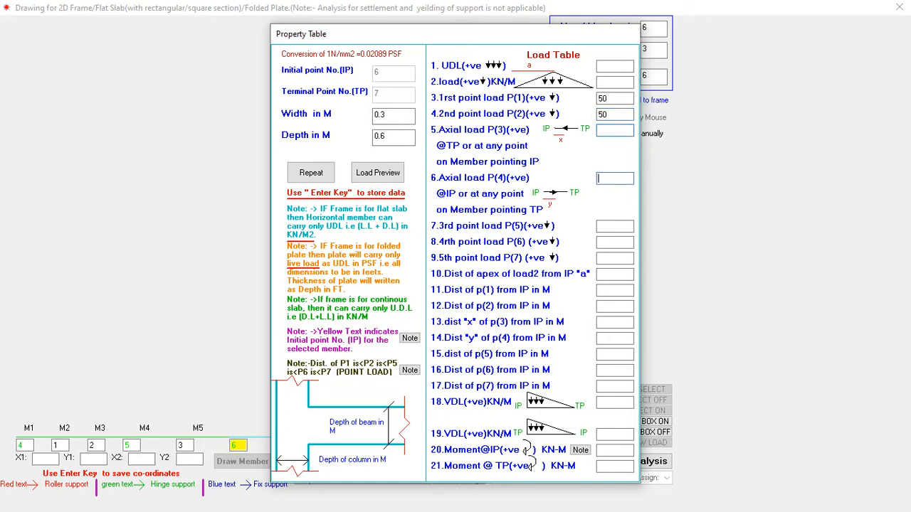
Step: Enter member 6's point loads P5, P6 and P7 as 50, and place P1 at 1 m and P2 at 2 m from the initial point
key(Return)
key(Return)
key(Return)
key(Return)
key(Return)
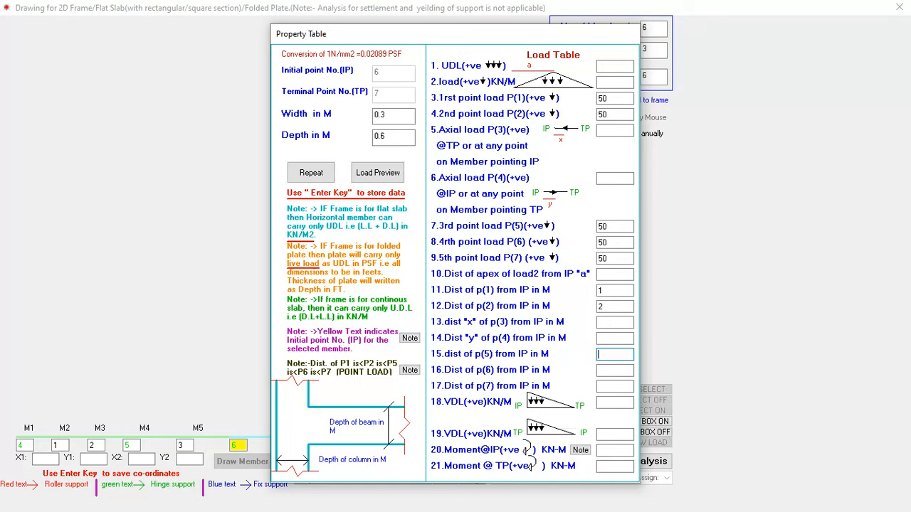
Step: Place member 6's P5, P6 and P7 at 3, 4 and 5 m from the initial point and store its data
text(3)
key(Return)
key(Return)
key(Return)
key(Return)
key(Return)
key(Return)
key(Return)
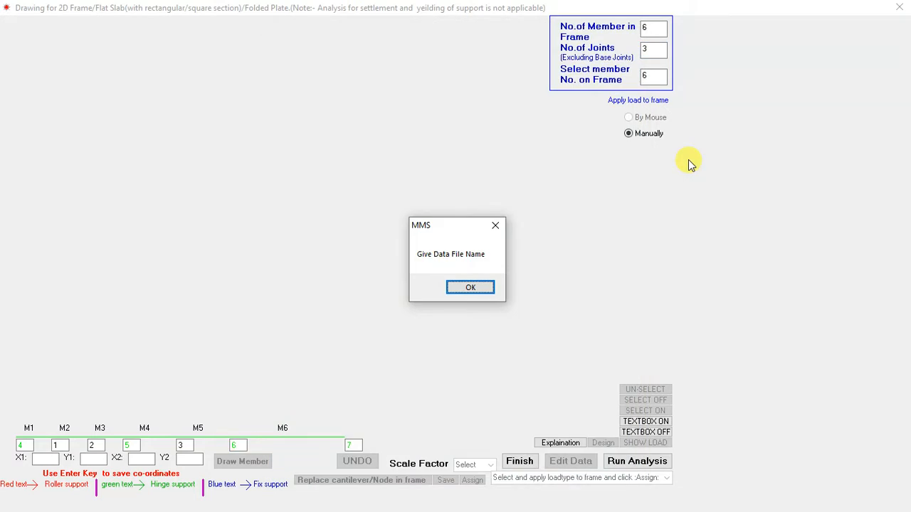
Step: Save the beam's input data in the Manish folder as a data file named cont
click(457, 289)
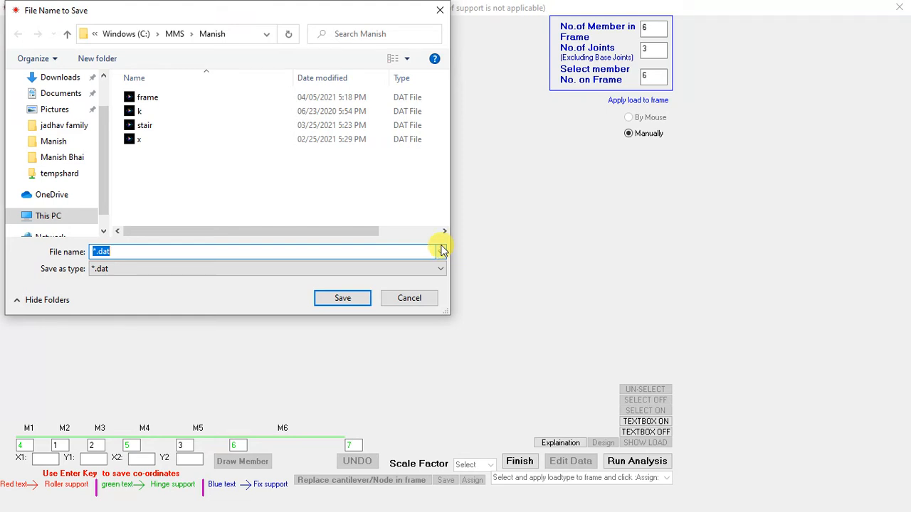
text(cont)
click(335, 298)
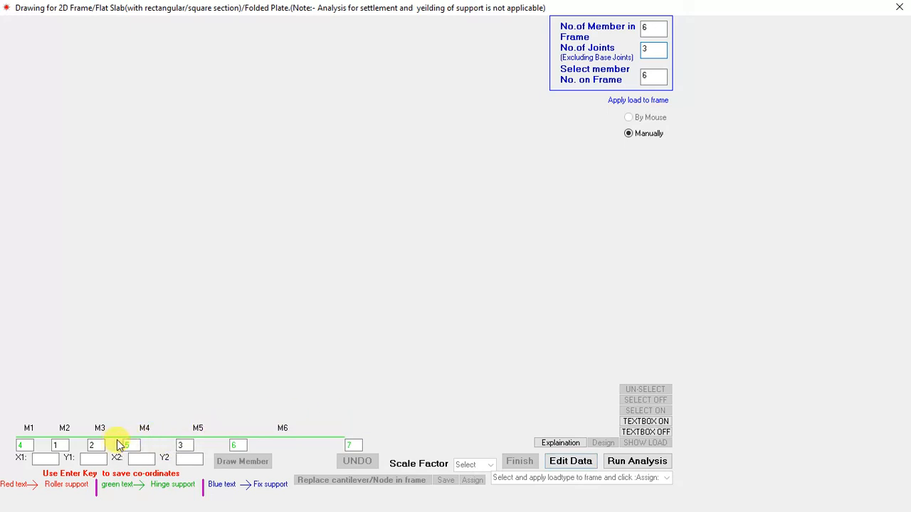
Step: Reopen member 6's data through non-serial member editing, review its properties and loads, and store them again
click(578, 461)
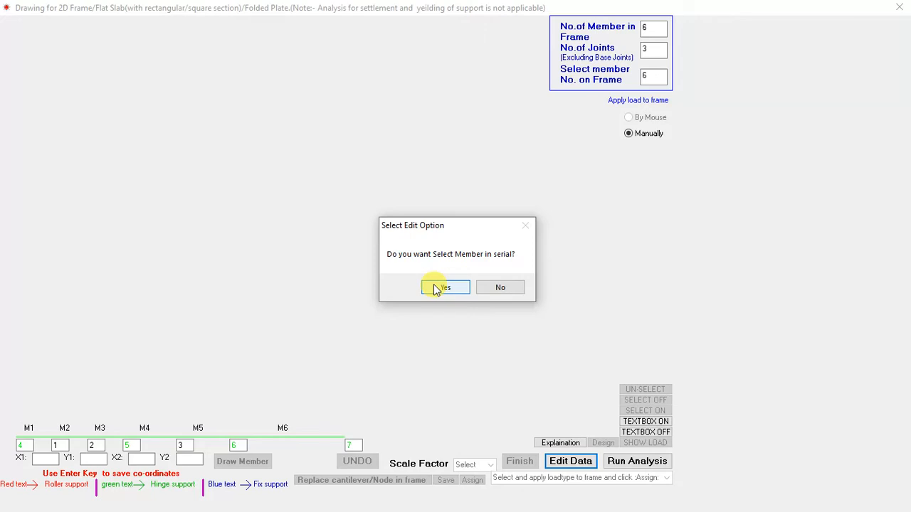
click(502, 288)
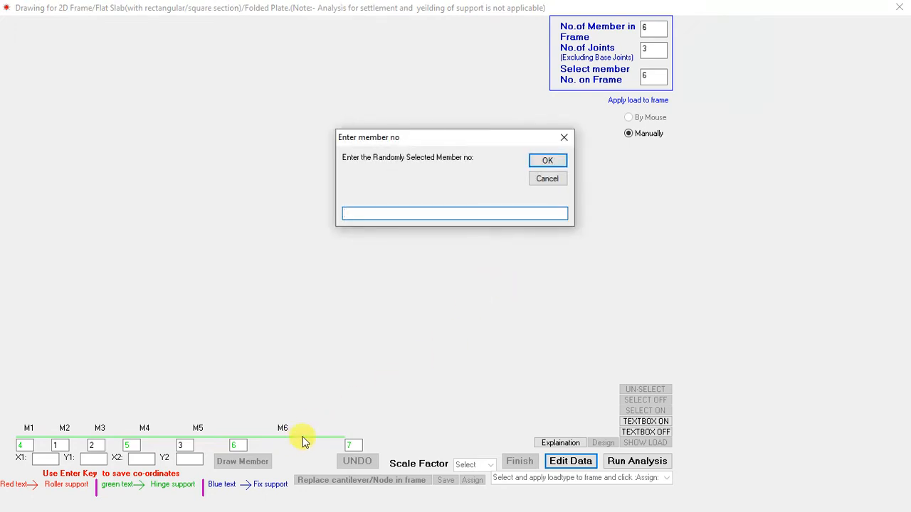
text(6)
key(Return)
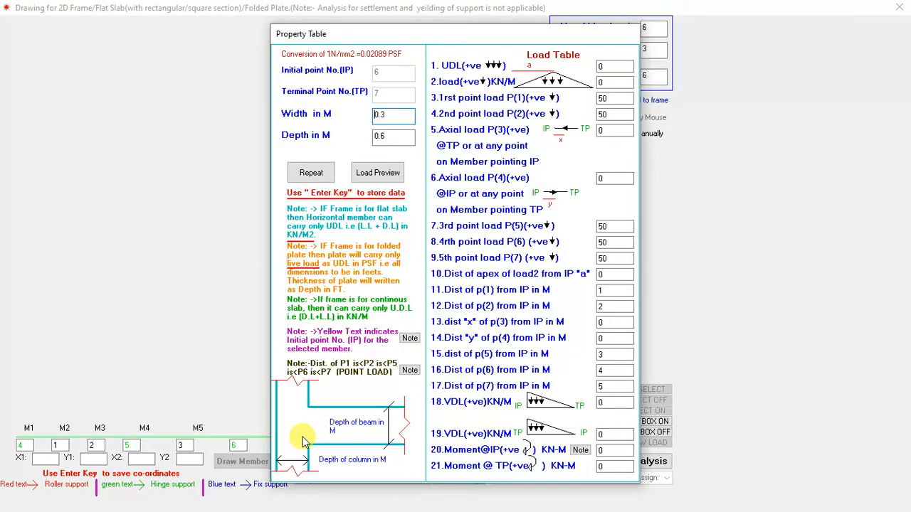
key(Return)
key(Return)
key(Return)
key(Return)
key(Return)
key(Return)
key(Return)
key(Return)
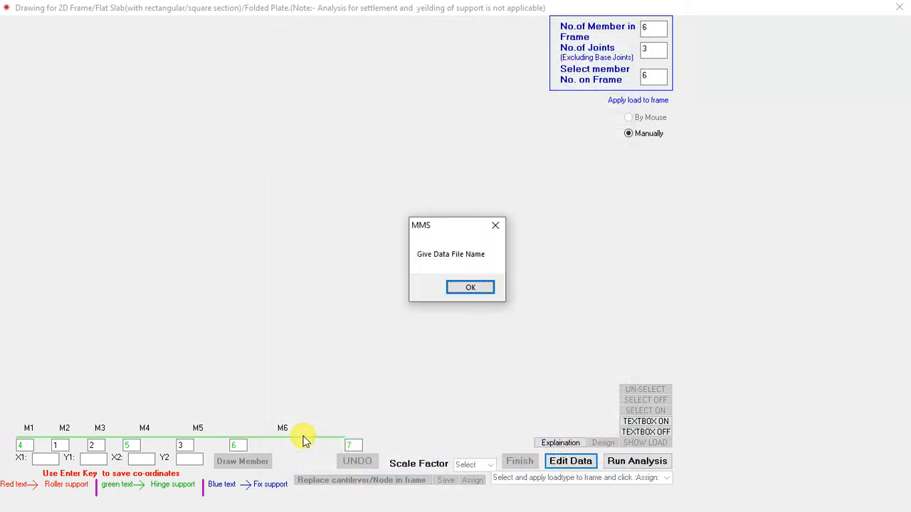
Step: Save the re-stored member data to the existing data file
click(465, 288)
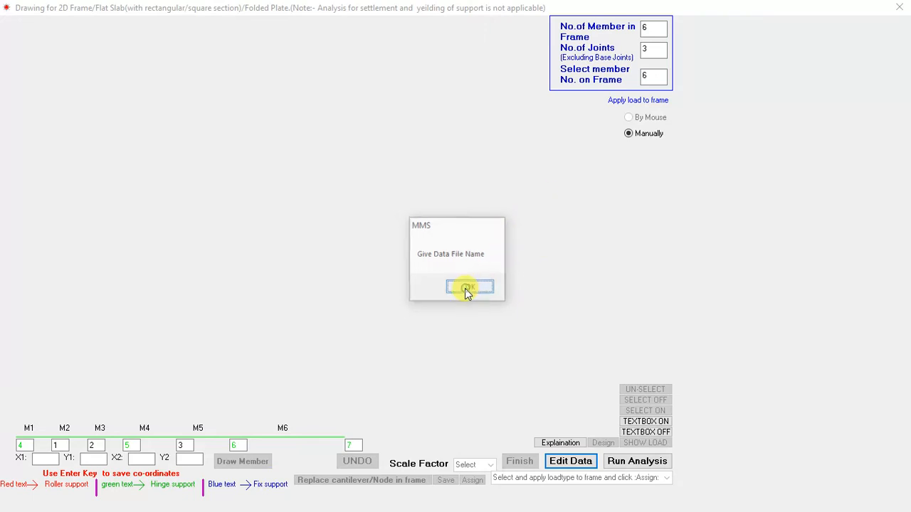
click(148, 96)
click(344, 299)
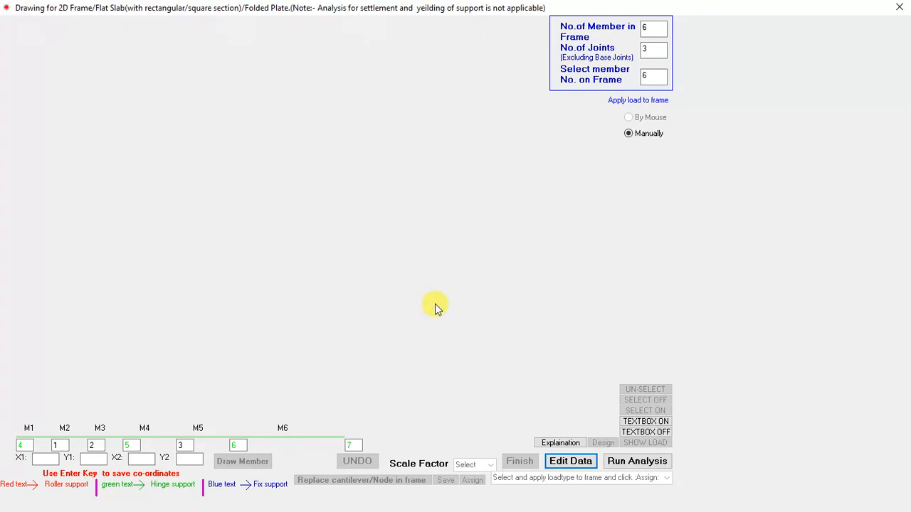
Step: Run the input stage of the 2D frame analysis, review its output listing and close the listing
click(638, 463)
click(101, 89)
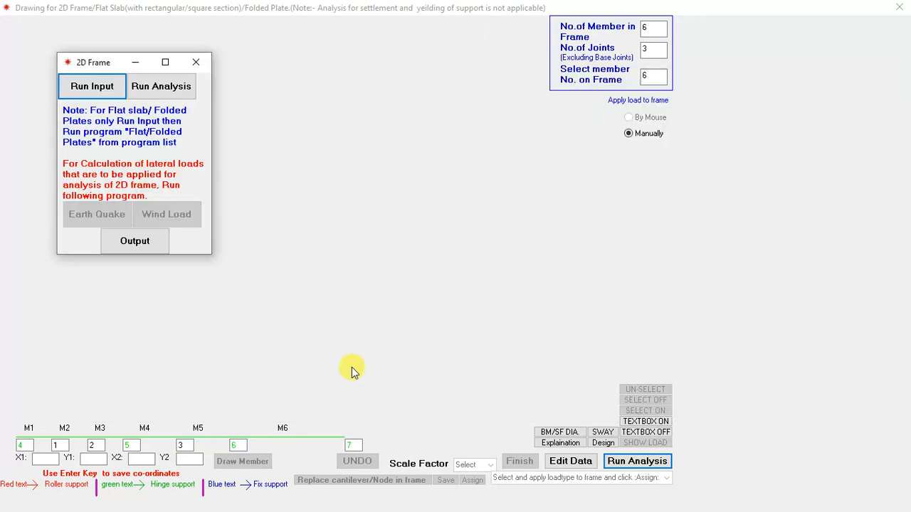
click(132, 242)
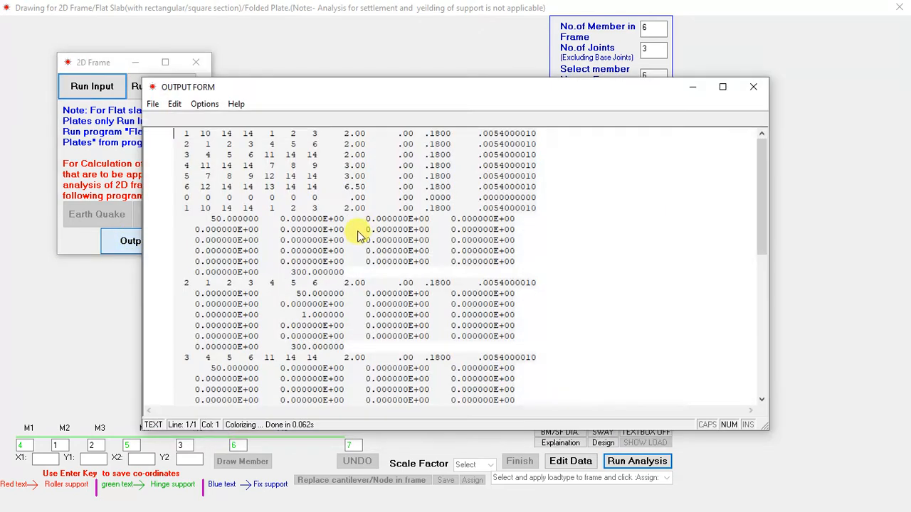
scroll(691, 173, down, 3)
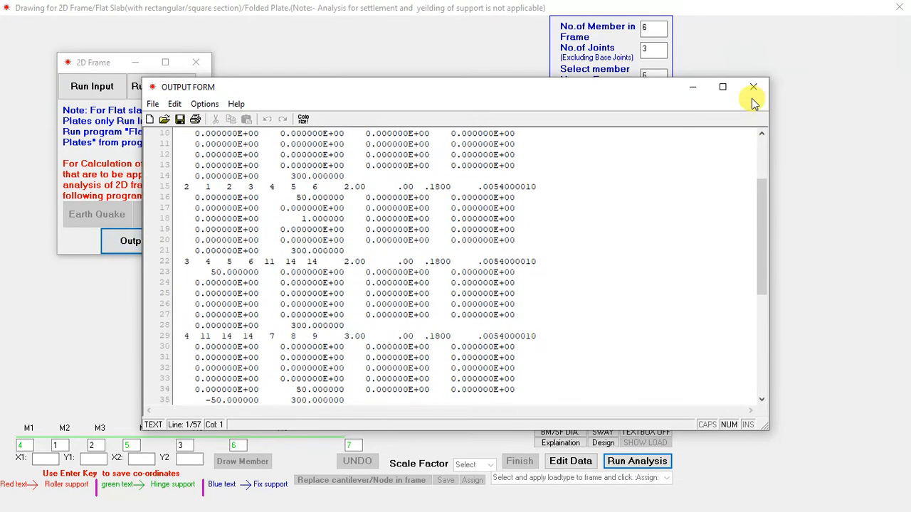
click(752, 89)
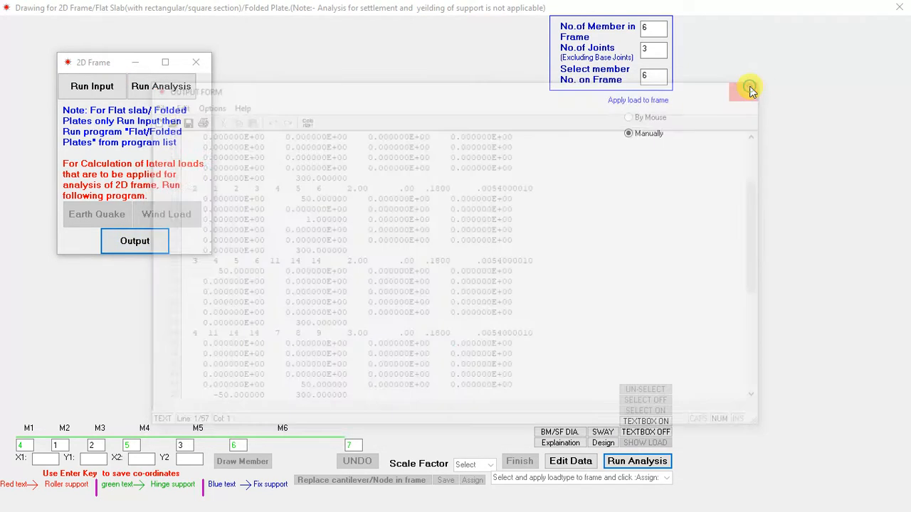
Step: Start the analysis with a modulus of elasticity of 25000000 kN/m2 and individual-case load factors of 1 for vertical and lateral loads
click(178, 96)
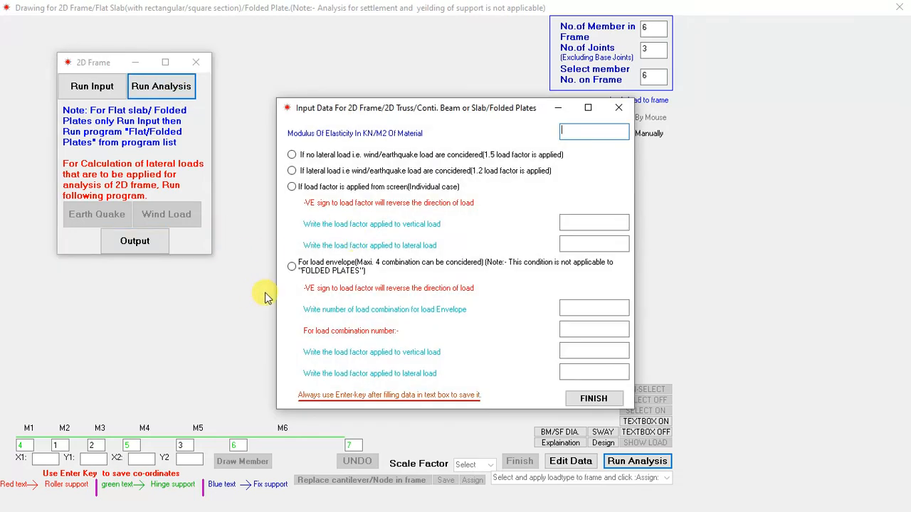
text(25000000)
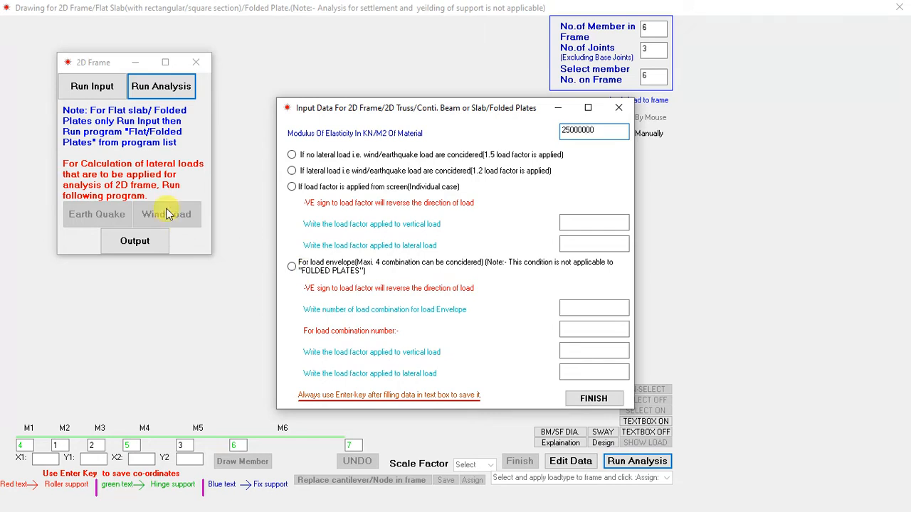
click(295, 189)
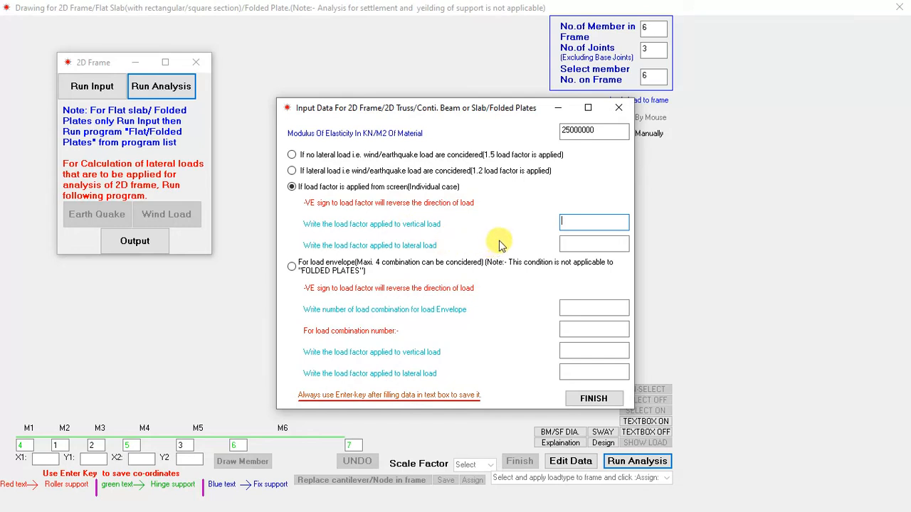
text(11)
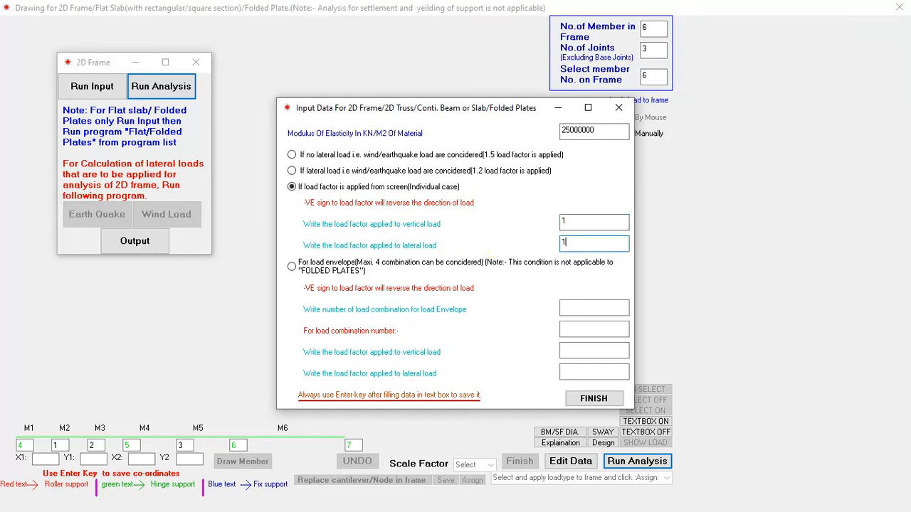
Step: Store the lateral load factor and finish the input data so the analysis runs
key(Return)
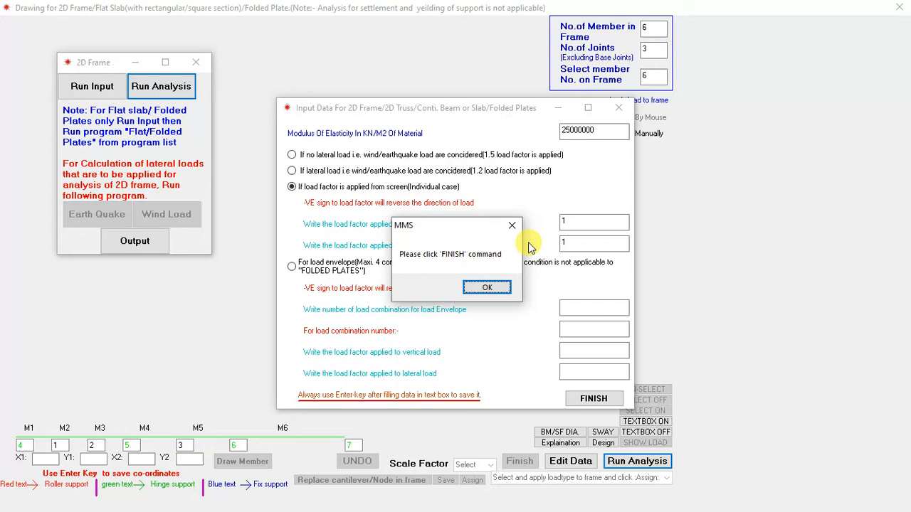
click(488, 287)
click(593, 398)
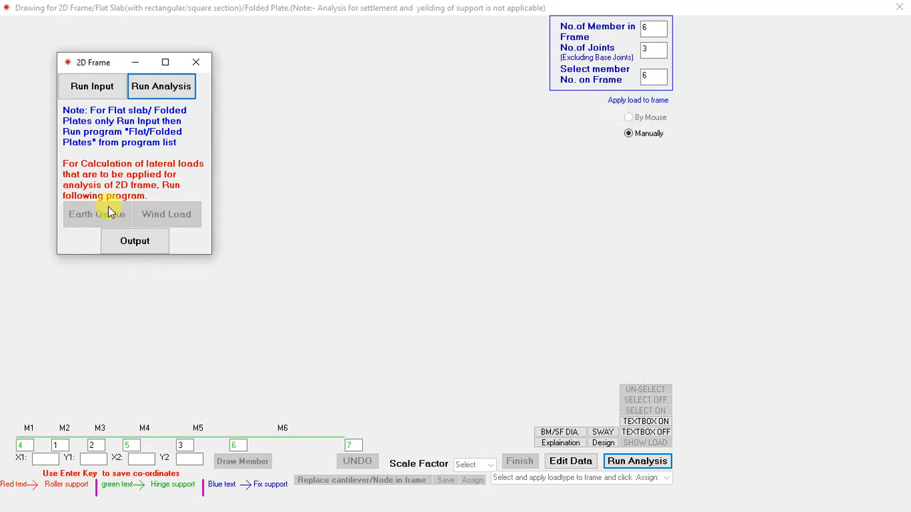
Step: Open the analysis output, review the final member moments by joint, and close the listing and the 2D Frame window
click(170, 217)
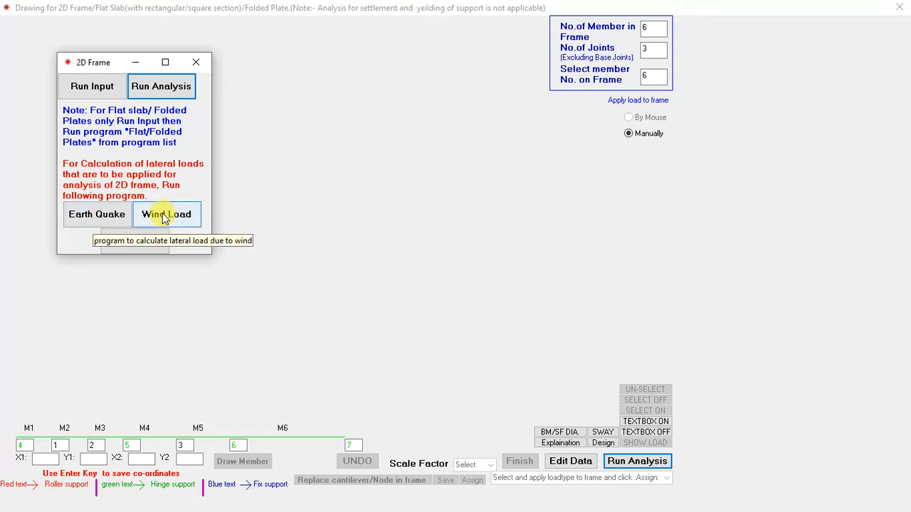
click(147, 243)
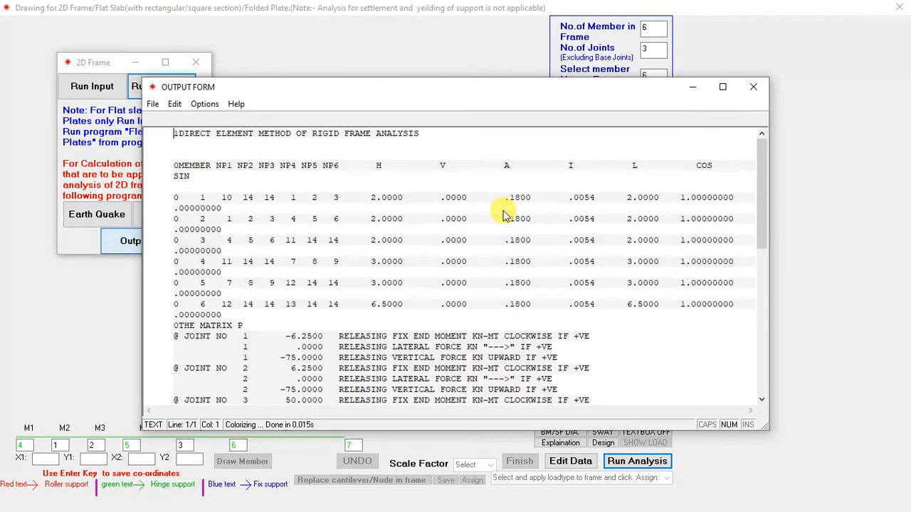
scroll(498, 214, down, 11)
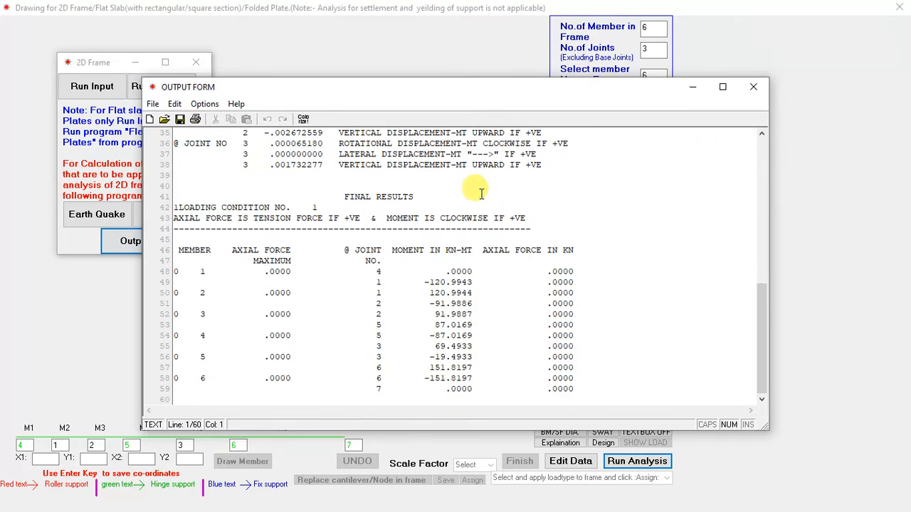
drag(475, 89, 577, 61)
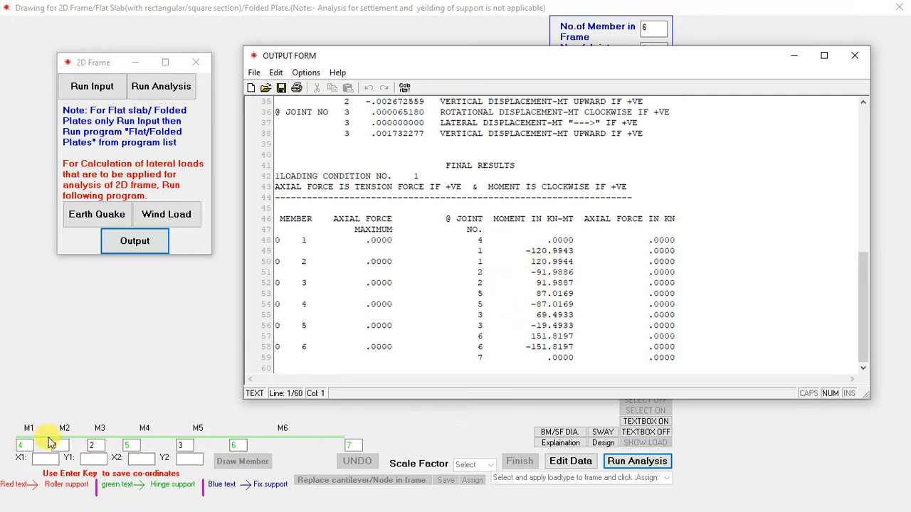
click(852, 58)
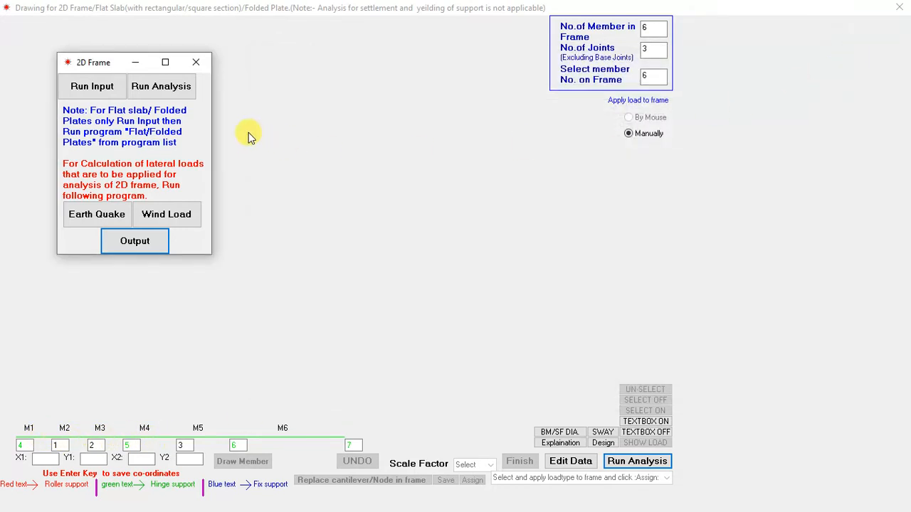
click(199, 63)
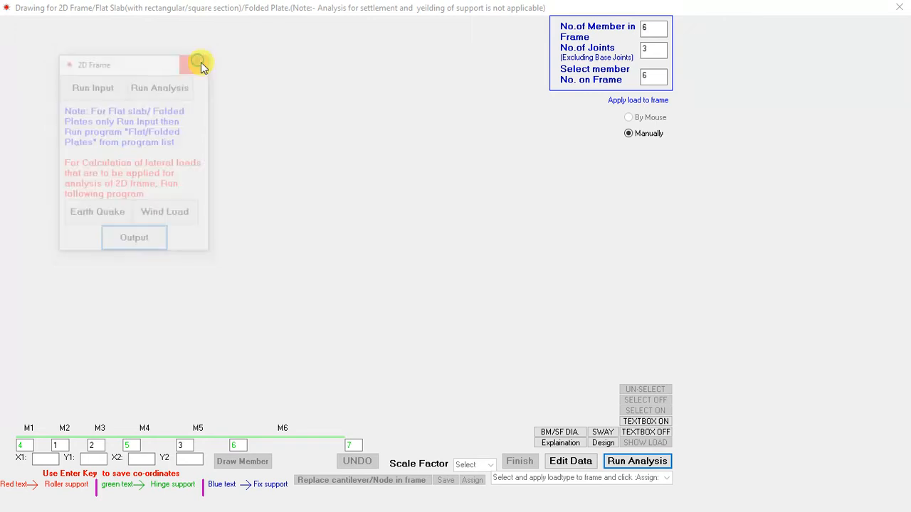
Step: View the sway, bending moment and shear force diagrams of the whole beam and exit the diagram view
click(600, 432)
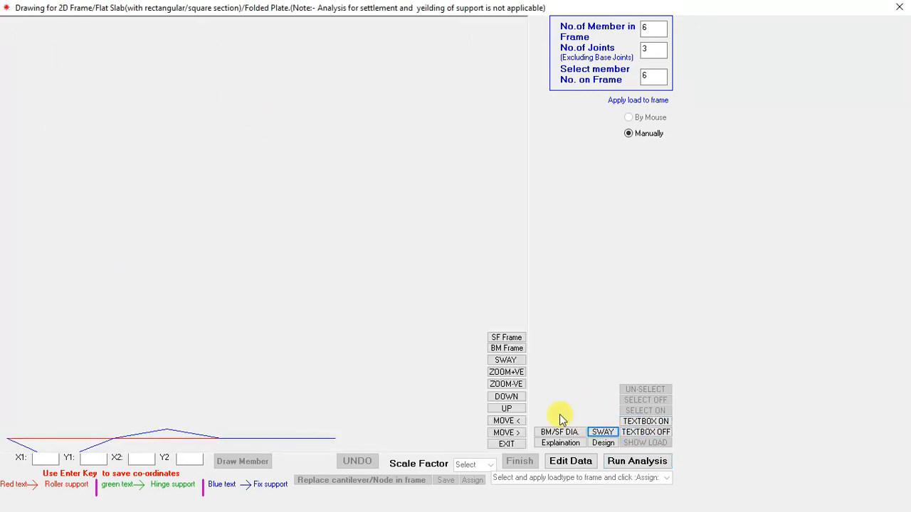
click(507, 408)
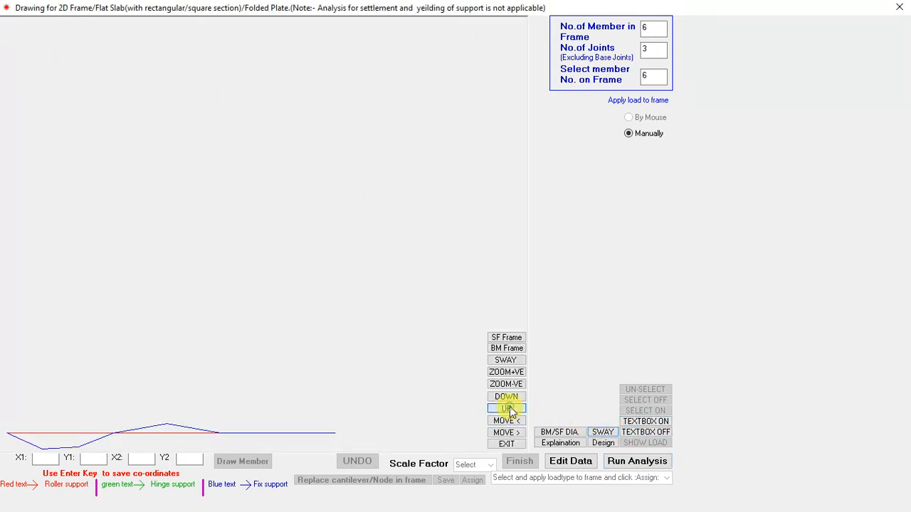
click(505, 348)
click(503, 337)
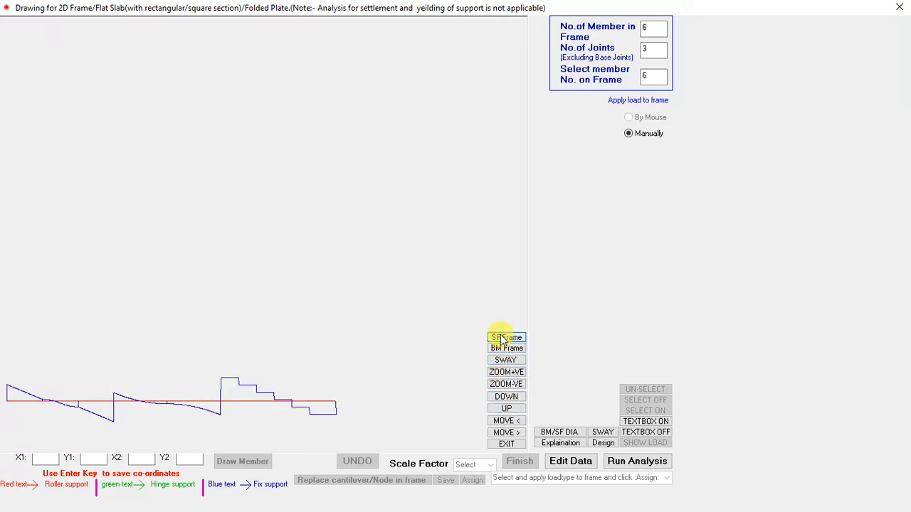
click(521, 444)
Step: Display the shear force diagram and the bending moment diagram of member 6
click(556, 432)
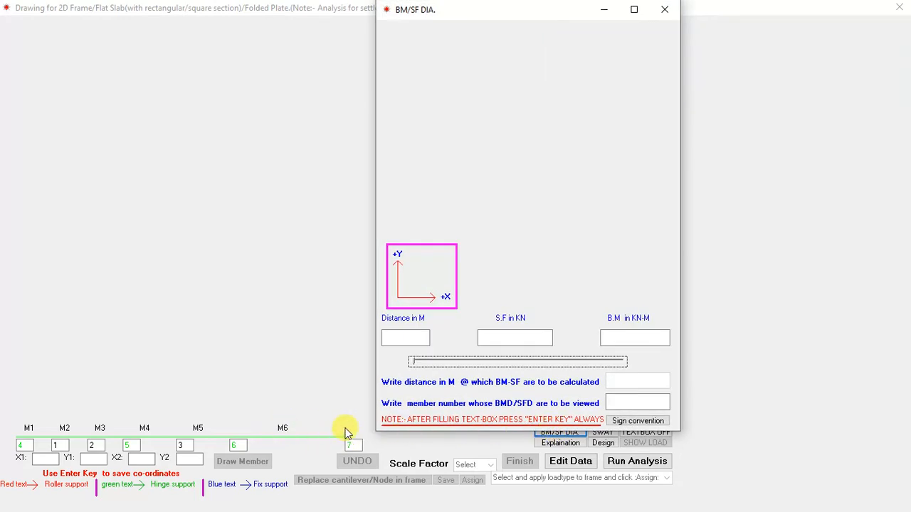
click(609, 403)
text(6)
key(Return)
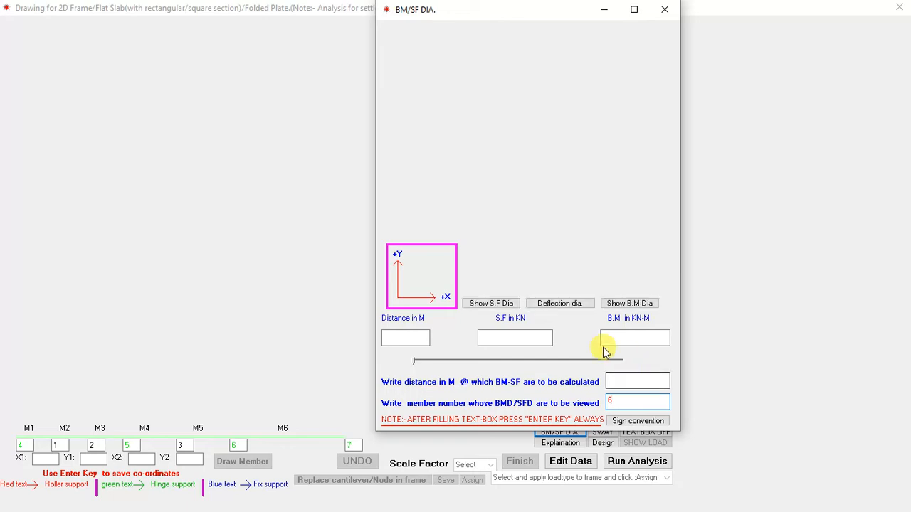
click(479, 305)
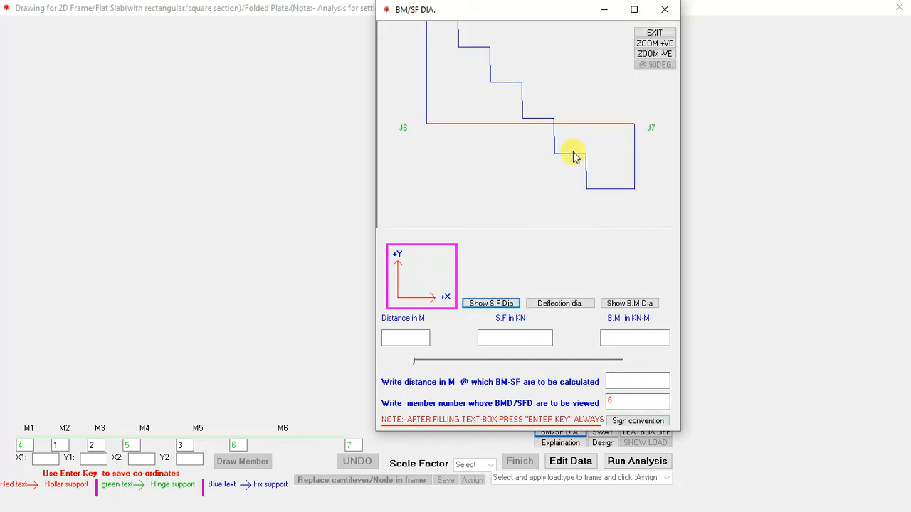
click(649, 57)
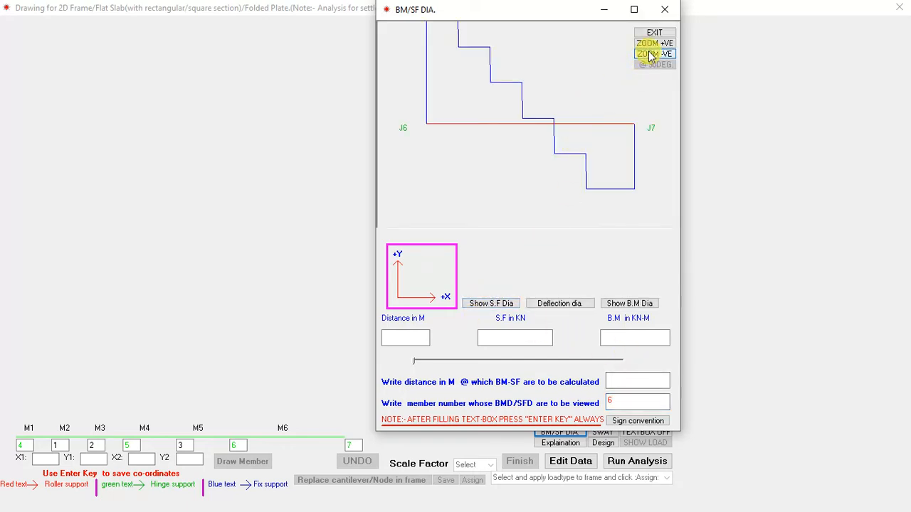
click(636, 306)
click(649, 56)
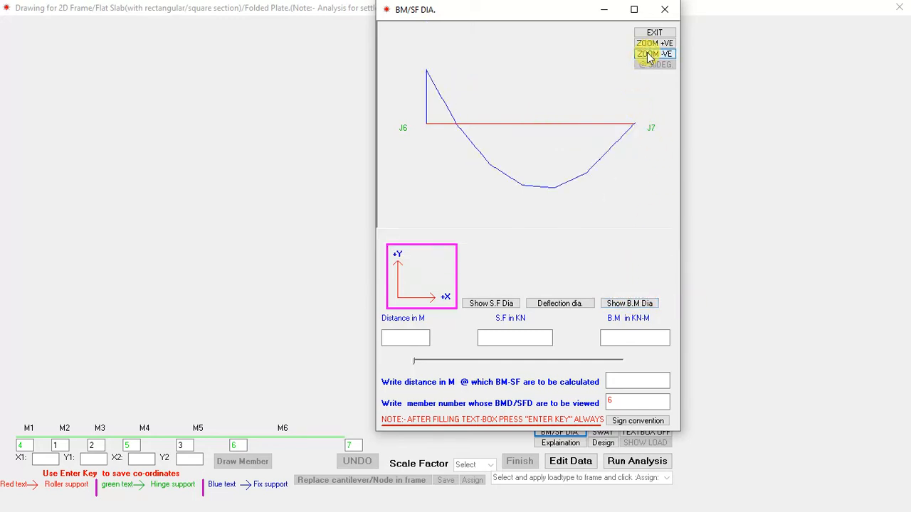
Step: Read the shear force and bending moment at points along member 6, including 3 m, and close the diagram window
click(417, 365)
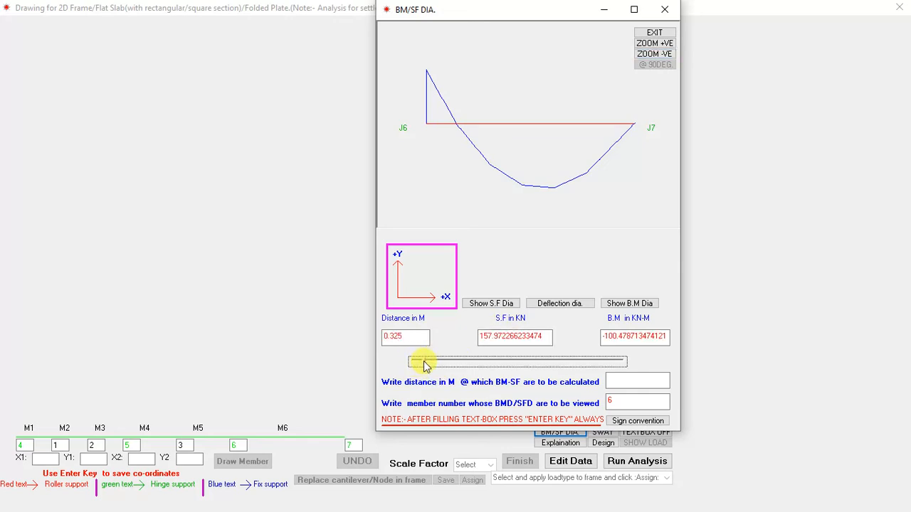
click(469, 362)
click(618, 381)
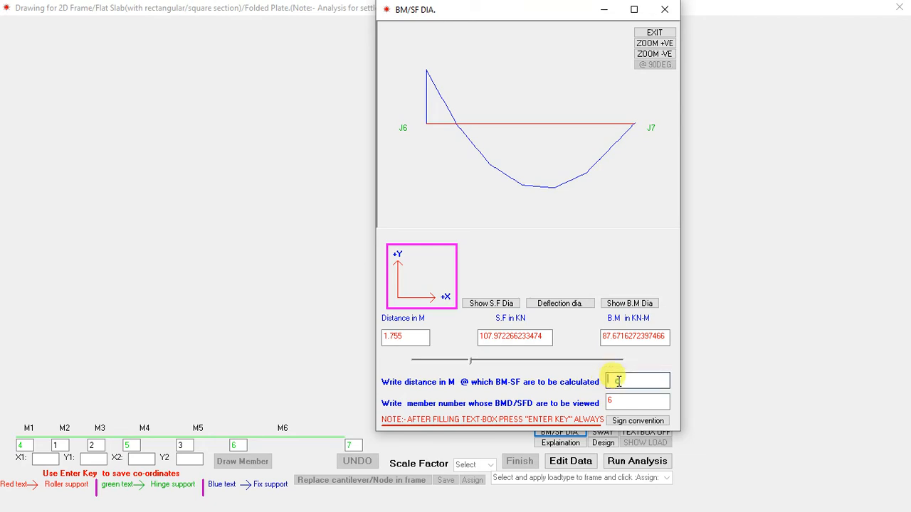
text(3)
key(Return)
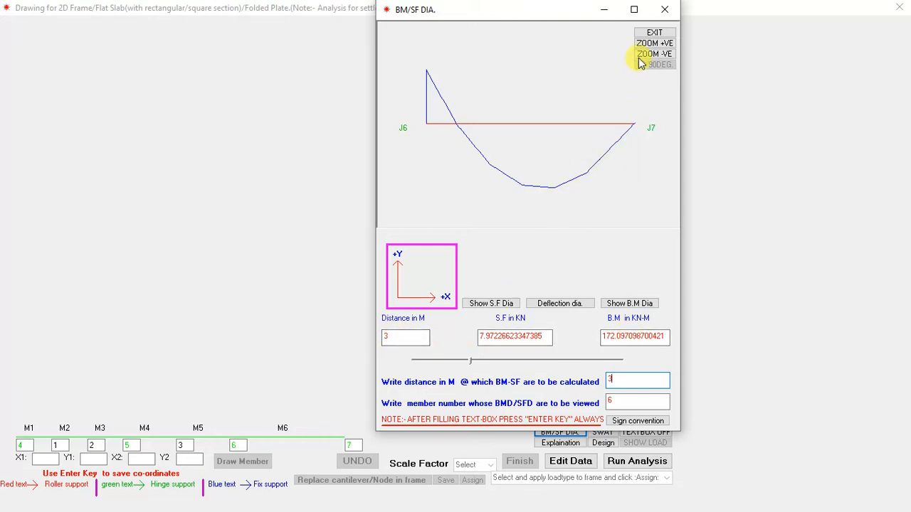
click(664, 11)
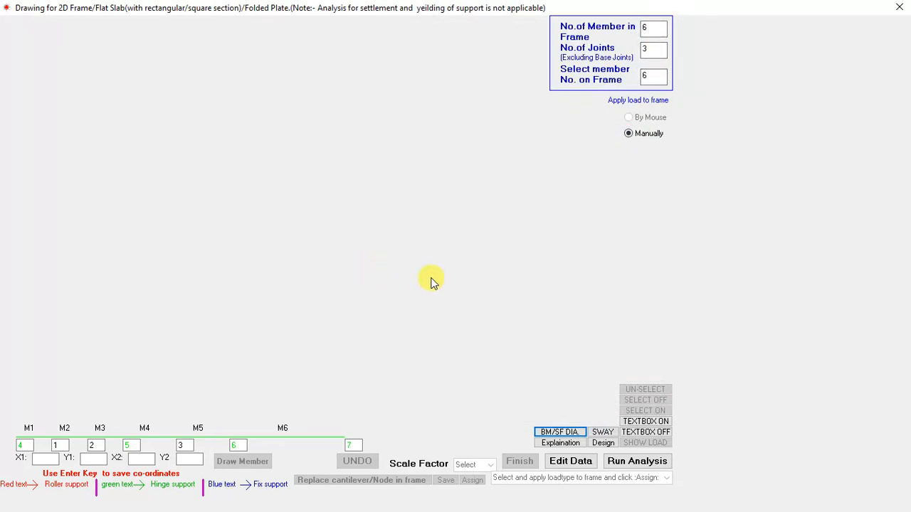
Step: Close the frame drawing window and bring up the MMS System start window
click(898, 10)
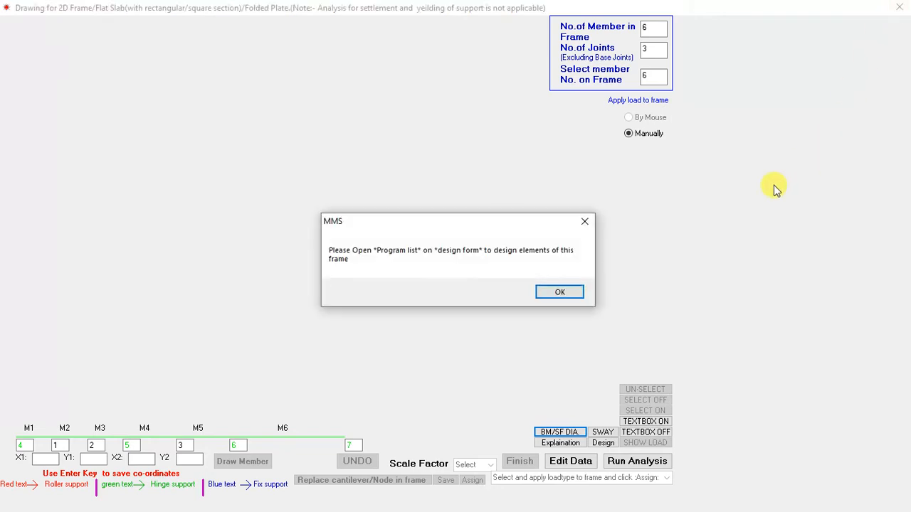
click(561, 293)
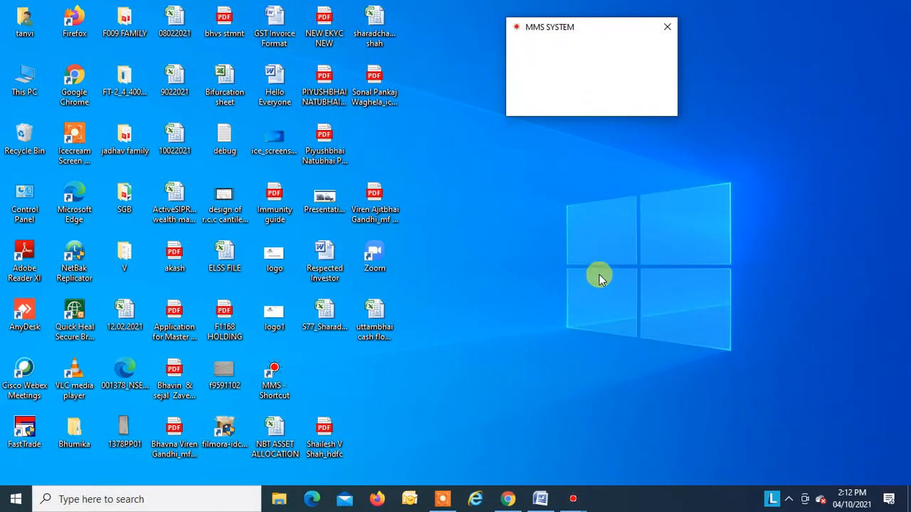
click(573, 499)
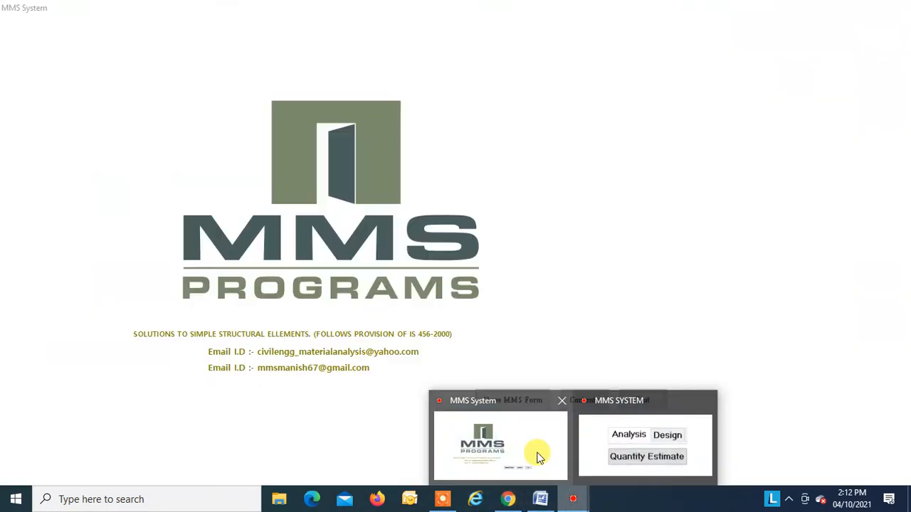
click(539, 458)
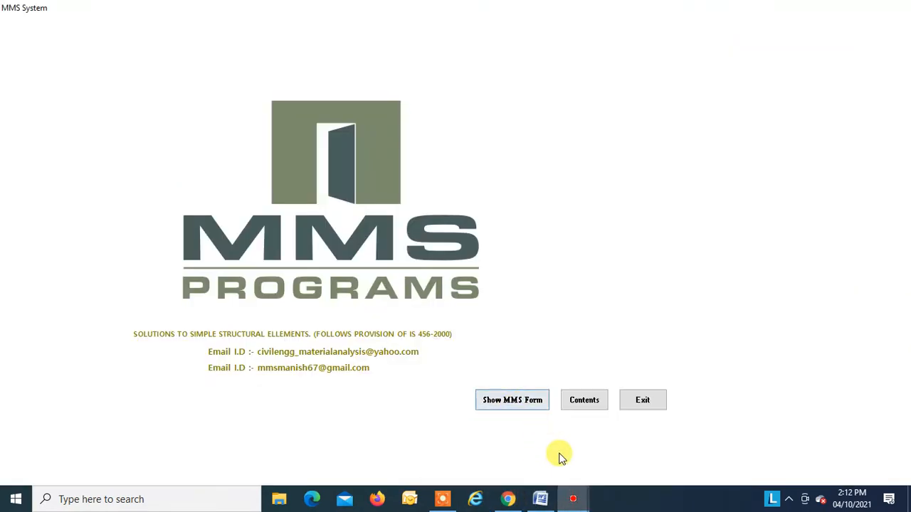
Step: Open the existing data file cont in the Design Form
mouse_move(577, 498)
click(613, 466)
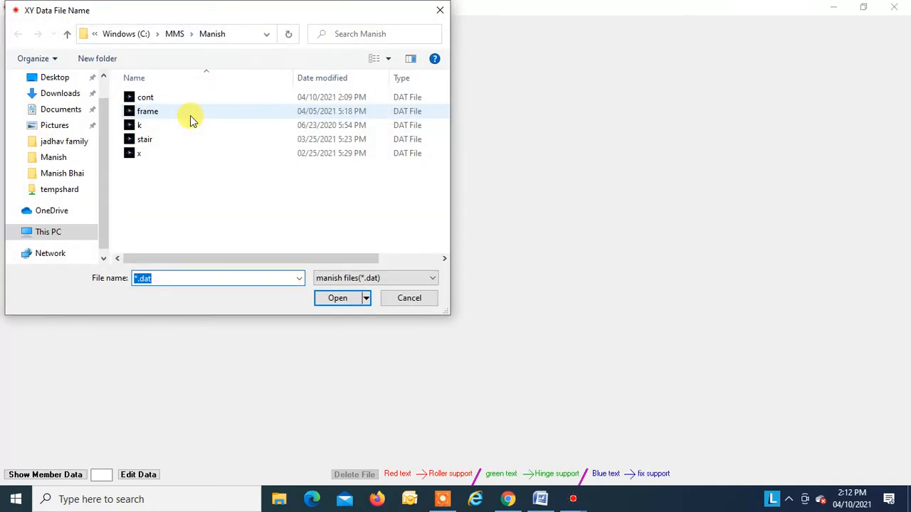
click(143, 96)
click(350, 298)
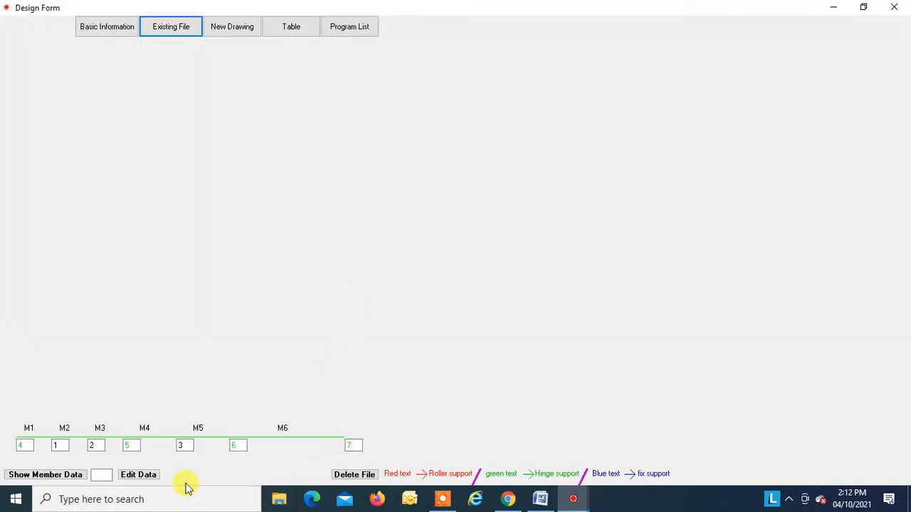
Step: Start editing the members in serial order and store member 1's properties and loads again
click(139, 475)
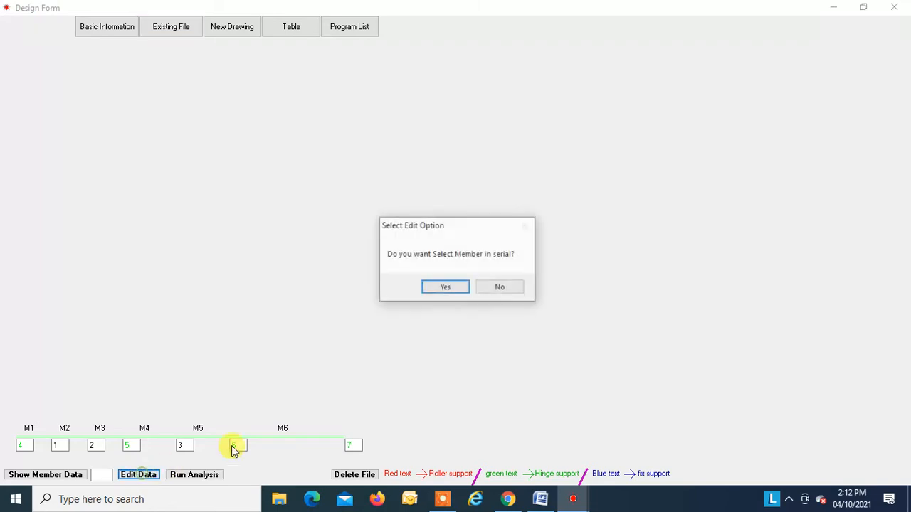
click(444, 288)
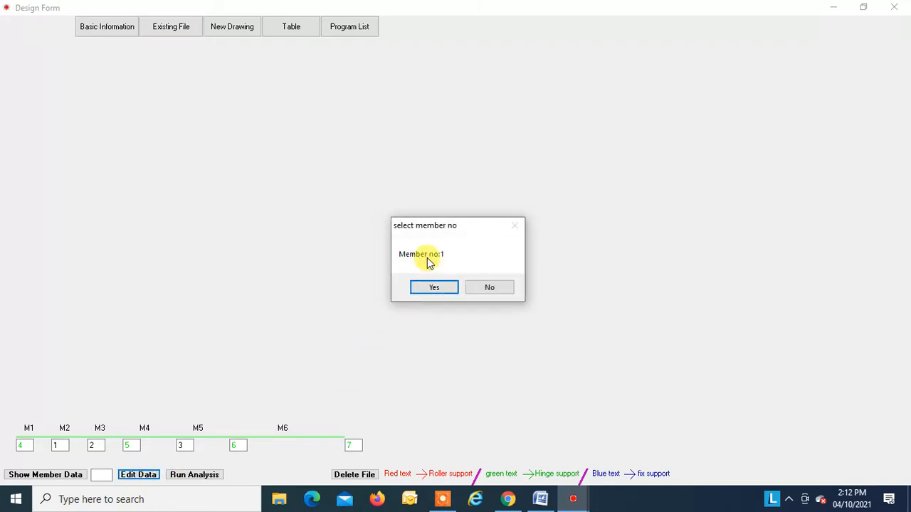
click(435, 288)
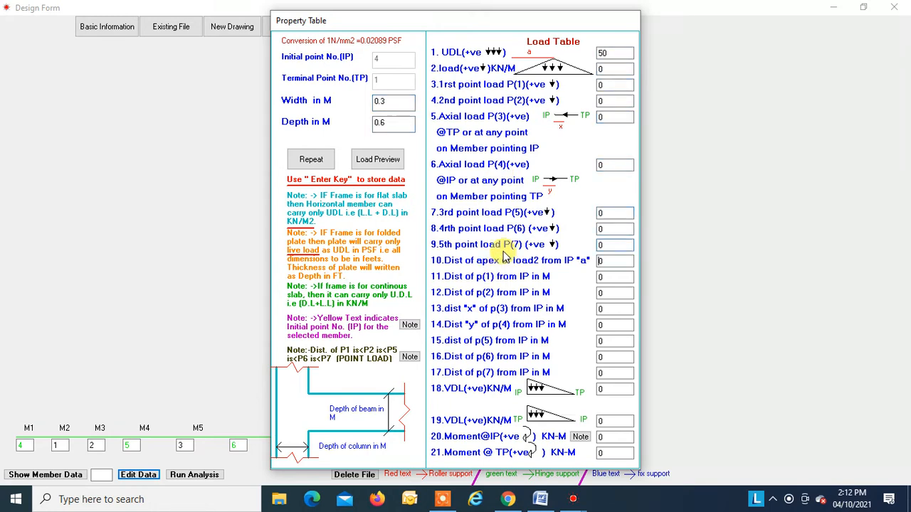
key(Return)
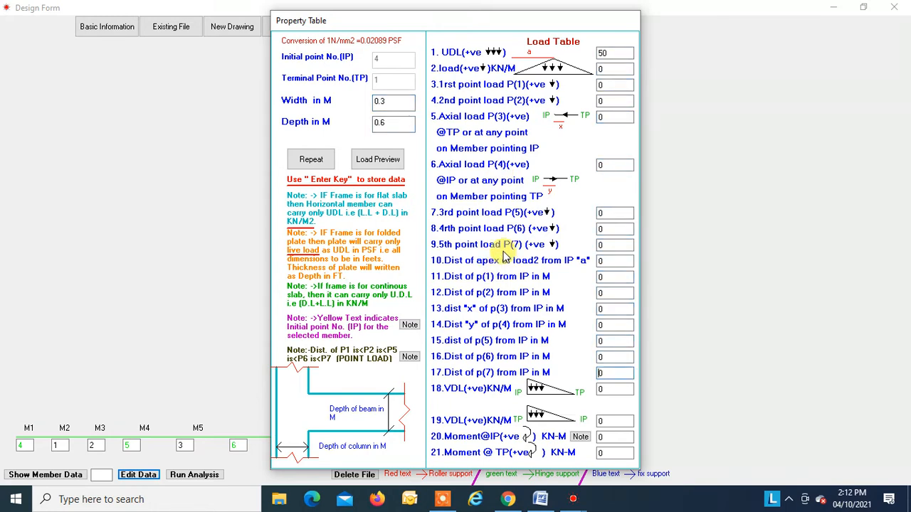
key(Return)
key(Return)
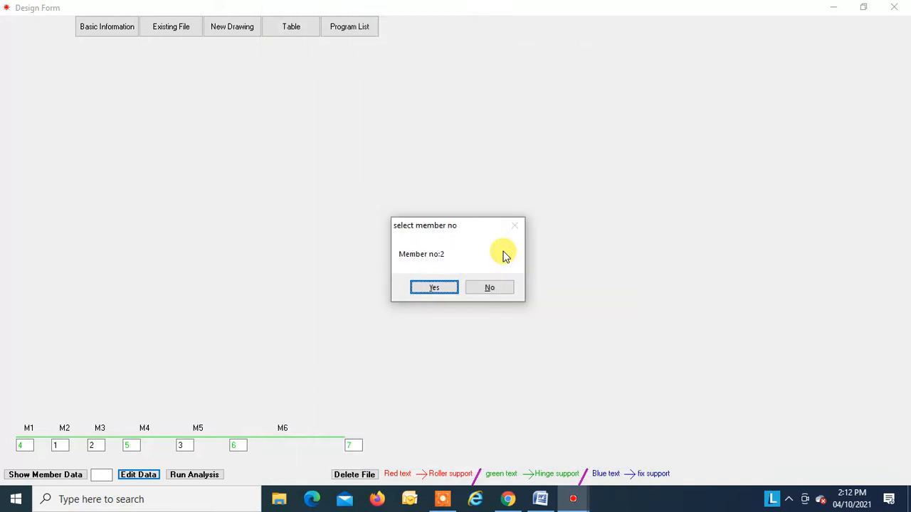
Step: Skip editing the remaining members and resave the data under the existing file name cont
click(492, 288)
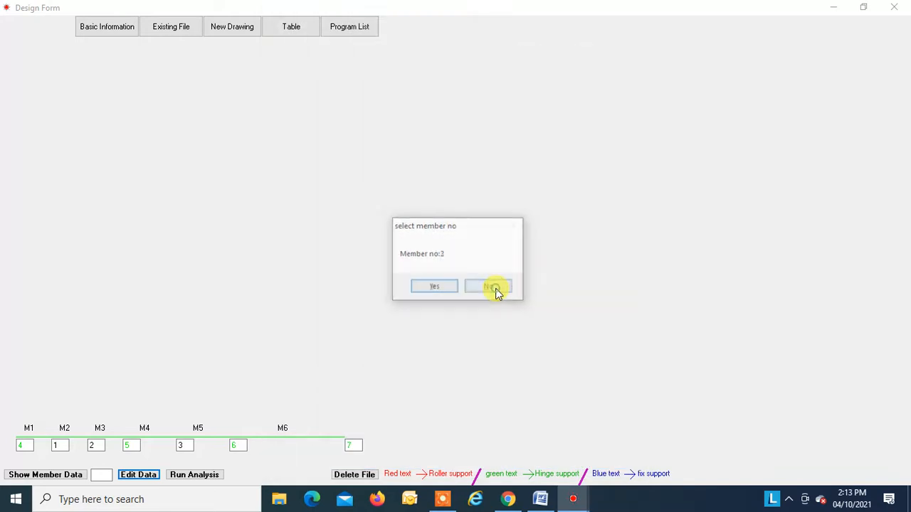
click(492, 288)
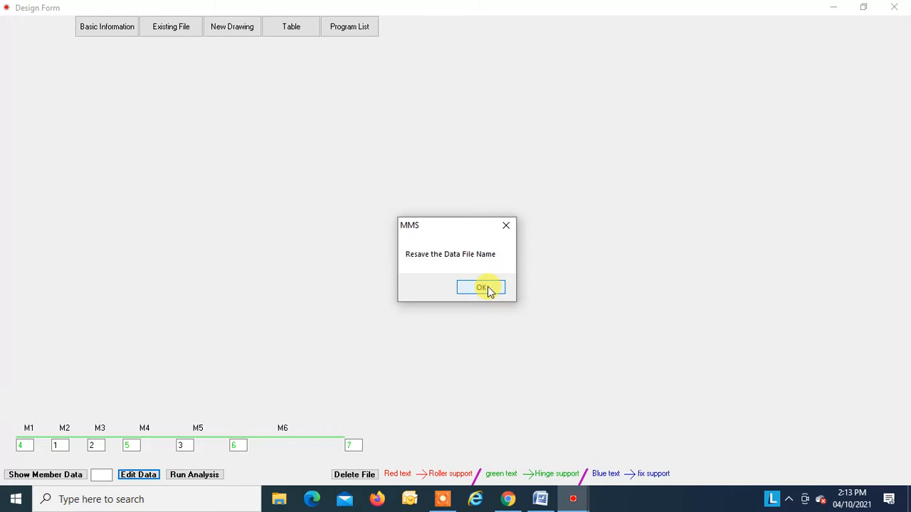
click(488, 290)
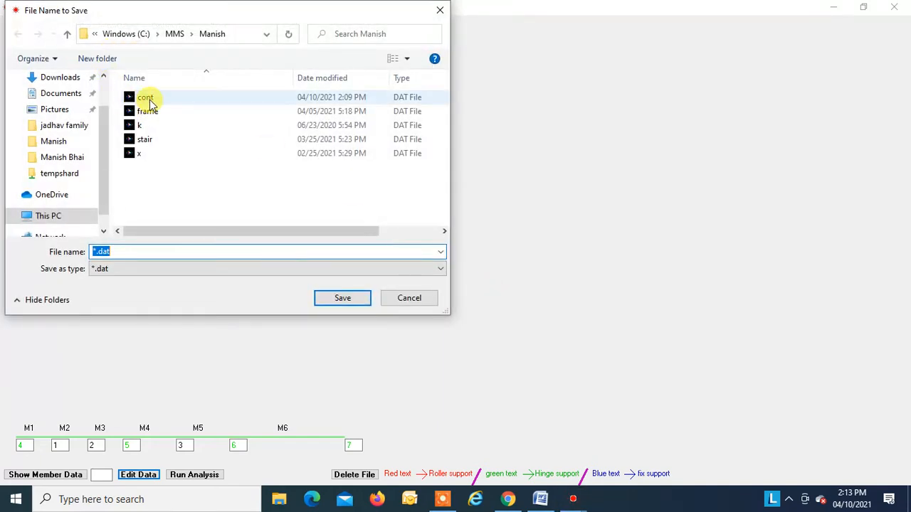
click(149, 104)
click(337, 298)
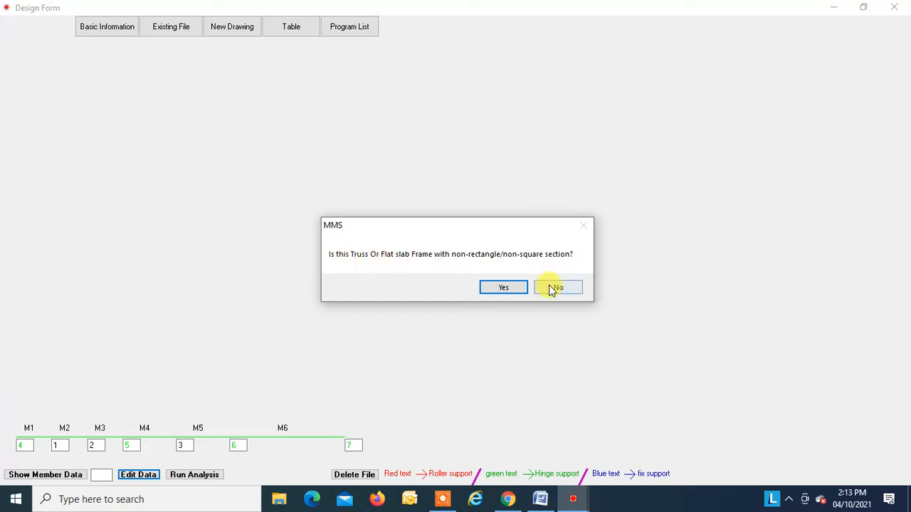
Step: Declare the structure not a truss or non-rectangular flat slab frame, but a 2D frame type with rectangular sections
click(555, 290)
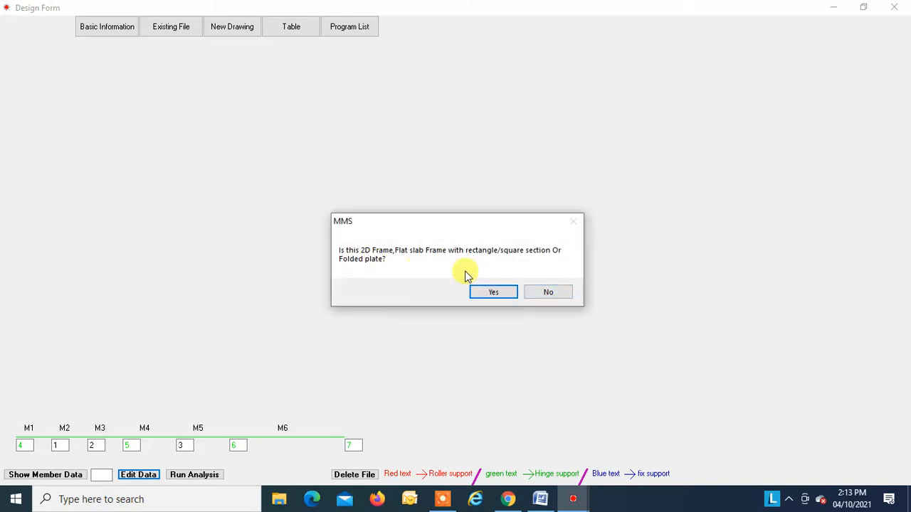
click(494, 291)
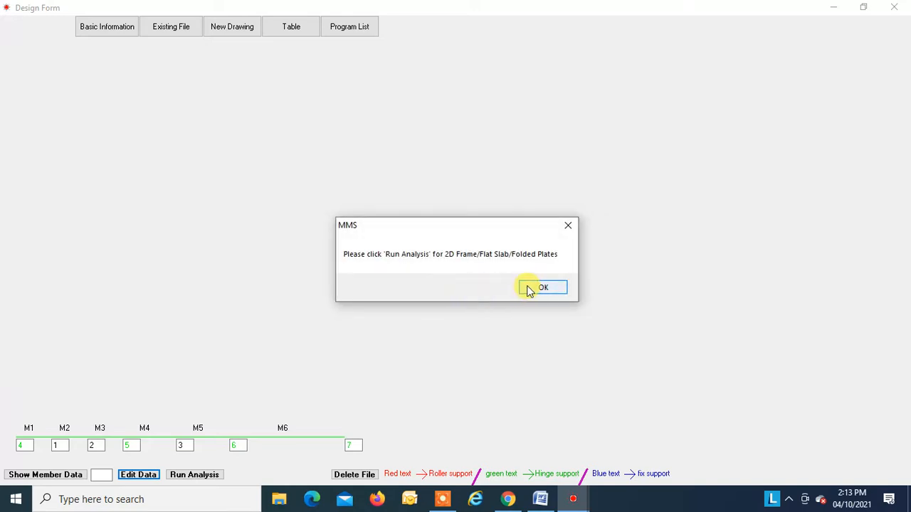
click(527, 288)
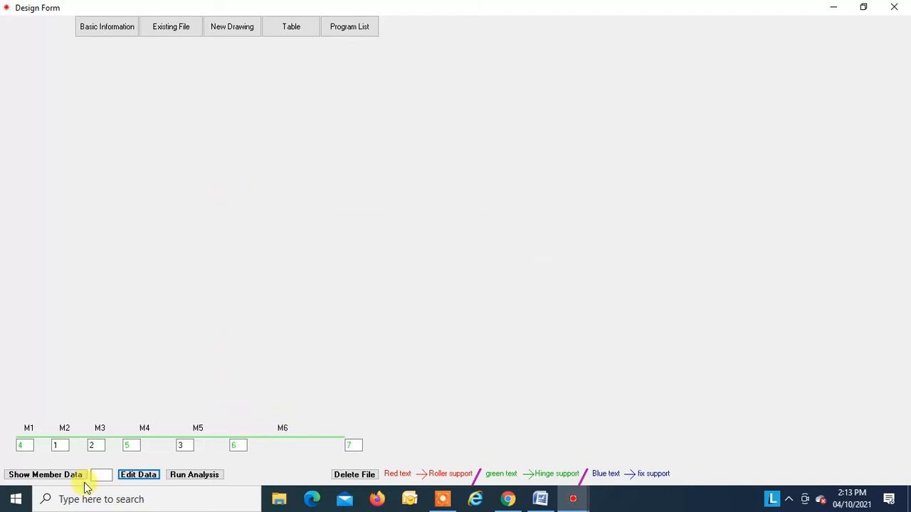
Step: Show the member data and display the udl, pl, tl, vdl and m loads on the beam
click(49, 475)
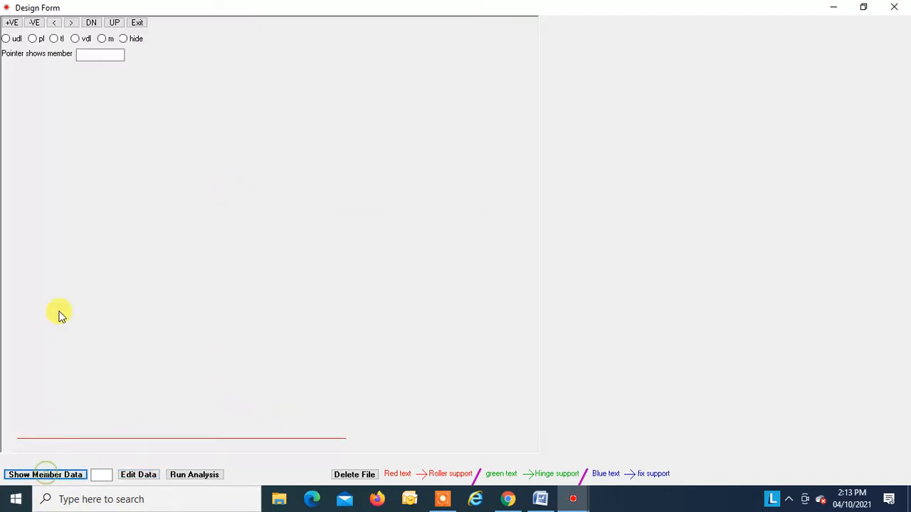
click(8, 39)
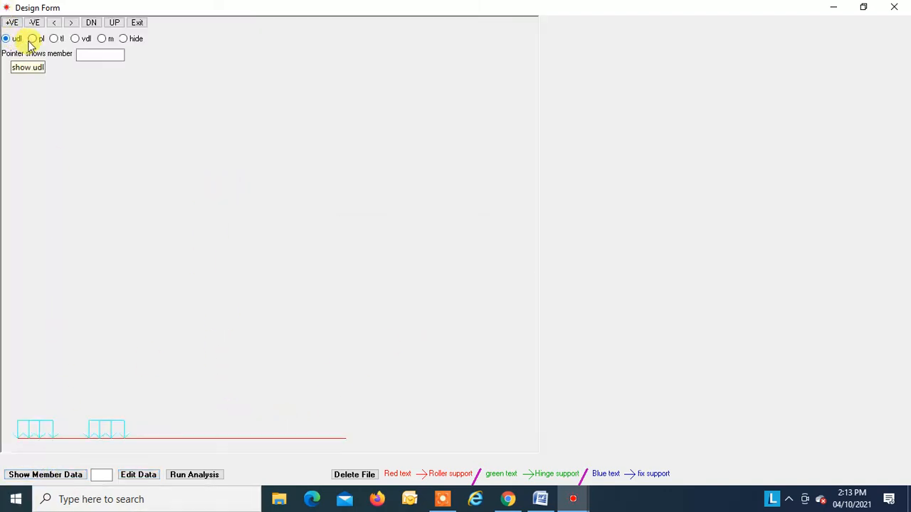
click(33, 39)
click(55, 39)
click(75, 40)
click(103, 39)
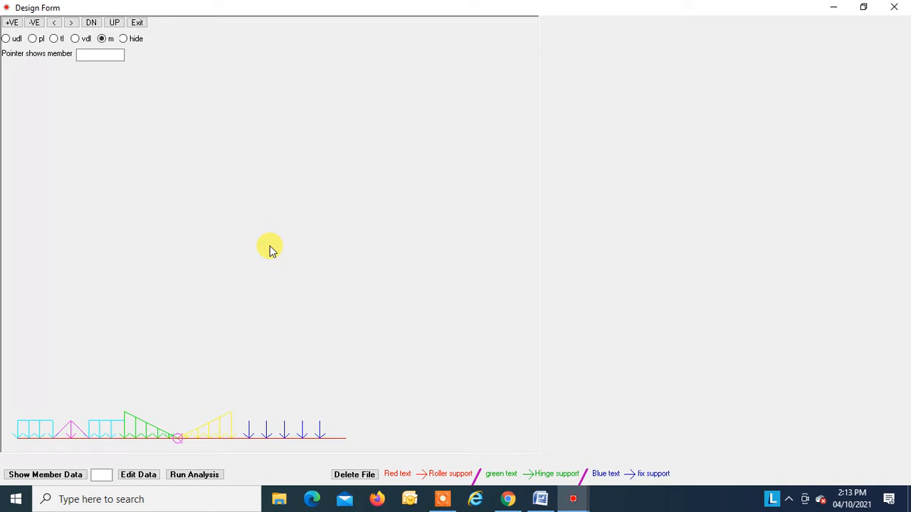
Step: Hide the load display and exit the member data view, leaving the 2D Frame window closed
click(203, 475)
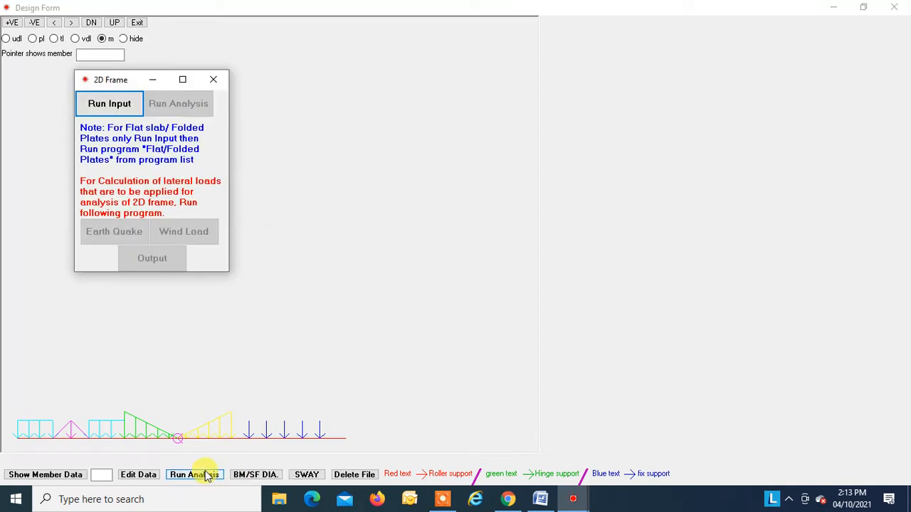
click(214, 80)
click(124, 39)
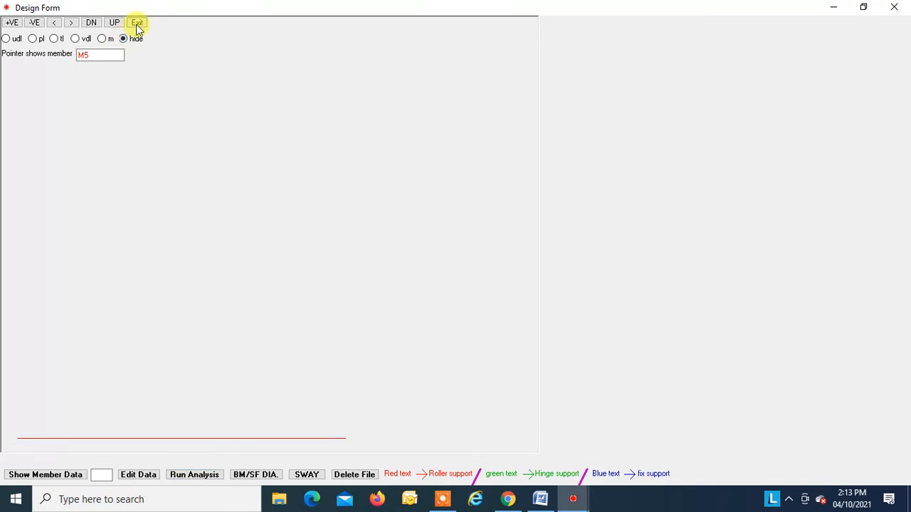
click(137, 23)
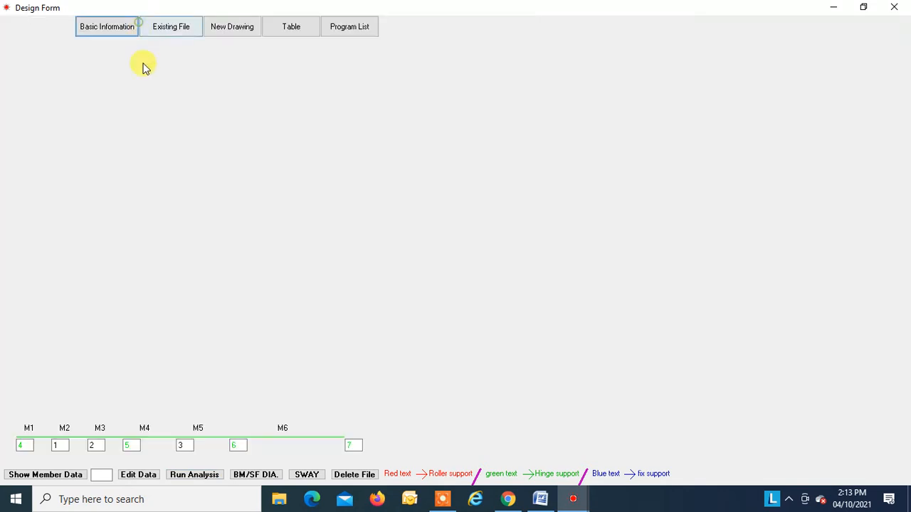
Step: Run the 2D frame analysis with modulus of elasticity 25000000 KN/M2 and individual load factors of 1 for vertical and lateral loads
click(198, 477)
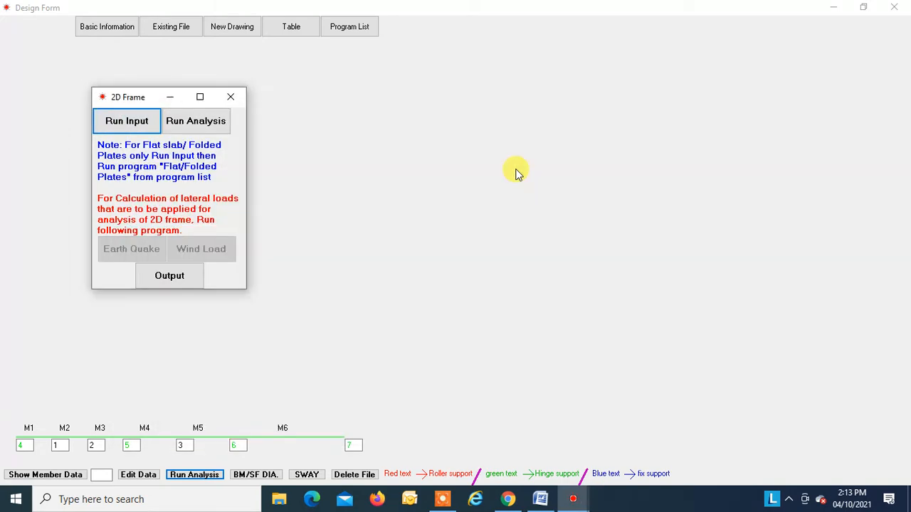
click(191, 126)
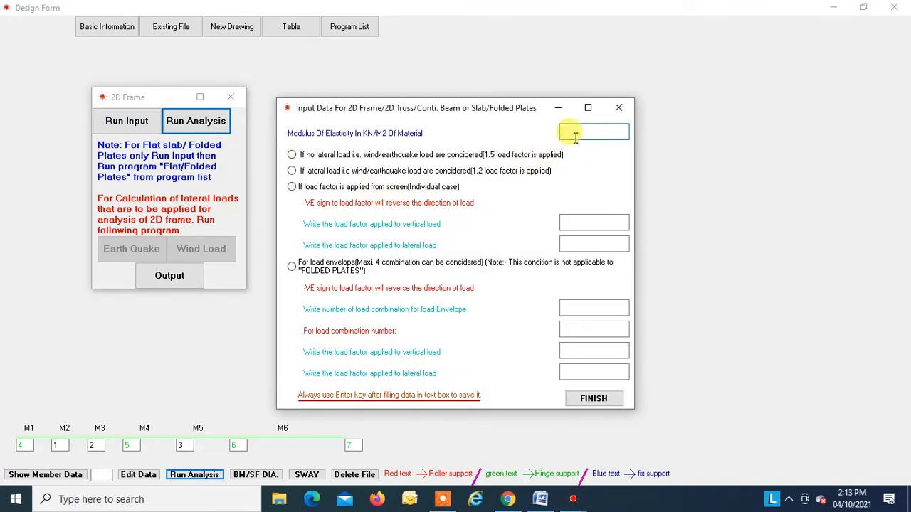
text(25000000)
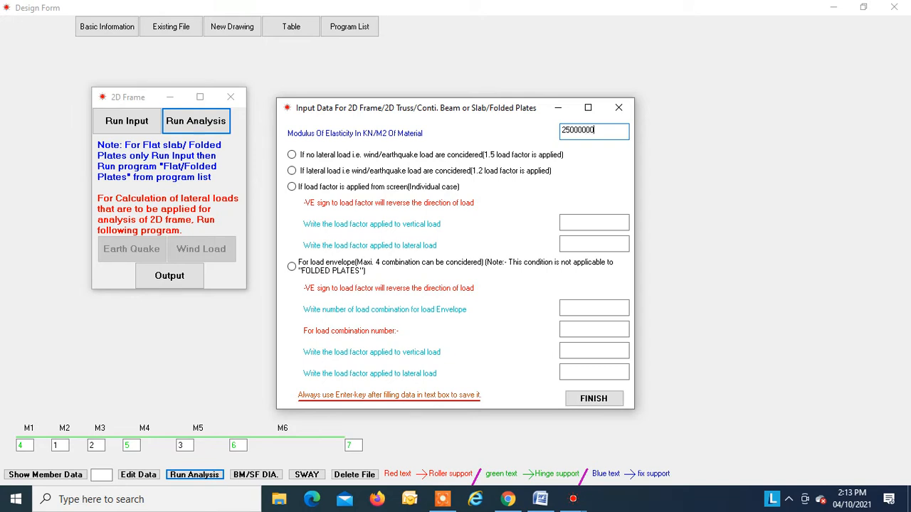
click(291, 188)
text(1)
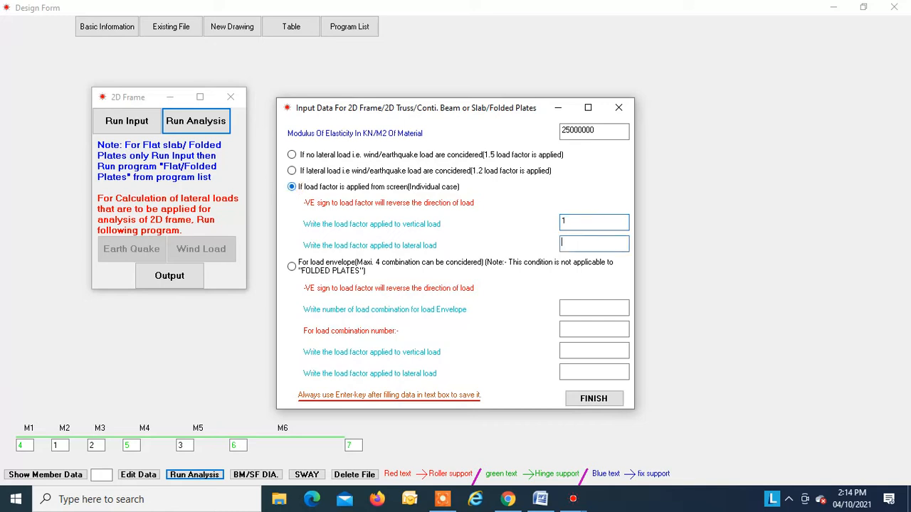
key(Return)
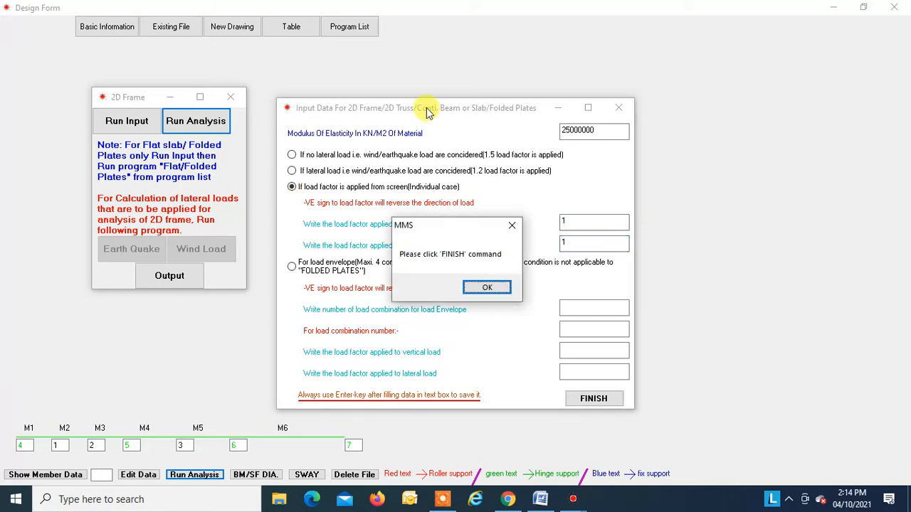
click(491, 288)
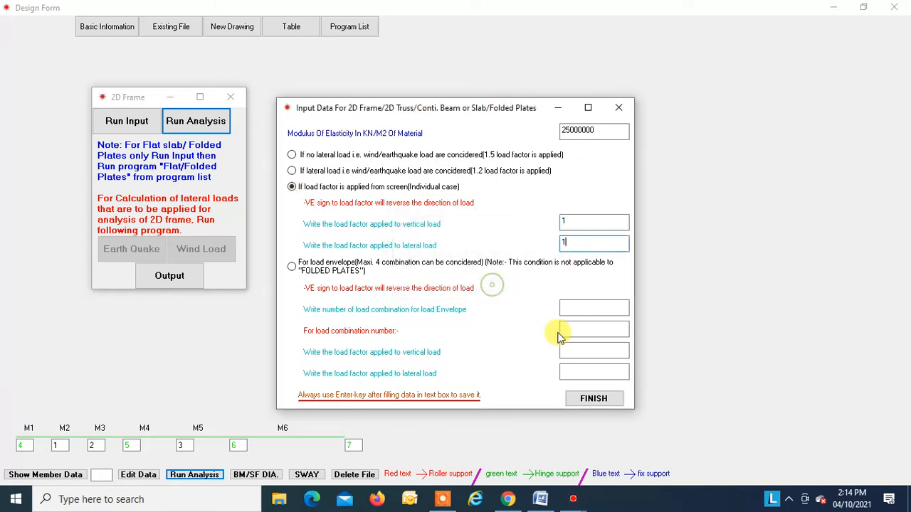
click(606, 401)
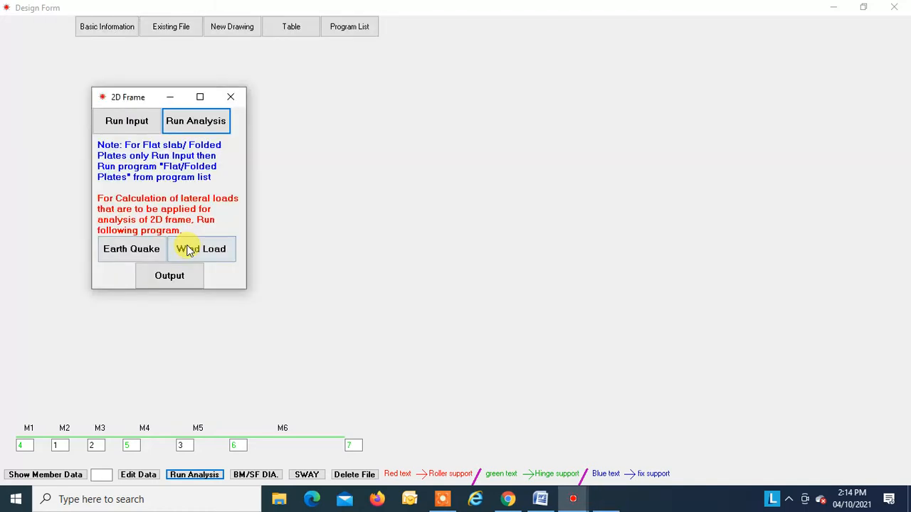
Step: Review the analysis output down to the final member moments and axial forces, and close the output and 2D Frame windows
click(171, 277)
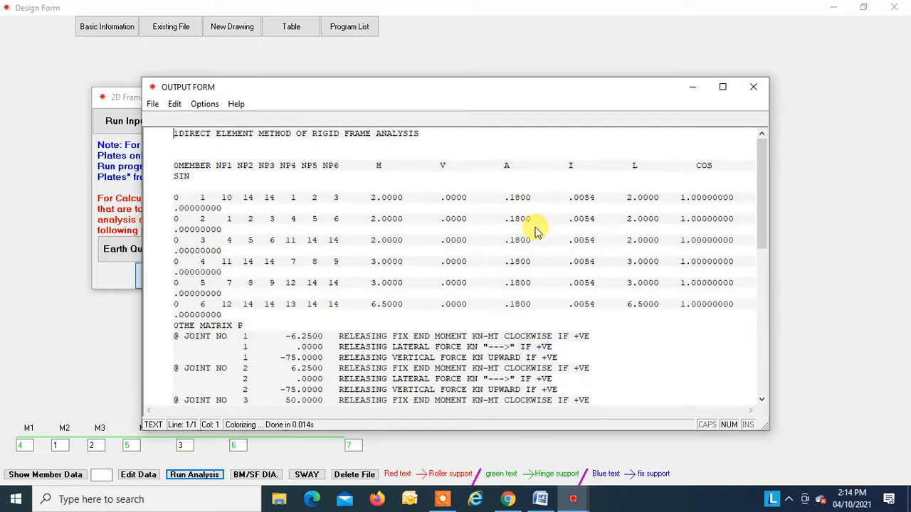
scroll(544, 225, down, 11)
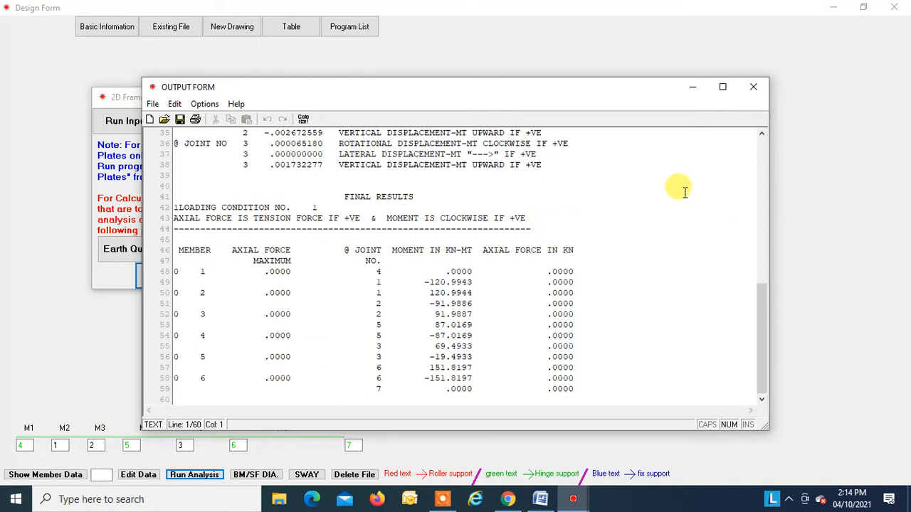
click(753, 89)
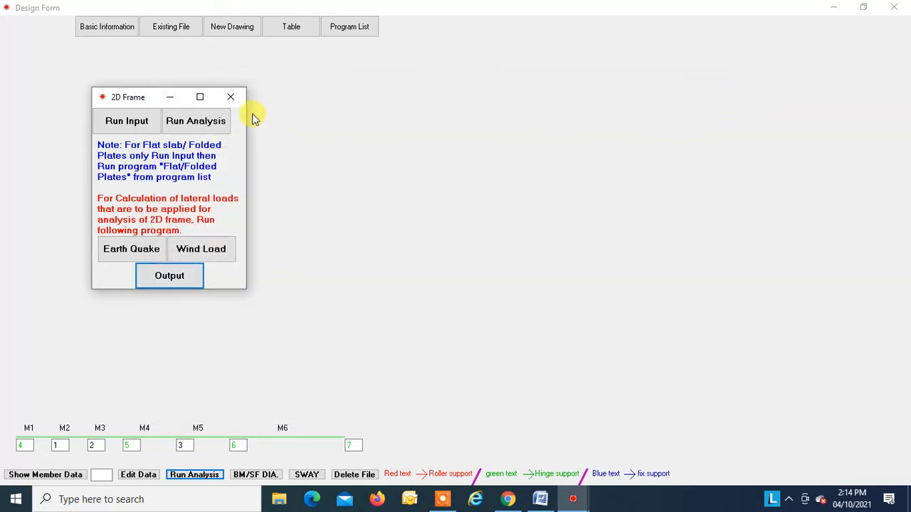
click(230, 97)
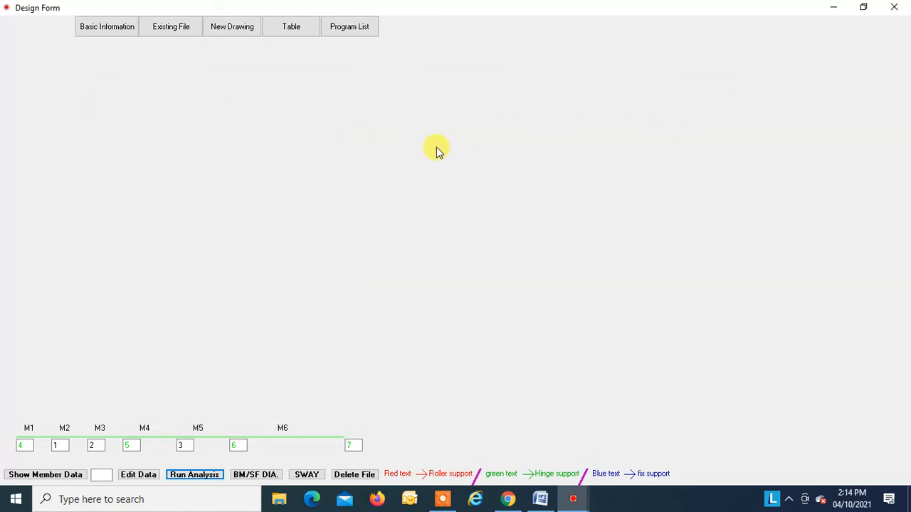
Step: Close the Design Form and switch to the Word document 2d analysis using MMS PROGRAM to view the beam loading sketch
click(895, 8)
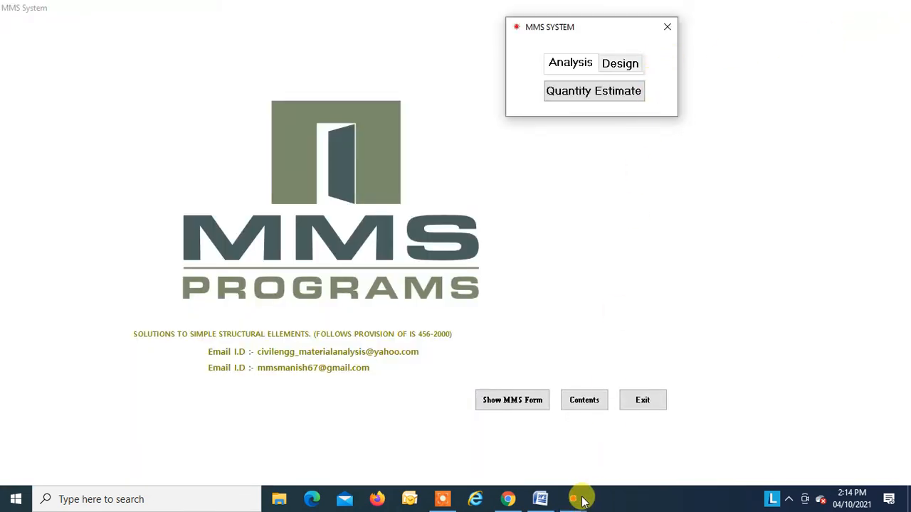
click(540, 499)
scroll(448, 259, down, 9)
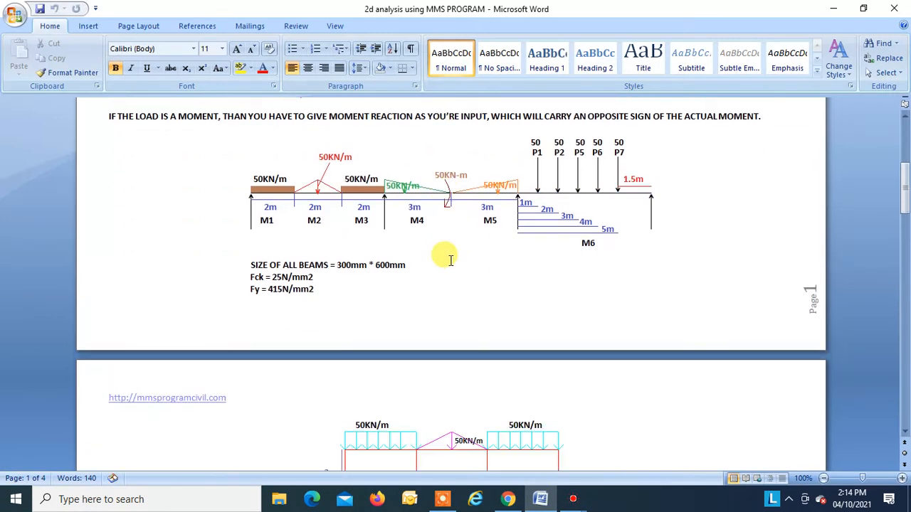
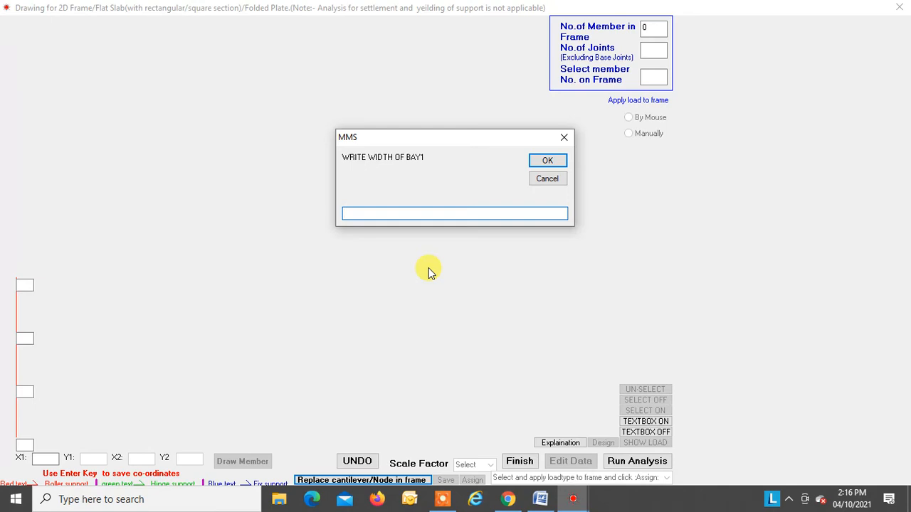
Step: Enter a width of 4 for the frame's bays and decline to draw any further members
key(Return)
text(4)
key(Return)
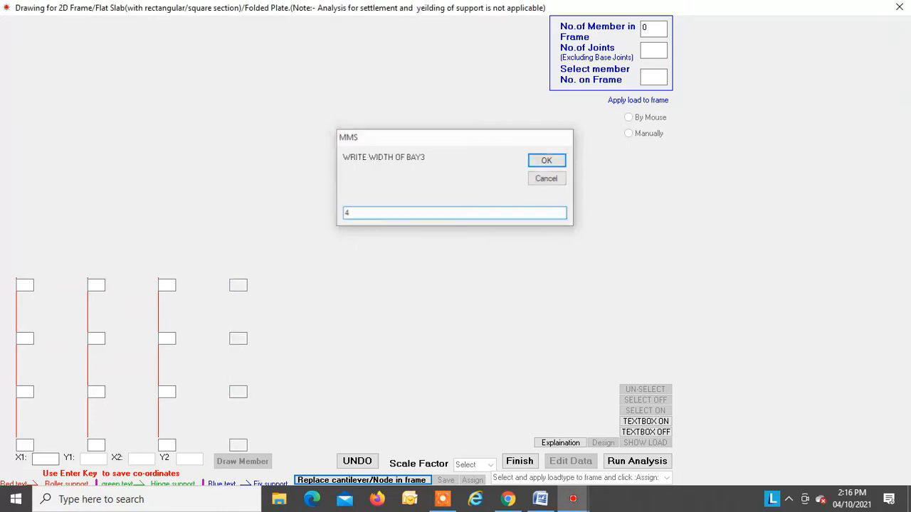
key(Return)
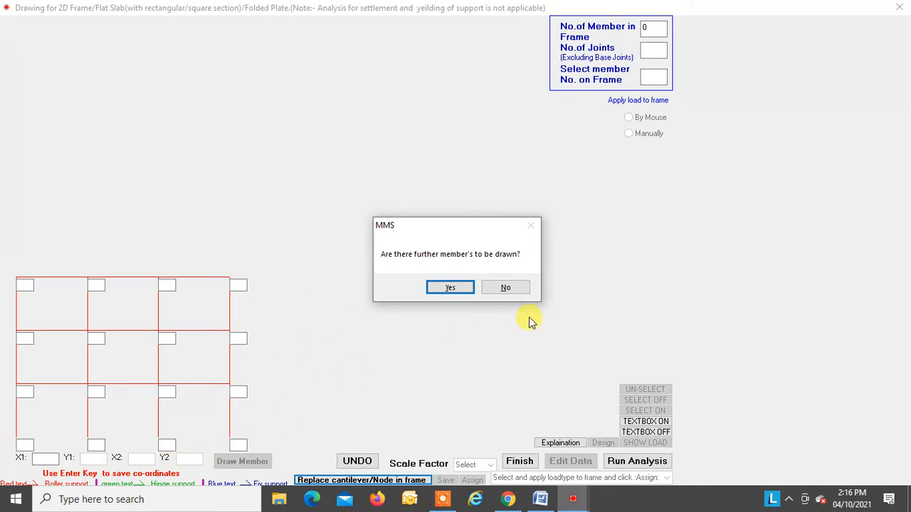
click(504, 288)
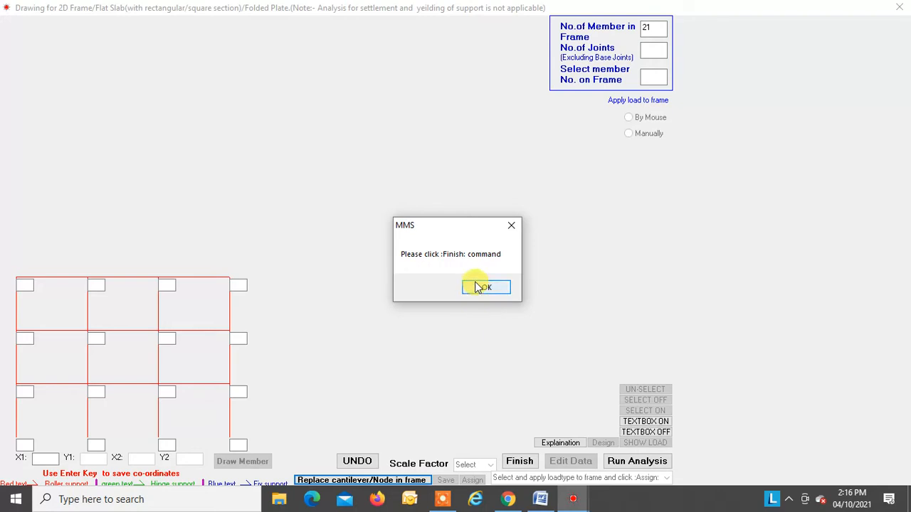
click(477, 289)
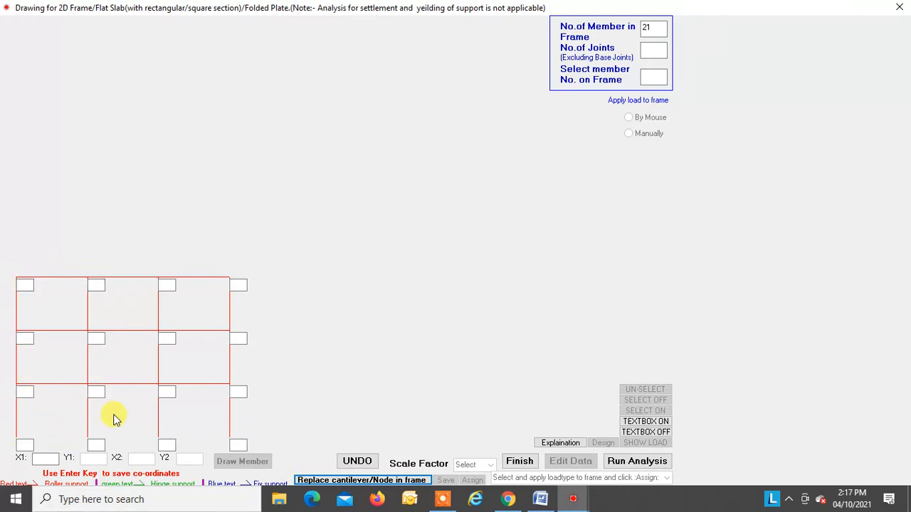
Step: Number the four joints of the frame's uppermost beam line 1, 2, 3 and 4 from left to right
click(25, 284)
text(1)
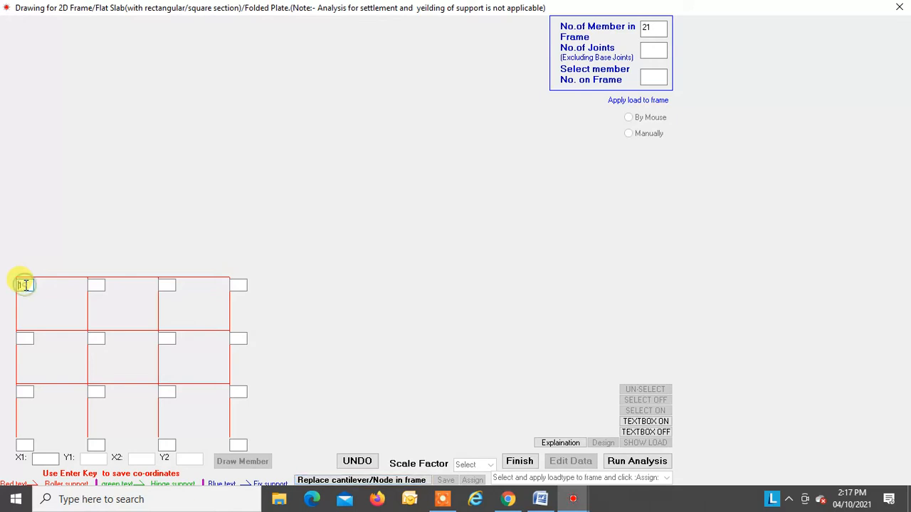
click(96, 285)
text(2)
click(166, 284)
text(3)
click(240, 285)
text(4)
Step: Number the four joints of the frame's second beam line 5, 6, 7 and 8 from left to right
click(21, 338)
text(5)
click(99, 339)
text(6)
click(168, 338)
text(7)
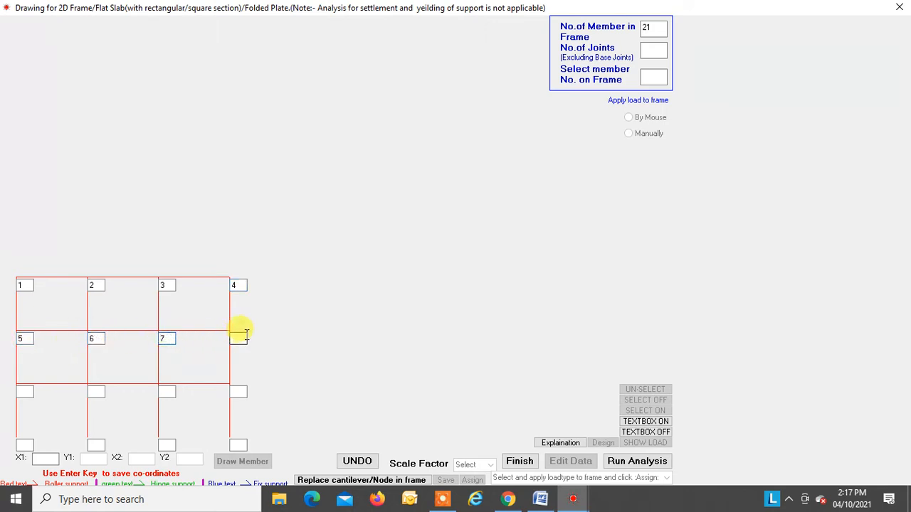
click(237, 339)
text(8)
Step: Number the four joints of the frame's lowest beam line 9, 10, 11 and 12 from left to right
click(21, 391)
text(9)
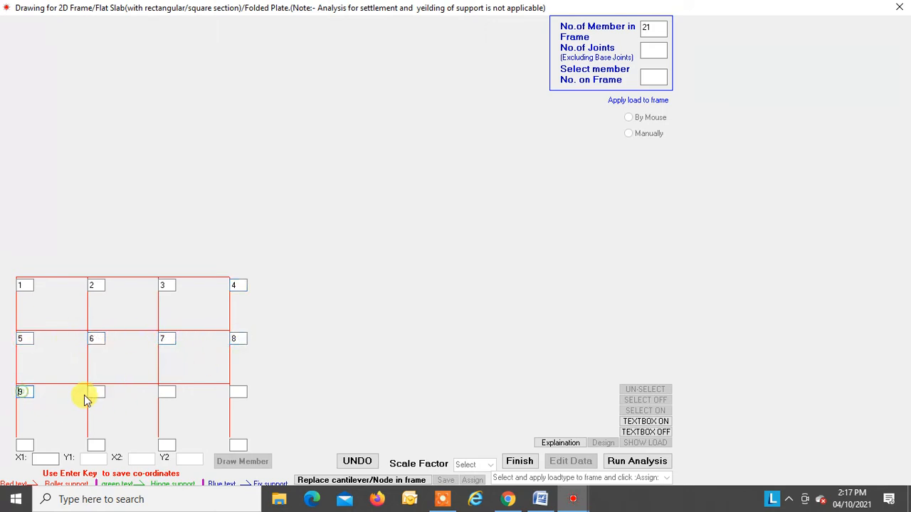
click(96, 391)
text(10)
click(166, 391)
text(11)
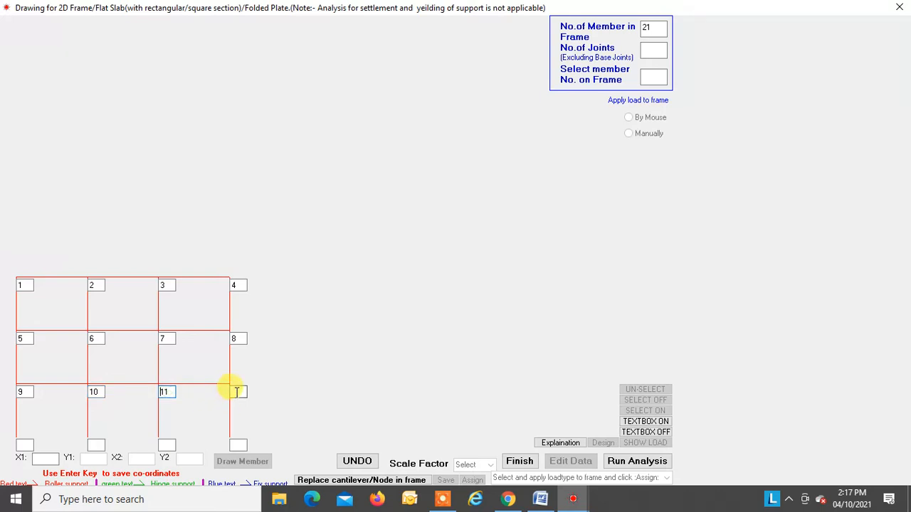
click(235, 391)
text(12)
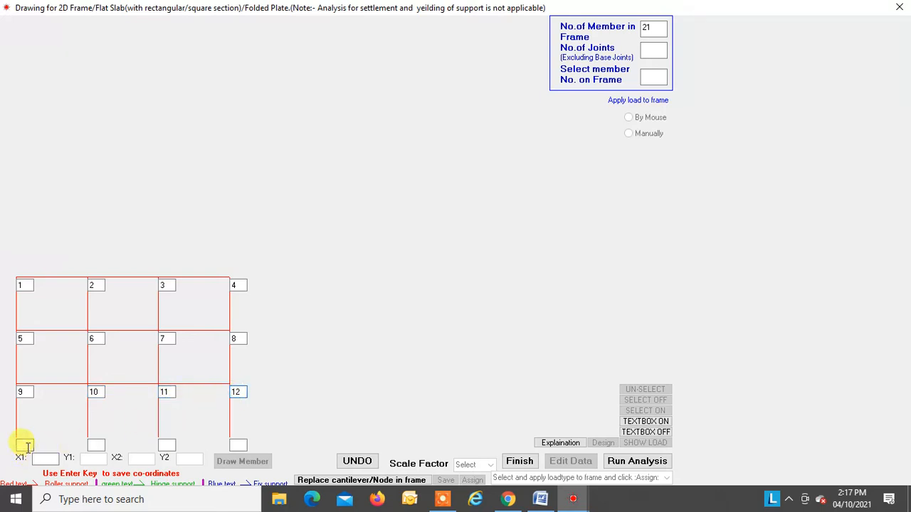
Step: Number the four support joints at the column bases 13, 14, 15 and 16 from left to right
click(24, 445)
text(13)
click(95, 445)
text(14)
click(165, 445)
text(15)
click(236, 444)
text(16)
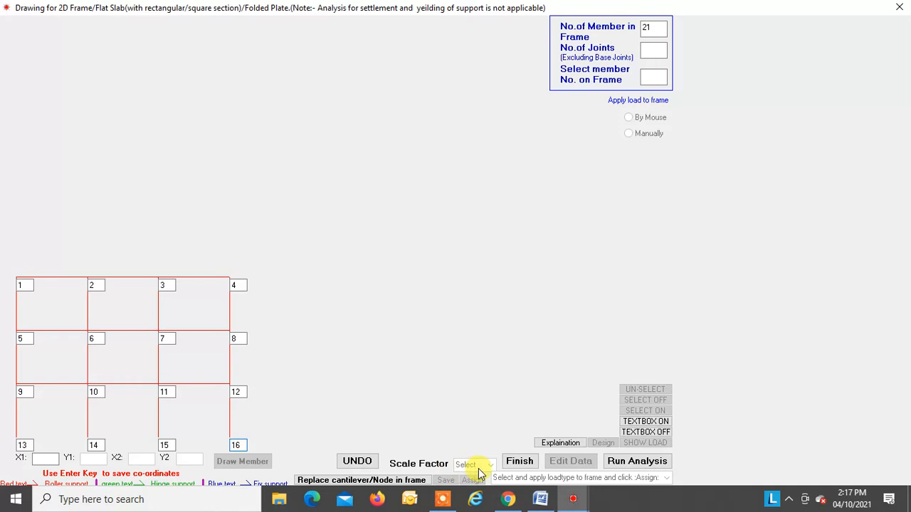
Step: Finish the frame drawing, confirming that it is complete and that all joint numbers are filled in
click(526, 461)
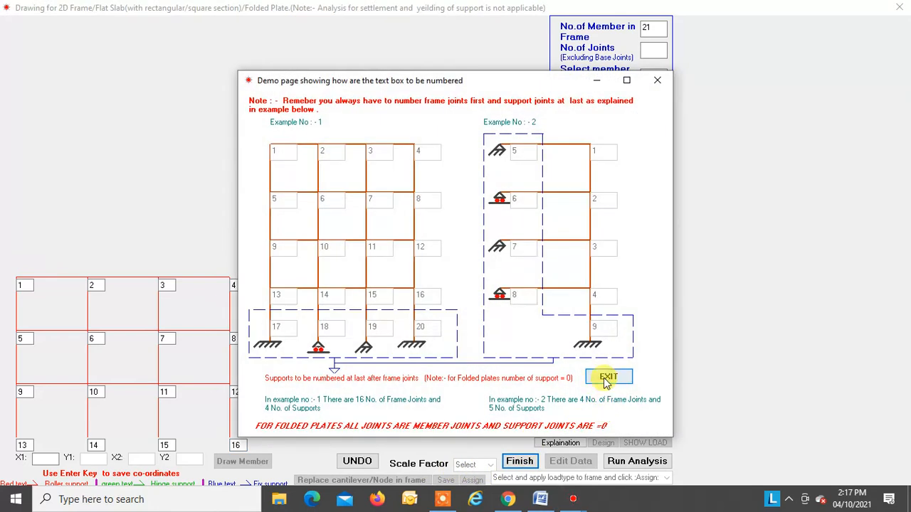
click(604, 372)
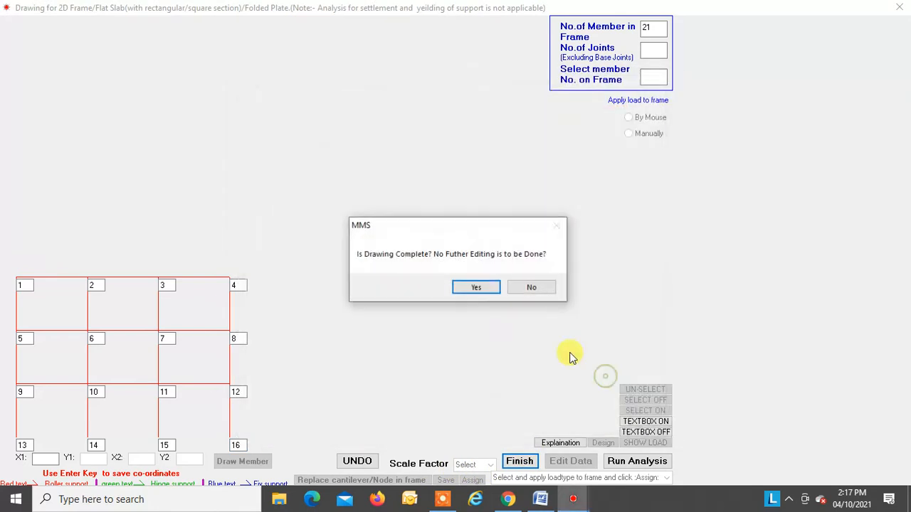
click(476, 290)
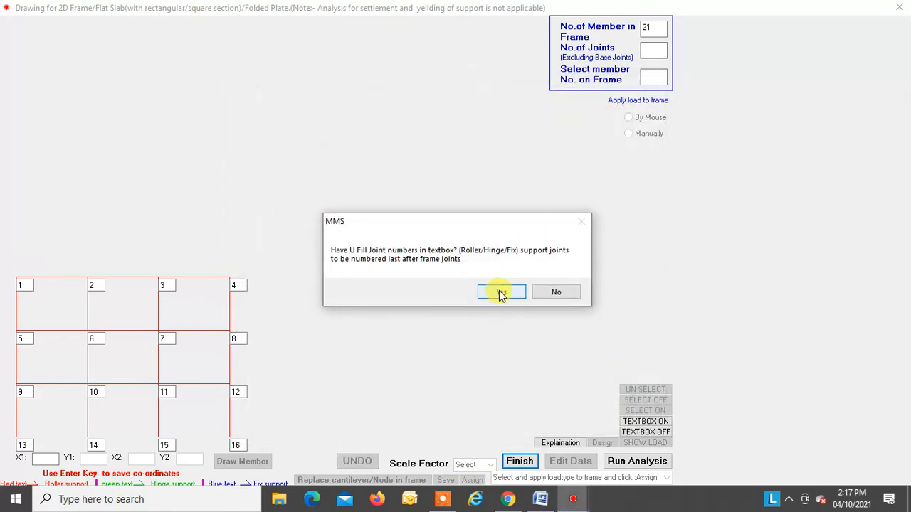
click(501, 293)
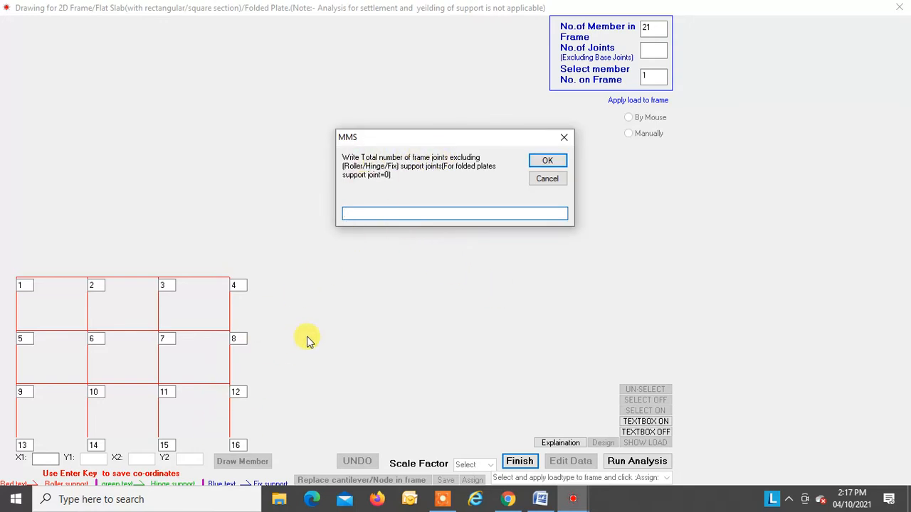
Step: Set the number of frame joints excluding supports to 12 and the number of supports to 4
key(Return)
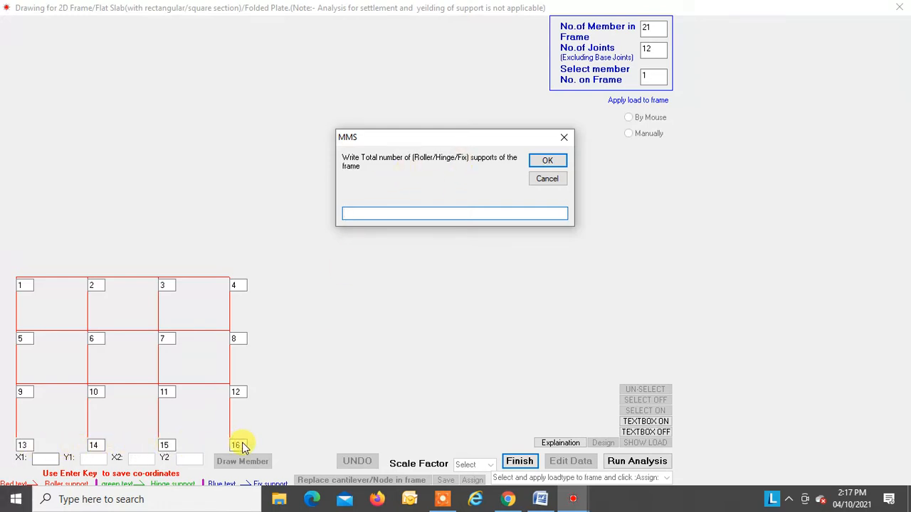
text(4)
key(Return)
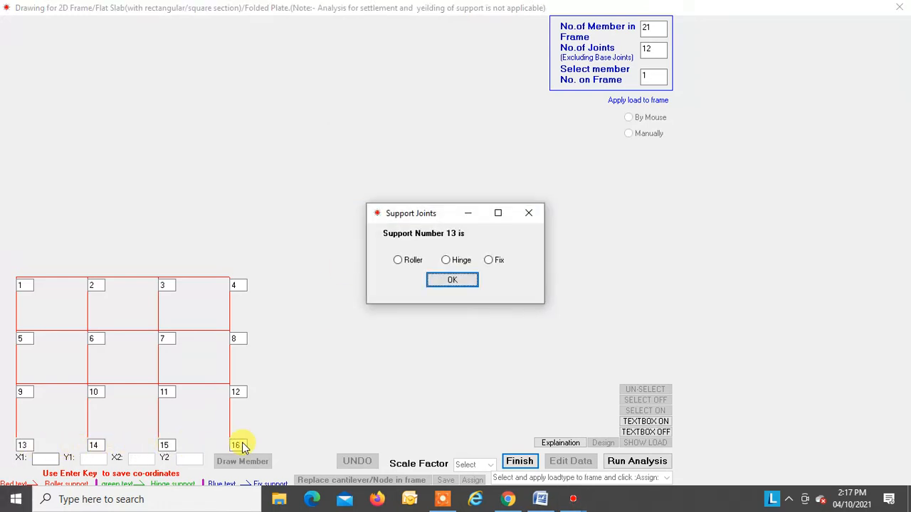
Step: Define support joints 13, 14, 15 and 16 as Fix supports
click(488, 261)
click(459, 283)
click(488, 260)
click(450, 282)
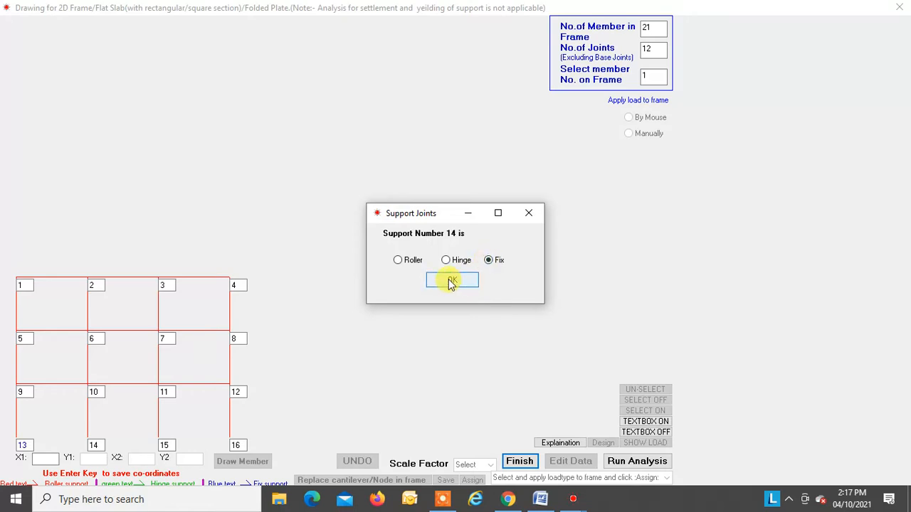
click(452, 281)
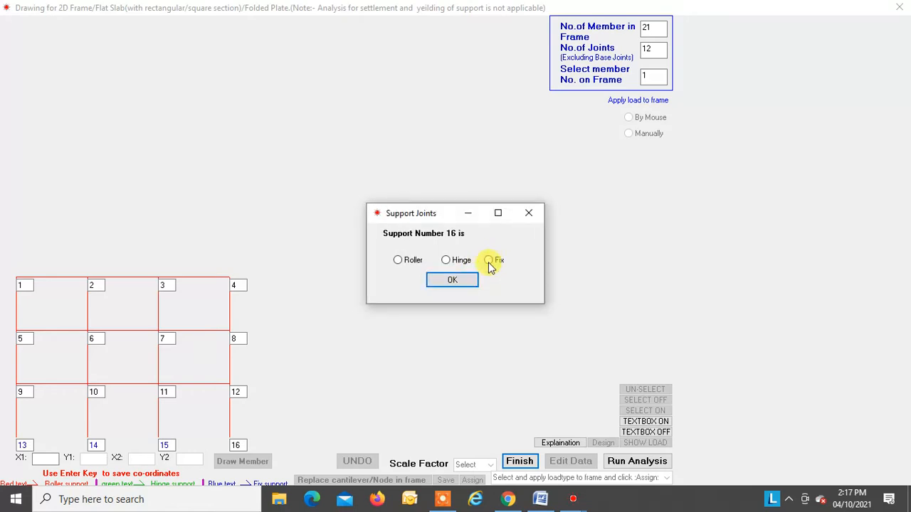
click(489, 260)
click(462, 281)
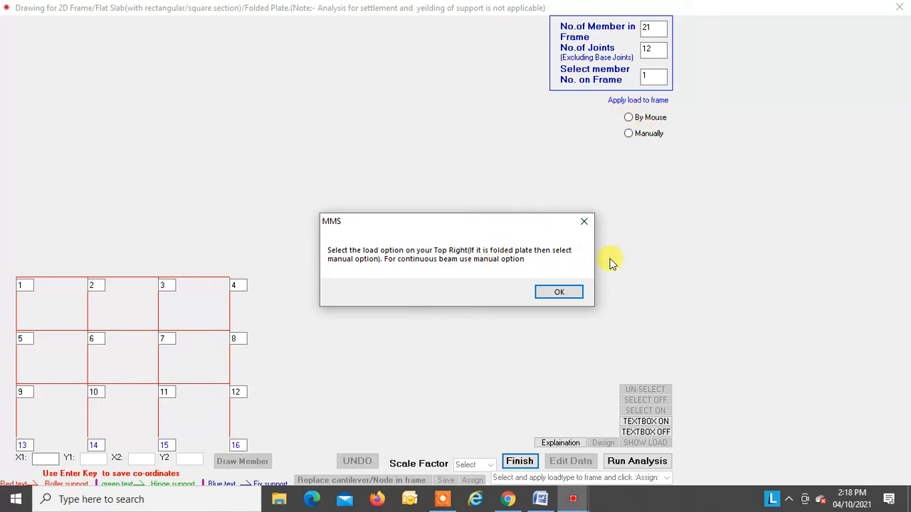
Step: Choose to apply loads By Mouse and assign a width of 0.3 m to all members of the frame
click(557, 294)
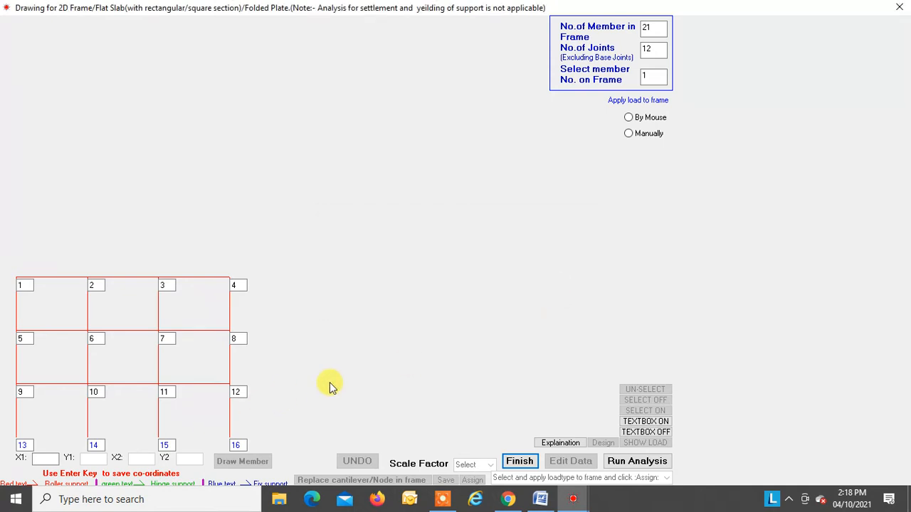
click(629, 119)
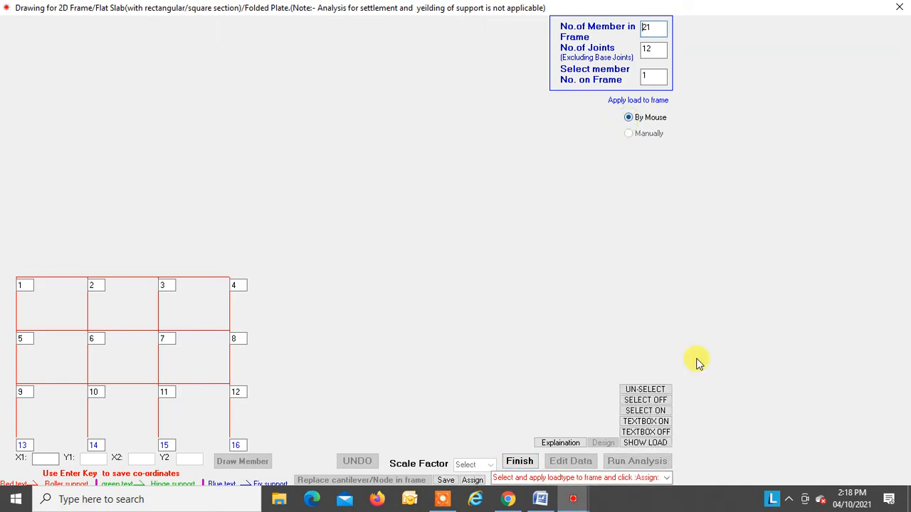
click(667, 478)
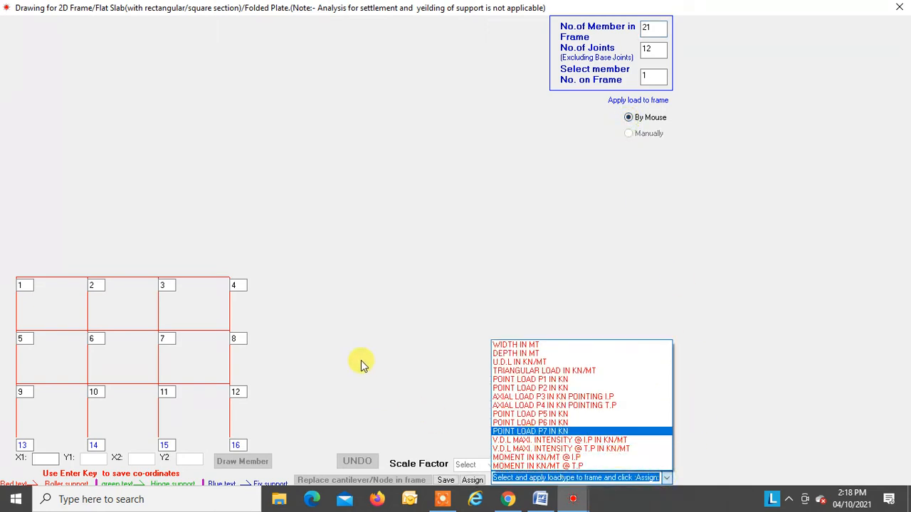
click(514, 346)
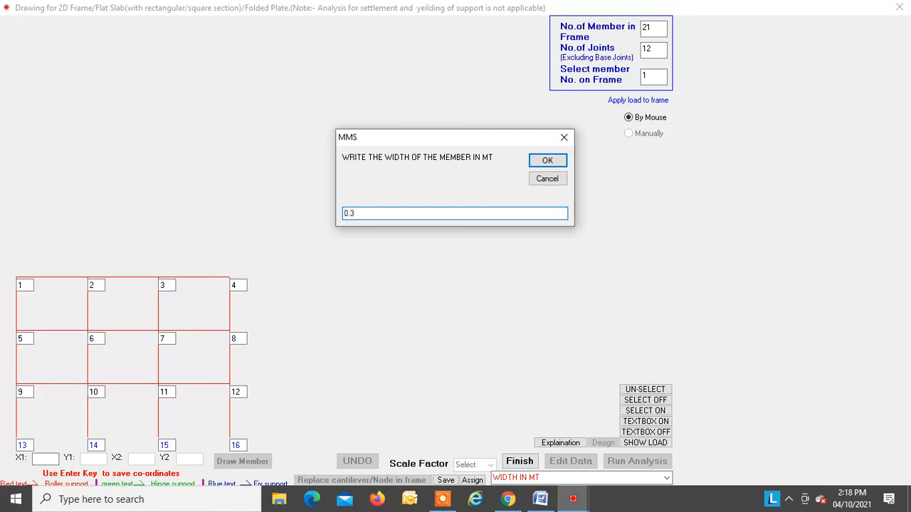
key(Return)
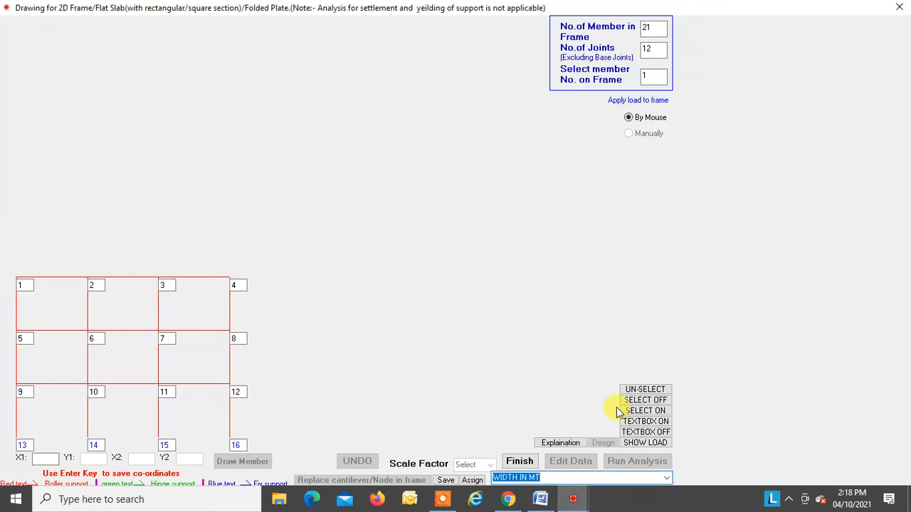
click(630, 413)
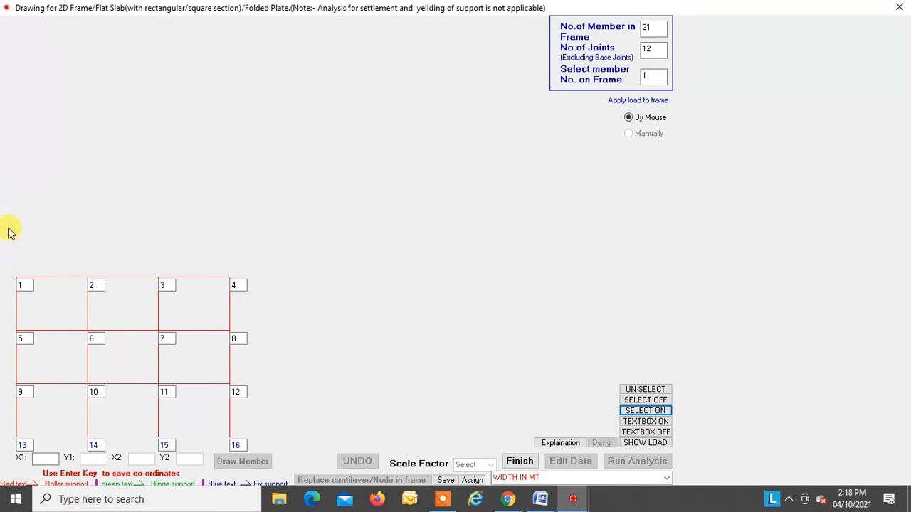
drag(4, 272, 269, 427)
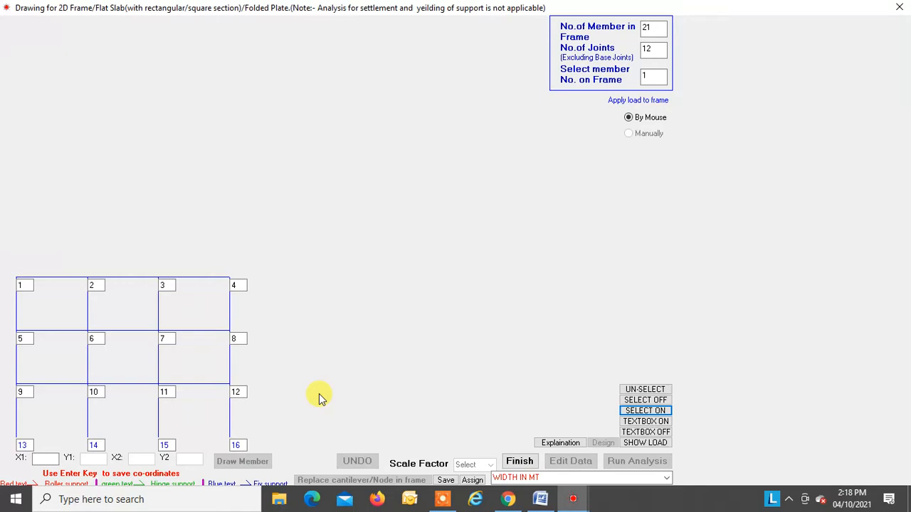
click(473, 480)
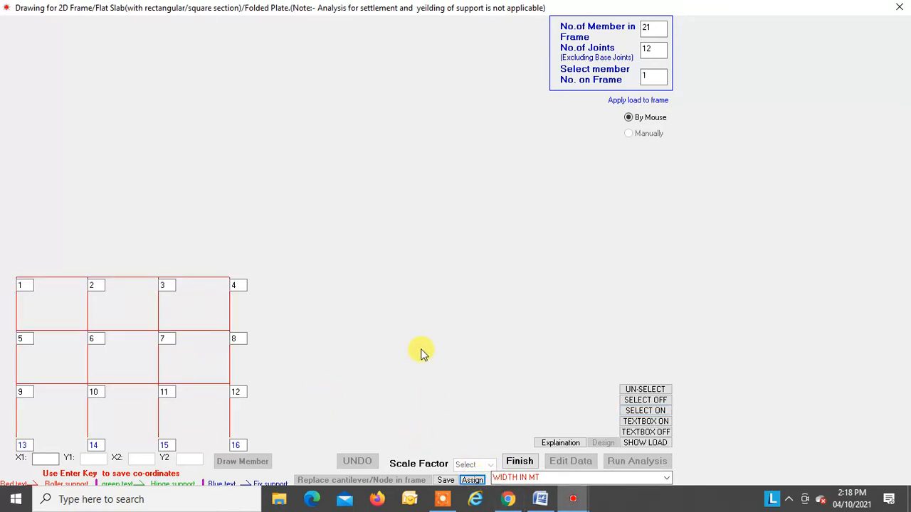
Step: Enter a member depth in metres and assign it to the columns of all three storeys
click(666, 478)
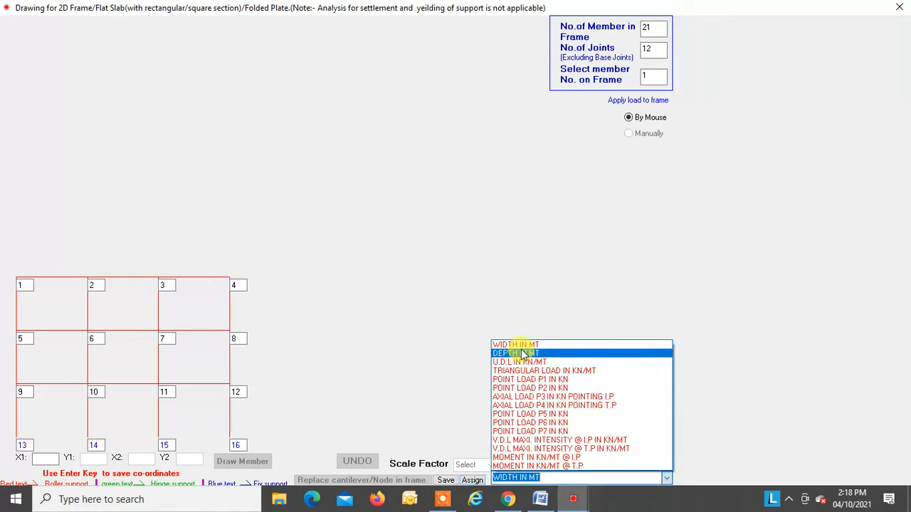
click(521, 354)
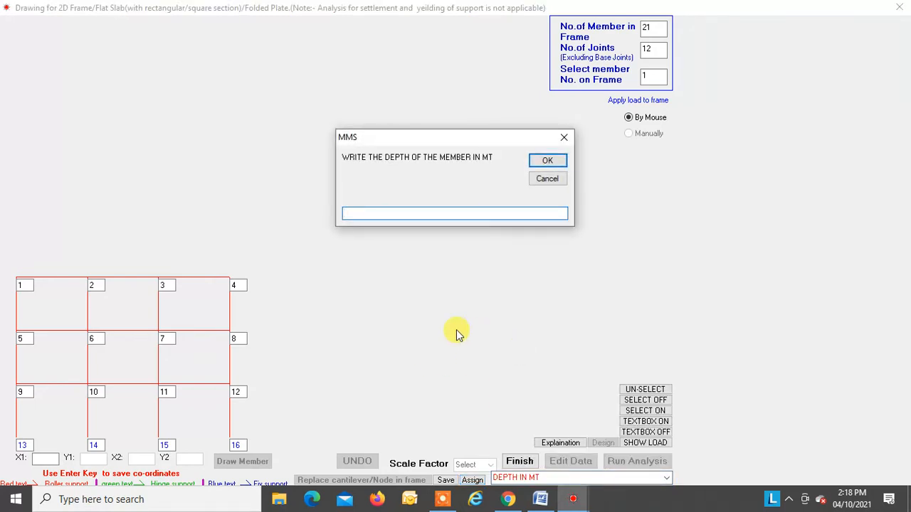
key(Return)
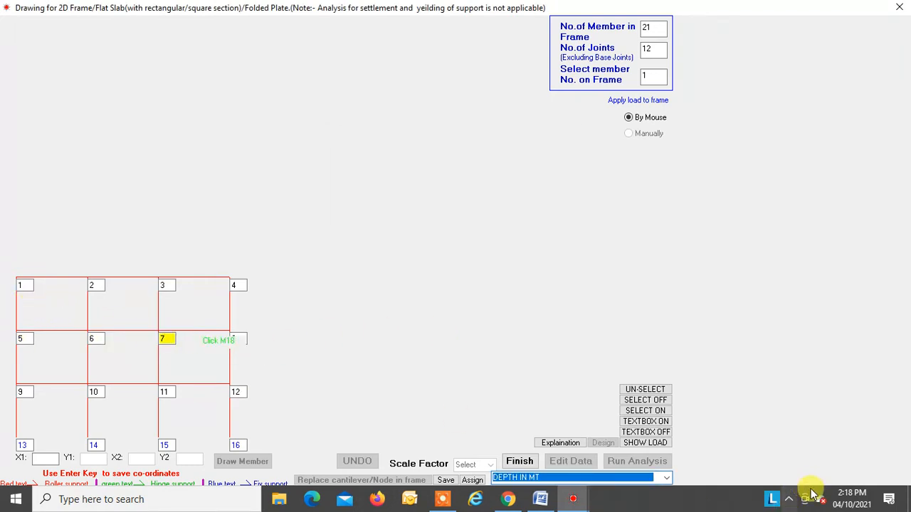
click(632, 413)
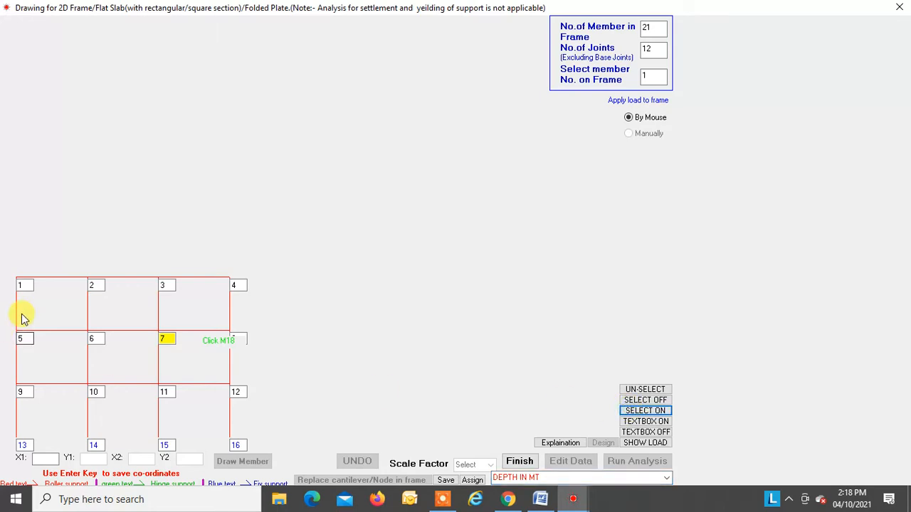
drag(18, 318, 250, 316)
drag(7, 353, 240, 371)
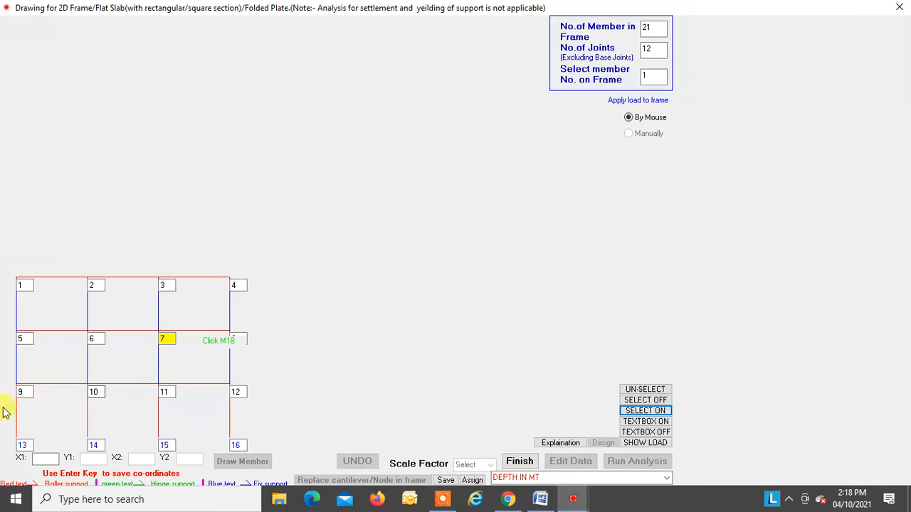
drag(6, 410, 250, 425)
click(472, 481)
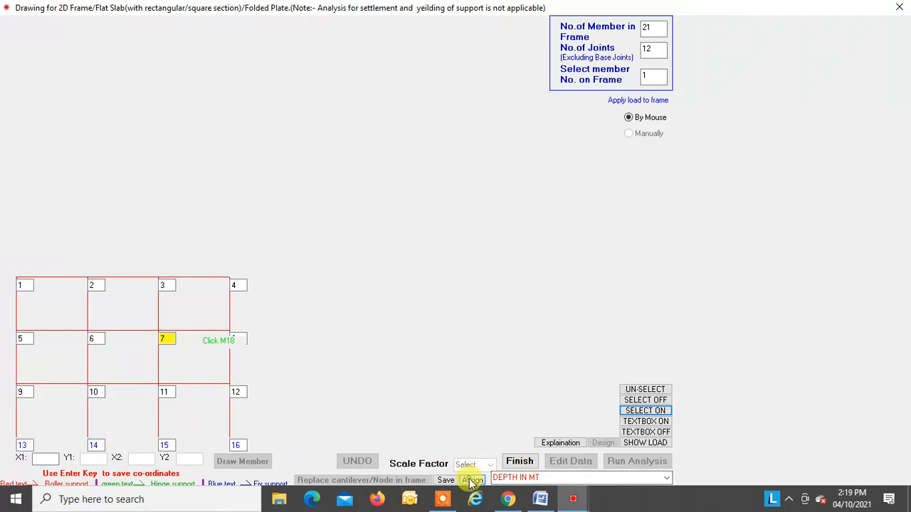
Step: Set the member depth to 0.6 m and assign it to all horizontal beams on the three floor levels
click(665, 478)
click(519, 353)
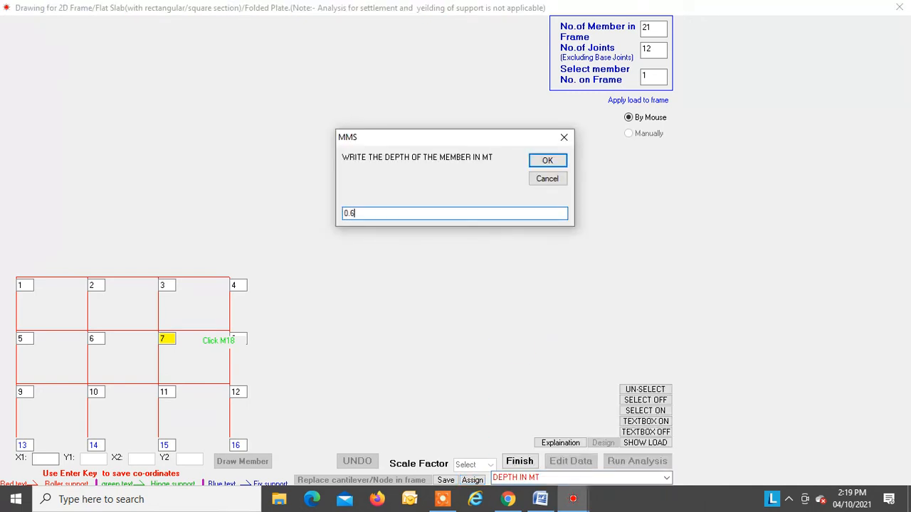
key(Return)
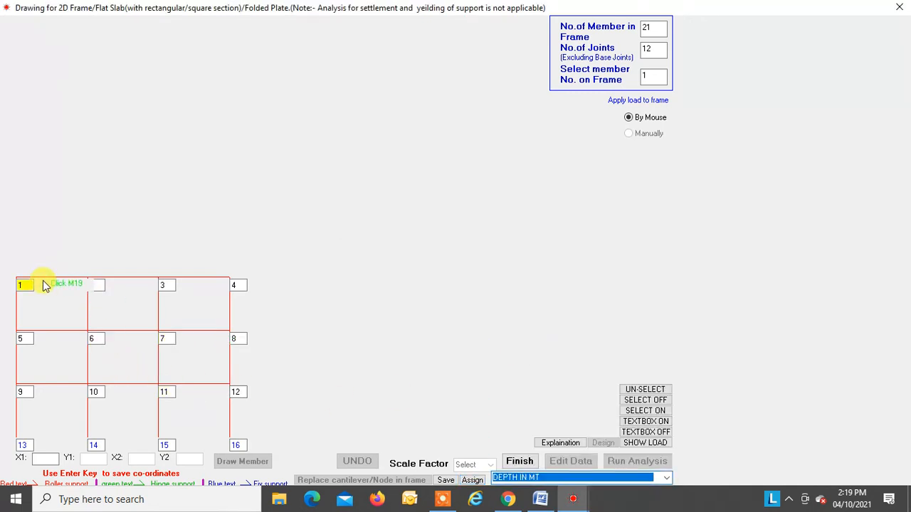
click(129, 282)
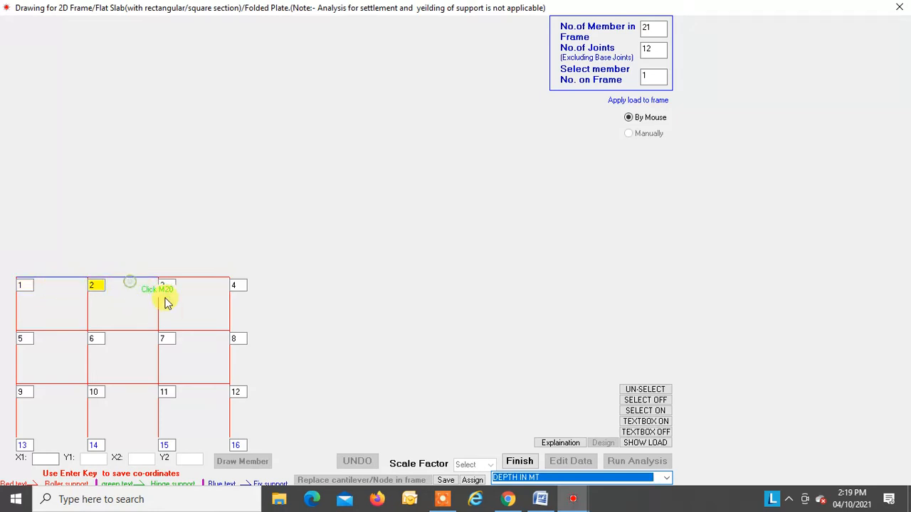
click(189, 281)
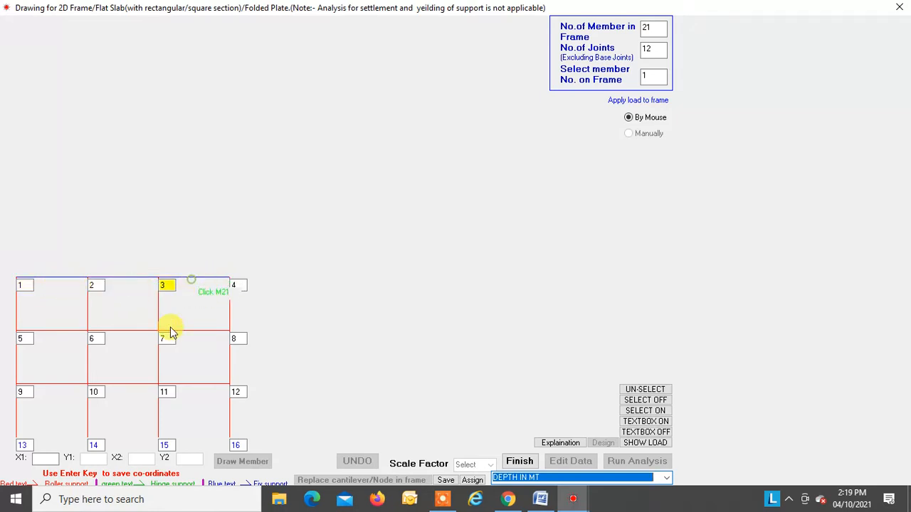
click(17, 333)
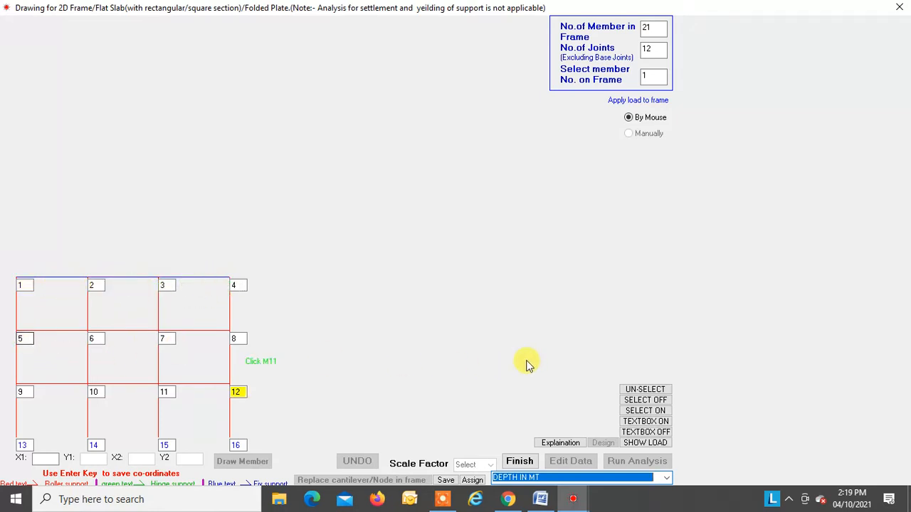
click(630, 411)
drag(12, 331, 237, 337)
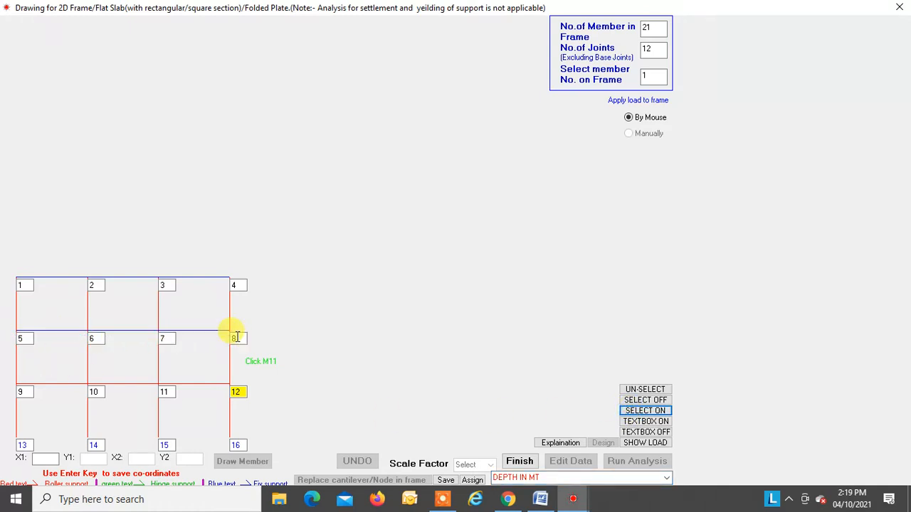
drag(18, 388, 240, 388)
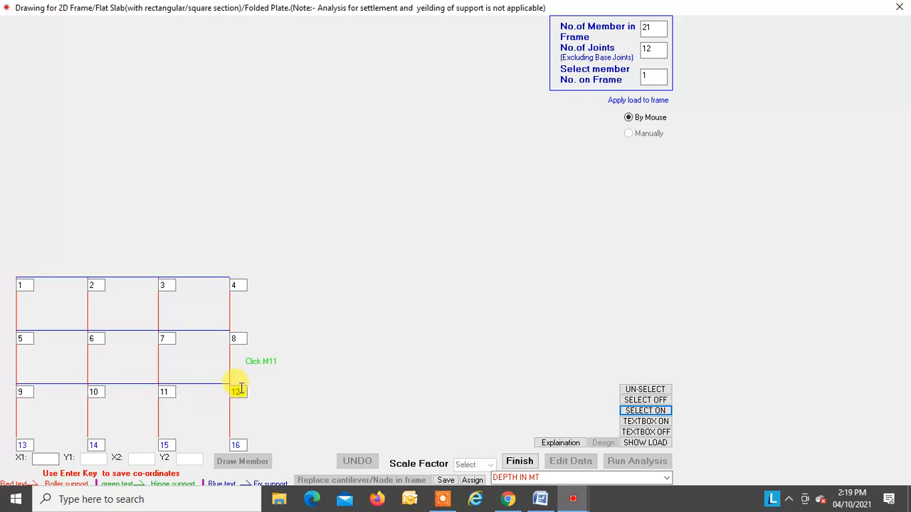
click(472, 481)
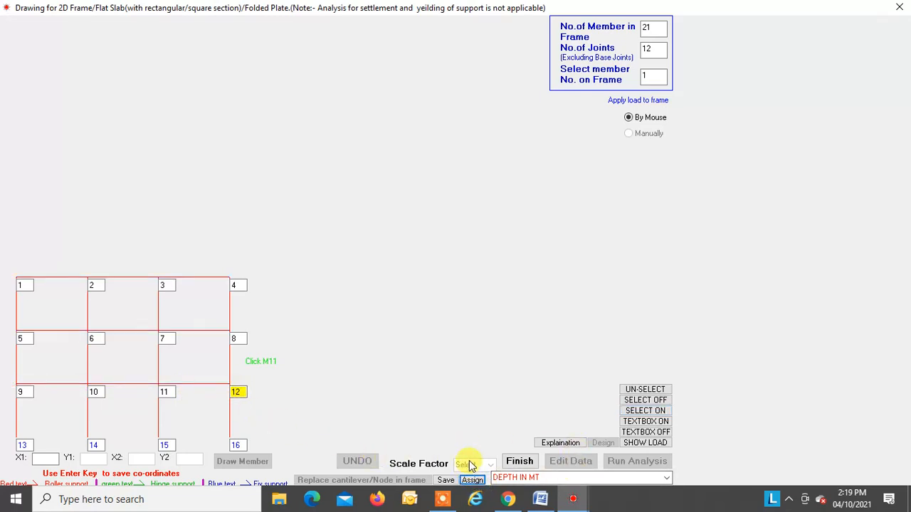
Step: Enter a U.D.L magnitude in kN/m and assign it to beams 1-2, 3-4, 6-7, 9-10 and 11-12
click(667, 478)
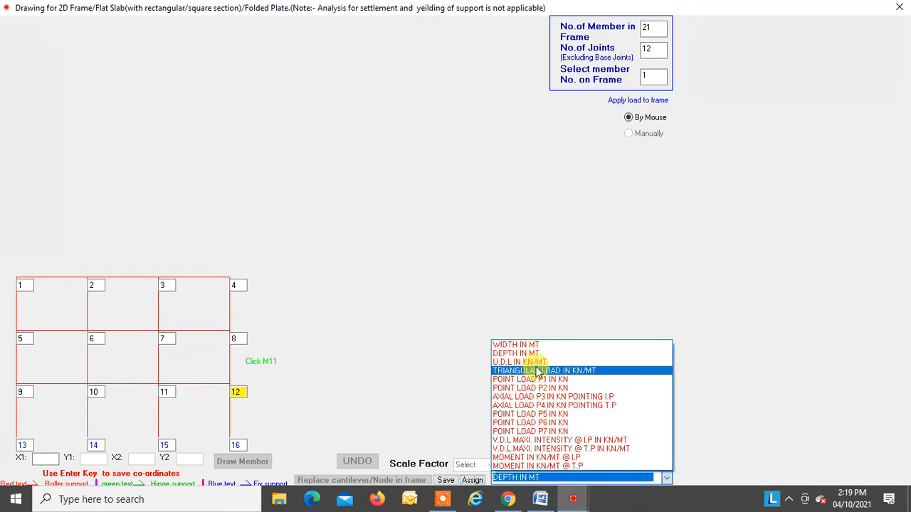
click(538, 362)
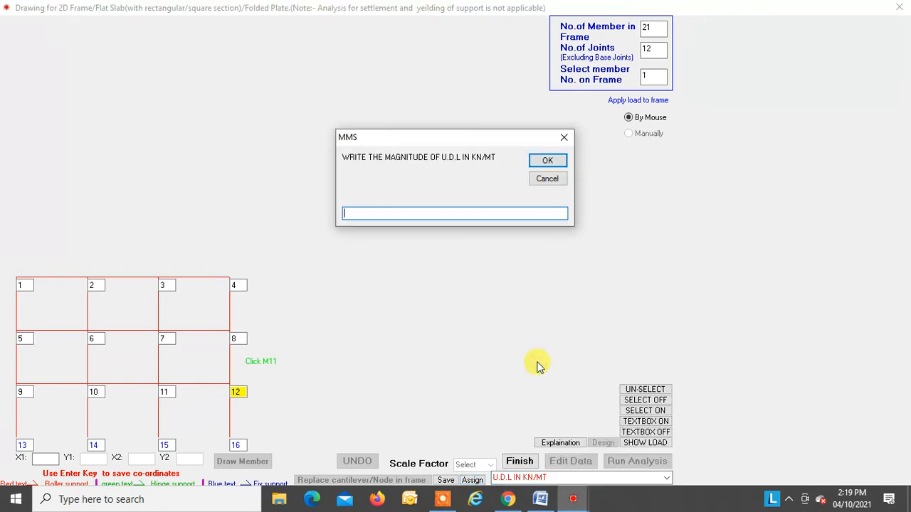
key(Return)
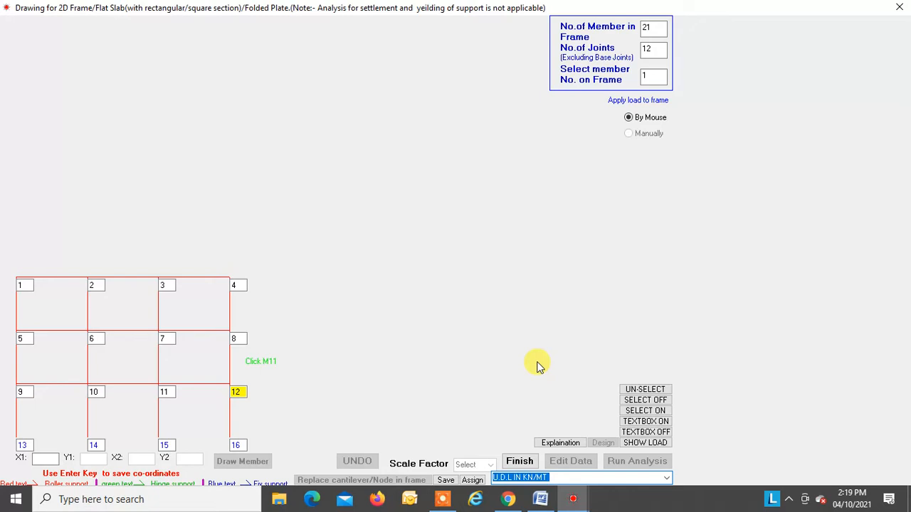
click(196, 284)
click(126, 333)
click(61, 385)
click(162, 397)
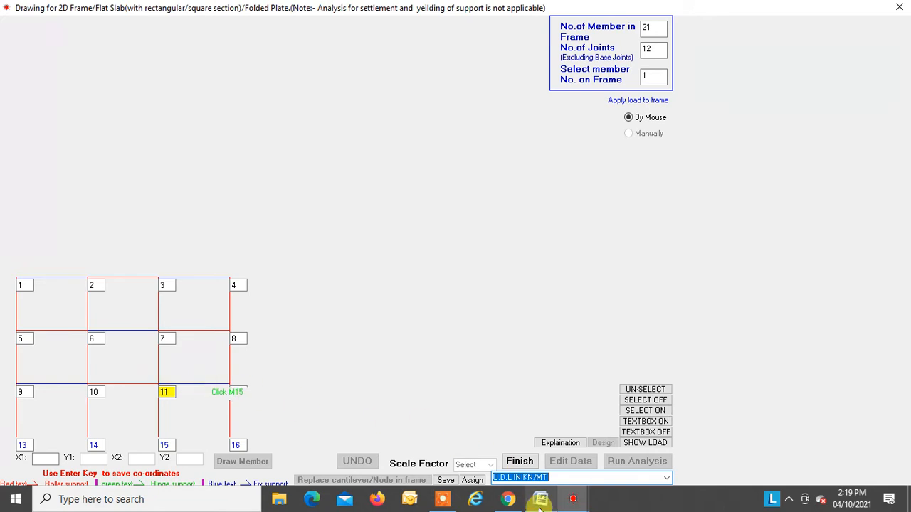
click(471, 481)
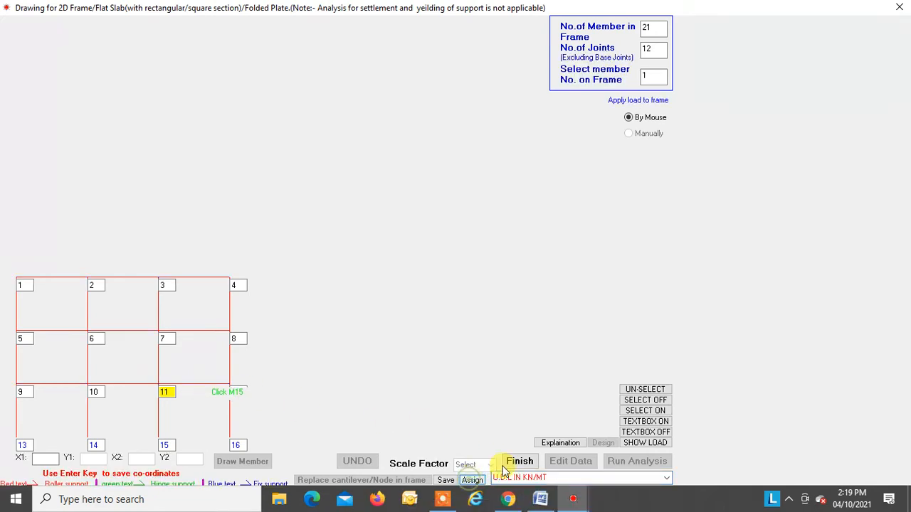
Step: Display the uniformly distributed loads on the frame to check them, then hide them and leave the load view
click(645, 443)
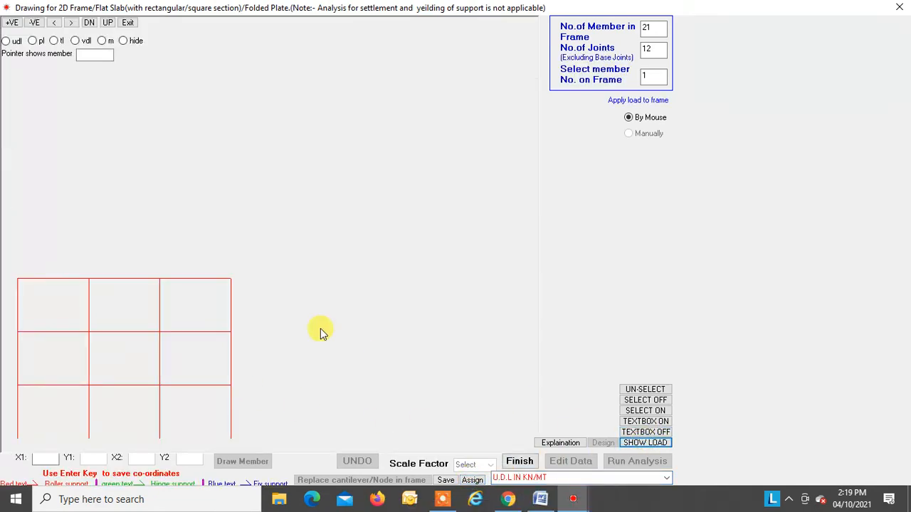
click(6, 41)
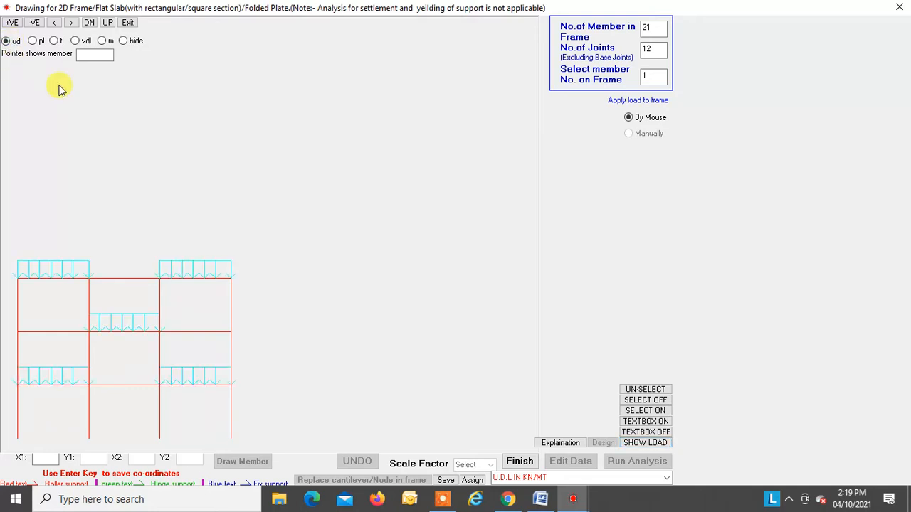
click(124, 42)
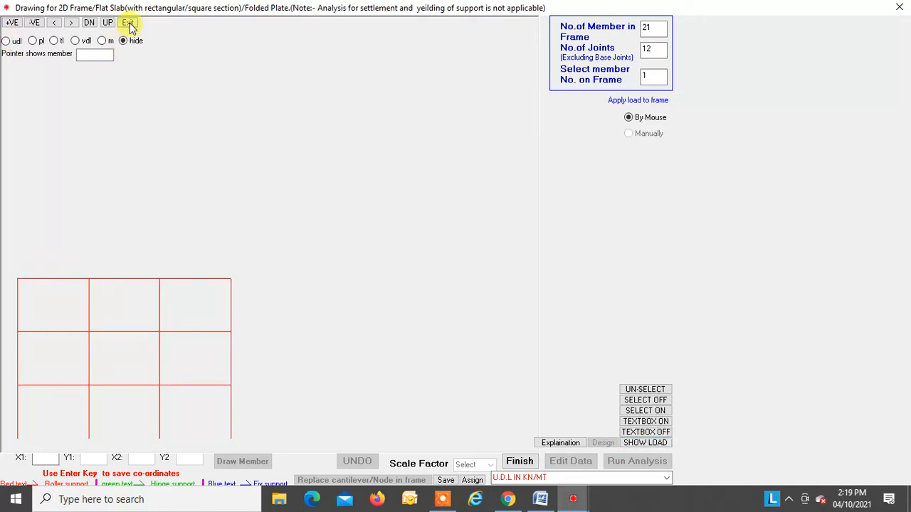
click(128, 22)
Step: Assign a 50 kN/m triangular load with its apex 2 m from the initial point to top beam M20, between joints 2 and 3
click(659, 477)
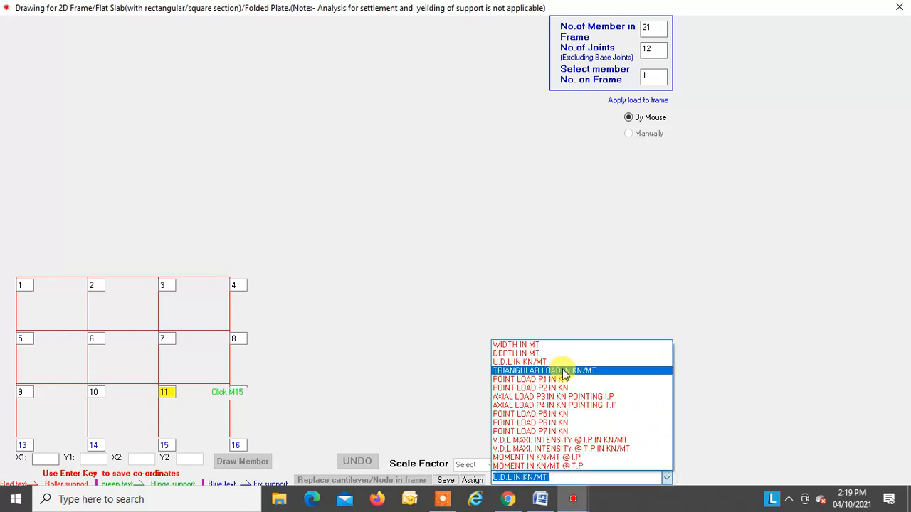
click(564, 371)
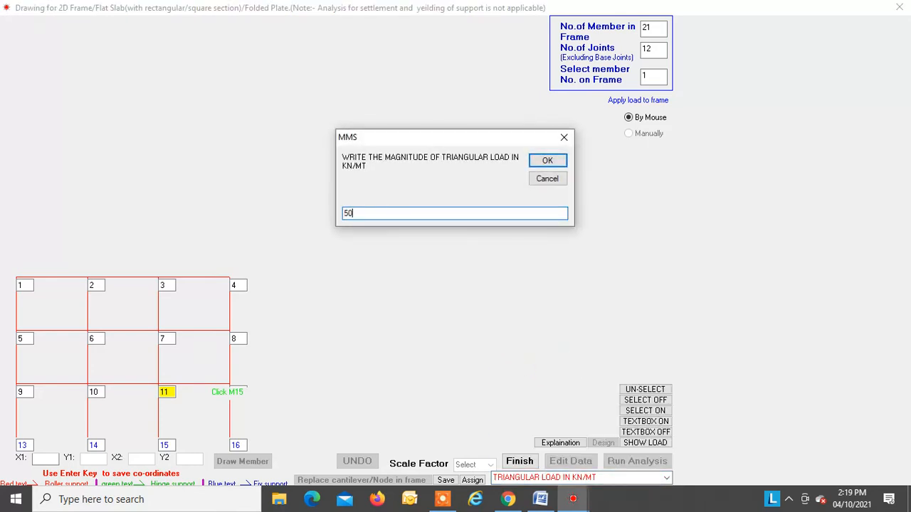
text(50)
key(Return)
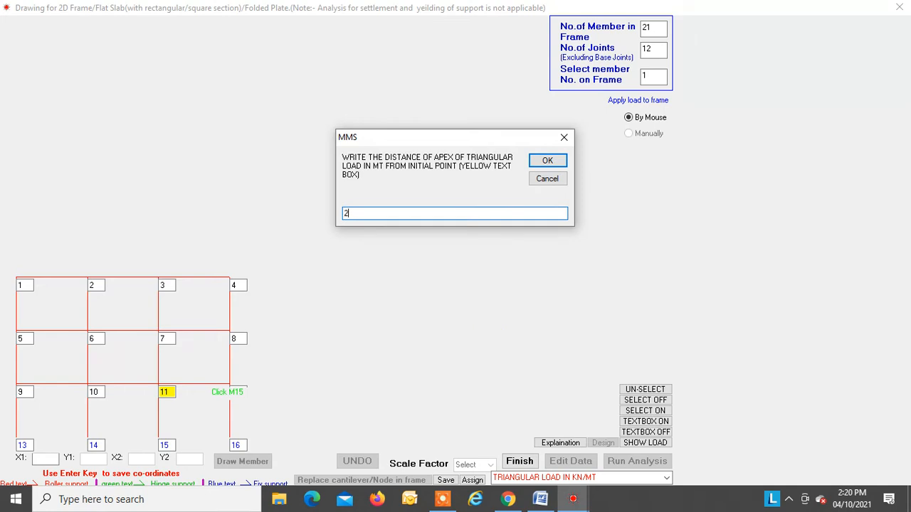
key(Return)
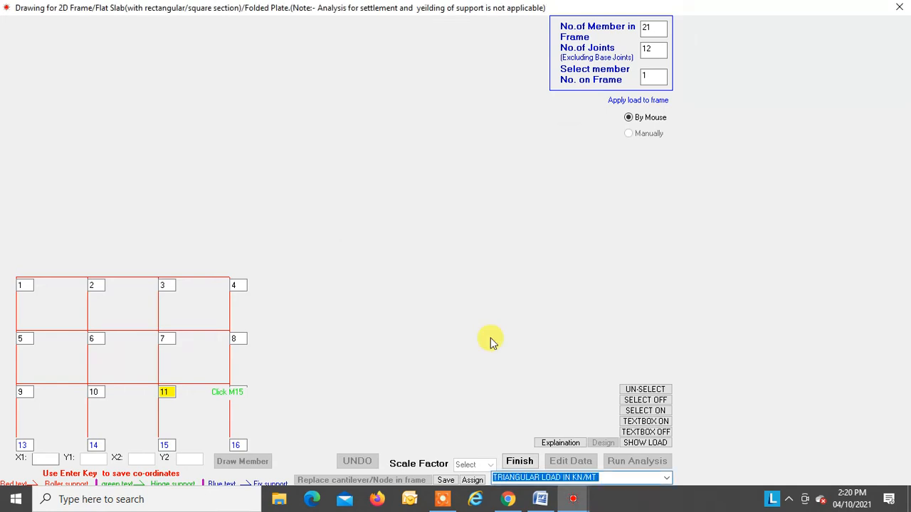
click(129, 286)
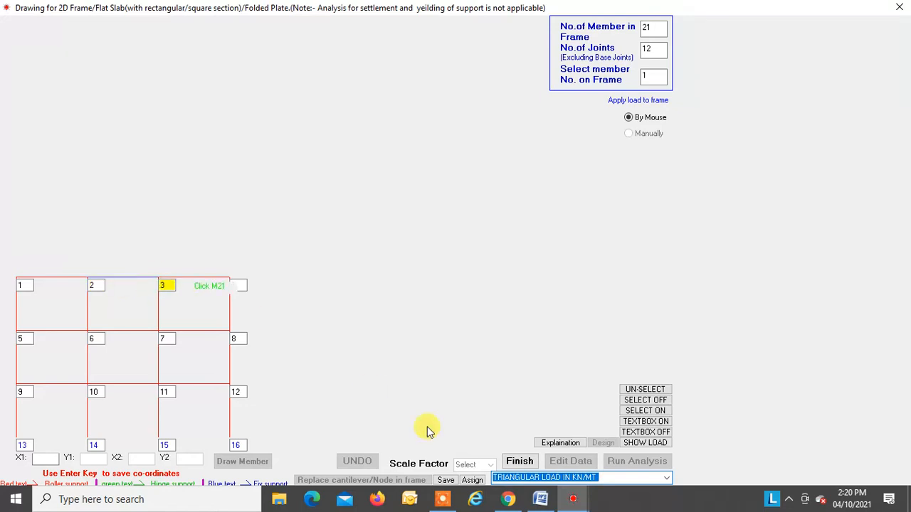
click(472, 480)
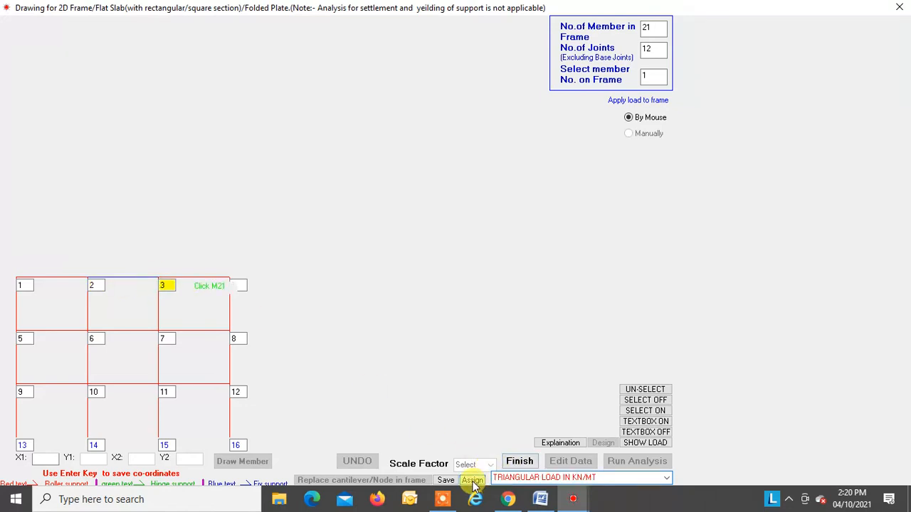
Step: Display the triangular and uniformly distributed loads together on the frame, then hide them and close the load view
click(651, 442)
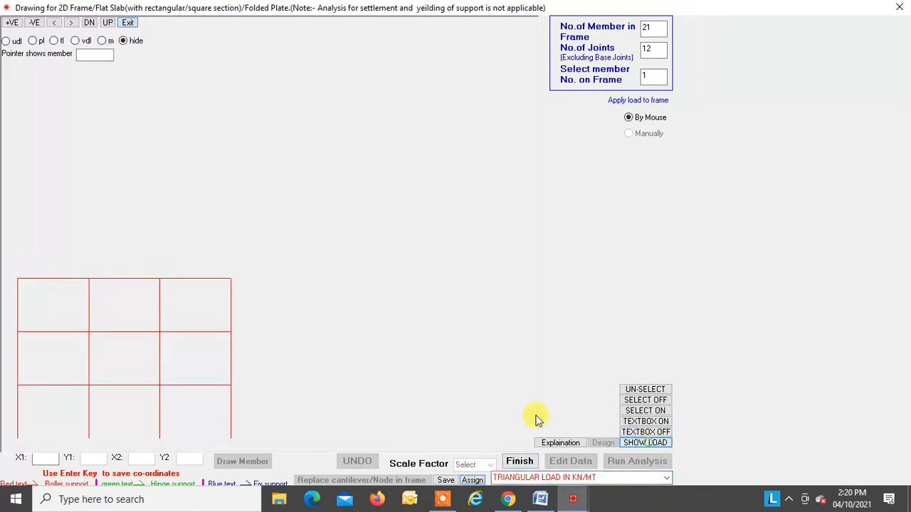
click(60, 41)
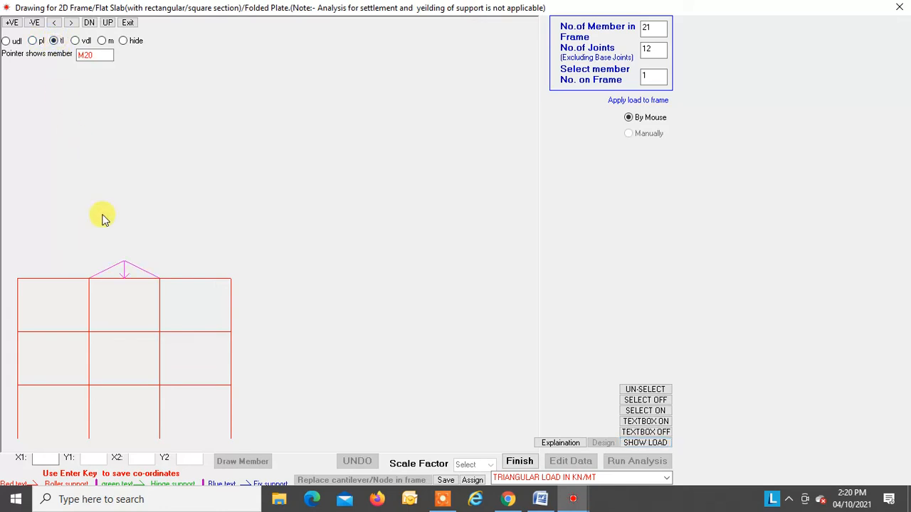
click(7, 41)
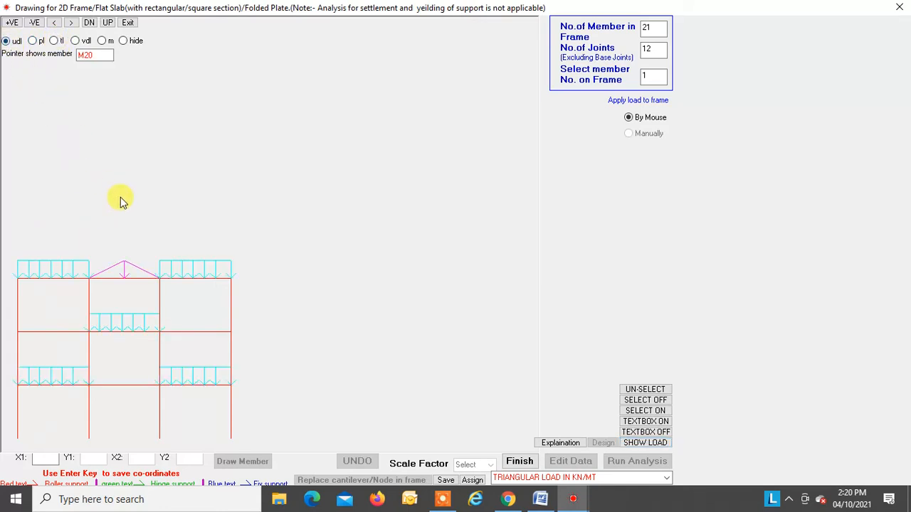
click(123, 41)
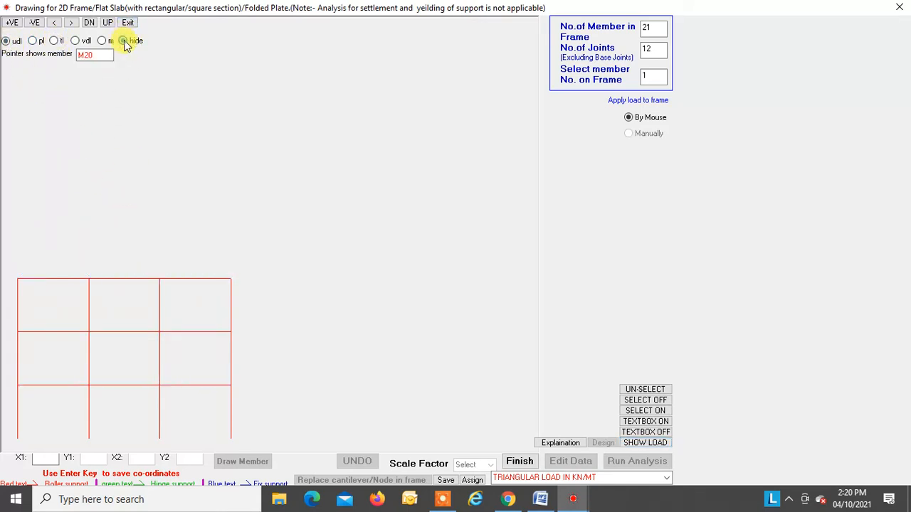
click(127, 23)
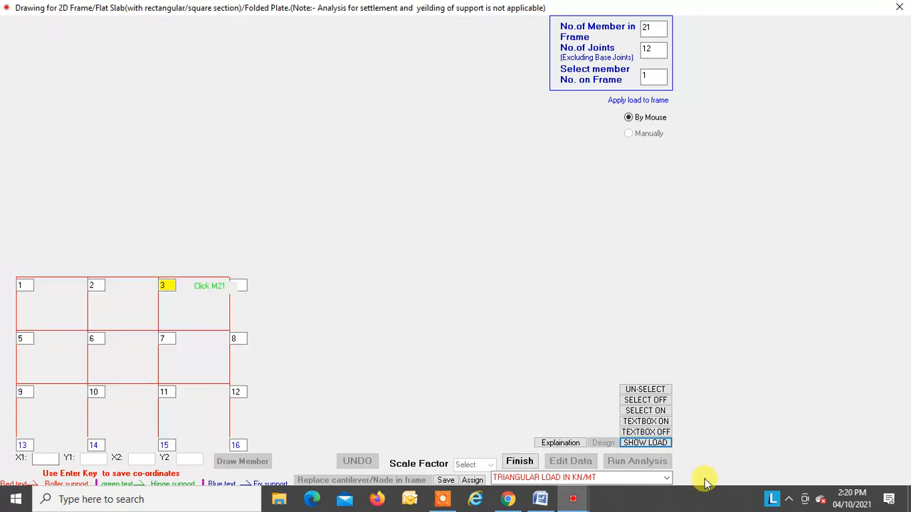
Step: Assign a V.D.L with a maximum intensity of 50 kN/m at the initial point to beam M16, between joints 5 and 6
click(667, 482)
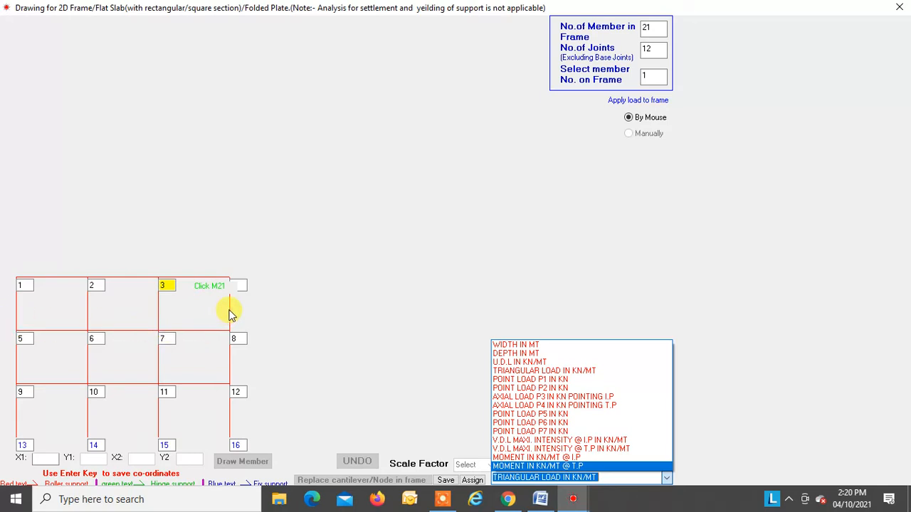
click(560, 441)
text(50)
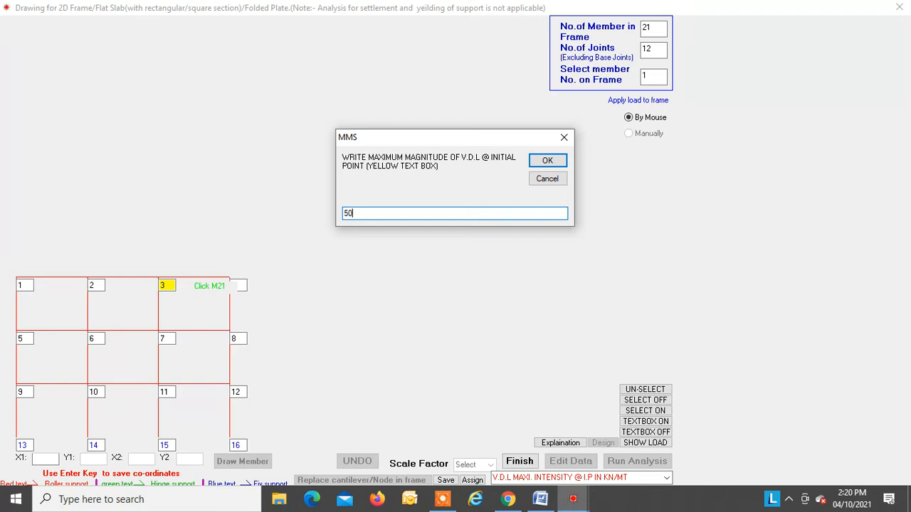
key(Return)
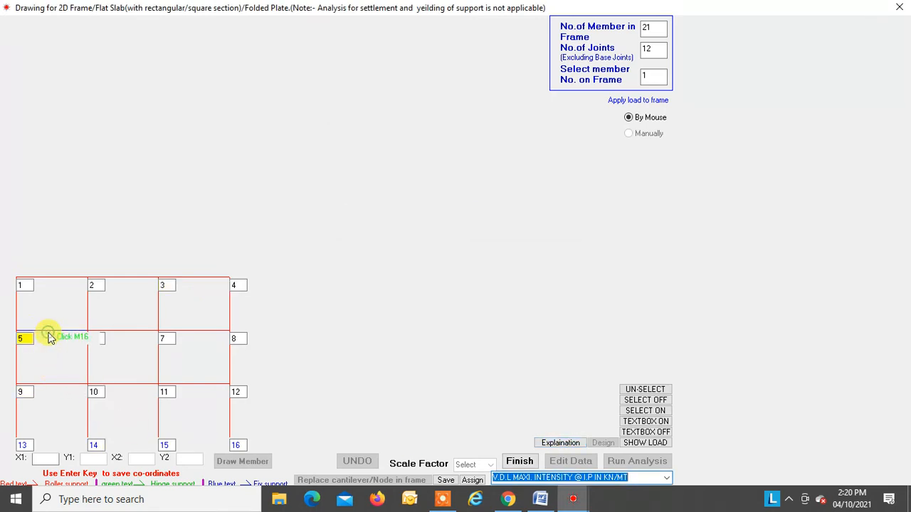
click(476, 481)
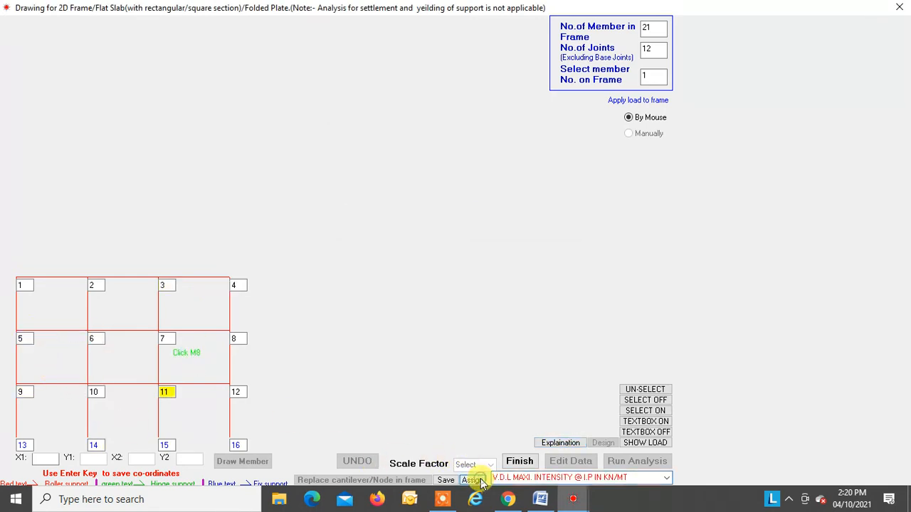
click(667, 478)
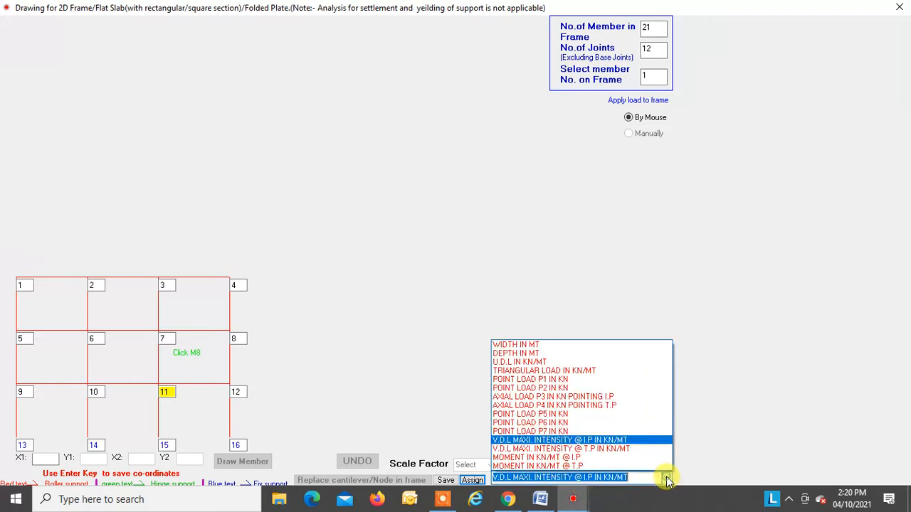
click(587, 406)
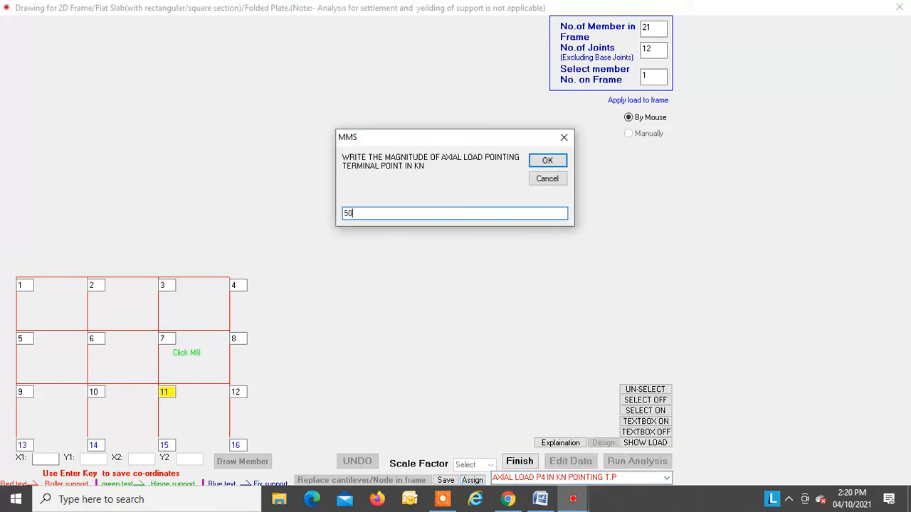
text(50)
key(Return)
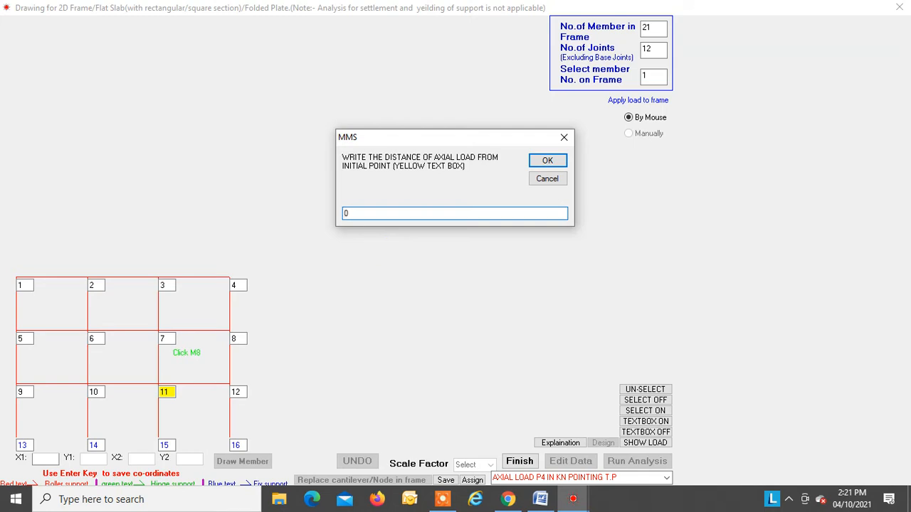
key(Return)
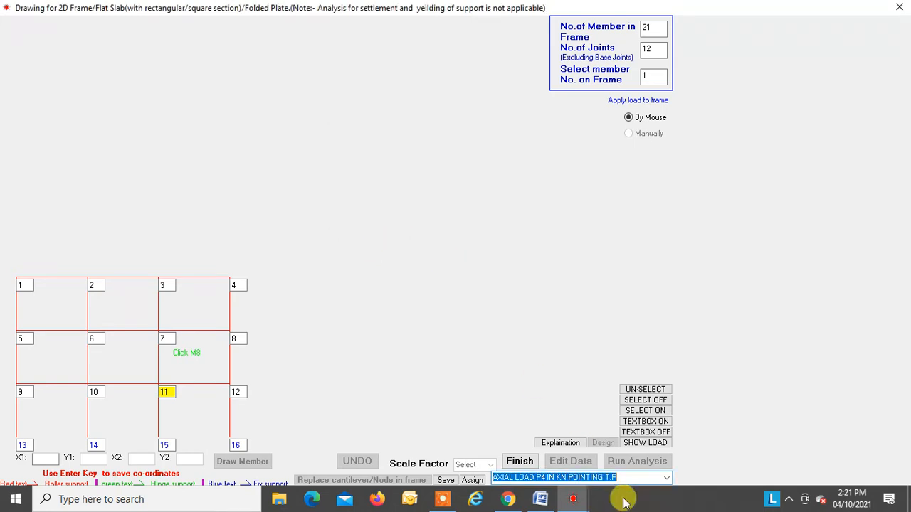
click(666, 478)
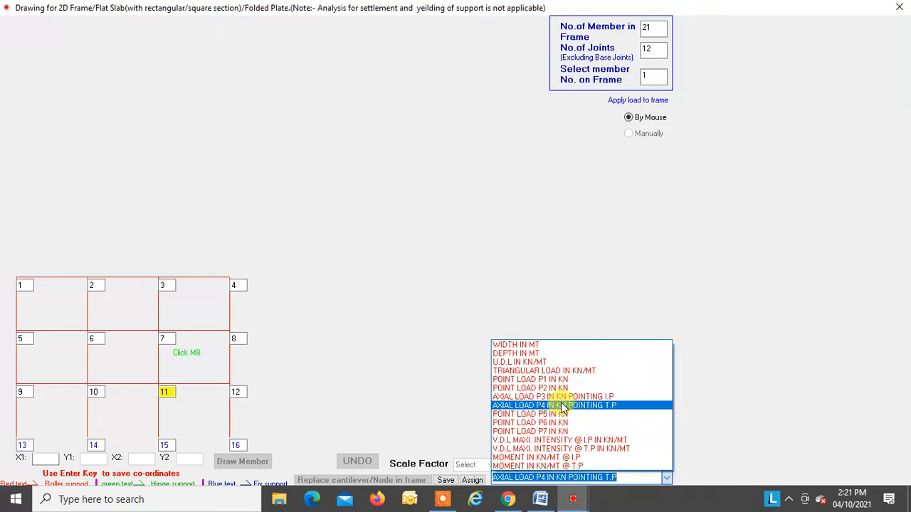
click(561, 405)
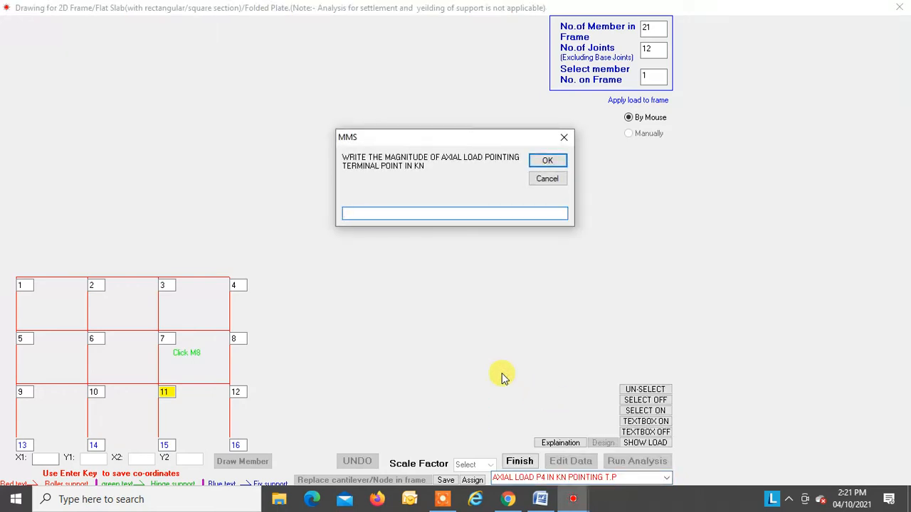
key(Return)
text(0)
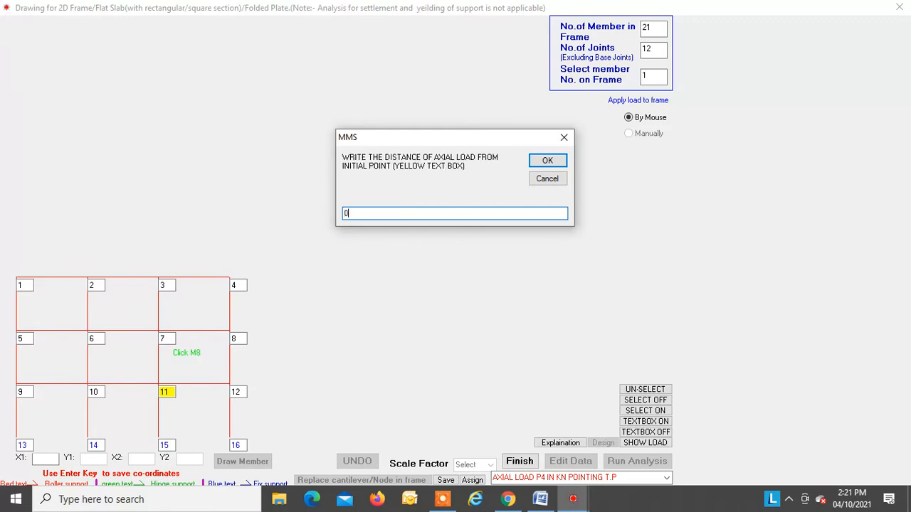
key(Return)
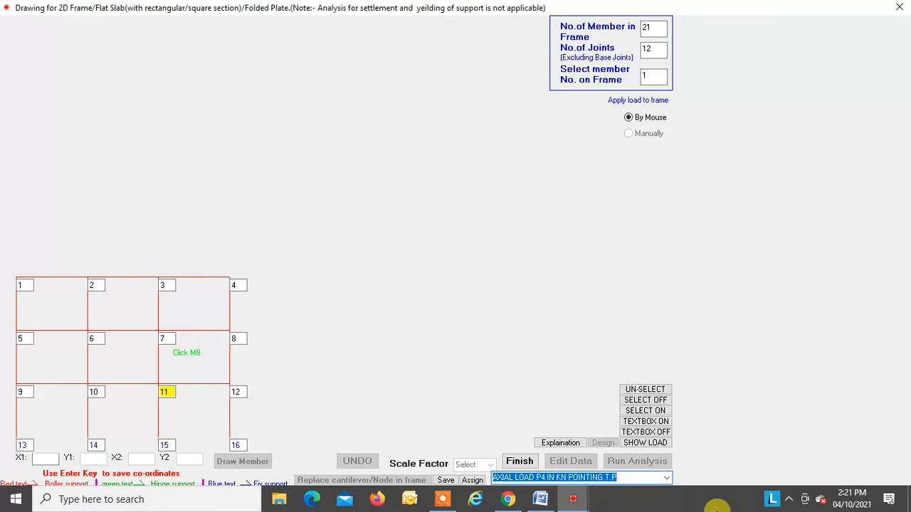
Step: Assign a V.D.L with a maximum intensity of 5 kN/m at the terminal point to beam M18, between joints 7 and 8
click(655, 476)
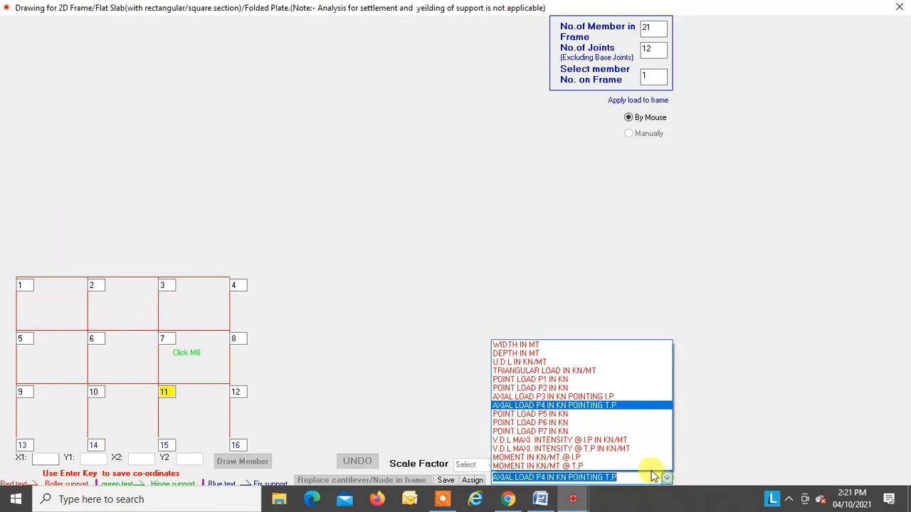
click(571, 449)
text(50)
key(Return)
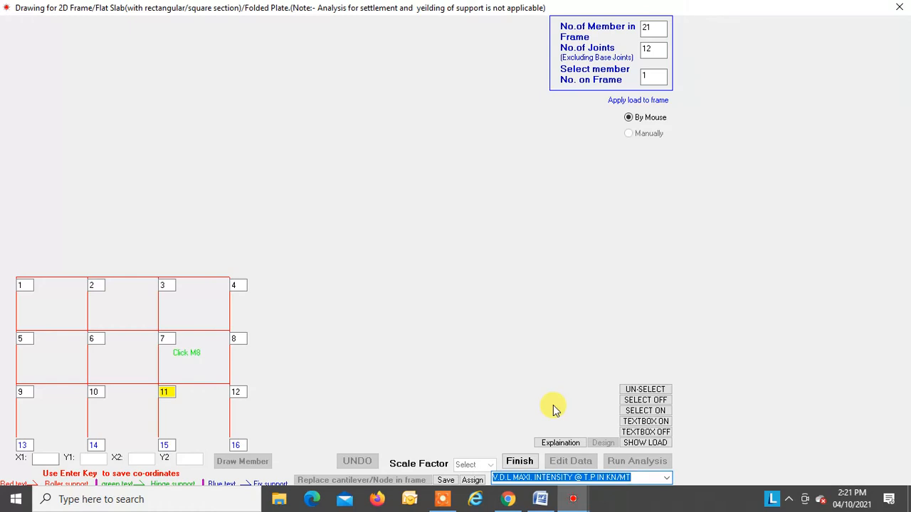
click(198, 339)
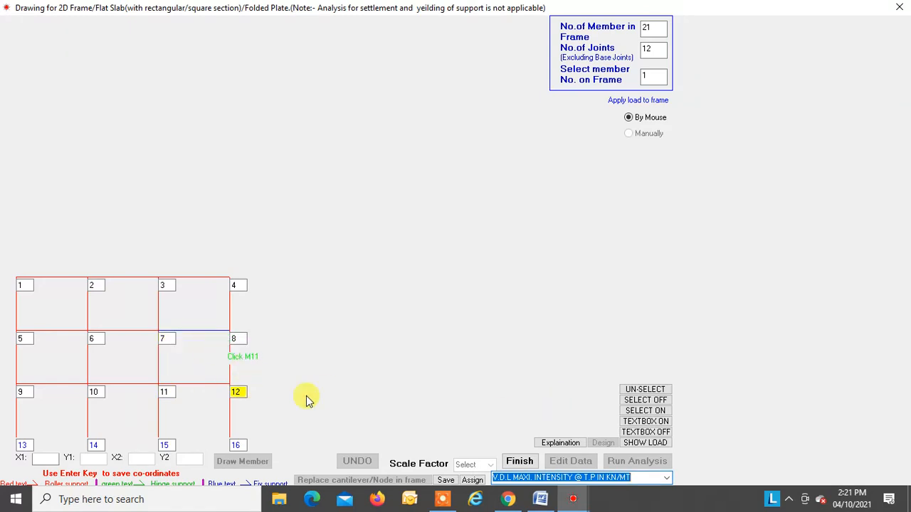
click(470, 481)
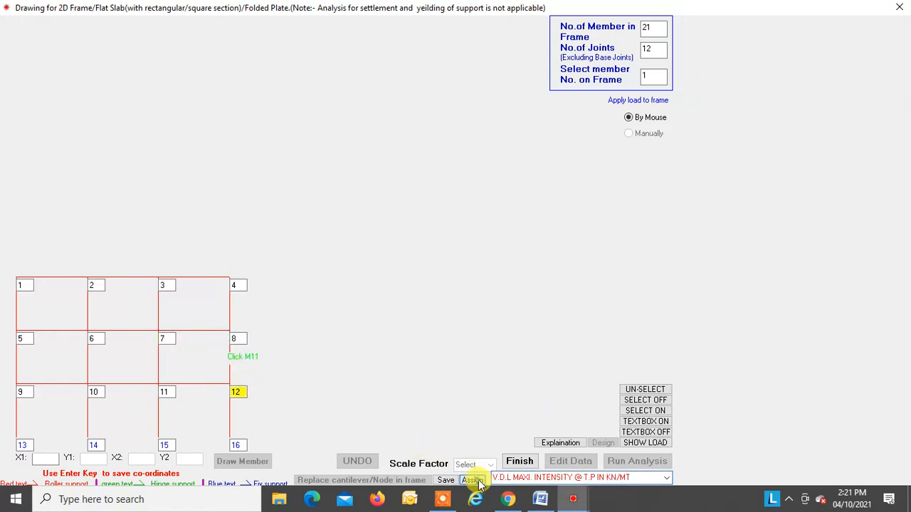
Step: Display the uniform, triangular and varying distributed loads together on the frame, then hide them and close the load view
click(654, 444)
click(10, 43)
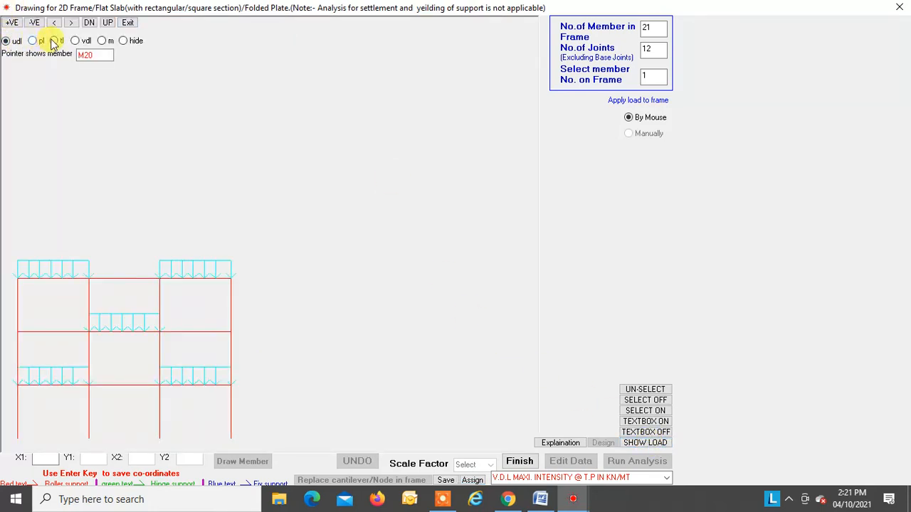
click(55, 42)
click(75, 41)
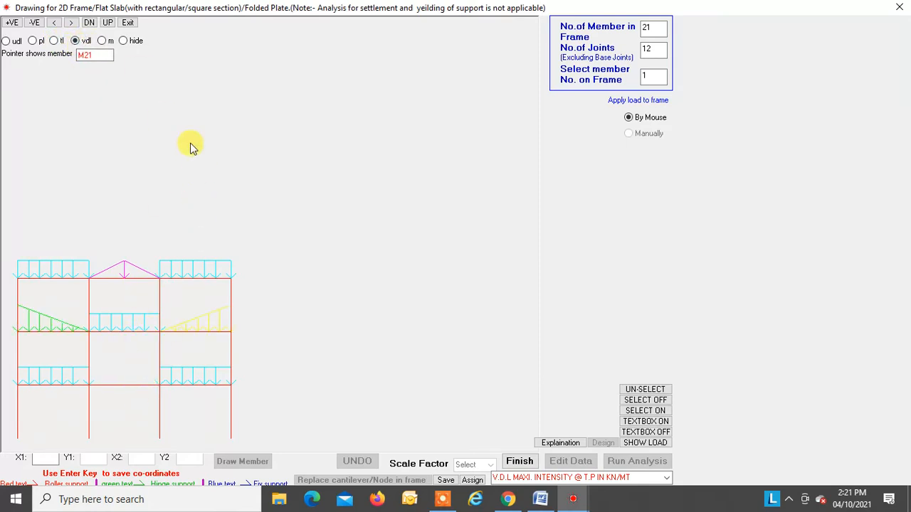
click(123, 41)
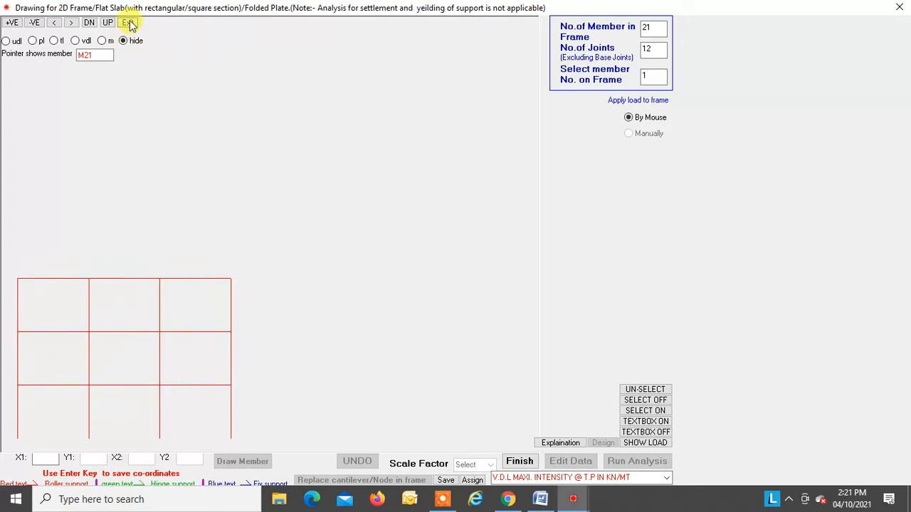
click(129, 24)
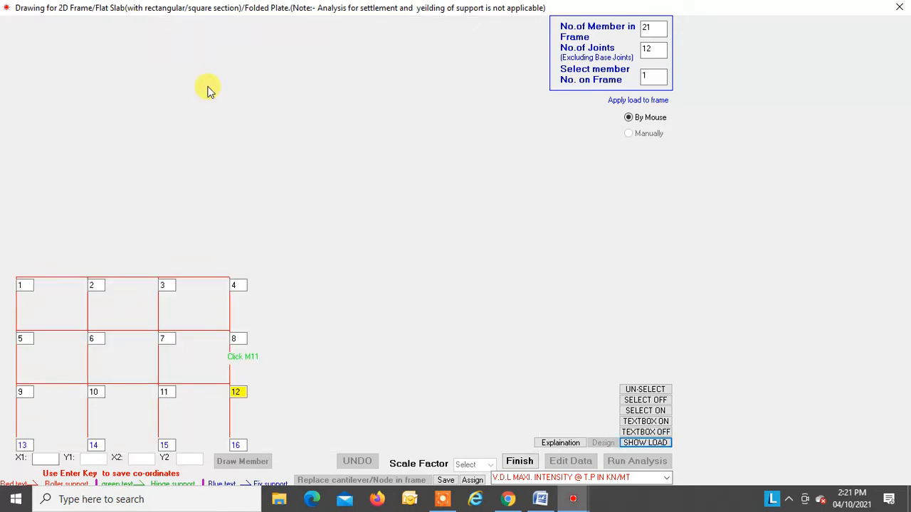
Step: Assign point load P1 at 1 m from the initial point to the lowest middle-bay beam, between joints 10 and 11
click(667, 479)
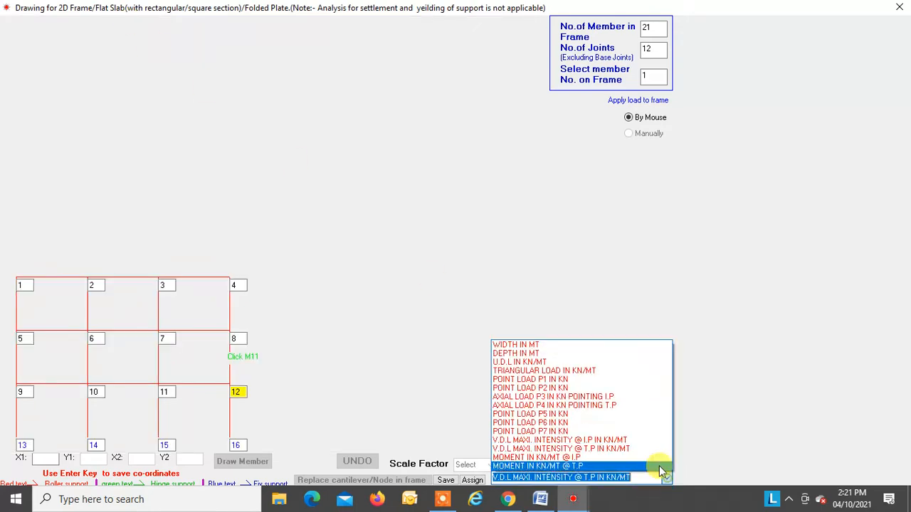
click(558, 379)
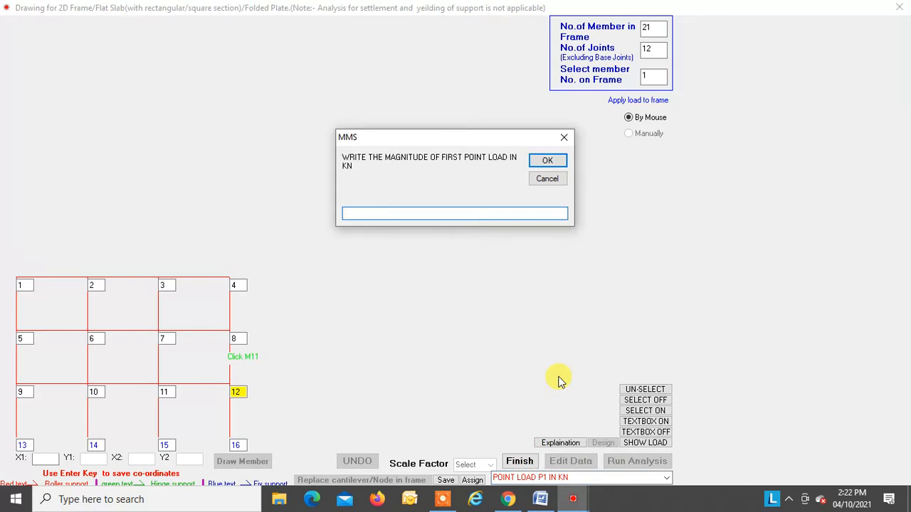
key(Return)
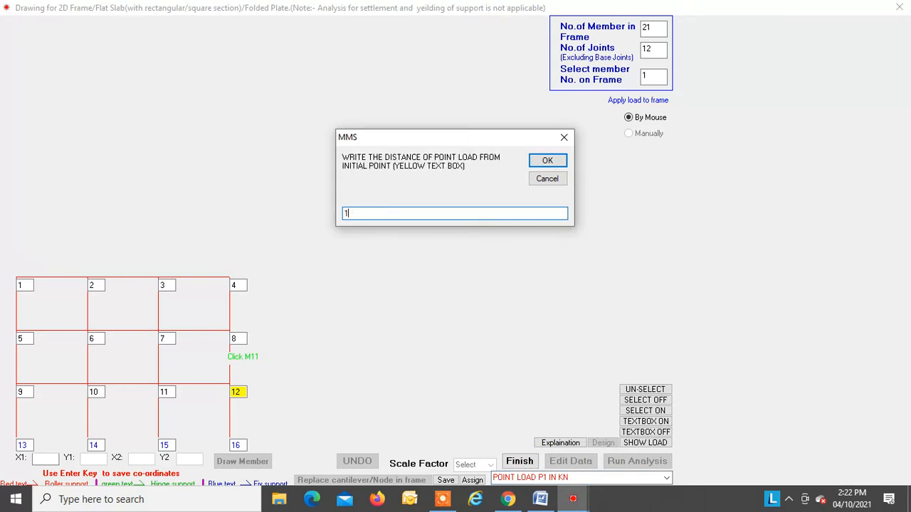
key(Return)
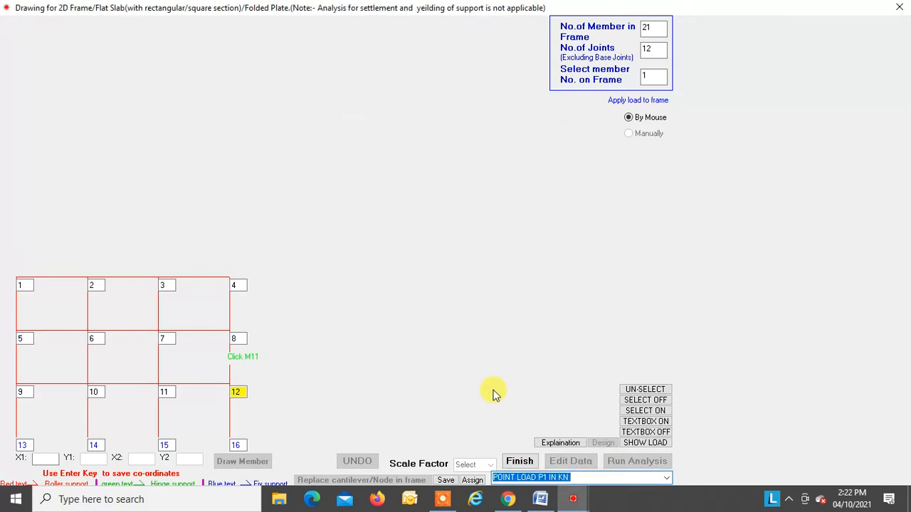
click(126, 385)
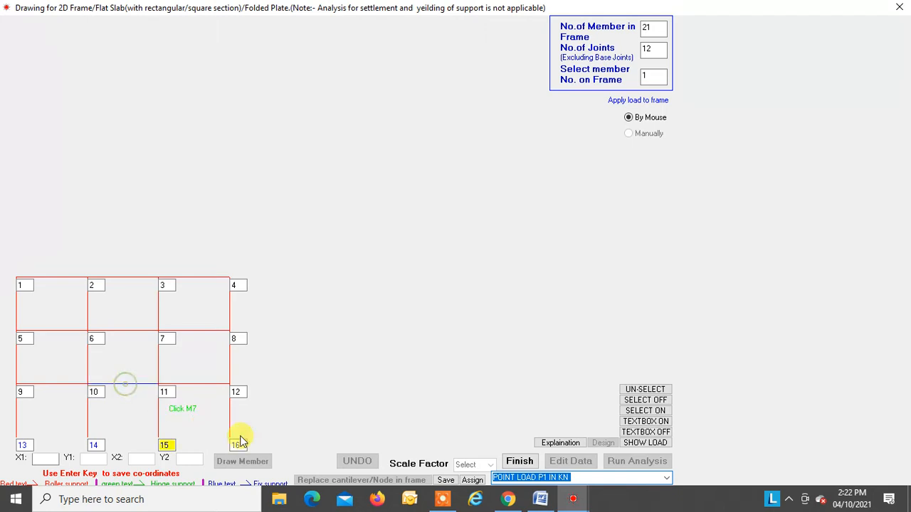
click(473, 480)
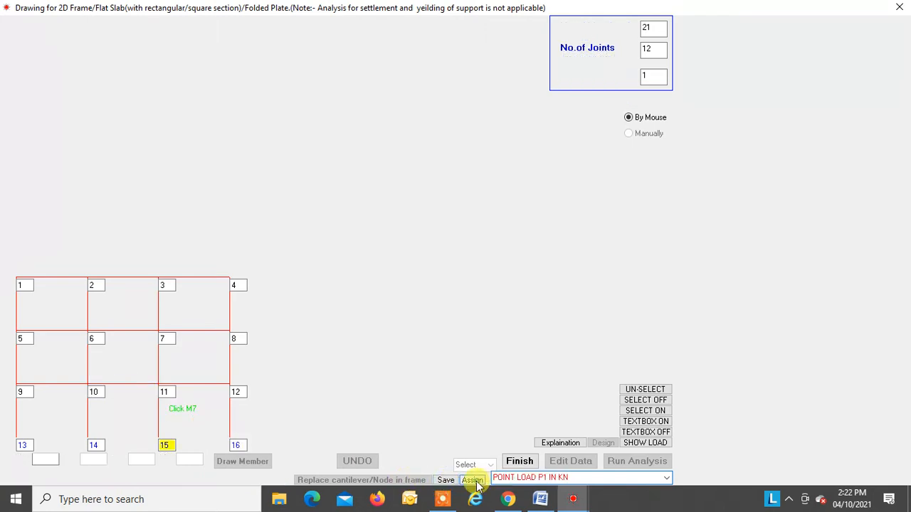
Step: Assign point load P2 at 2 m from the initial point to the beam between joints 10 and 11
click(663, 478)
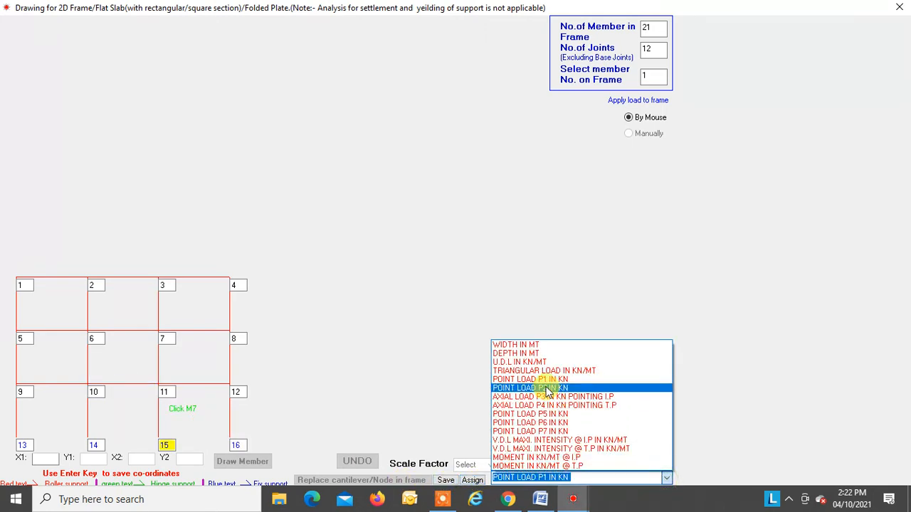
click(547, 388)
key(Return)
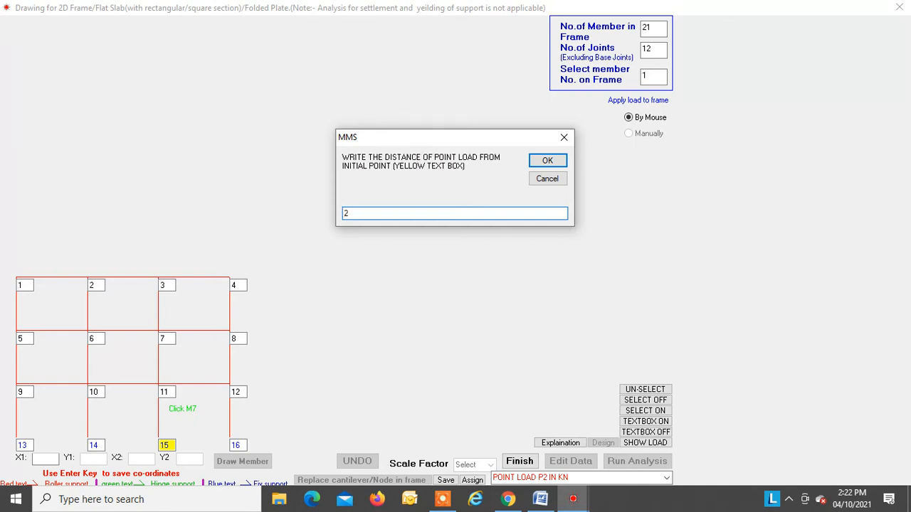
text(2)
key(Return)
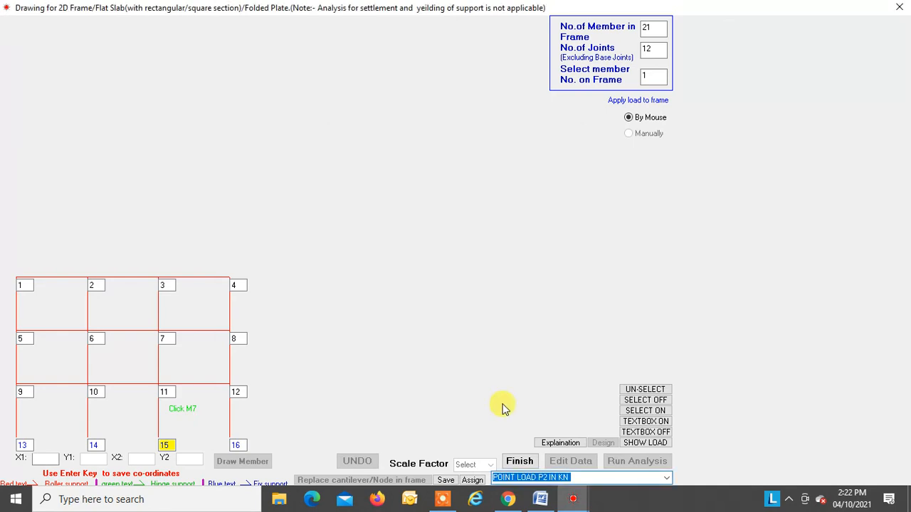
click(122, 386)
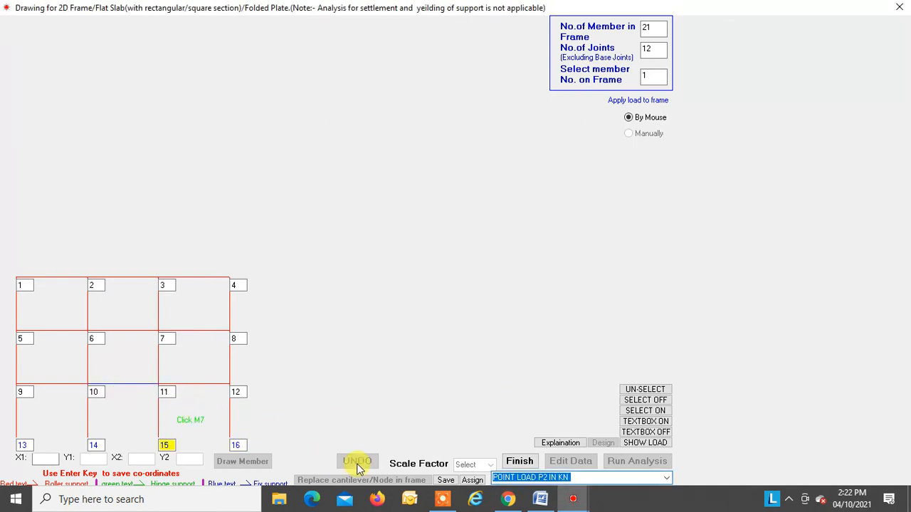
click(472, 481)
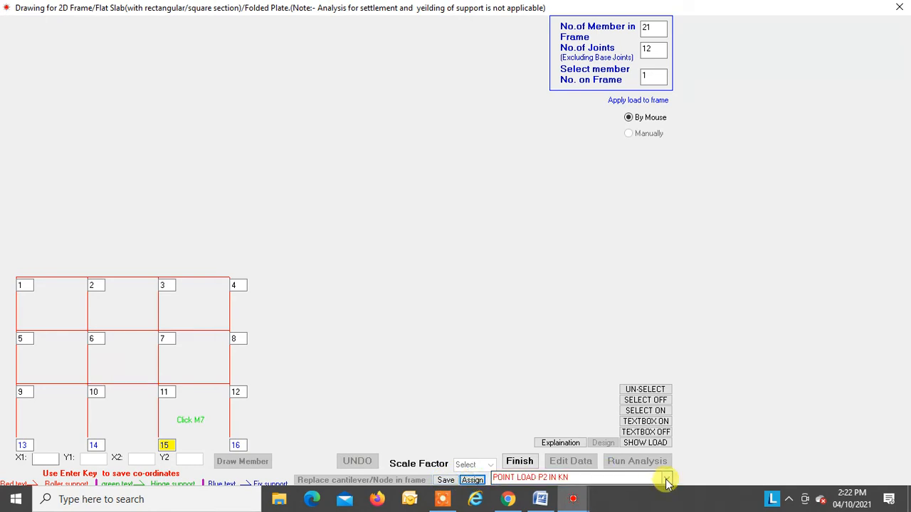
Step: Assign the third point load, P5, at 3 m from the initial point to the beam between joints 10 and 11
click(666, 480)
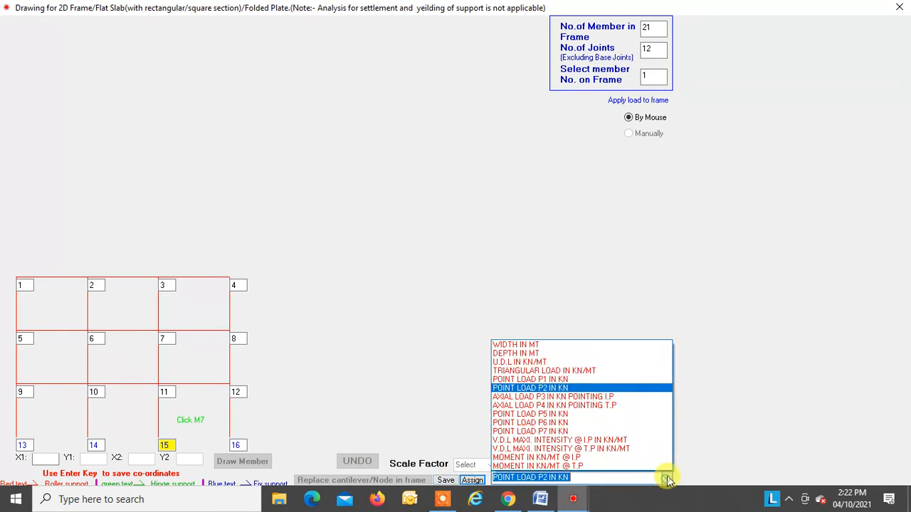
click(557, 414)
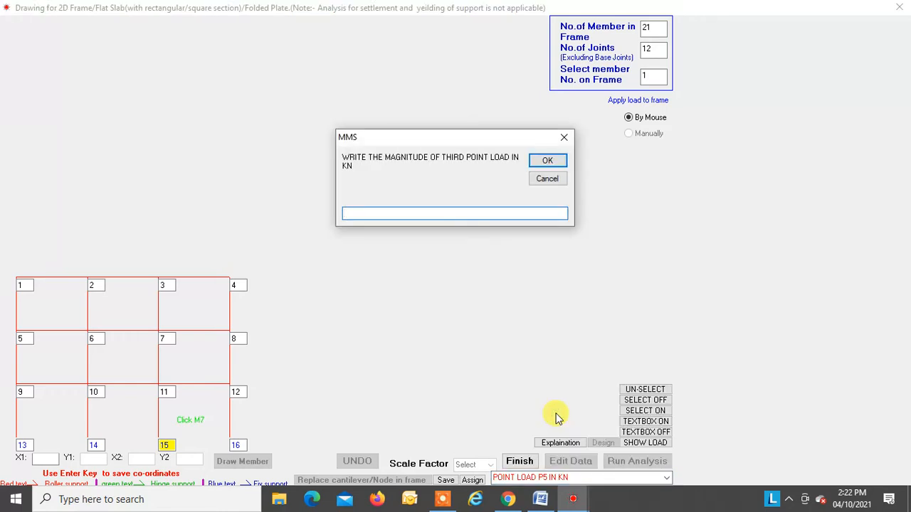
key(Return)
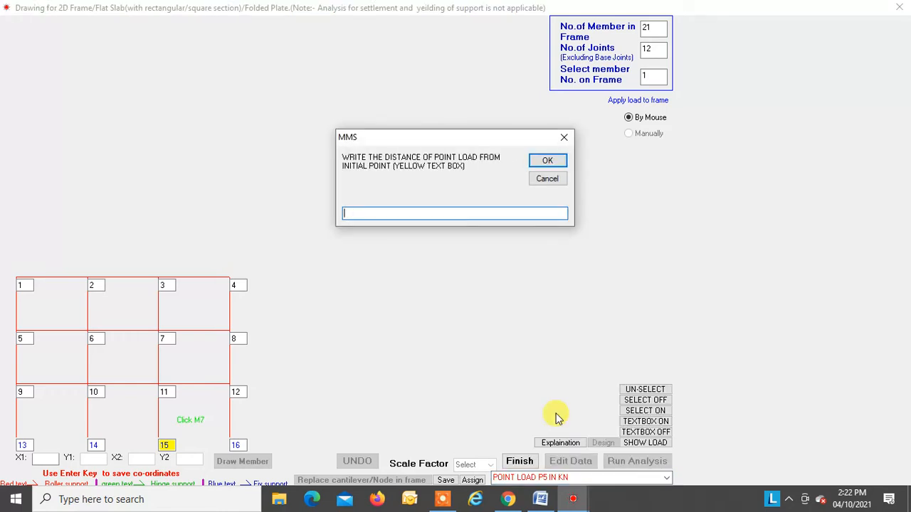
key(Return)
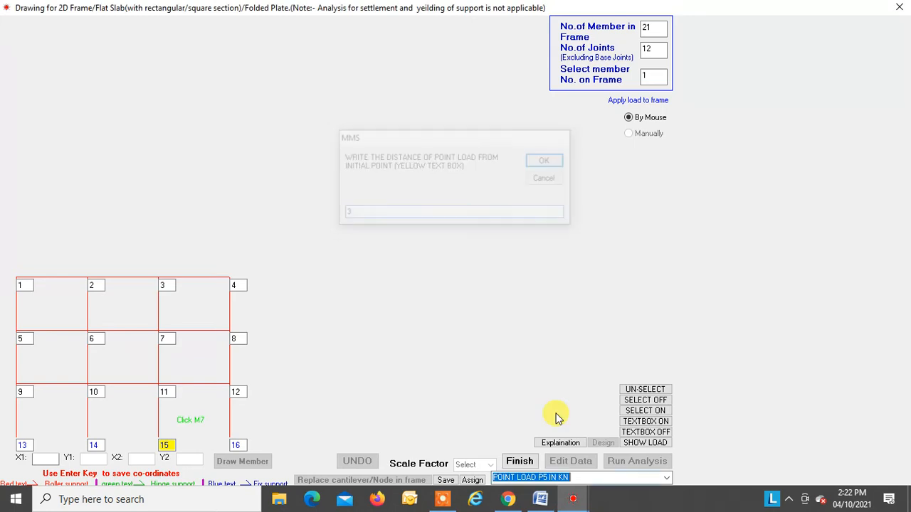
click(120, 384)
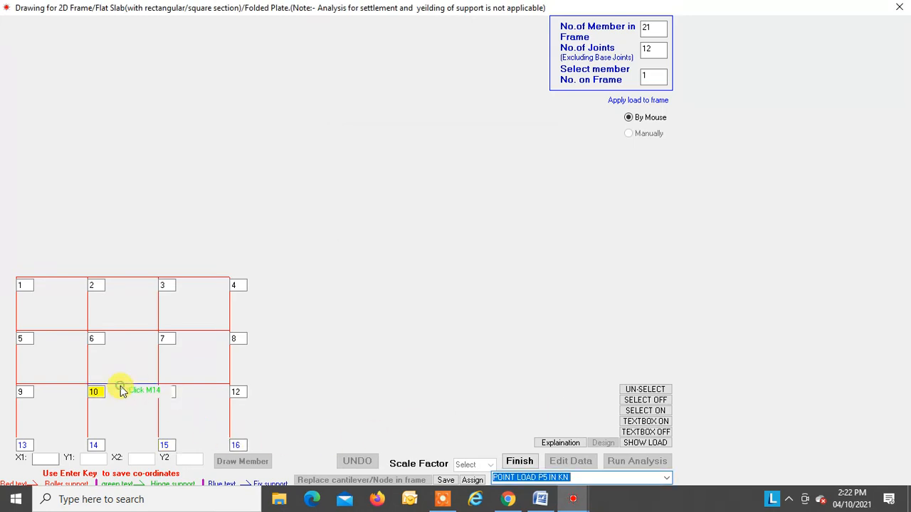
click(475, 482)
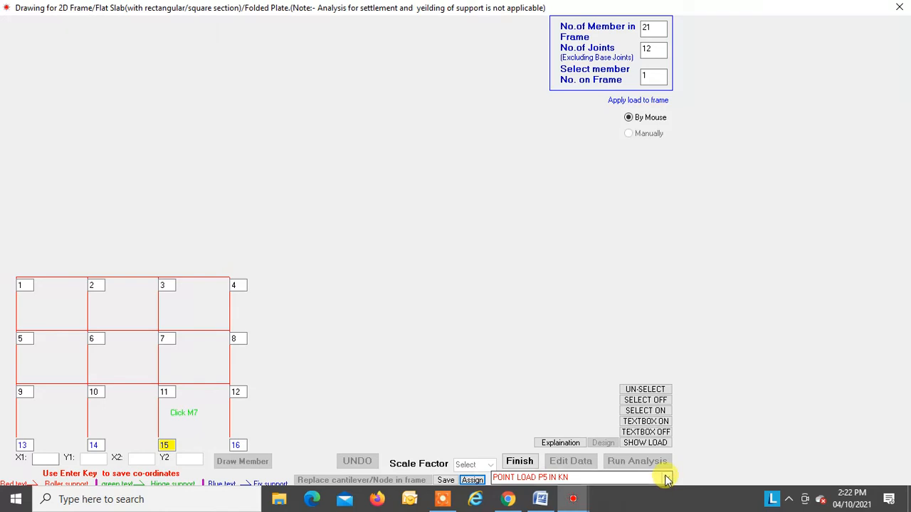
Step: Display the uniform, point, triangular and varying distributed loads together on the frame to check them
click(646, 447)
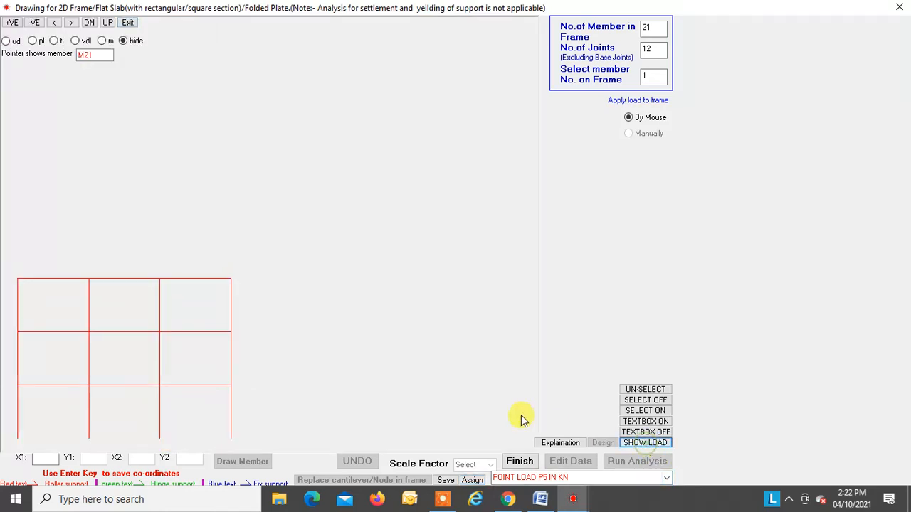
click(13, 42)
click(37, 40)
click(61, 41)
click(74, 41)
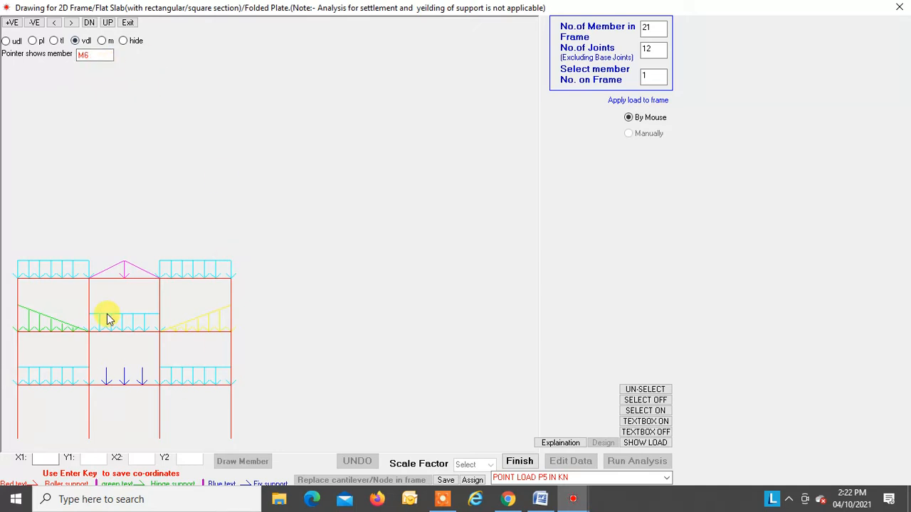
Step: Hide the loads, leave the load display and save the frame data in the existing folder as a DAT file named fr
click(123, 41)
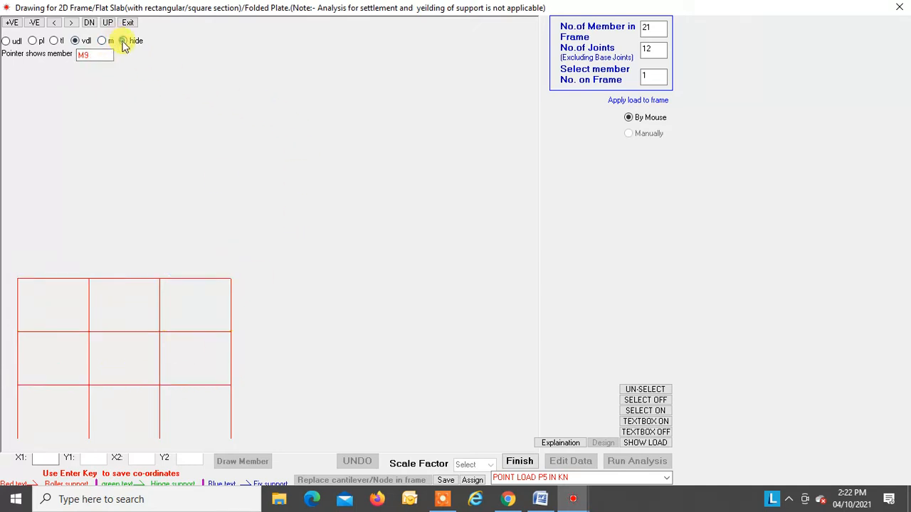
click(129, 25)
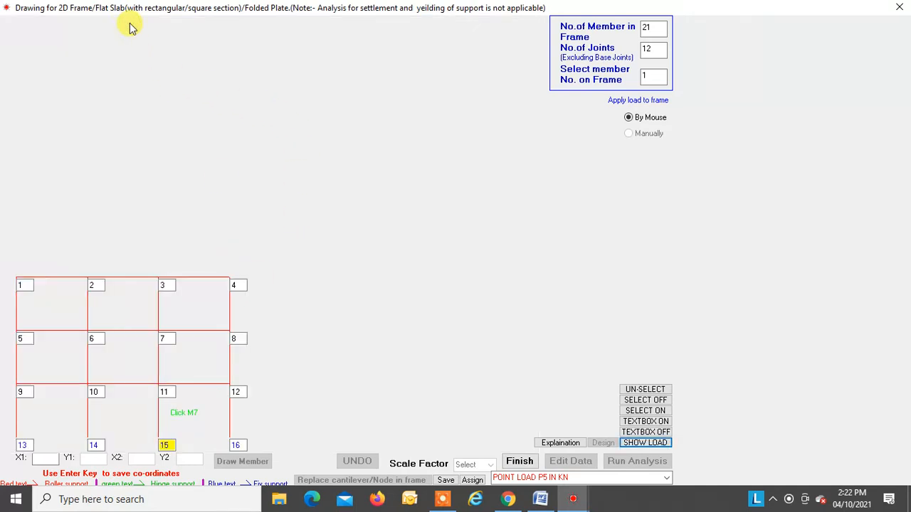
click(445, 481)
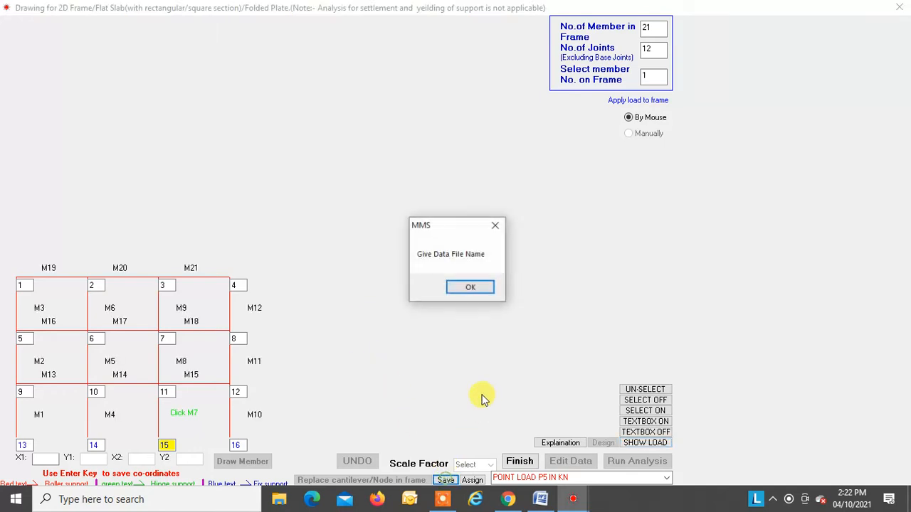
click(469, 289)
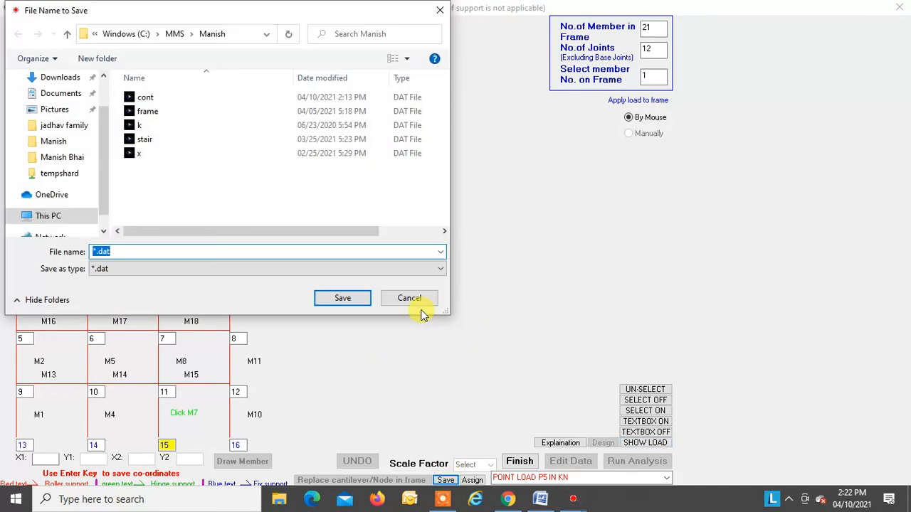
text(fr)
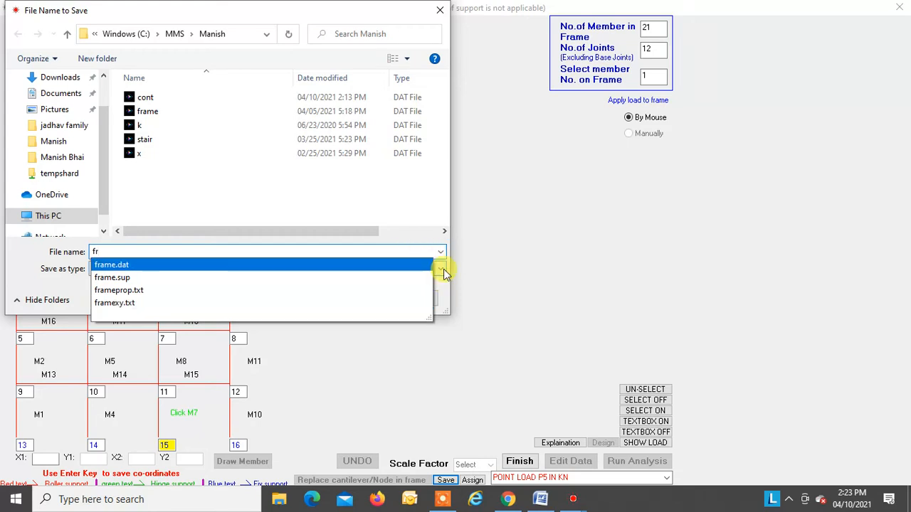
click(441, 268)
click(358, 302)
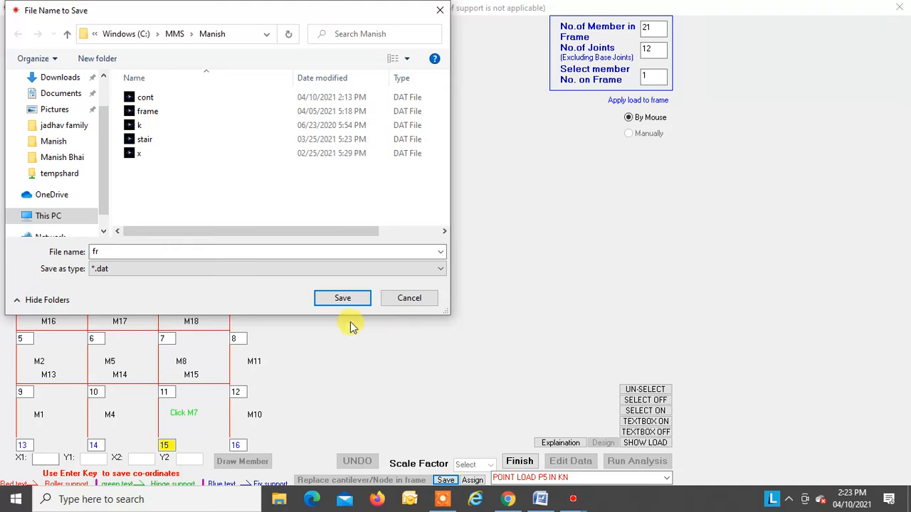
click(338, 302)
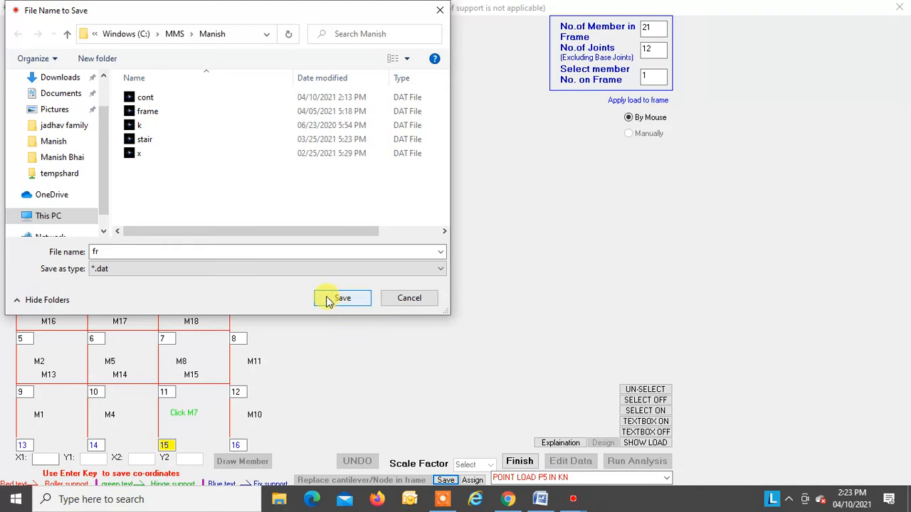
double_click(123, 251)
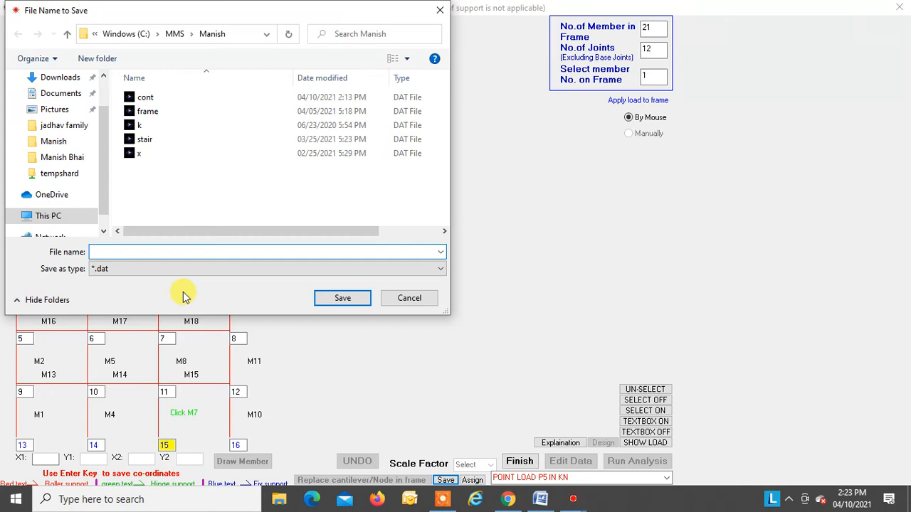
text(fr)
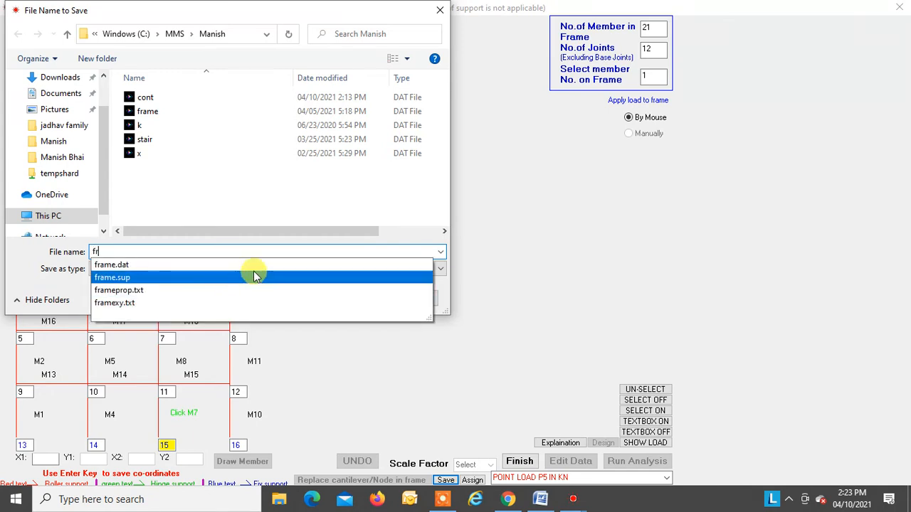
click(440, 269)
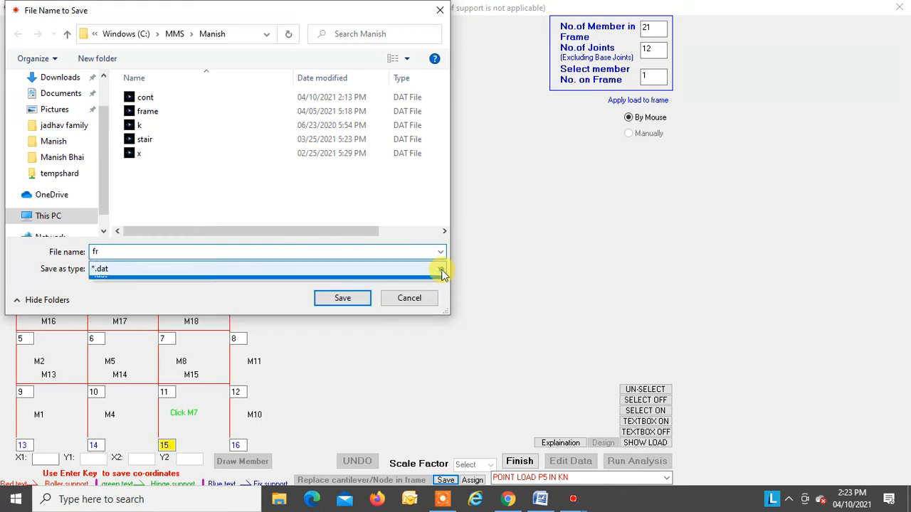
click(348, 298)
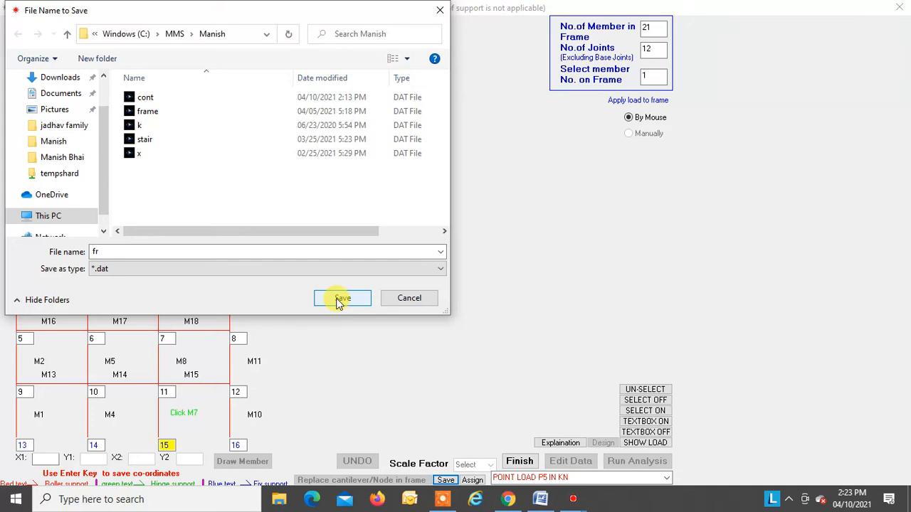
click(340, 300)
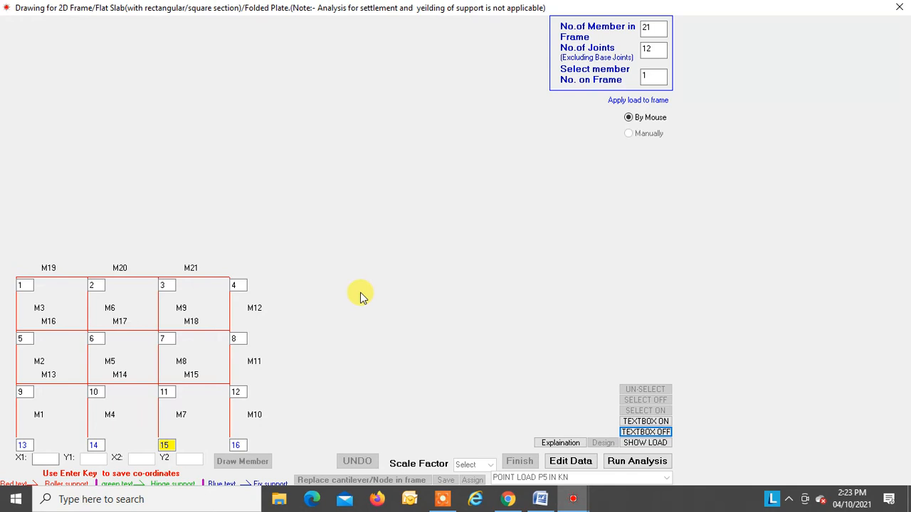
Step: Open the 2D frame analysis for the saved model and run its input program
click(624, 462)
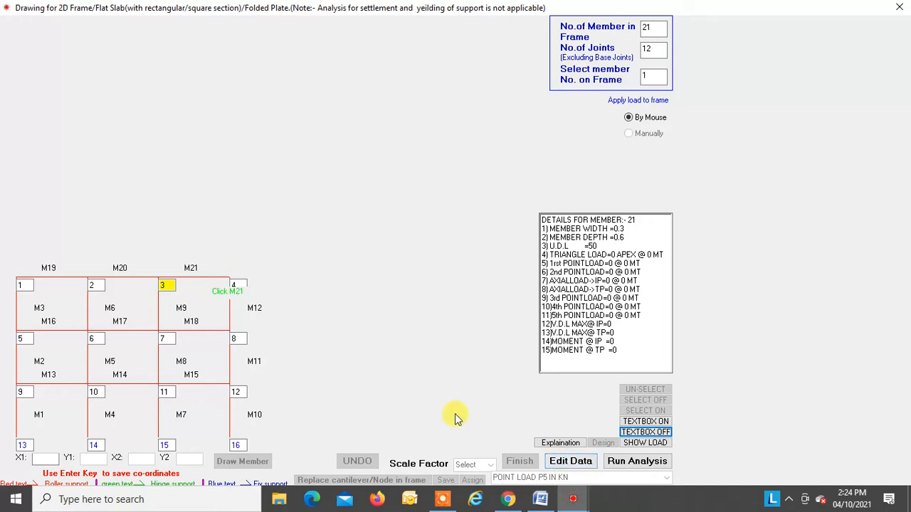
click(631, 463)
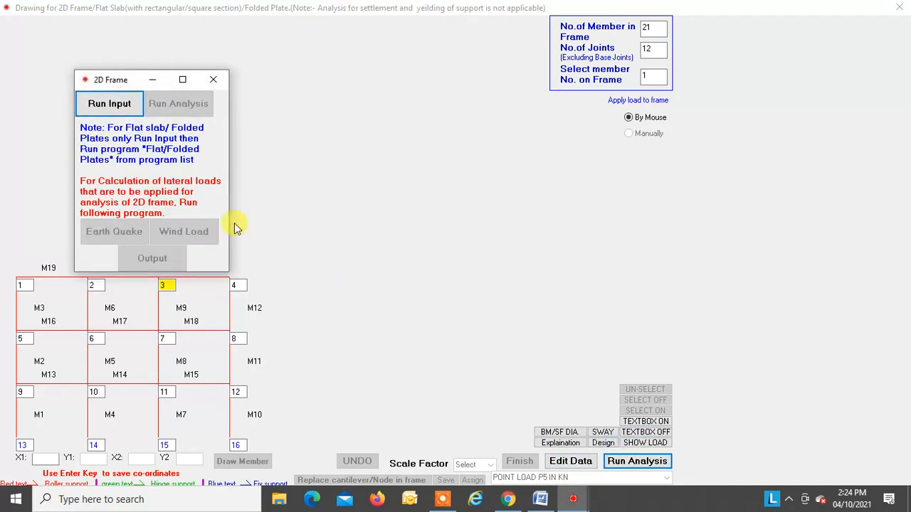
click(117, 102)
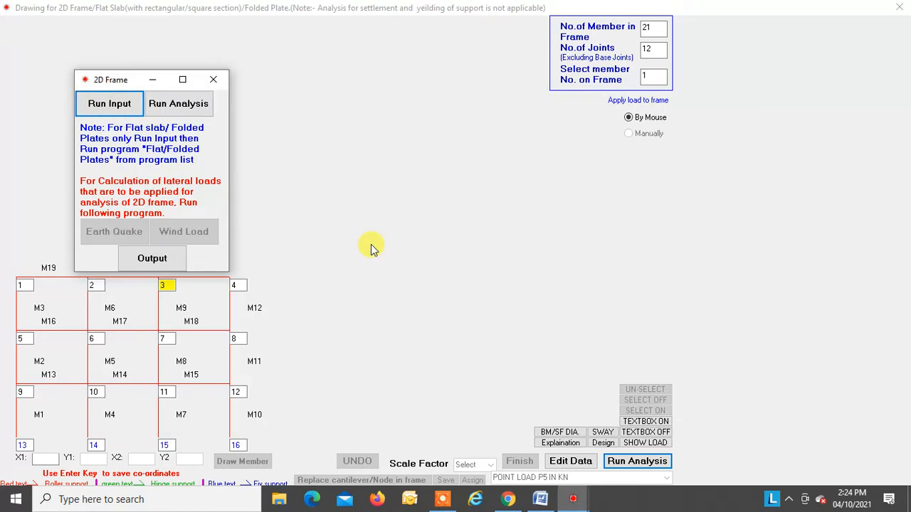
Step: Run the analysis with modulus of elasticity 25000000 kN/m2 and individual-case load factors of 1 for both vertical and lateral loads
click(176, 107)
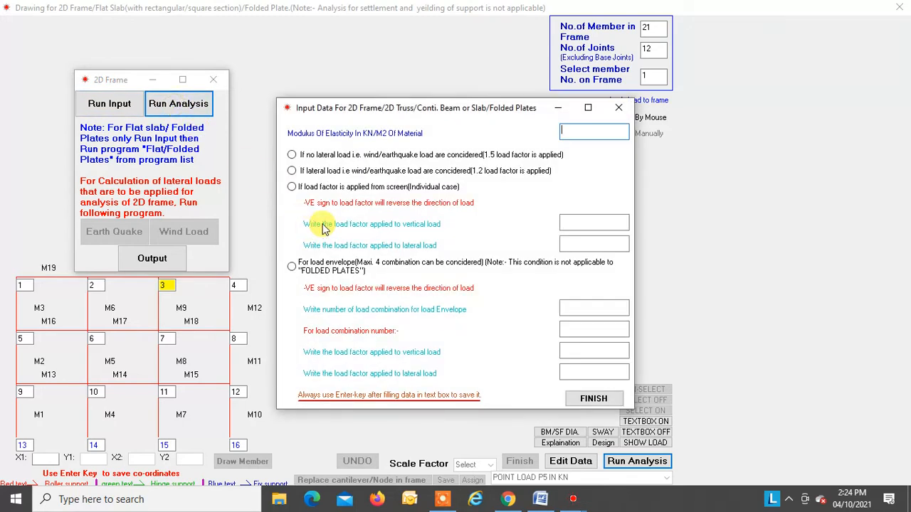
text(25000000)
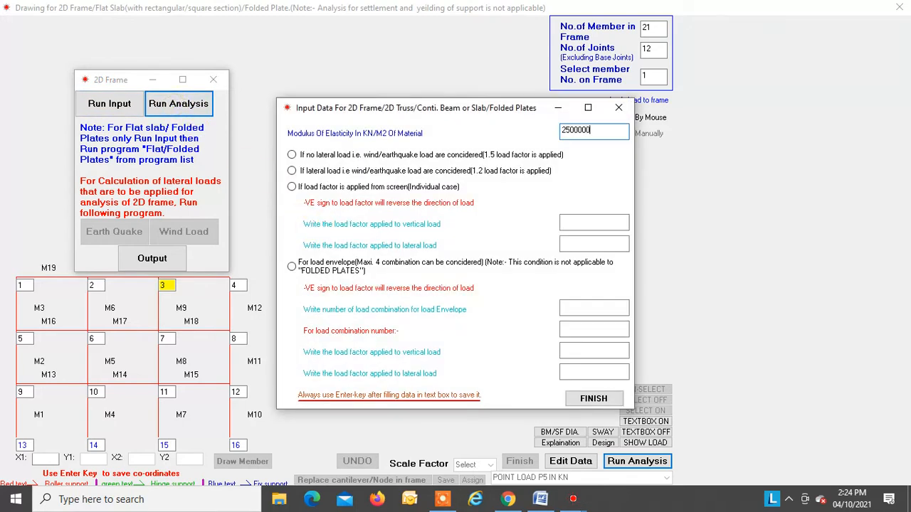
click(291, 187)
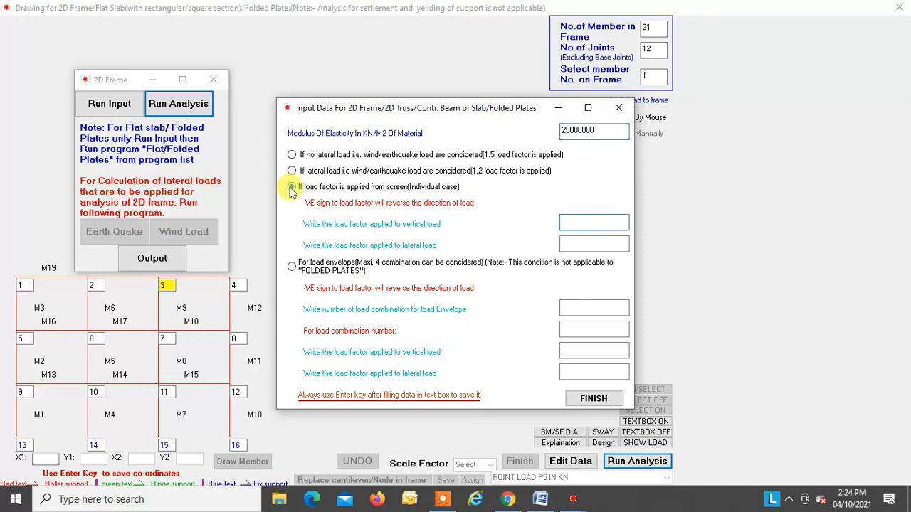
text(1)
key(Return)
text(1)
key(Return)
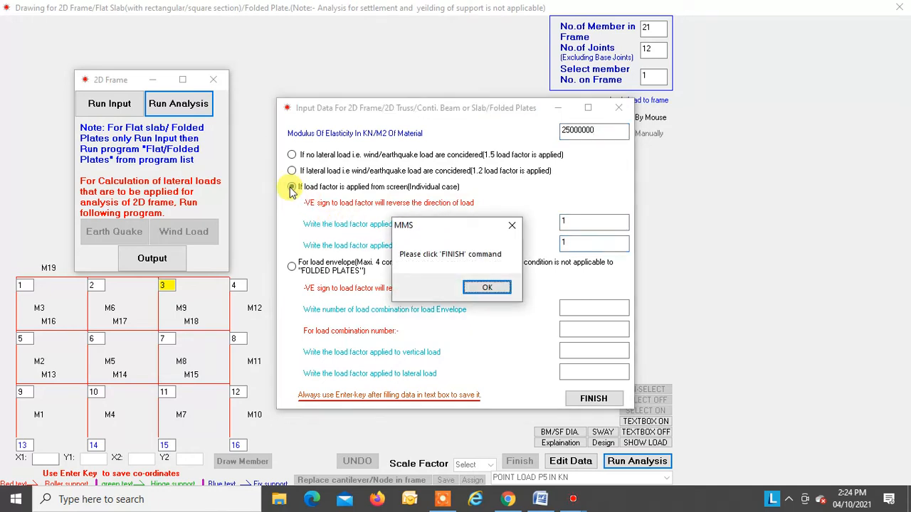
click(487, 287)
click(598, 400)
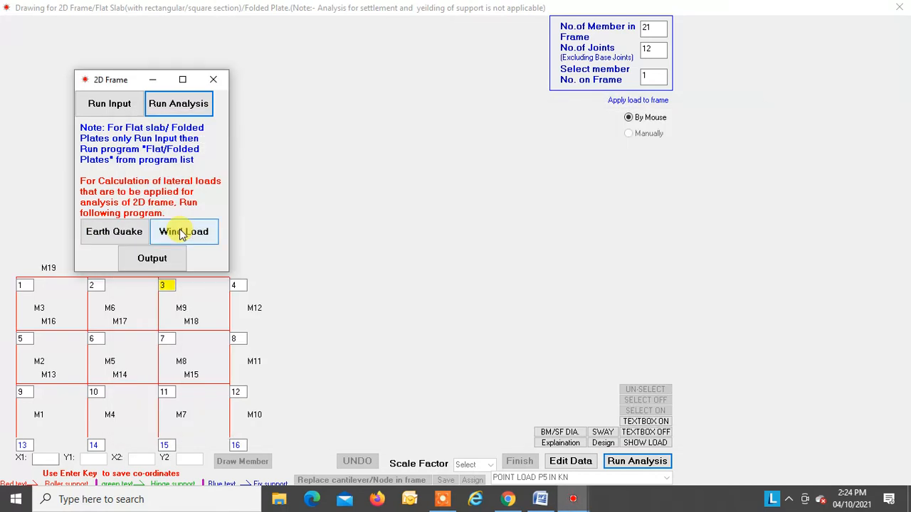
Step: Examine the member axial forces and joint moments in the analysis output, and close the output and 2D Frame windows
click(151, 261)
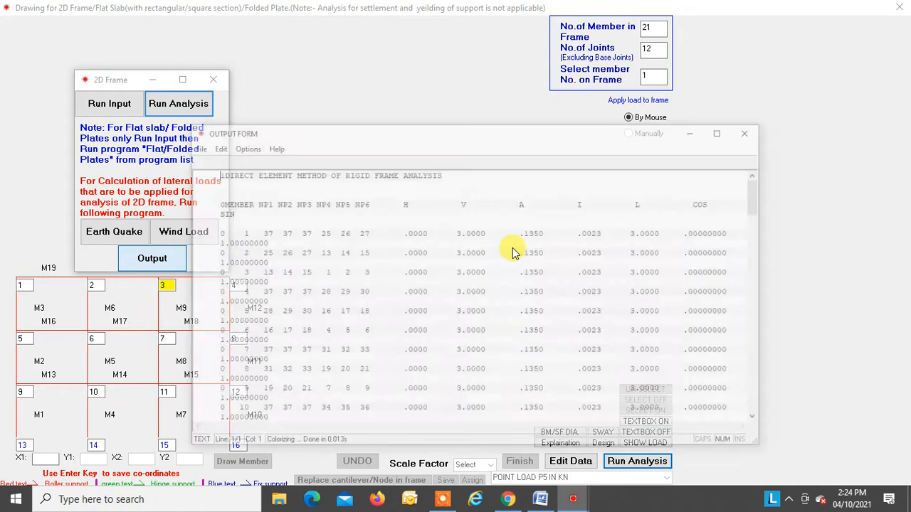
scroll(614, 184, down, 20)
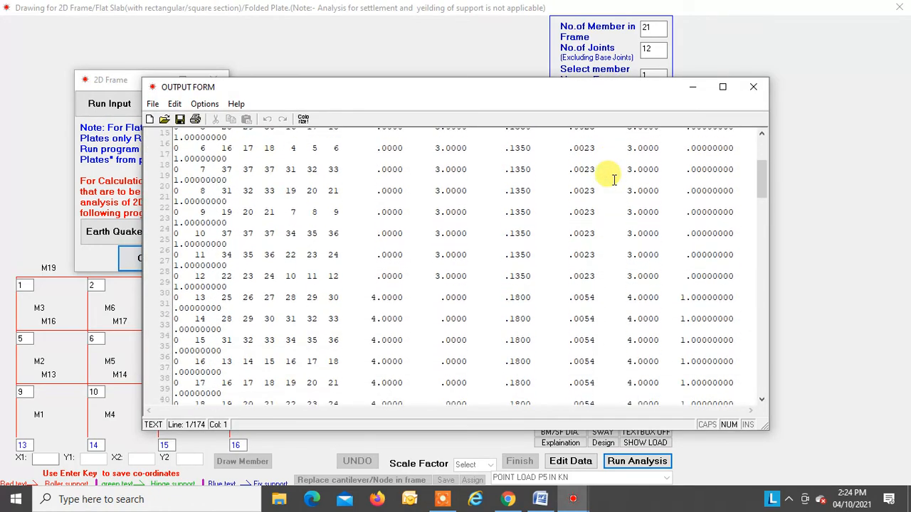
scroll(614, 179, down, 20)
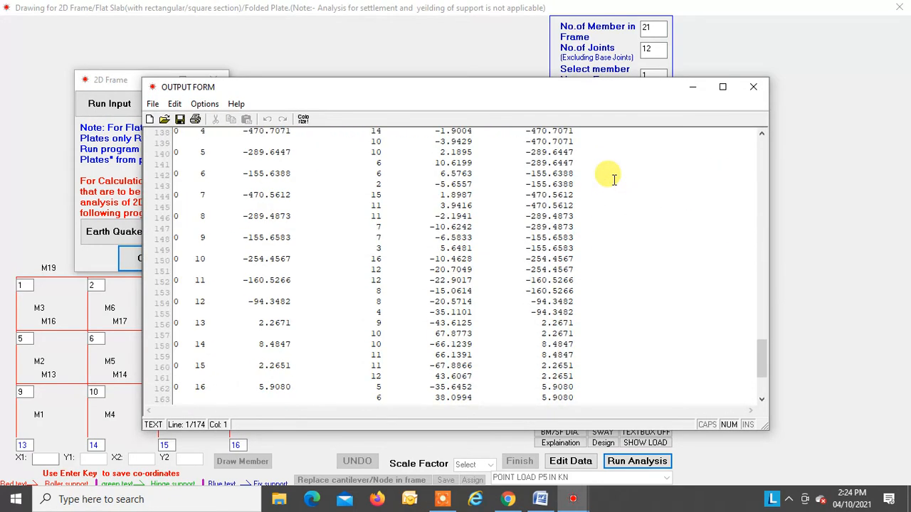
scroll(614, 180, up, 3)
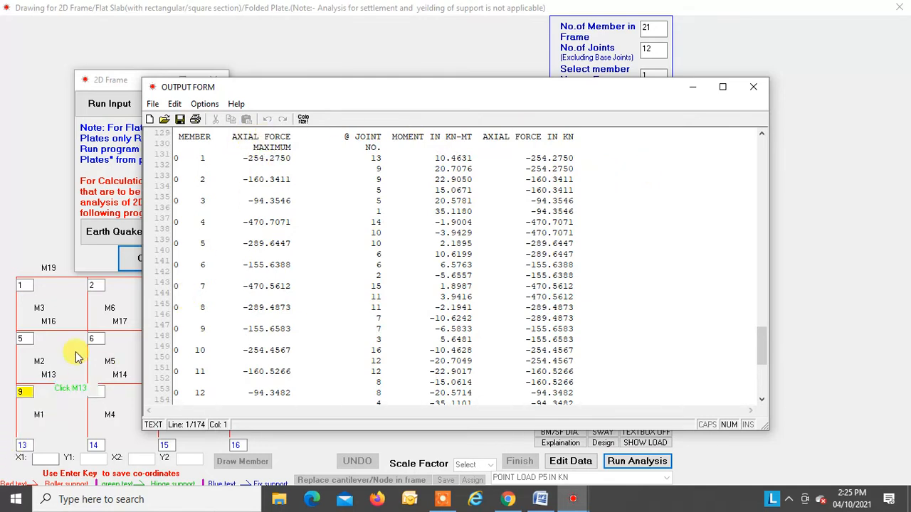
scroll(263, 178, up, 3)
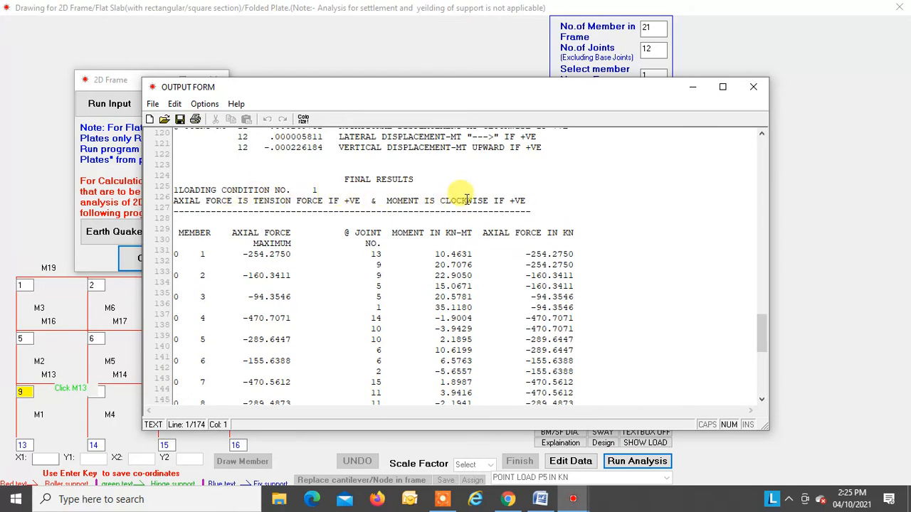
click(755, 91)
click(215, 83)
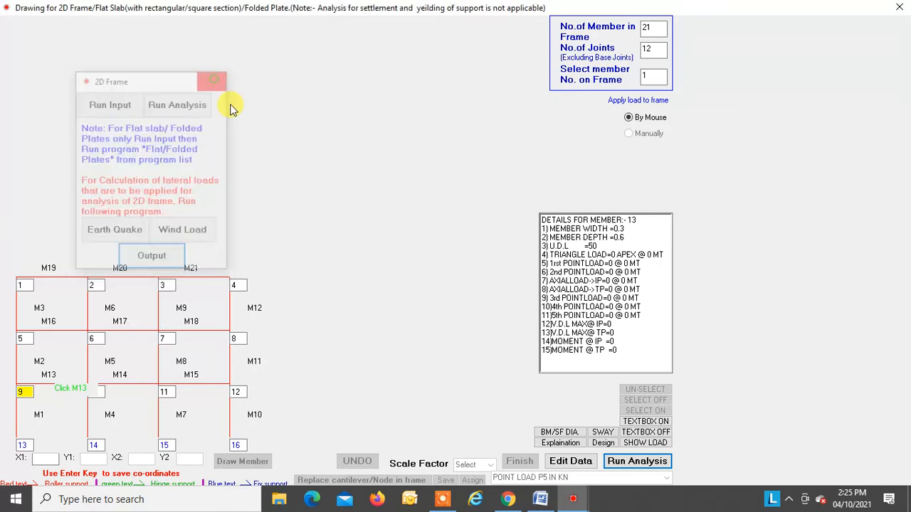
Step: View the sway, bending moment and shear force diagrams of the whole frame, and return to the numbered frame drawing
click(602, 433)
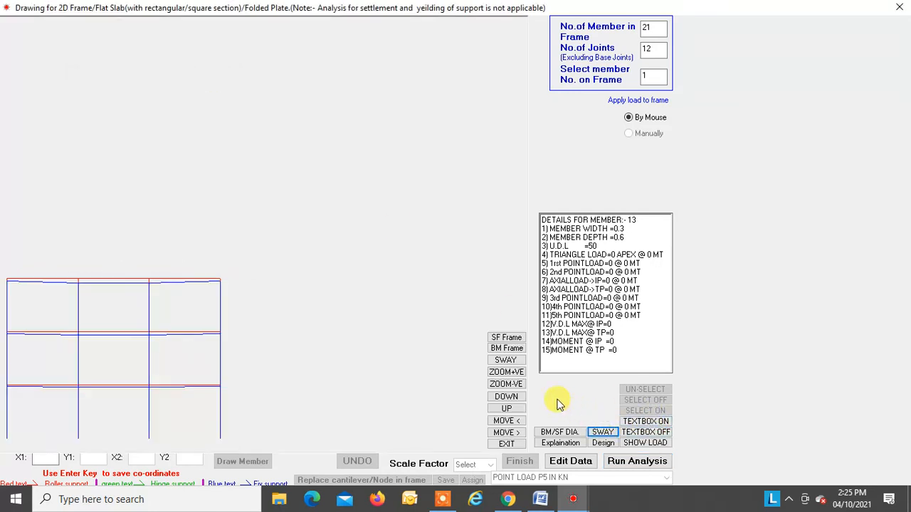
click(499, 348)
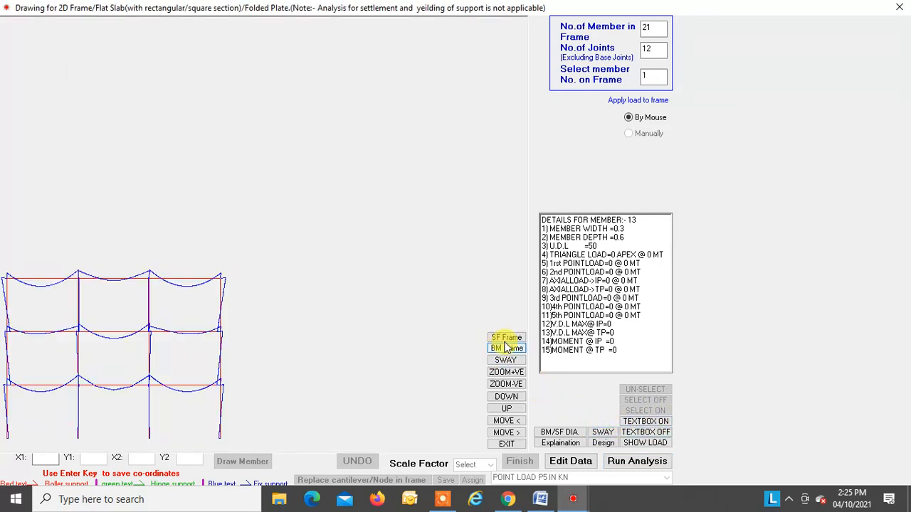
click(505, 337)
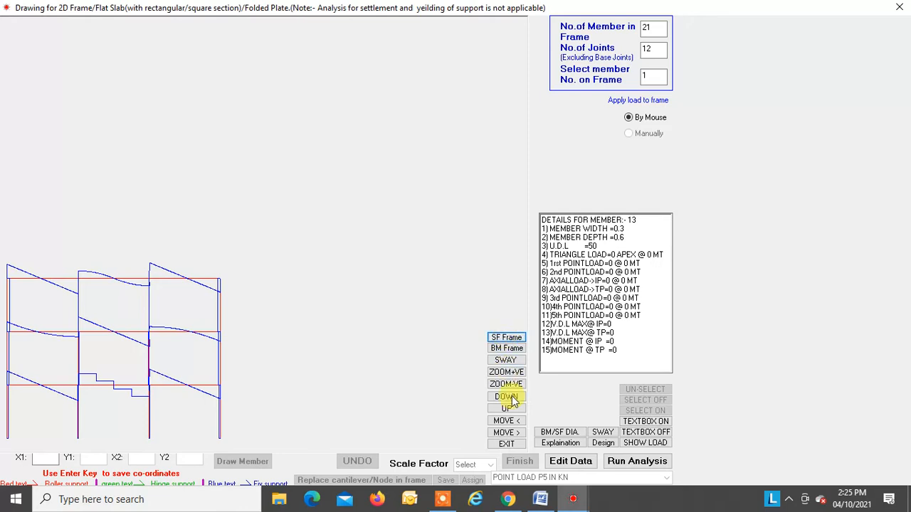
click(507, 443)
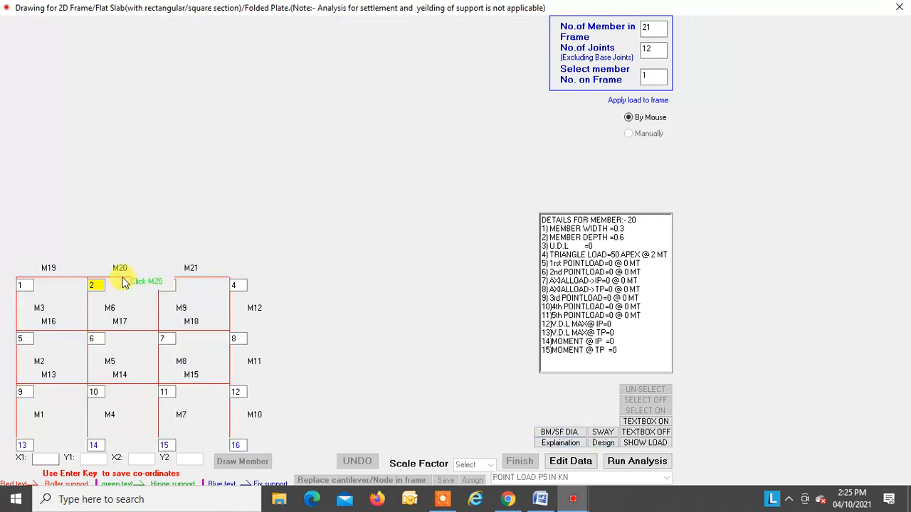
Step: Display the shear force and bending moment diagrams of member 20 and read both values at distance 0 m
click(559, 432)
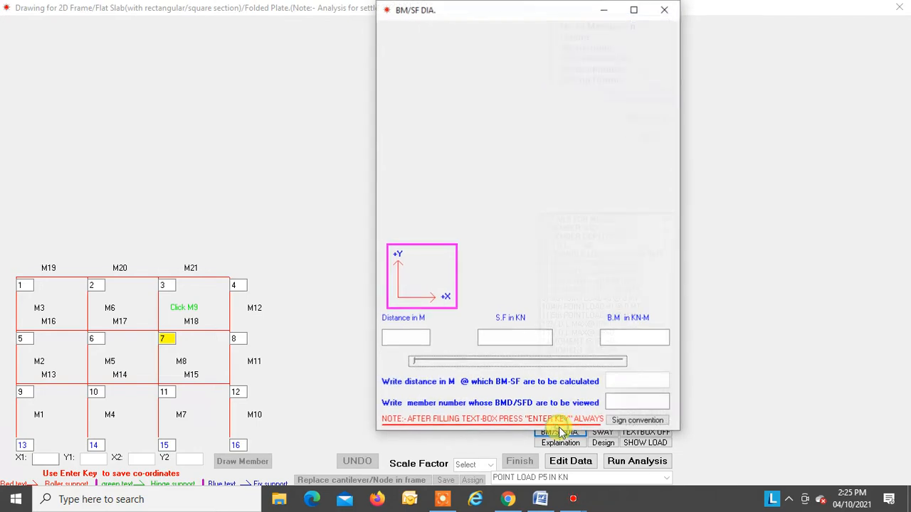
click(621, 400)
text(20)
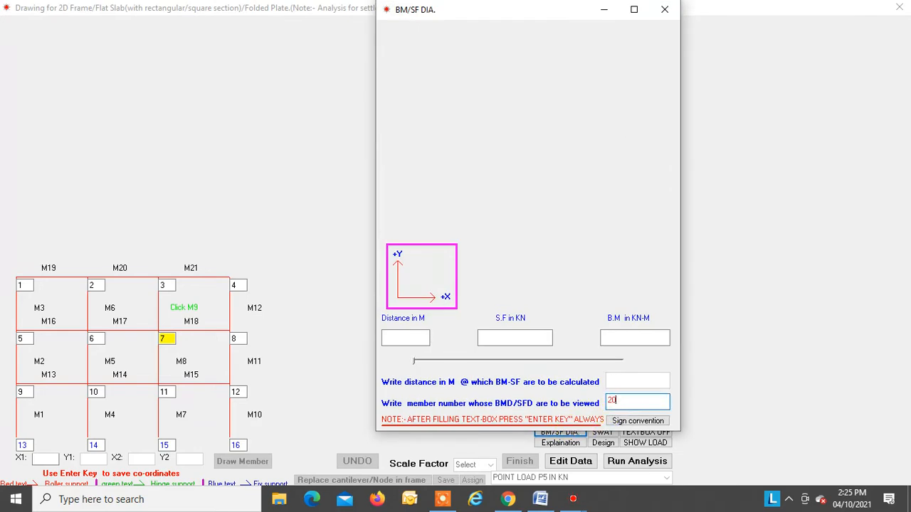
key(Return)
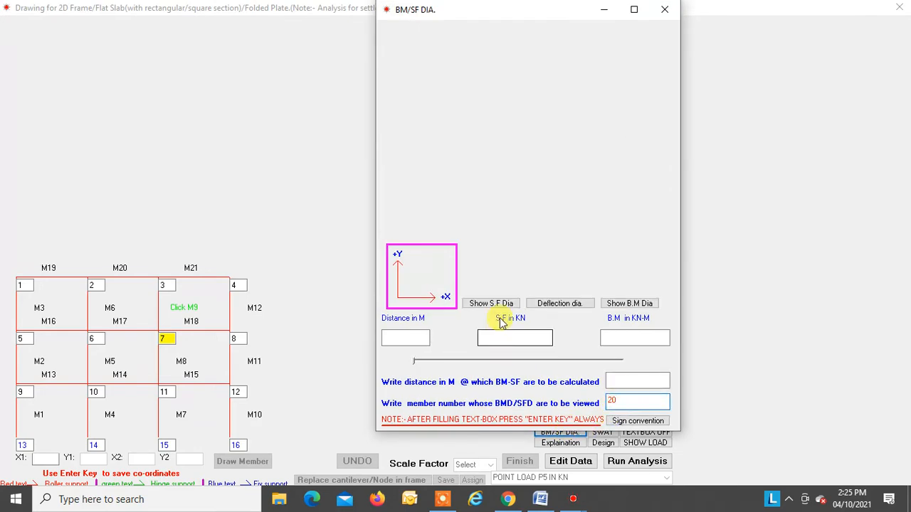
click(488, 303)
click(624, 303)
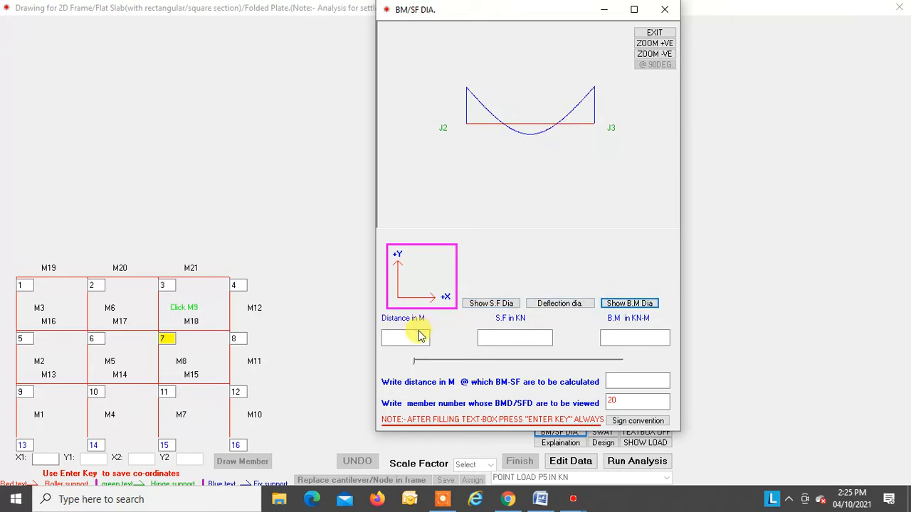
click(416, 365)
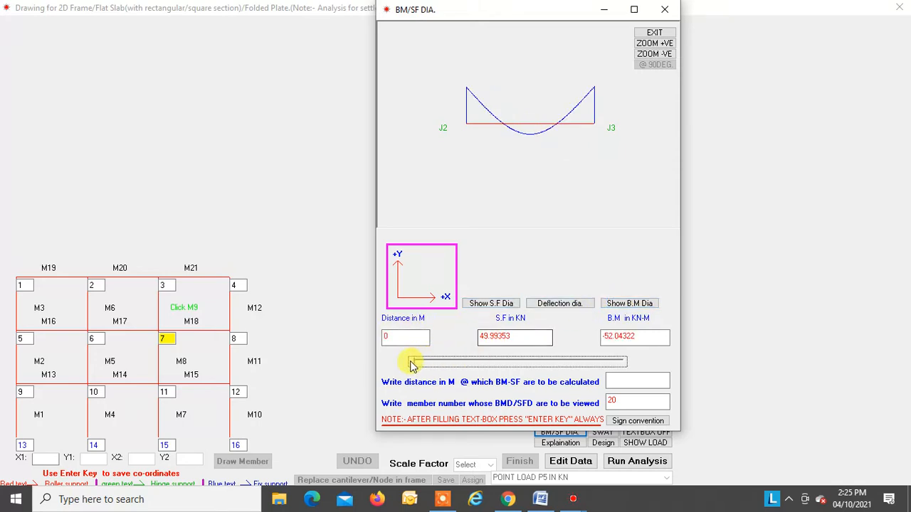
Step: Read member 20's shear force and bending moment at distance 1.8 m, and view the beam deflection calculation form before closing both windows
drag(417, 364, 506, 363)
click(559, 305)
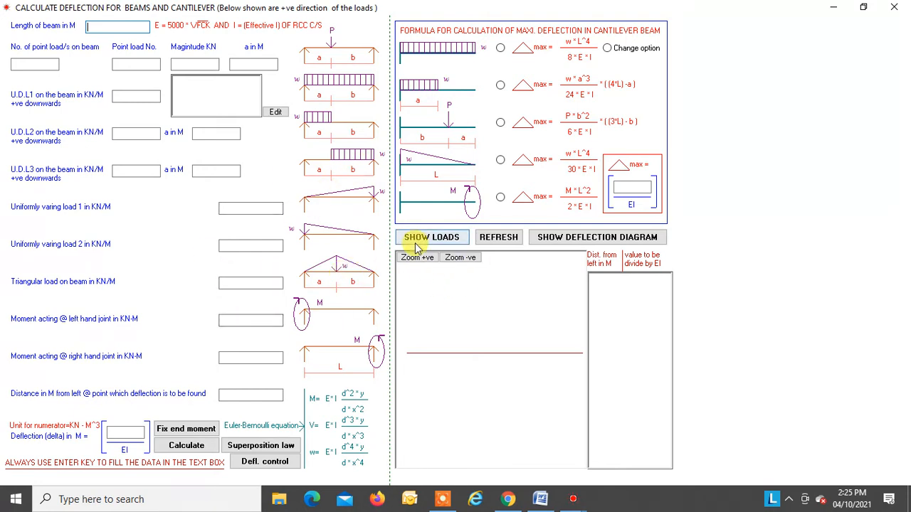
click(894, 7)
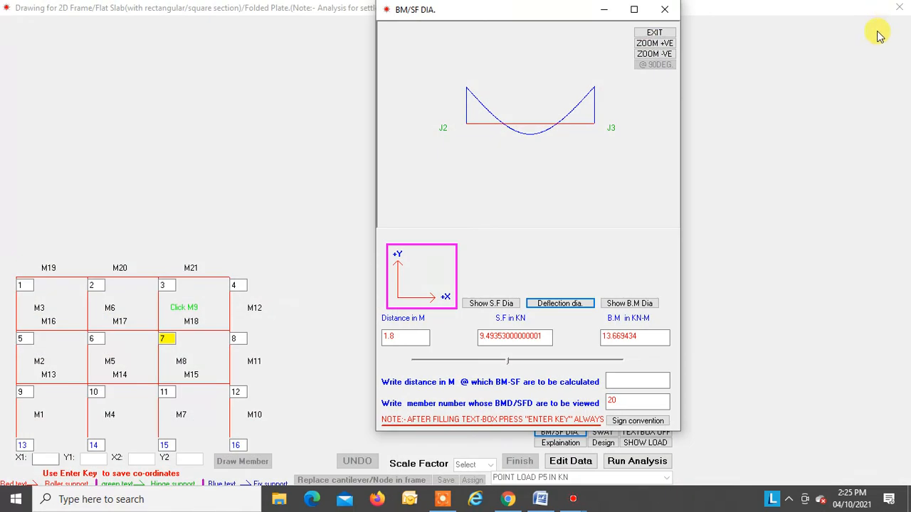
click(664, 9)
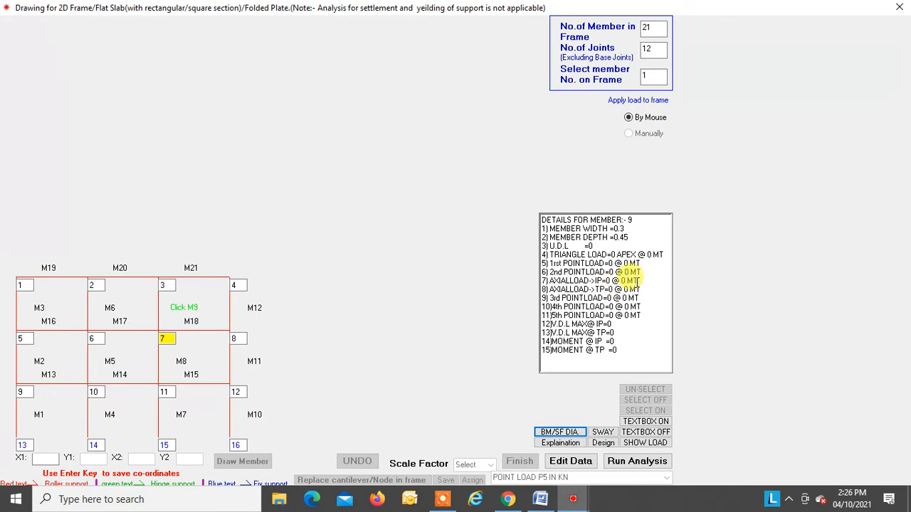
Step: Close the 2D frame drawing and view the saved frame file fr in the Design Form
click(900, 10)
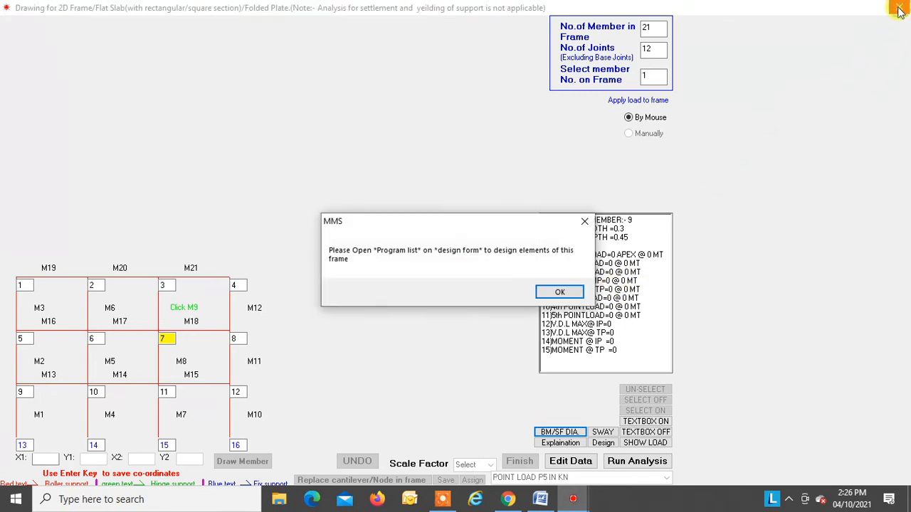
click(555, 295)
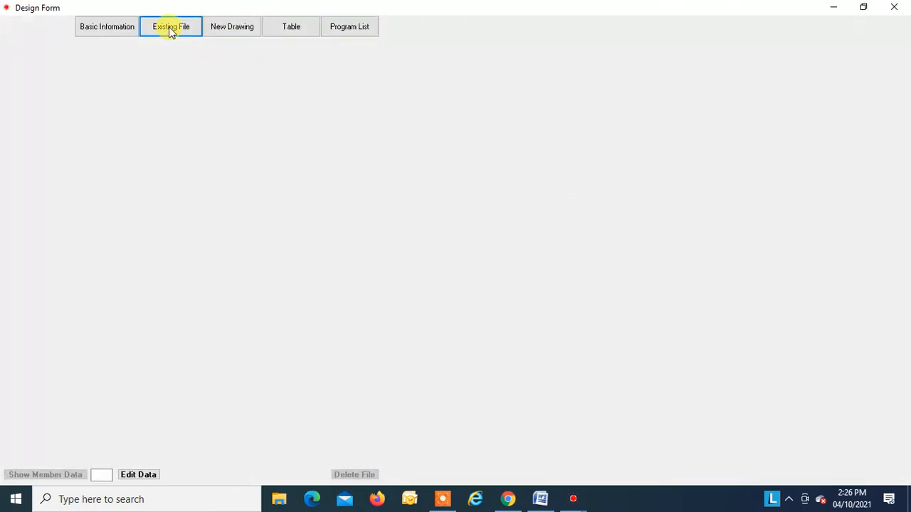
click(170, 29)
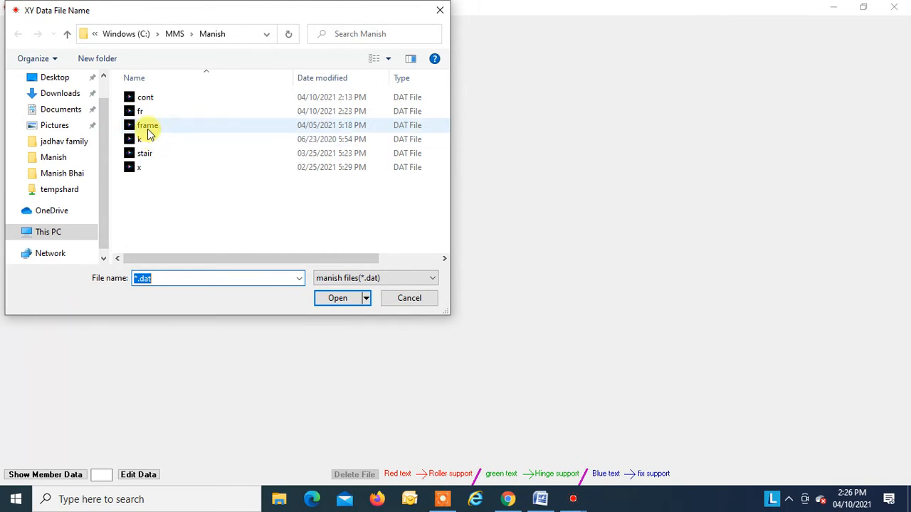
click(146, 113)
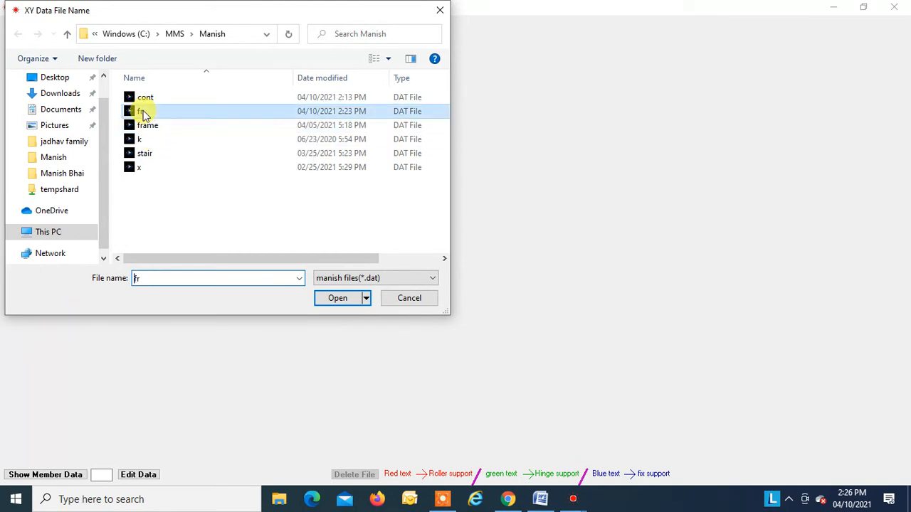
click(340, 297)
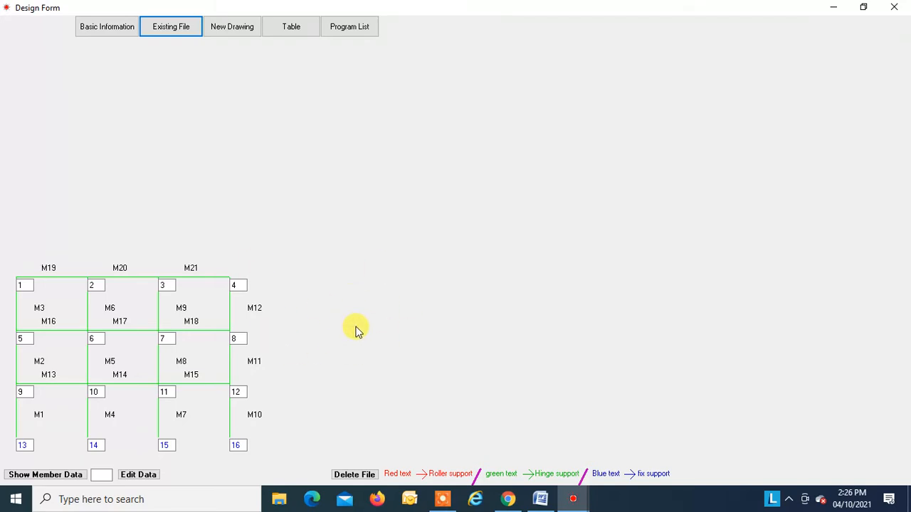
click(891, 9)
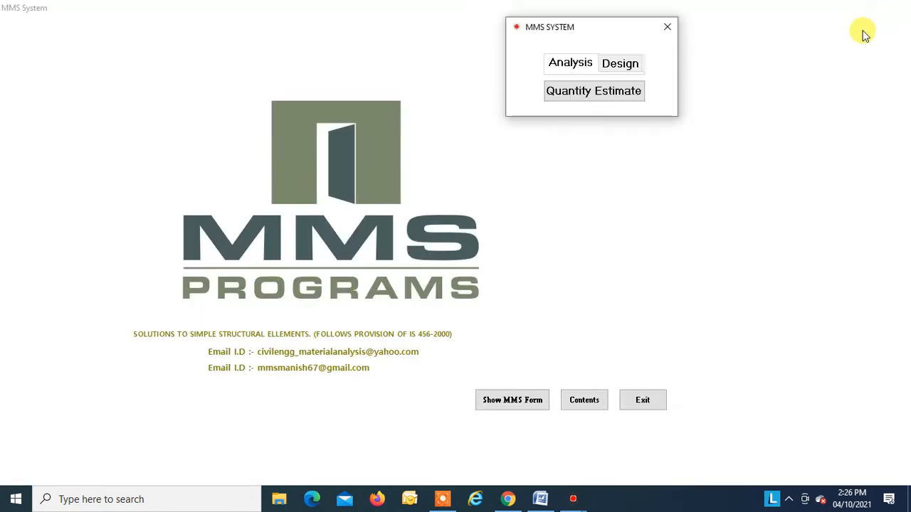
Step: Switch to the Word document "2d analysis using MMS PROGRAM" and examine the diagrams for replacing a cantilever and applying lateral and axial forces
click(540, 499)
scroll(463, 388, down, 6)
scroll(453, 374, down, 8)
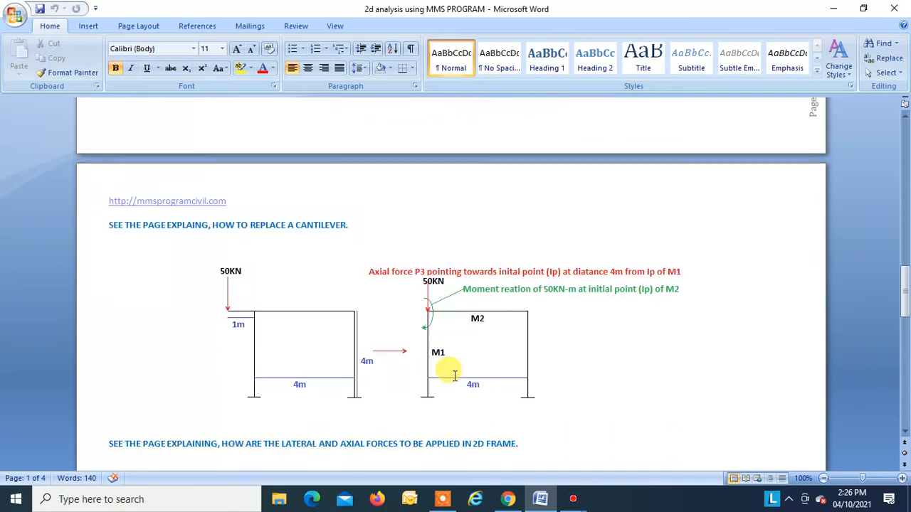
scroll(340, 385, down, 1)
scroll(331, 382, down, 3)
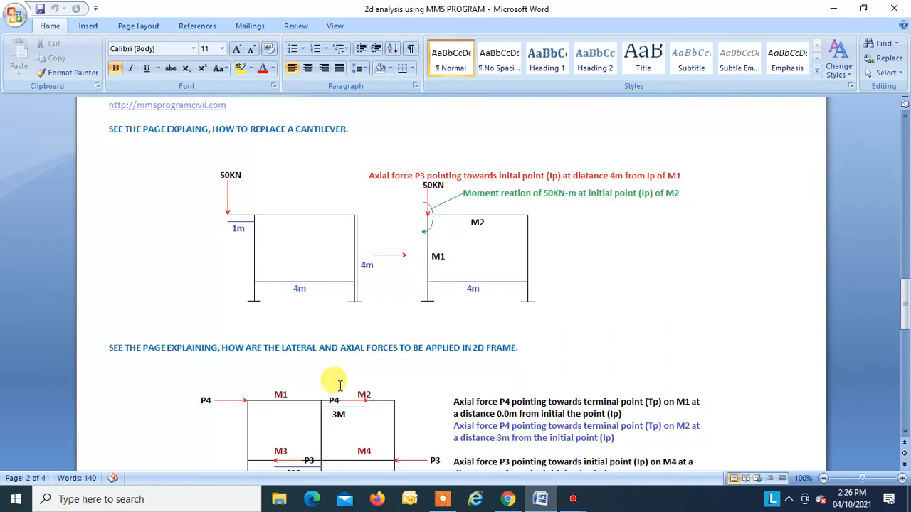
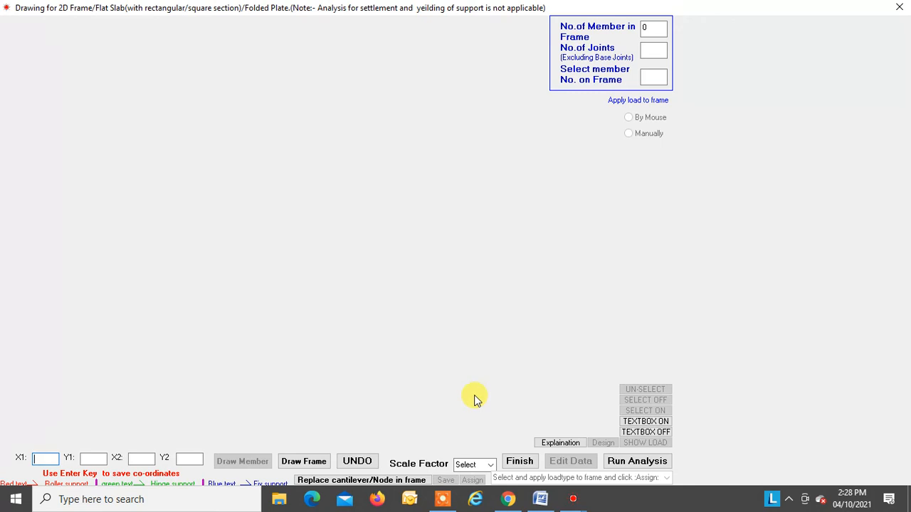
Step: Generate a one-bay, single-floor frame from the bay, storey, height and width entries, with no further members drawn
click(287, 463)
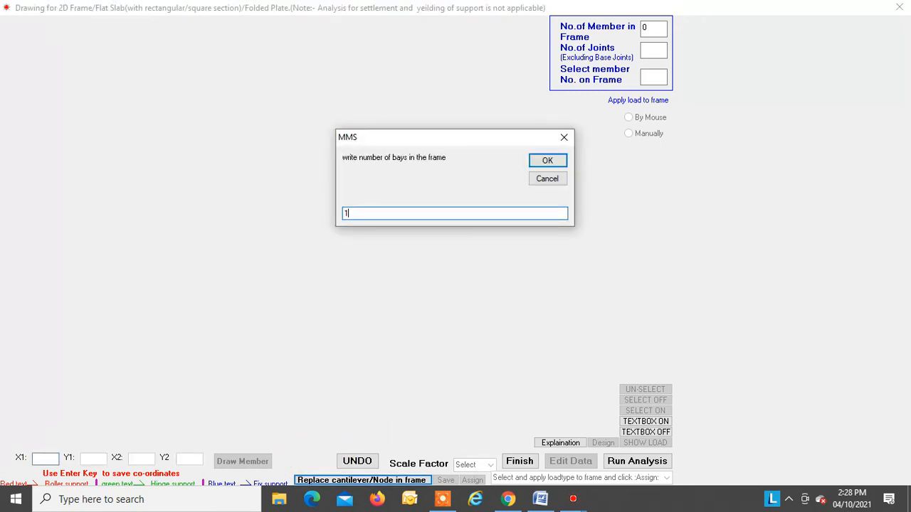
key(Return)
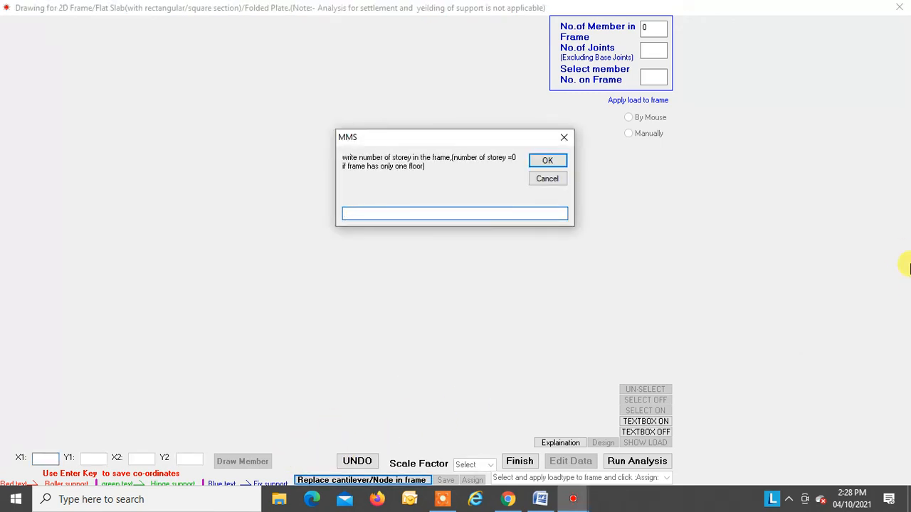
key(Return)
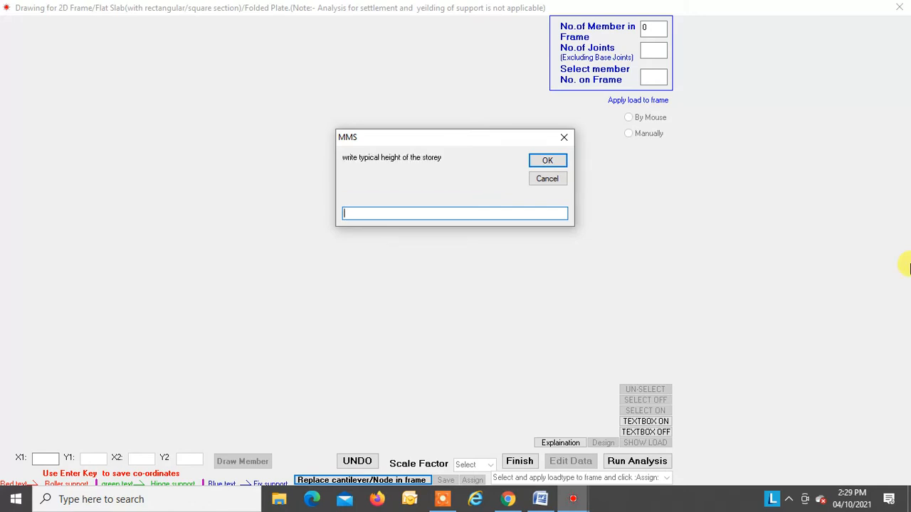
key(Return)
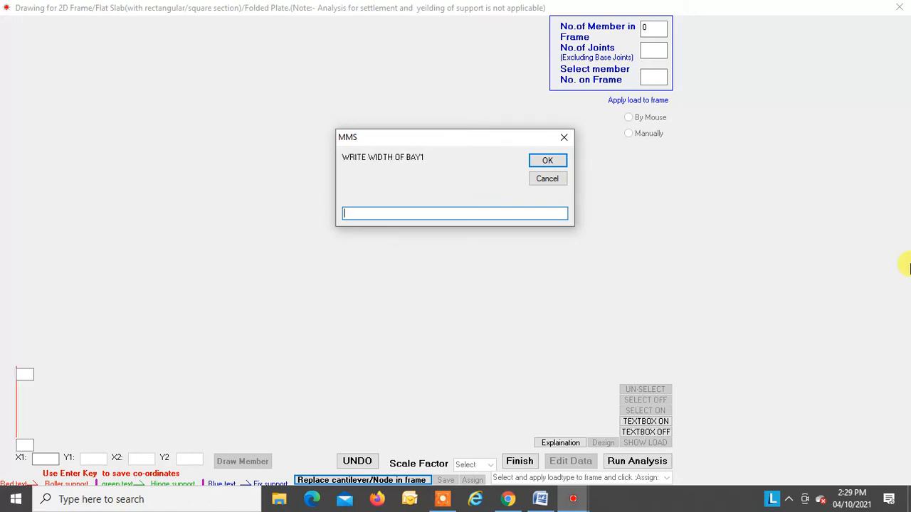
key(Return)
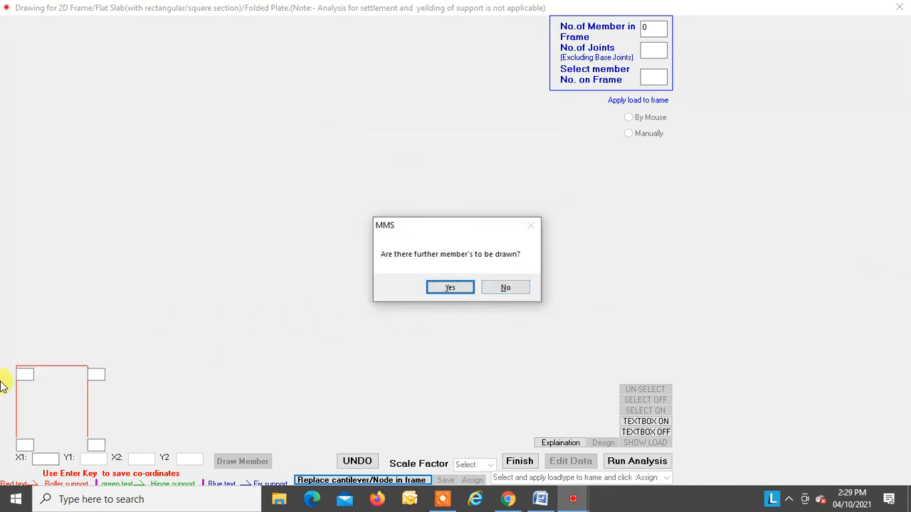
click(498, 288)
click(487, 289)
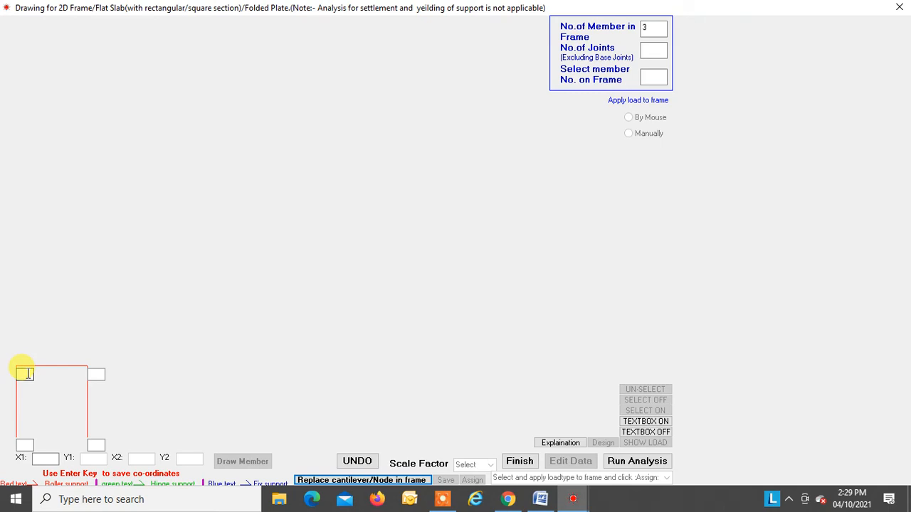
Step: Number the upper joints of the frame 1 and 2 and the base joints 3 and 4
click(25, 373)
text(1)
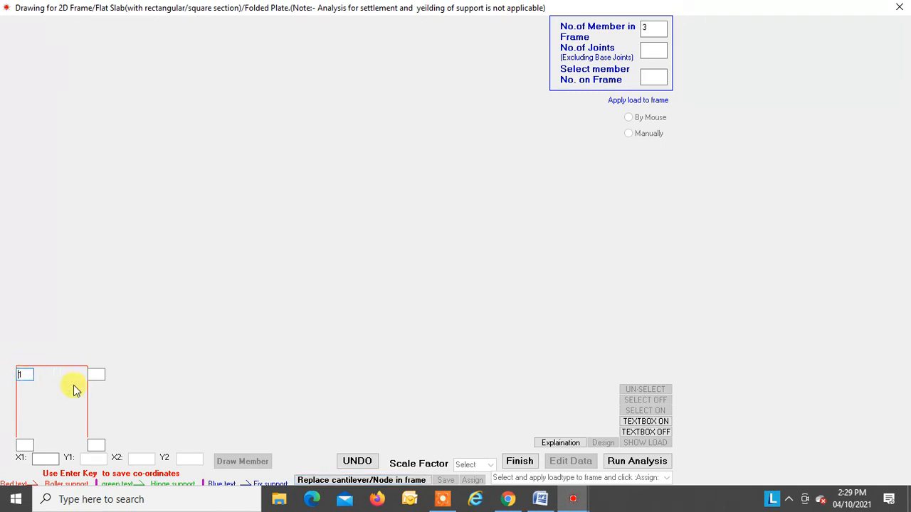
click(97, 374)
text(2)
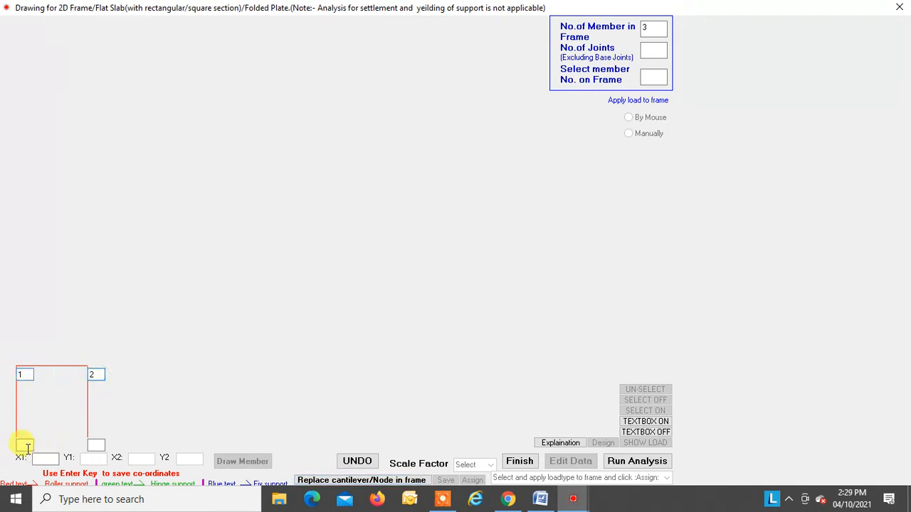
click(27, 446)
text(3)
click(97, 444)
text(4)
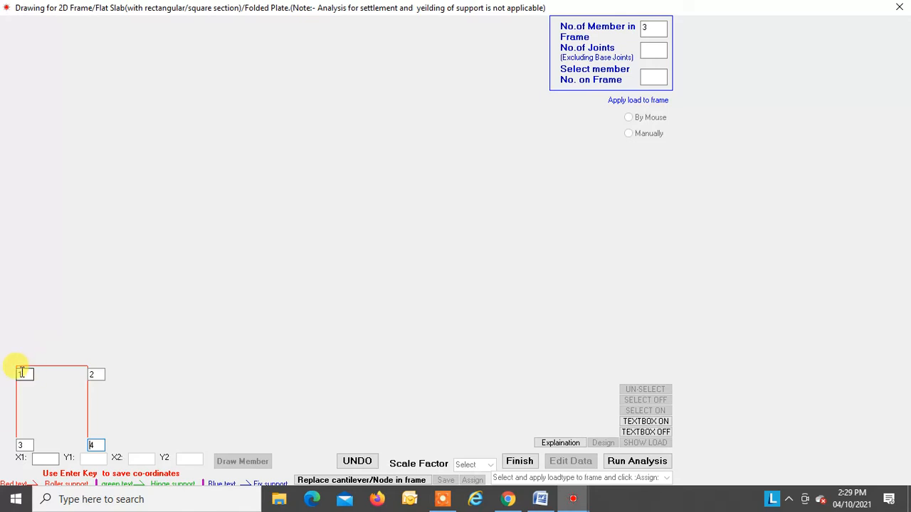
Step: Finish the drawing, confirm the joint numbering, and set 2 frame joints and 2 supports
click(519, 461)
click(607, 379)
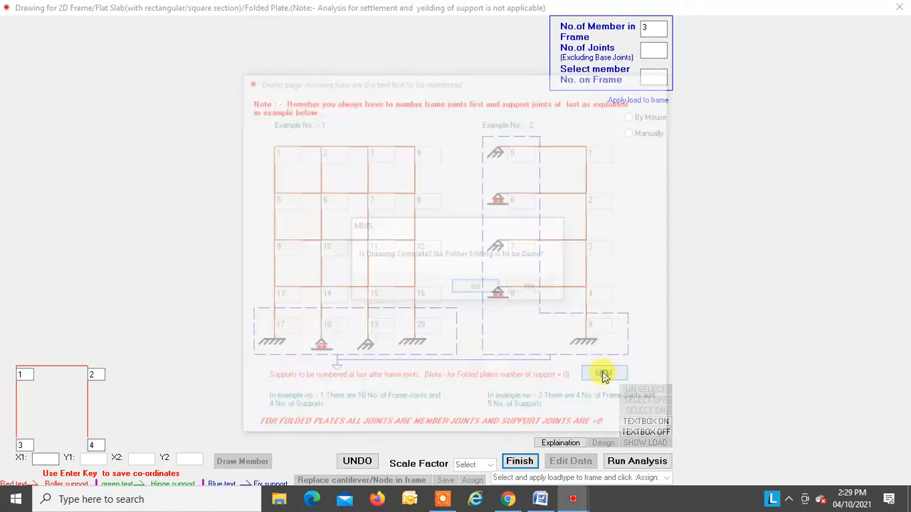
click(471, 288)
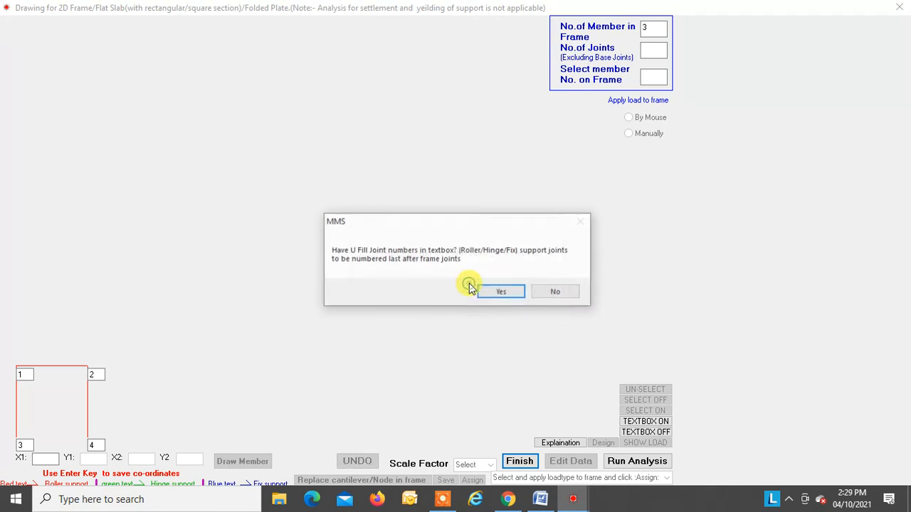
click(504, 293)
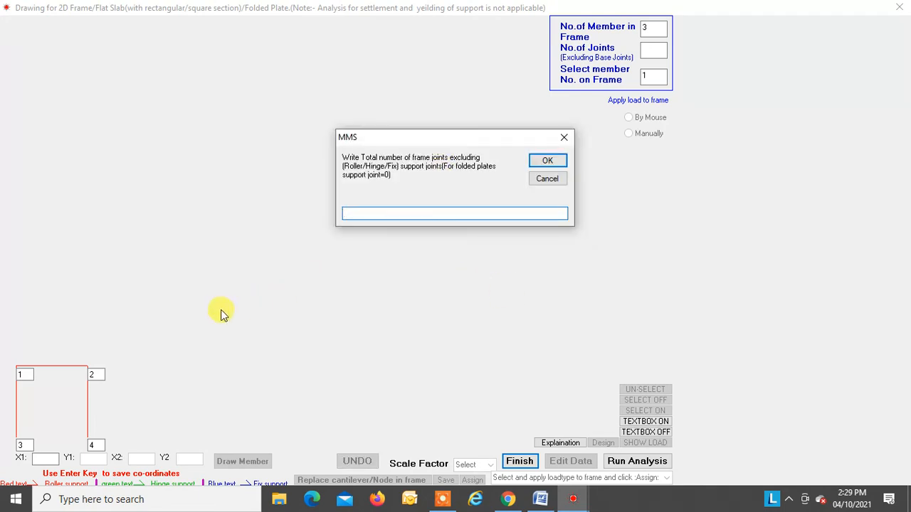
text(2)
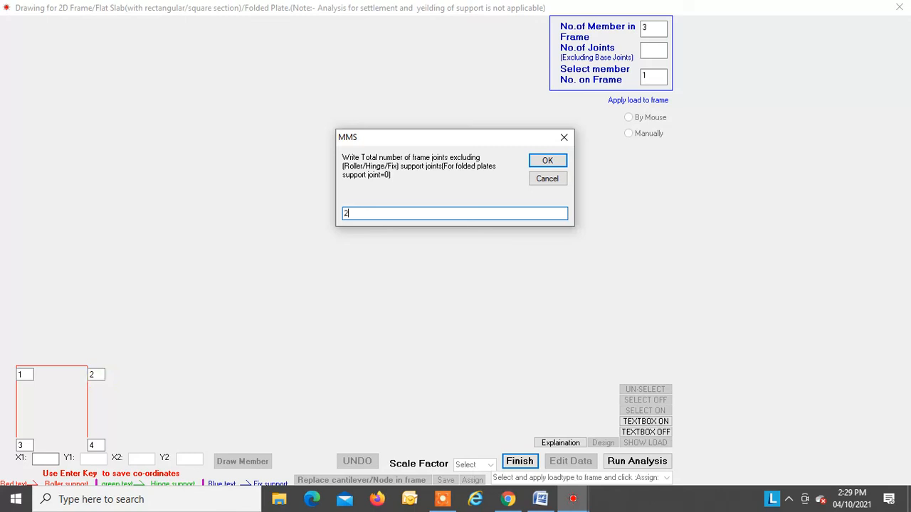
key(Return)
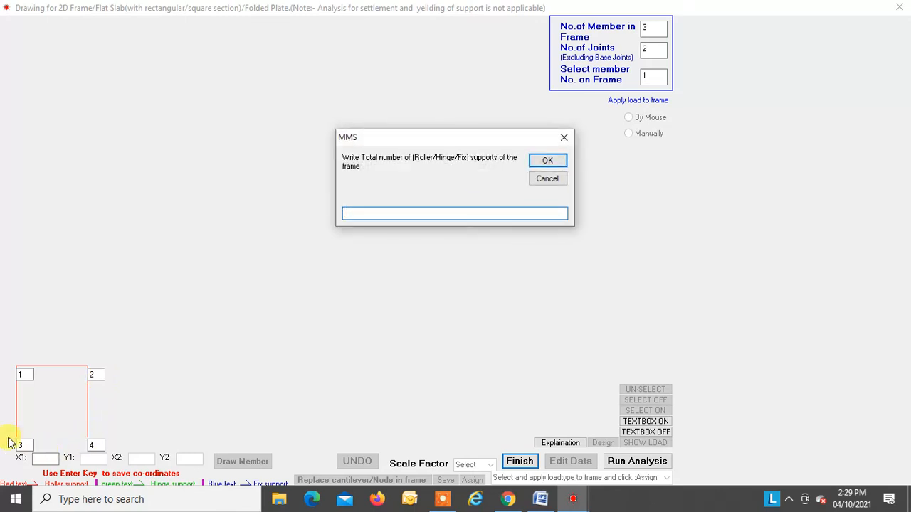
text(2)
key(Return)
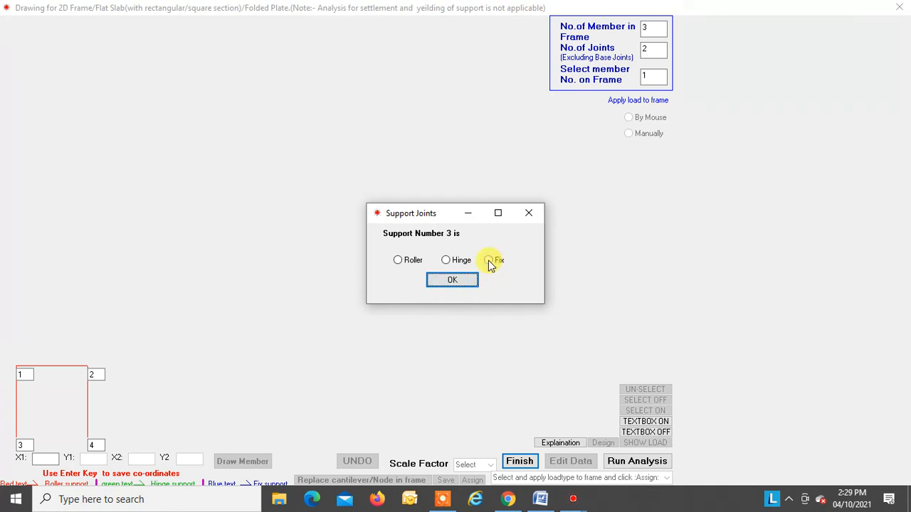
Step: Define both base supports, joints 3 and 4, as fixed
click(489, 261)
click(454, 279)
click(490, 261)
click(466, 281)
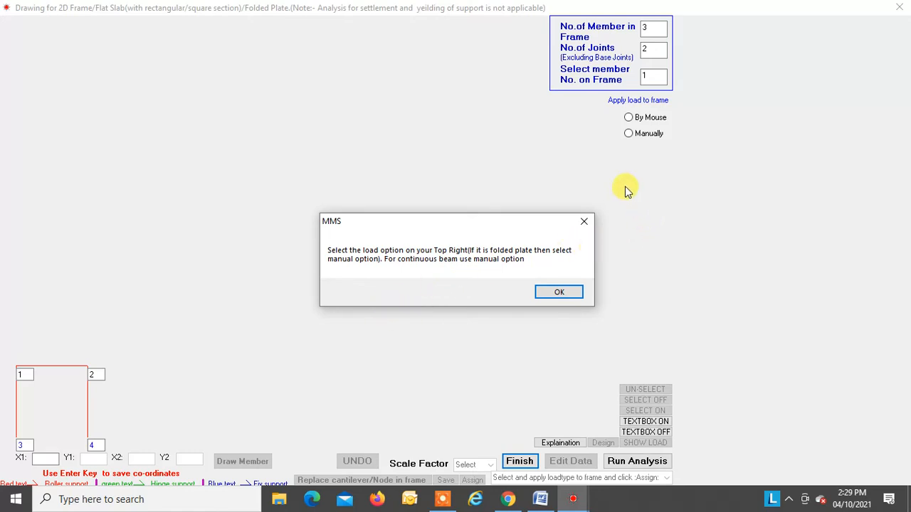
Step: Choose load application by mouse and assign a member width in metres to all three frame members
click(559, 292)
click(629, 118)
click(663, 479)
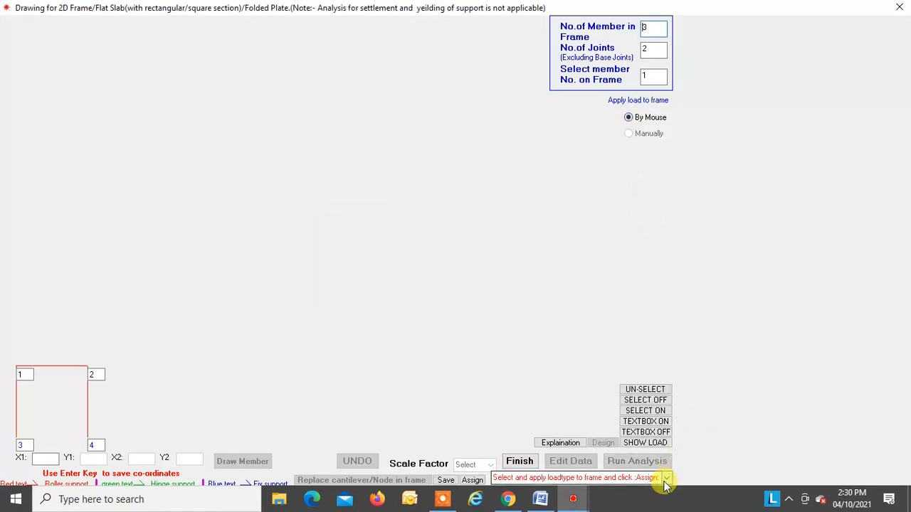
click(505, 345)
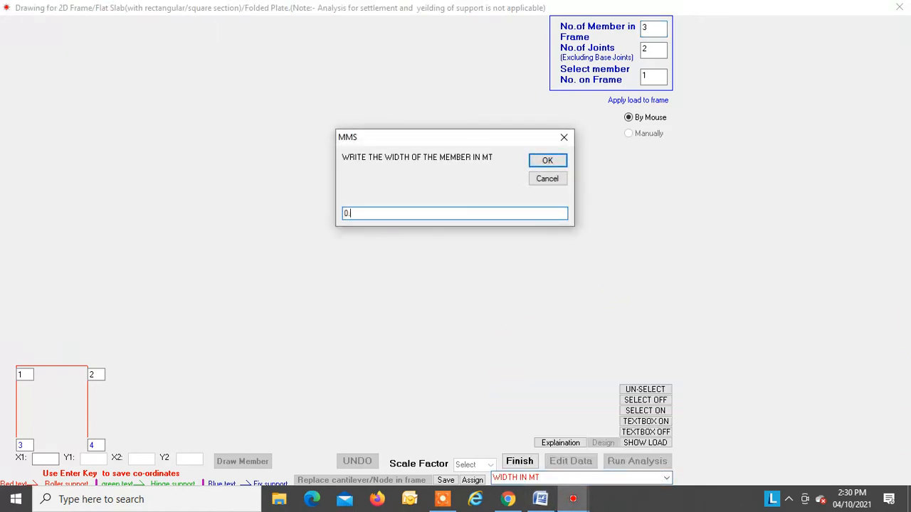
key(Return)
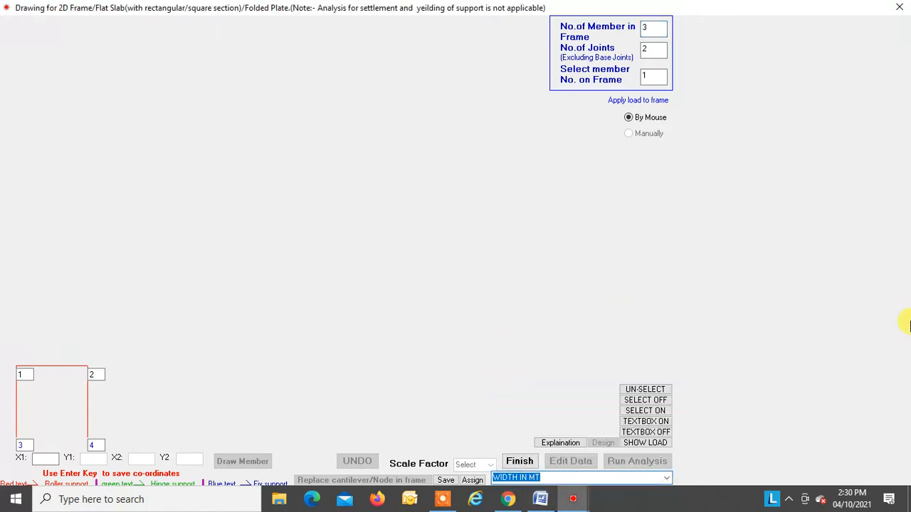
click(626, 410)
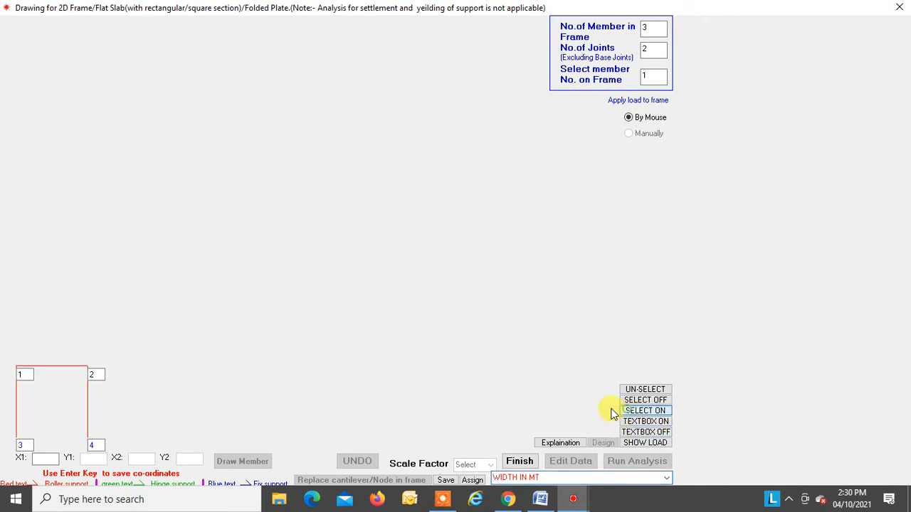
drag(6, 361, 111, 435)
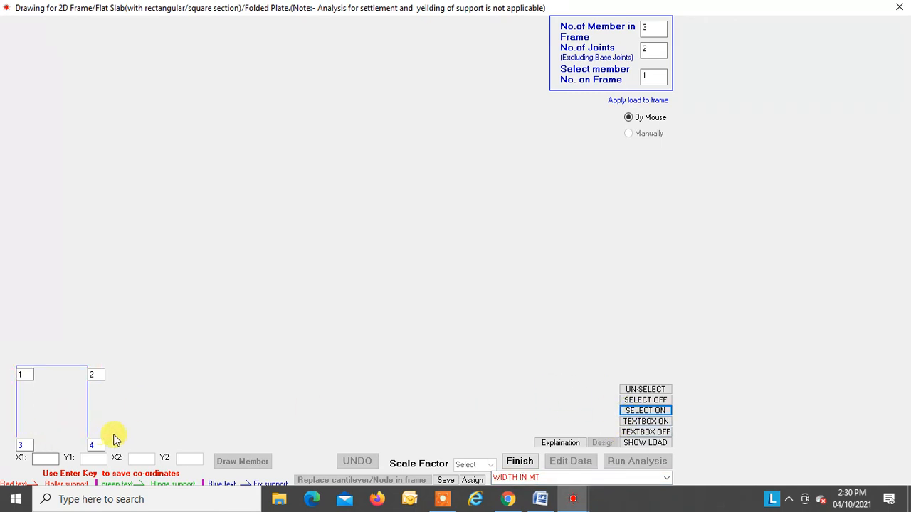
click(472, 480)
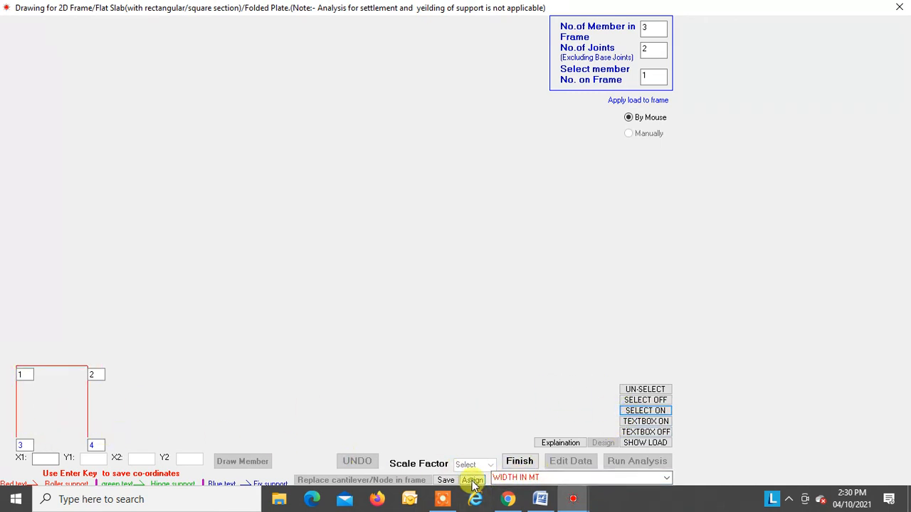
Step: Enter a member depth in metres and assign it to all three frame members
click(665, 476)
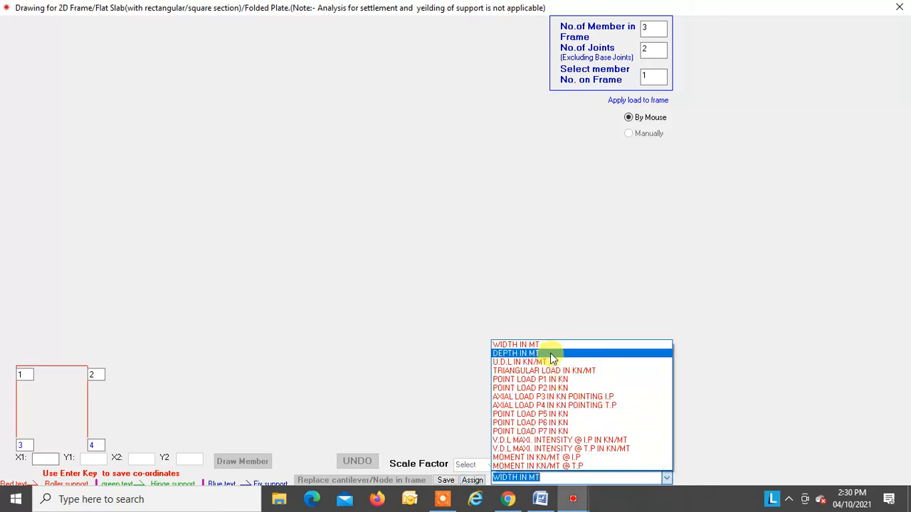
click(550, 353)
text(0.45)
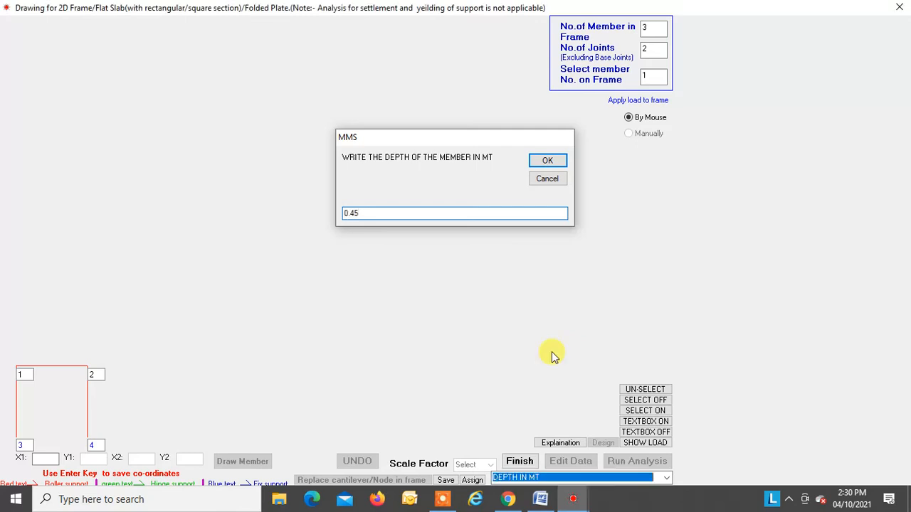
key(Return)
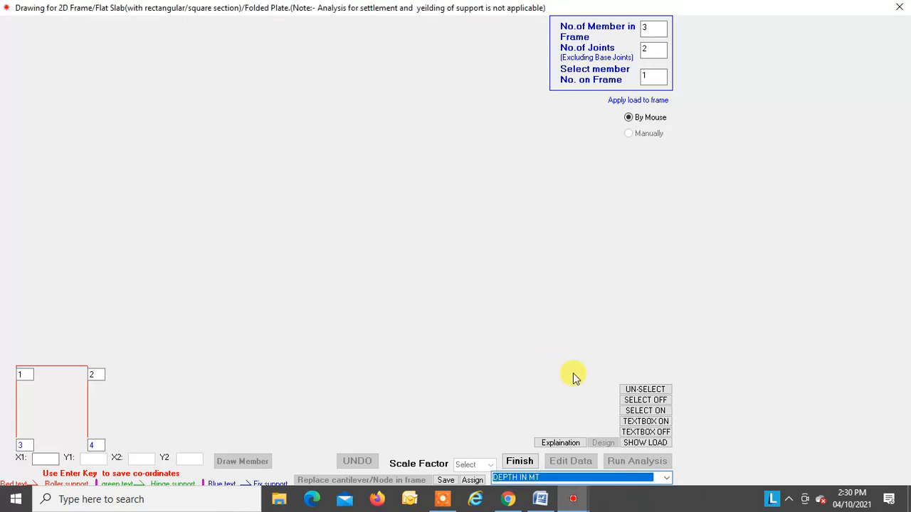
click(635, 411)
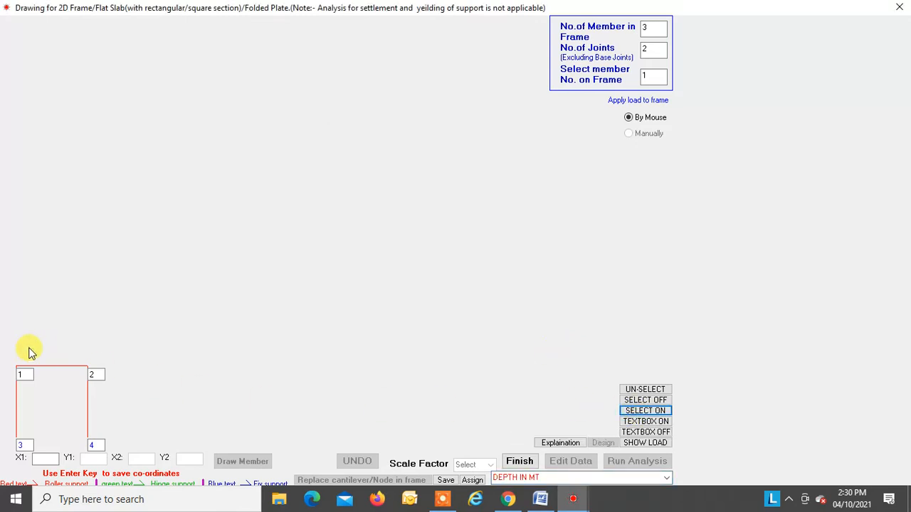
drag(12, 358, 101, 434)
click(473, 480)
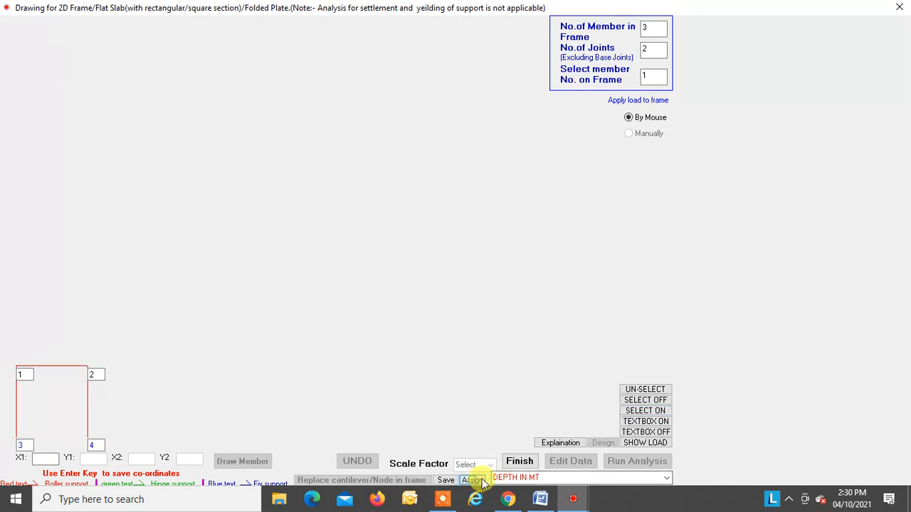
Step: Assign a 10 kN axial load P3 pointing to the initial point on column M1 between joints 3 and 1
click(663, 479)
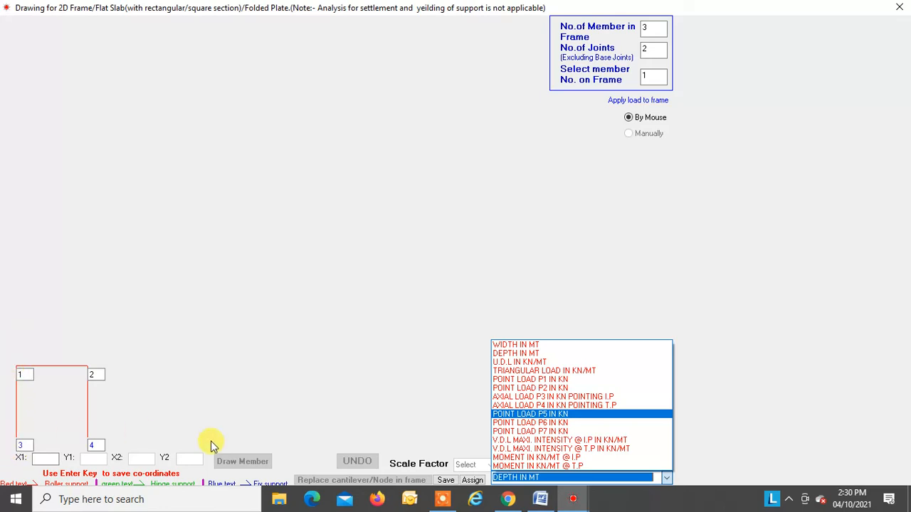
click(562, 396)
text(10)
key(Return)
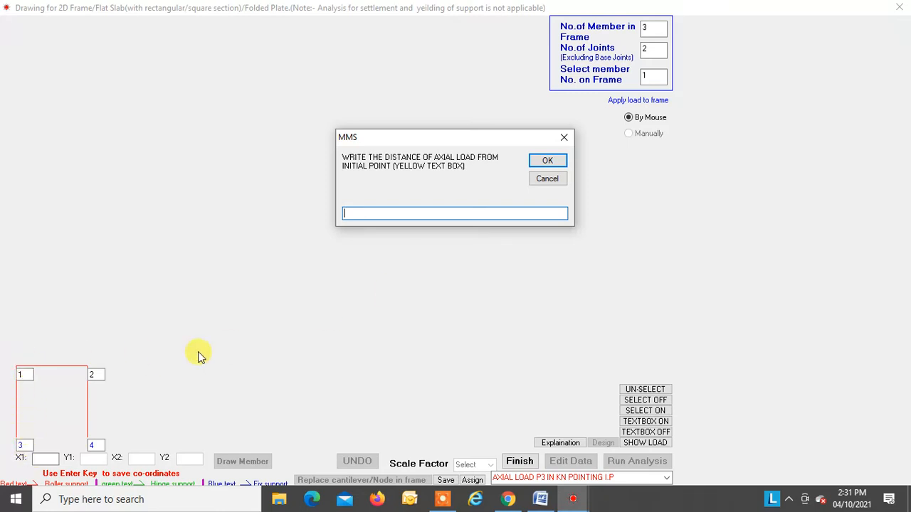
key(Return)
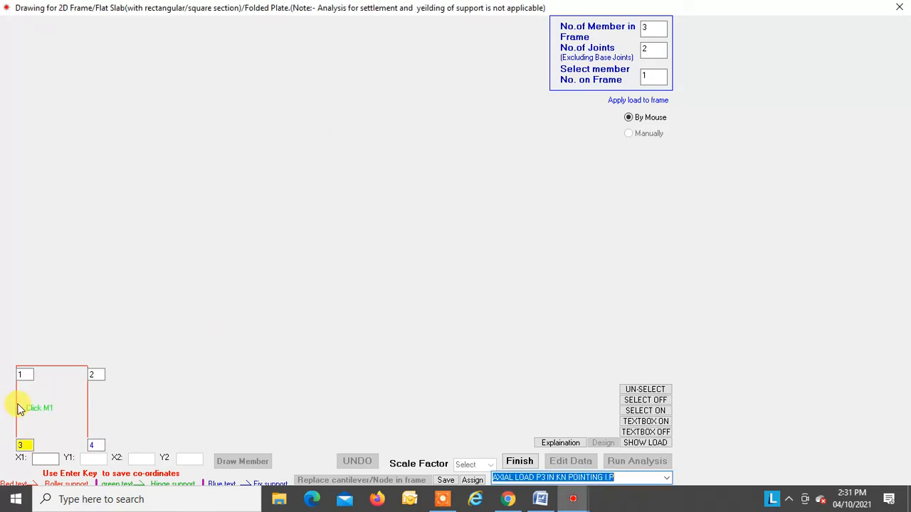
click(472, 481)
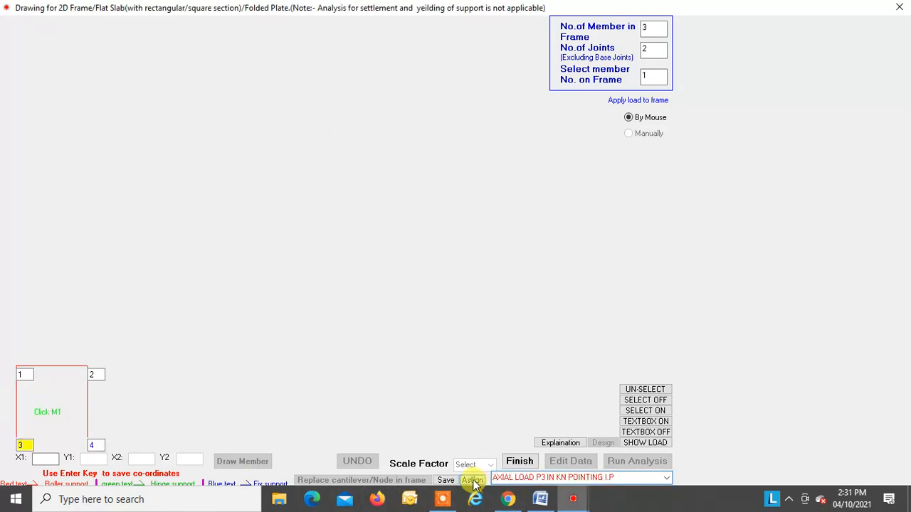
Step: Show the point loads on the frame to check the axial load's direction, and close the load display
click(636, 441)
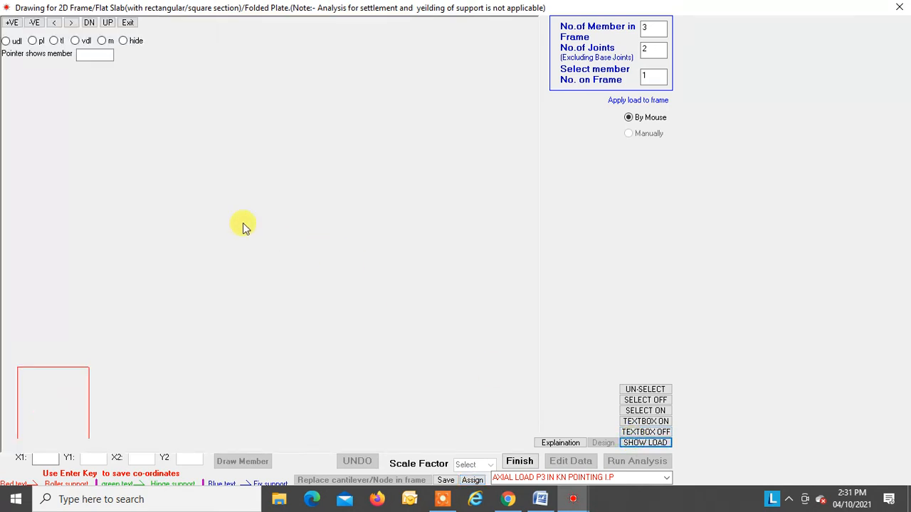
click(32, 40)
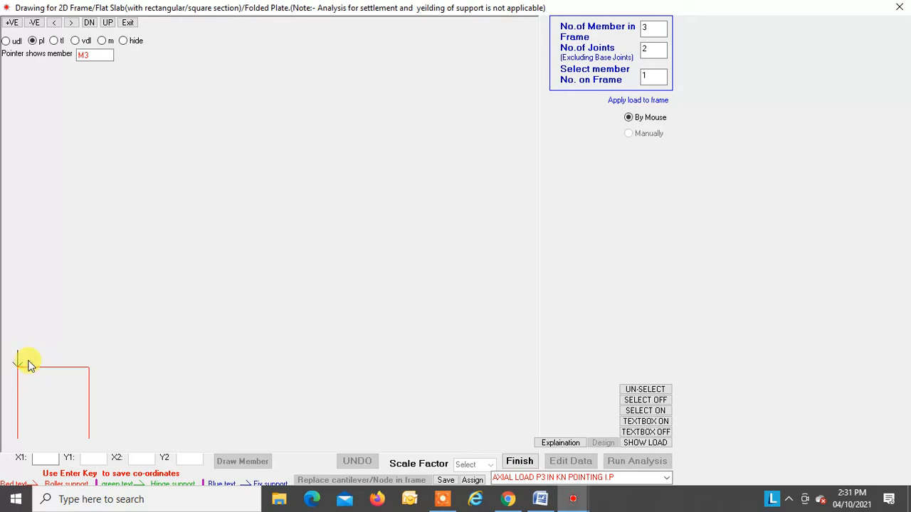
click(121, 41)
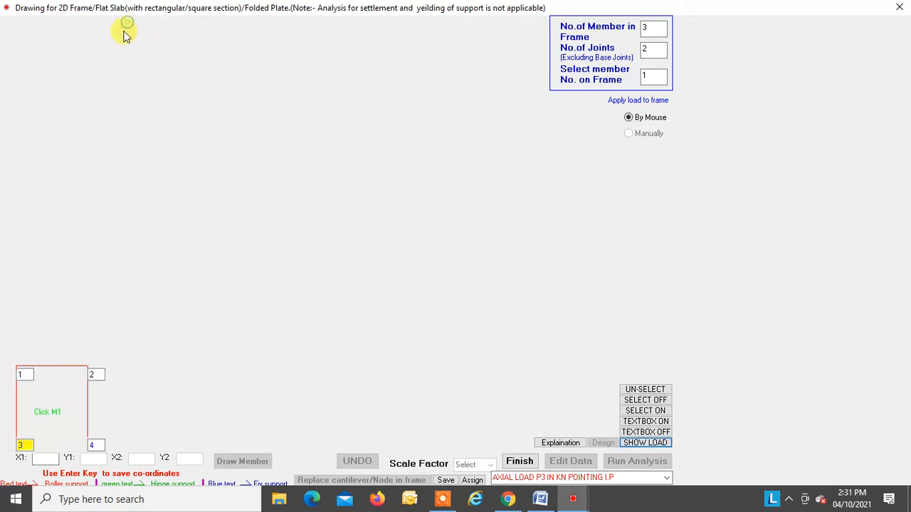
Step: Assign a clockwise moment of 50 kN-m at the initial point, joint 1, of beam M3
click(664, 478)
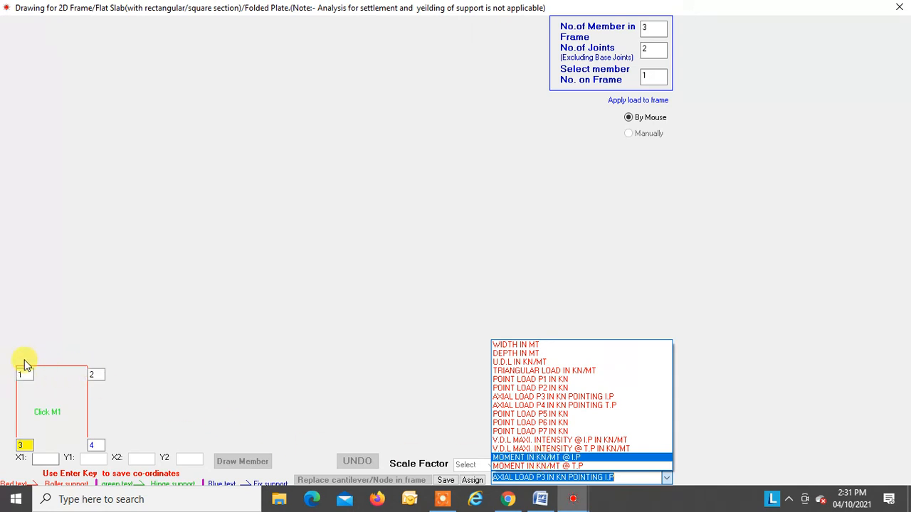
click(557, 458)
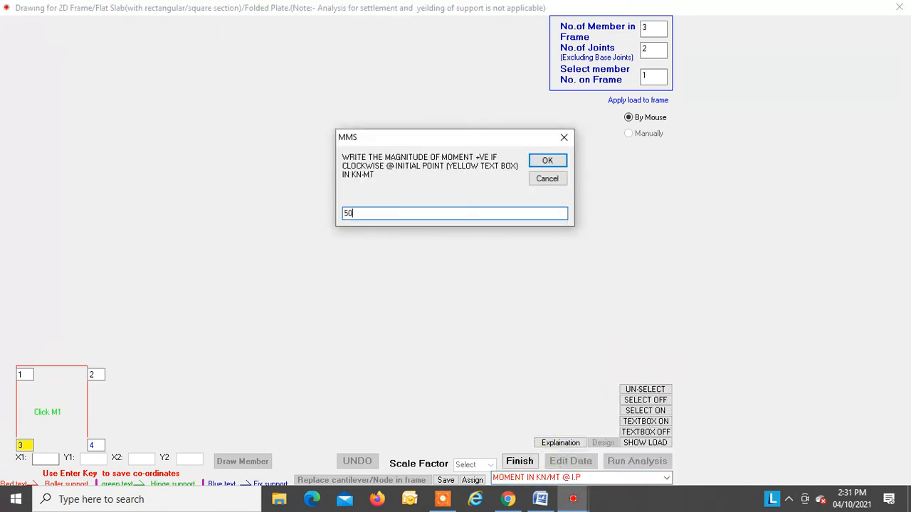
key(Return)
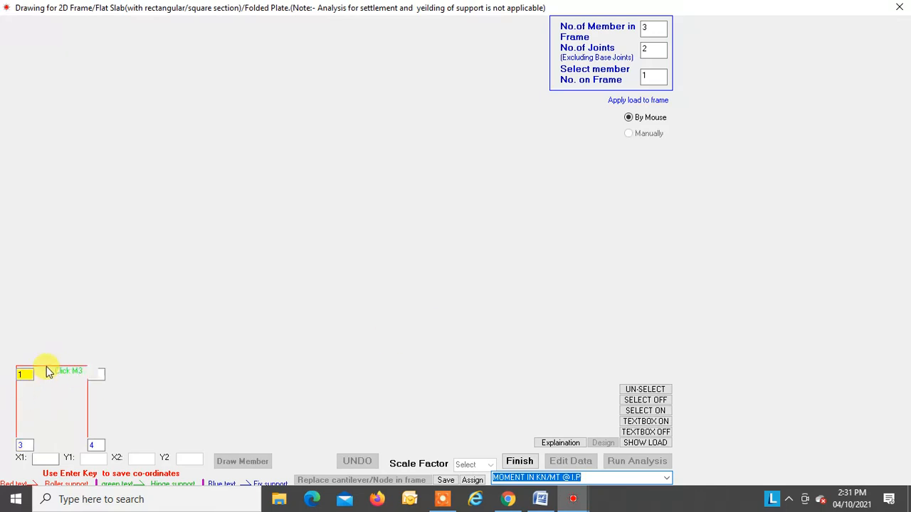
click(473, 481)
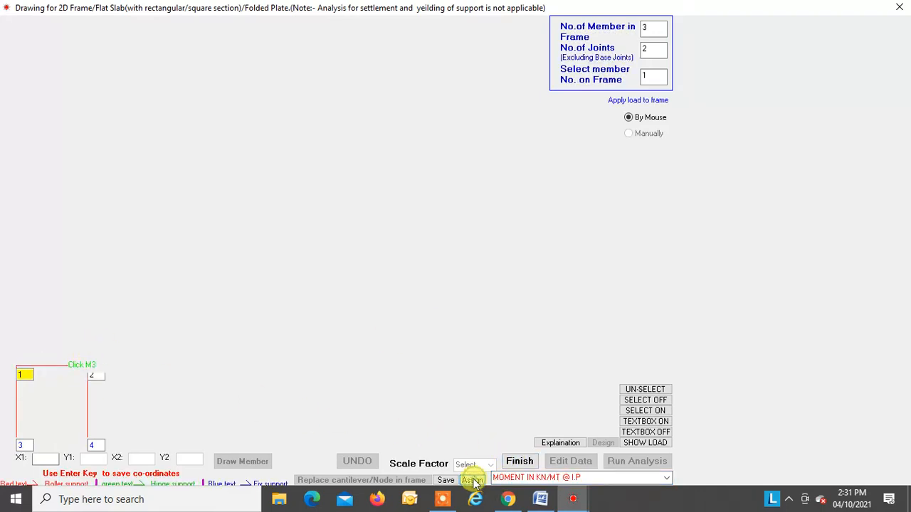
Step: Show the moment and the point loads on the frame to check them at joint 1, and close the load display
click(637, 442)
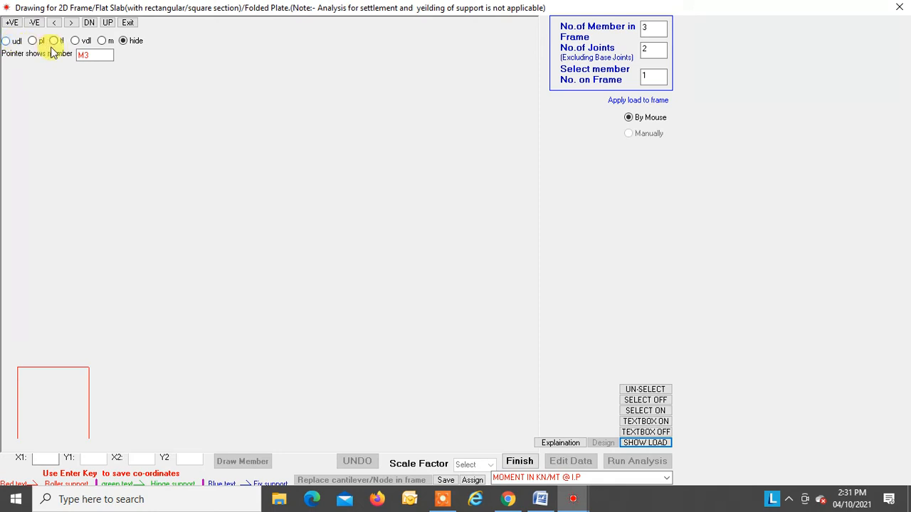
click(101, 40)
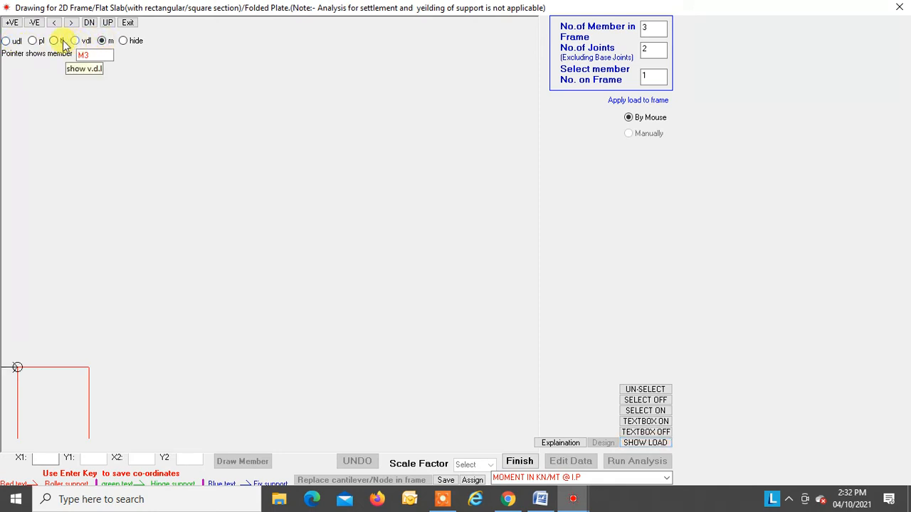
click(32, 40)
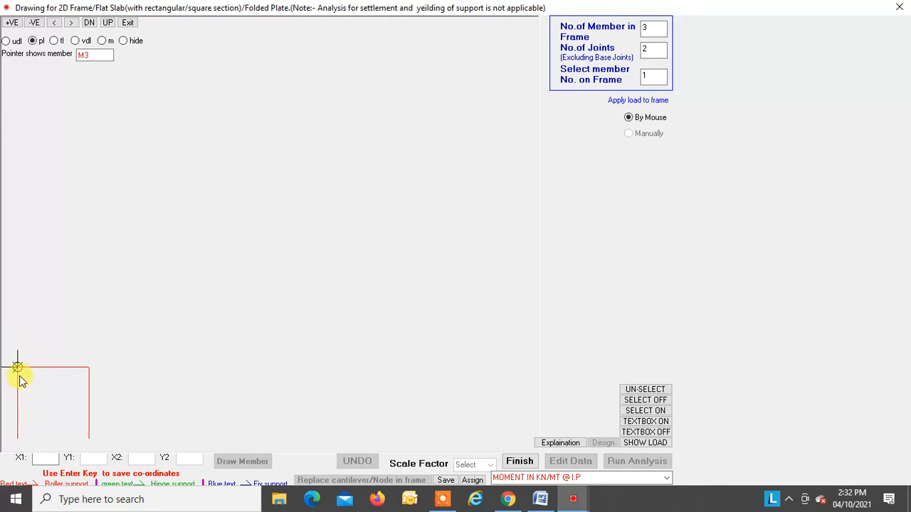
click(125, 40)
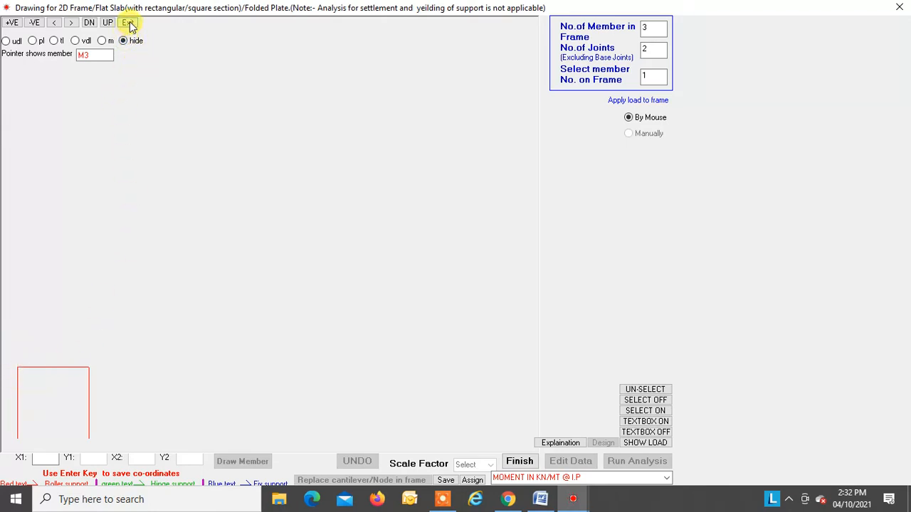
click(128, 23)
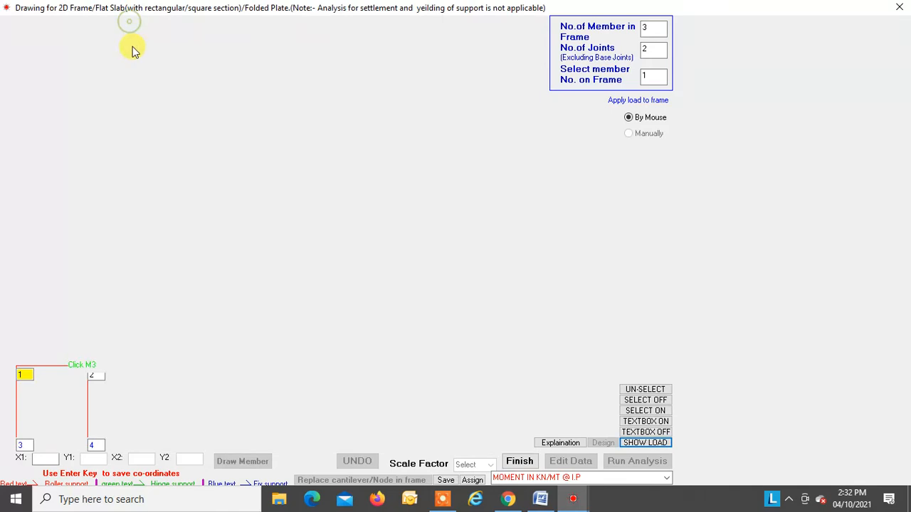
Step: Save the frame's load data to a data file named cant
click(447, 481)
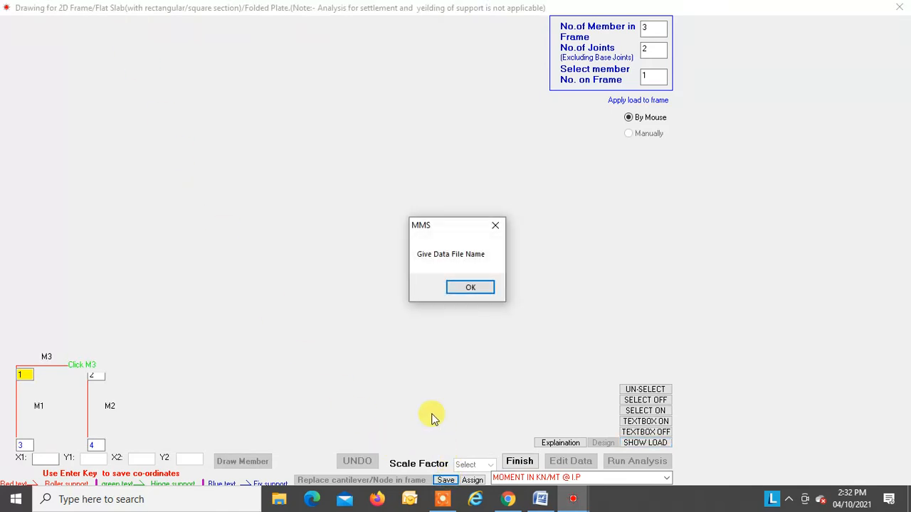
click(467, 288)
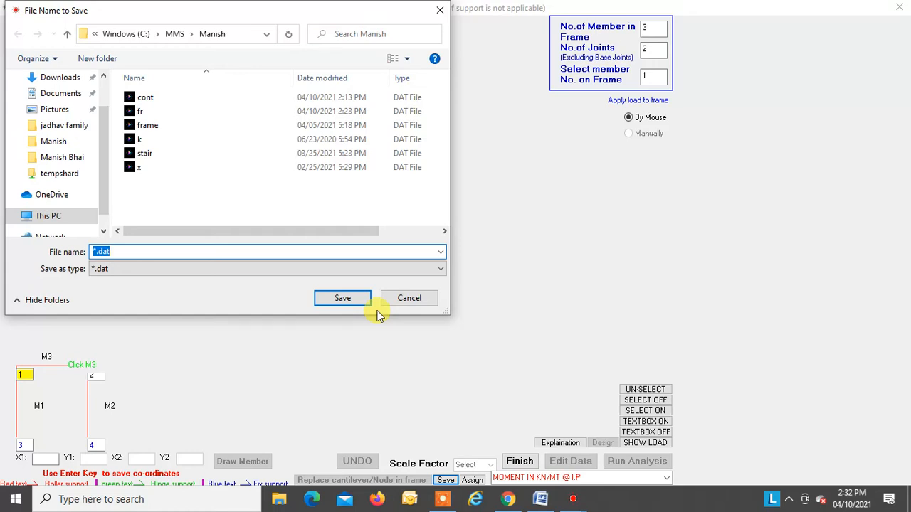
text(cant)
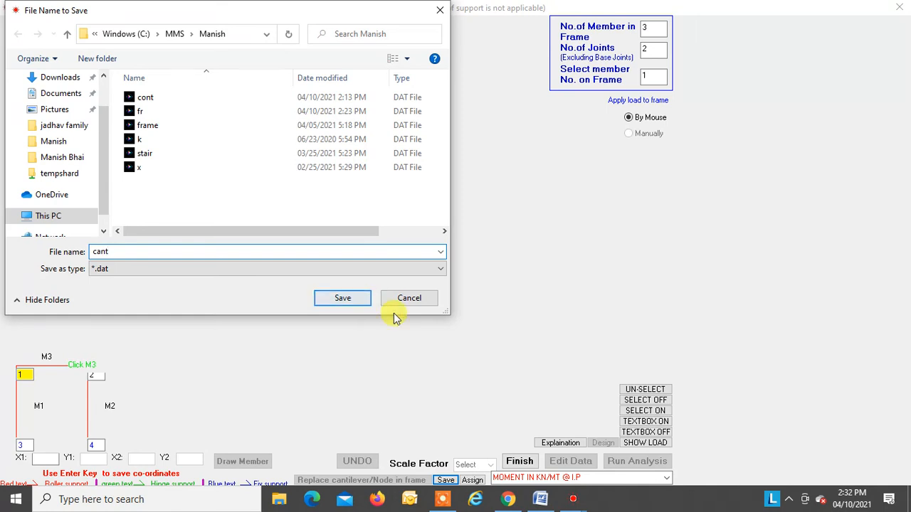
click(358, 301)
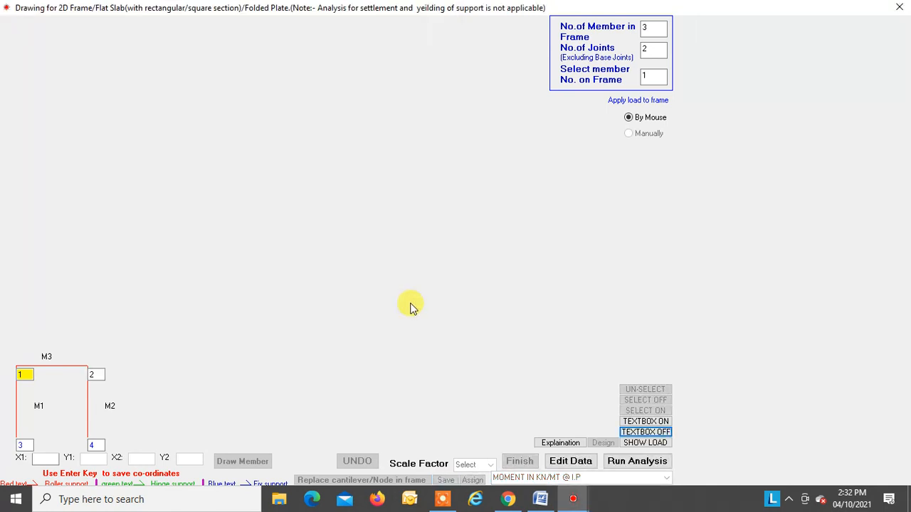
Step: Run the frame input and the analysis using individual-case load factors of 1 for both vertical and lateral loads
click(627, 461)
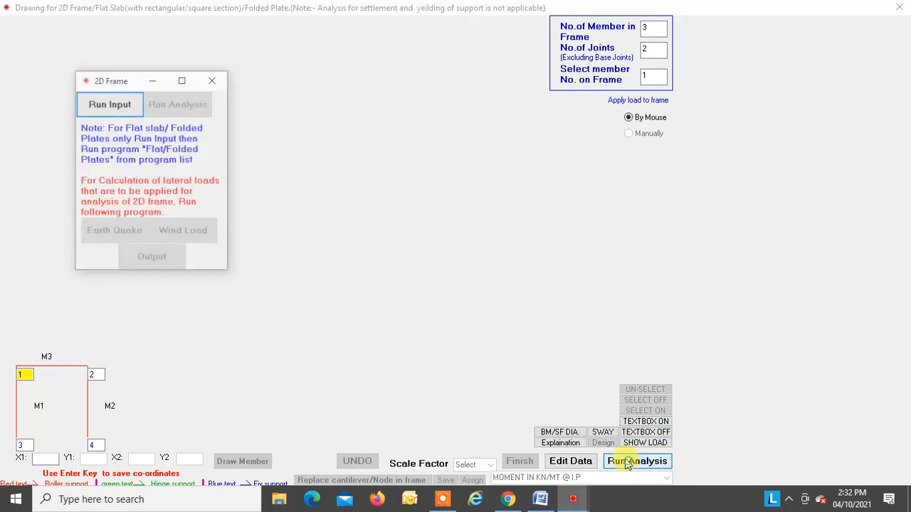
click(122, 103)
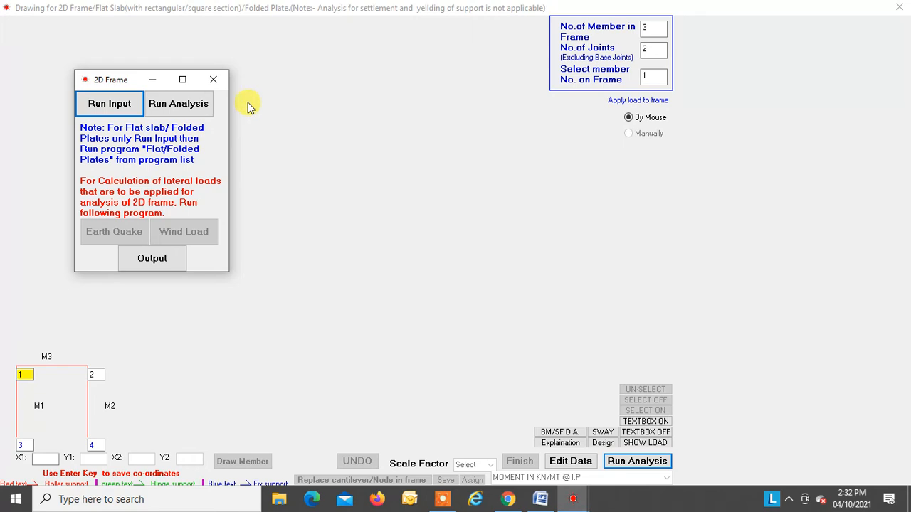
click(178, 103)
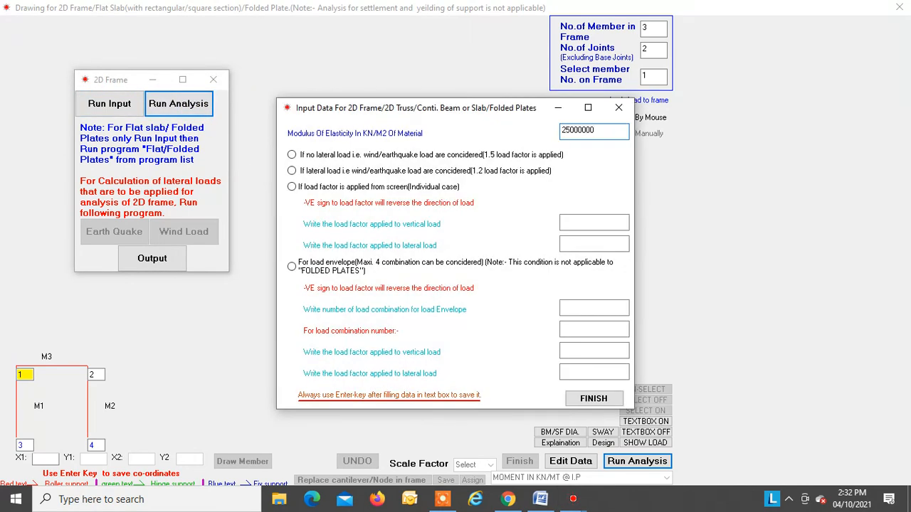
click(291, 188)
text(1)
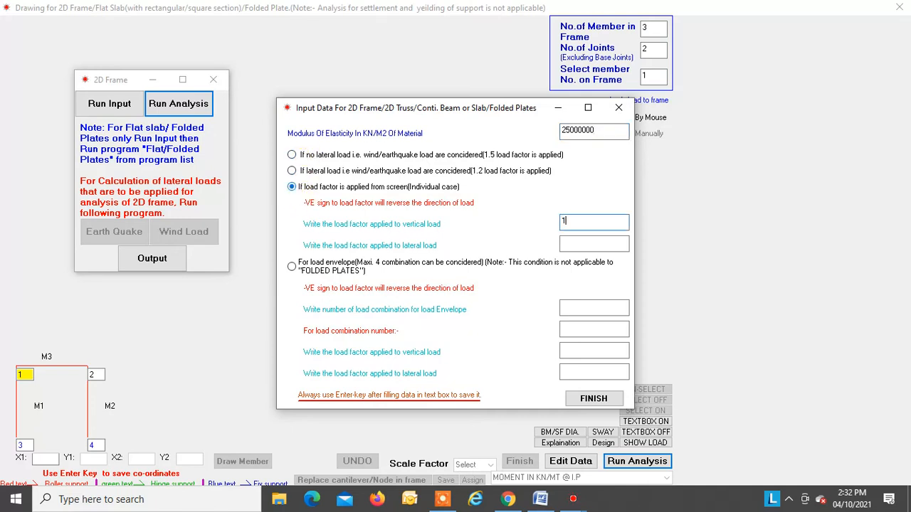
key(Return)
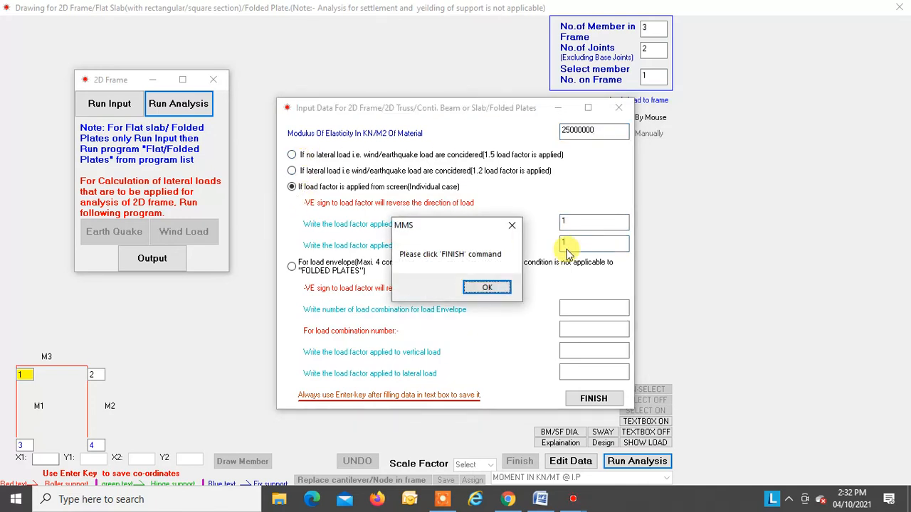
click(487, 288)
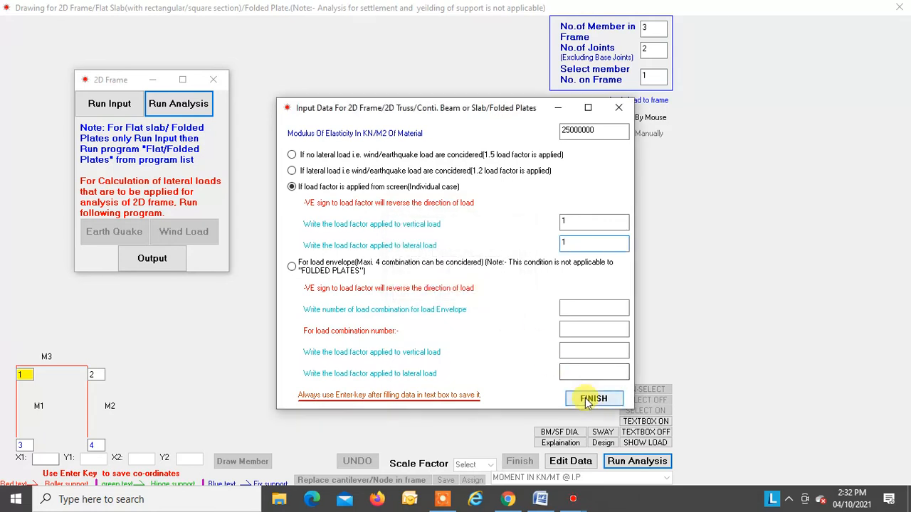
click(584, 397)
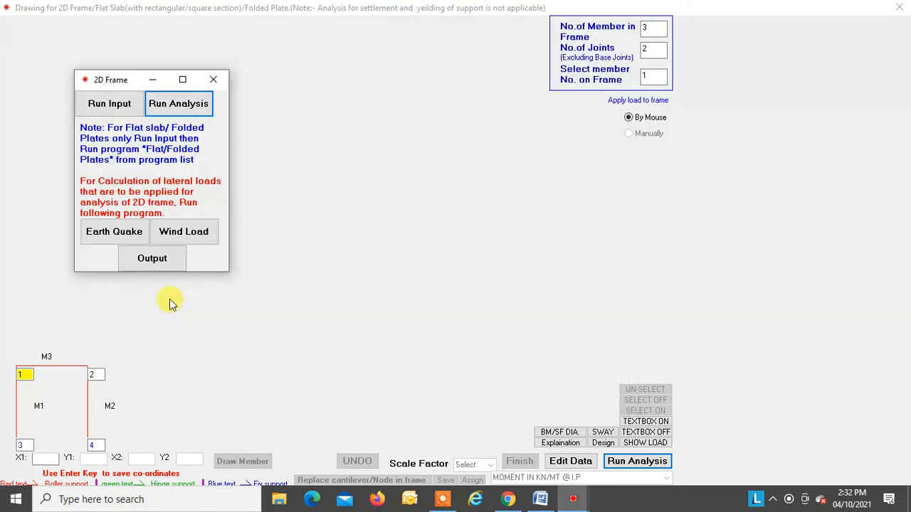
Step: Open the analysis output, read the final member moments and axial forces, and close the output and run windows
click(164, 262)
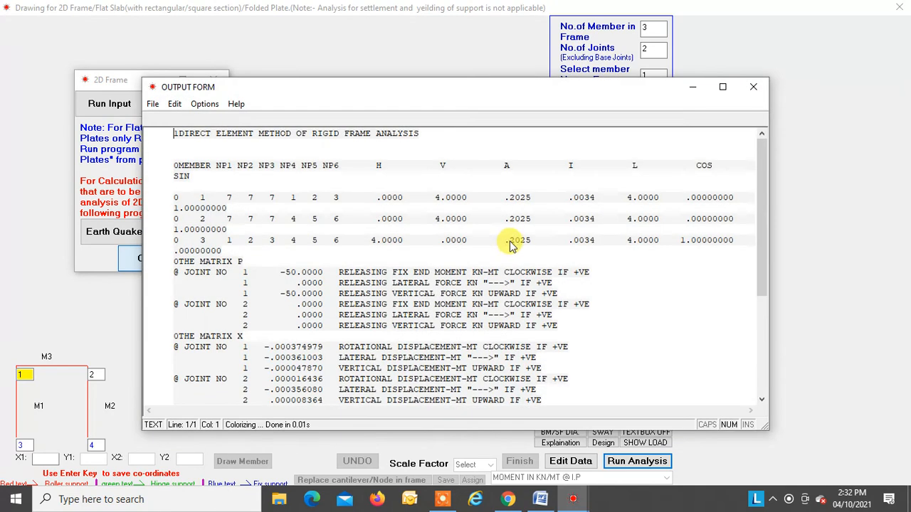
scroll(509, 243, down, 5)
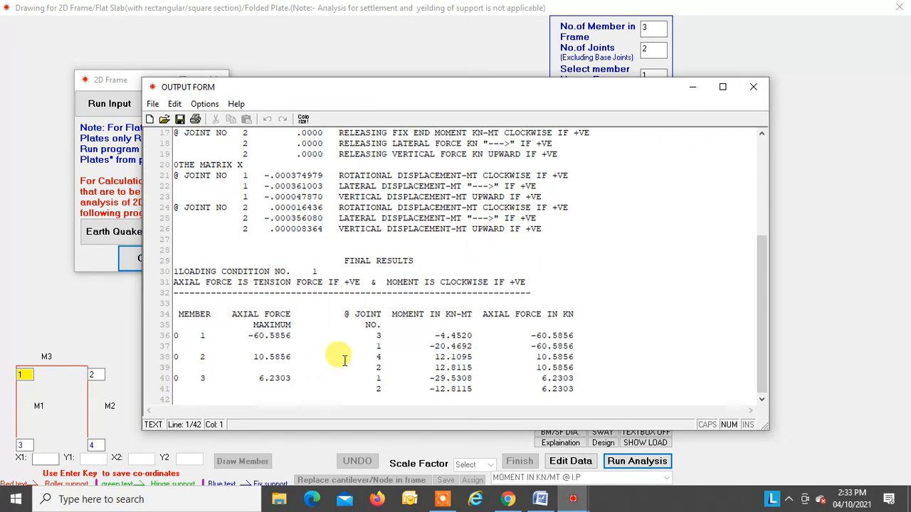
click(751, 88)
click(216, 79)
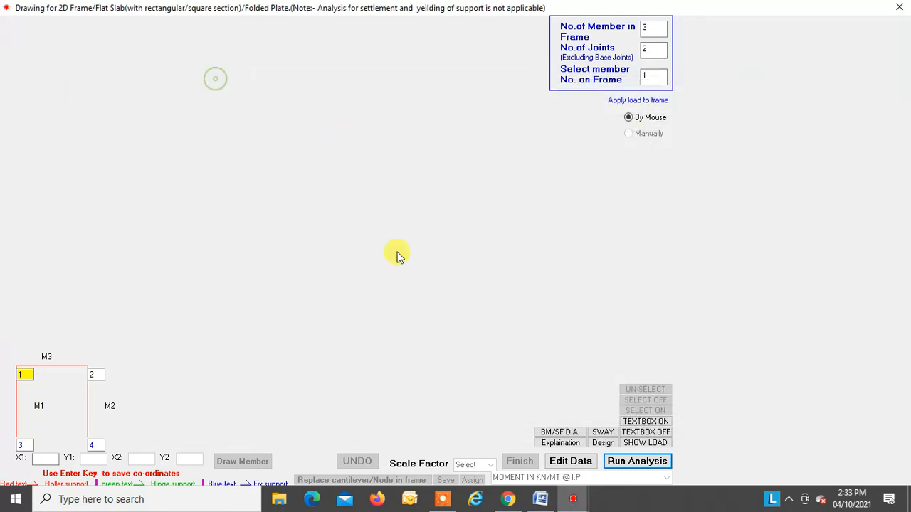
Step: View the frame's sway shape, bending moment diagram and shear force diagram, and leave the diagram display
click(601, 432)
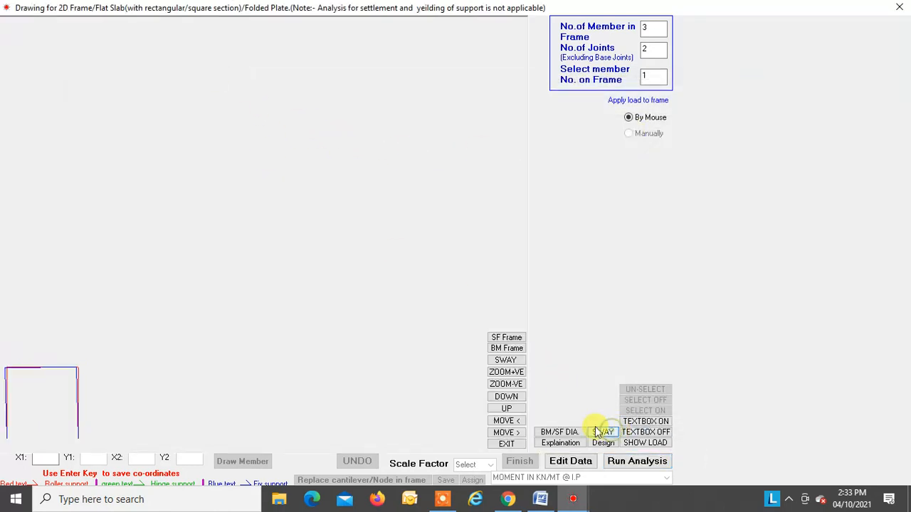
click(506, 347)
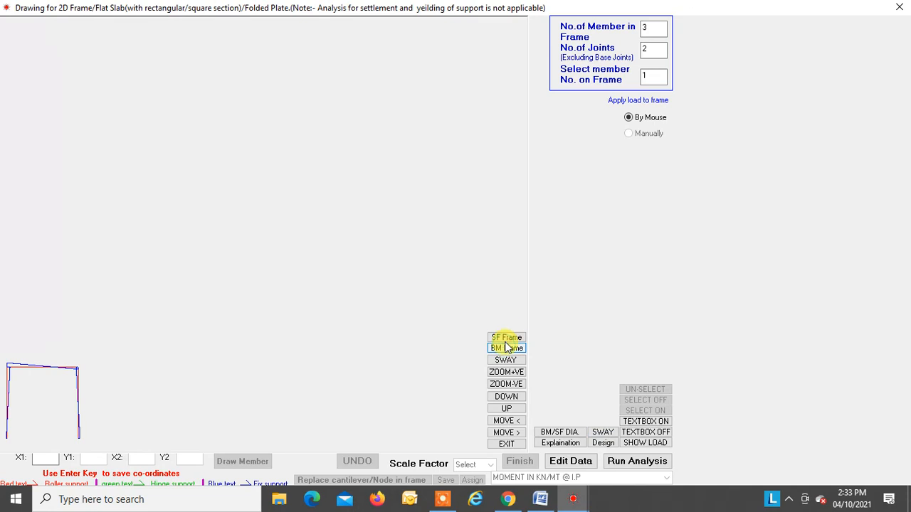
click(506, 338)
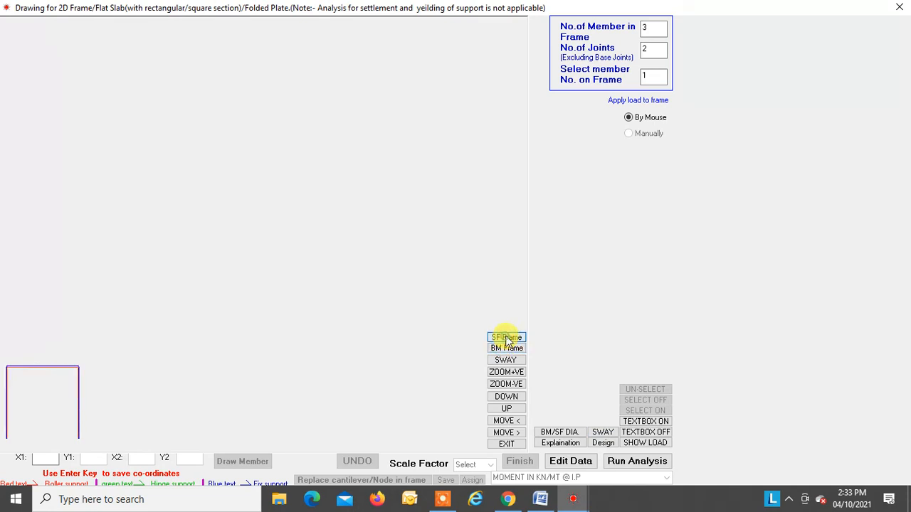
click(506, 443)
Step: Display the shear force and bending moment diagrams of member 3, and close the diagram window
mouse_move(29, 373)
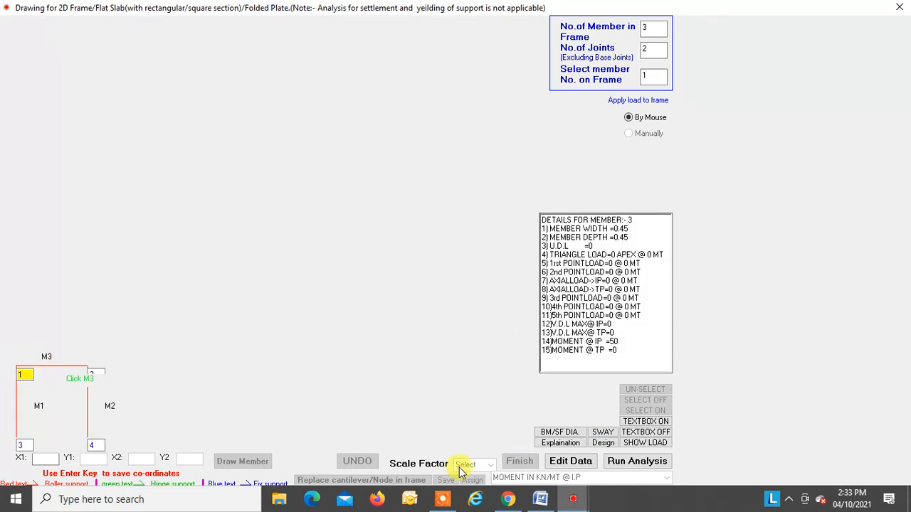
click(559, 433)
click(620, 401)
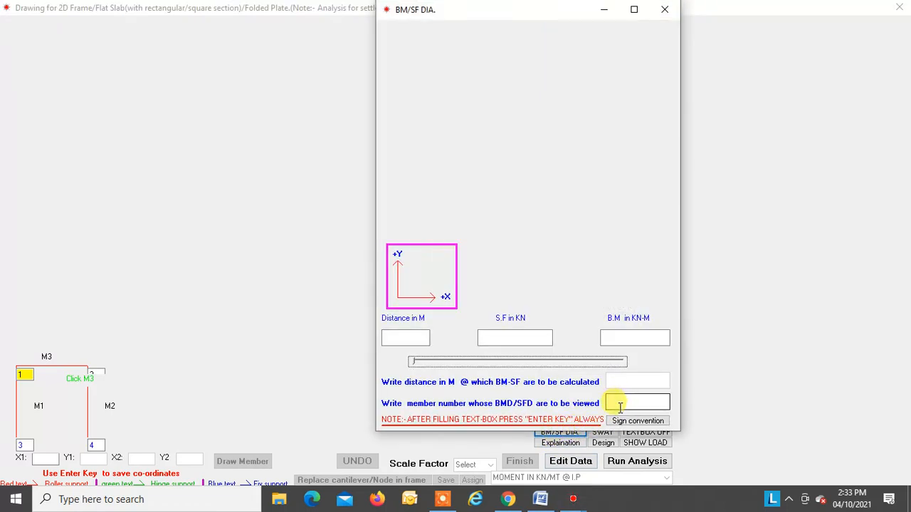
text(3)
key(Return)
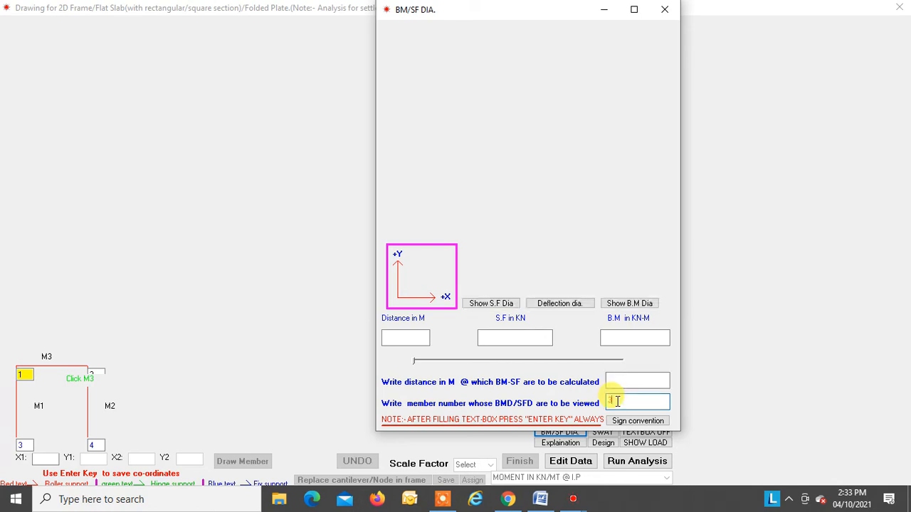
click(477, 303)
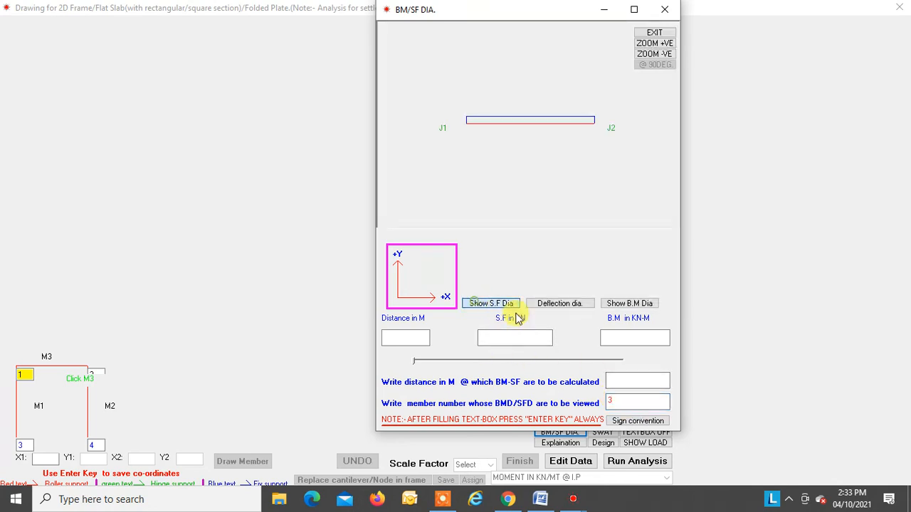
click(630, 306)
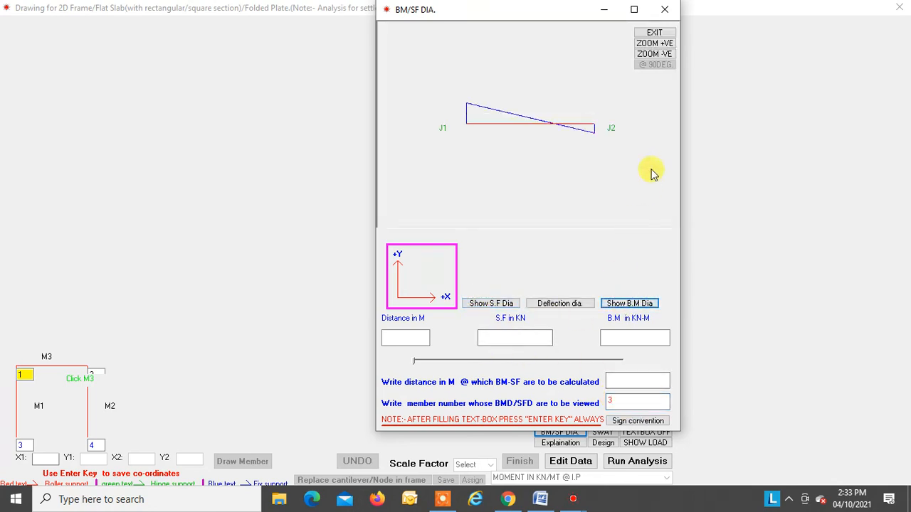
click(662, 7)
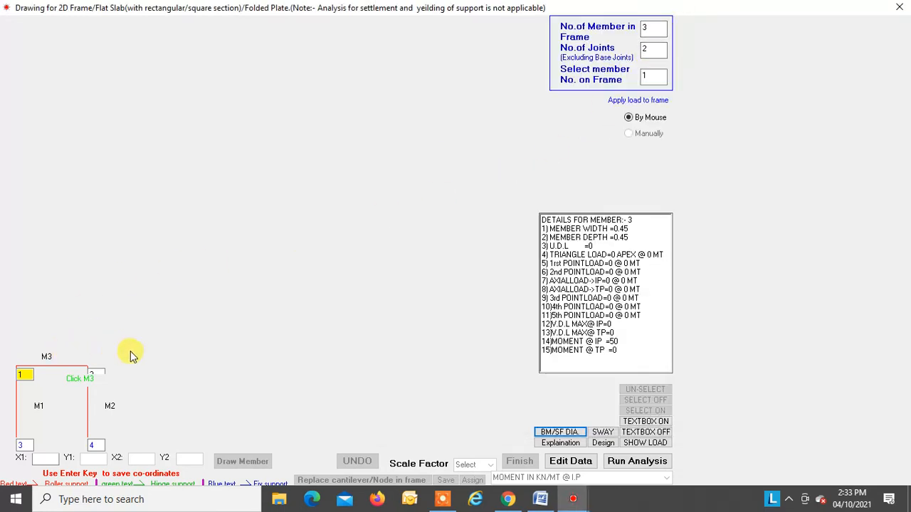
Step: Close the frame drawing and switch to the Word notes at the section on applying lateral and axial forces in 2D frames
click(900, 8)
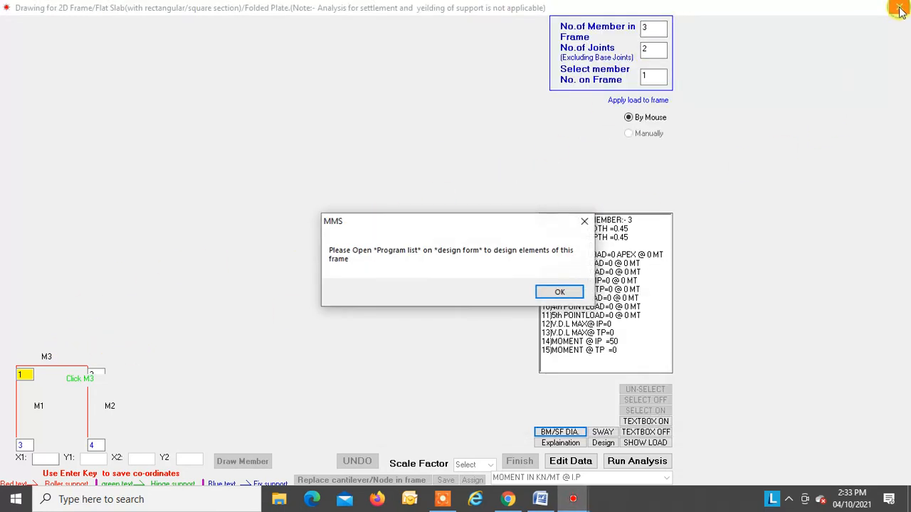
click(560, 292)
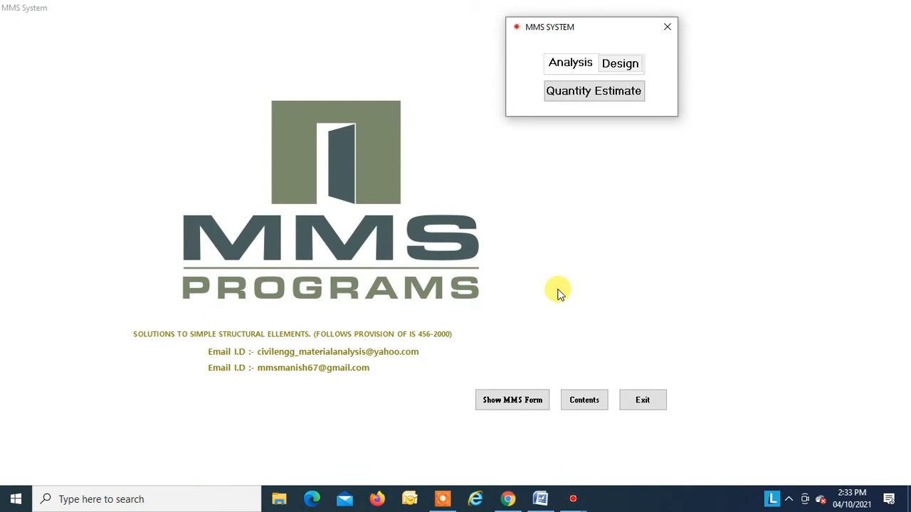
click(542, 498)
scroll(401, 281, down, 4)
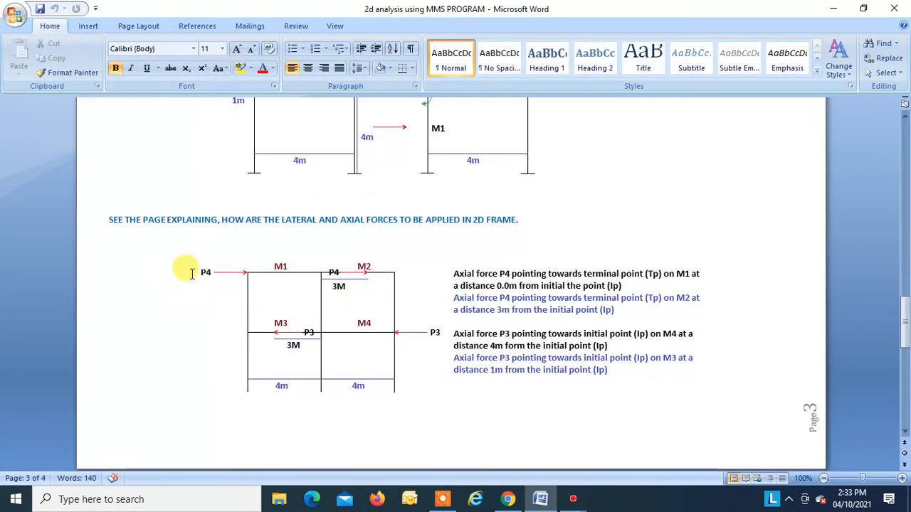
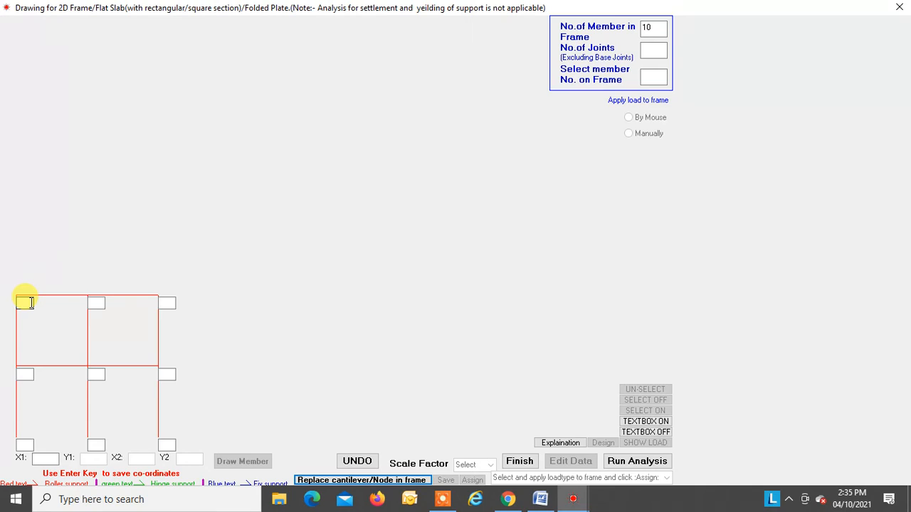
Step: Number the frame's joints 1 to 3 along the top, 4 to 6 at mid-height and 7 to 9 at the base
text(1)
click(96, 304)
text(2)
click(166, 304)
text(3)
click(24, 373)
text(4)
click(96, 374)
text(5)
click(24, 444)
text(7)
click(96, 446)
text(8)
click(166, 446)
text(9)
Step: Finish the frame drawing, confirming the joint numbering, with 6 frame joints and 3 supports
click(519, 461)
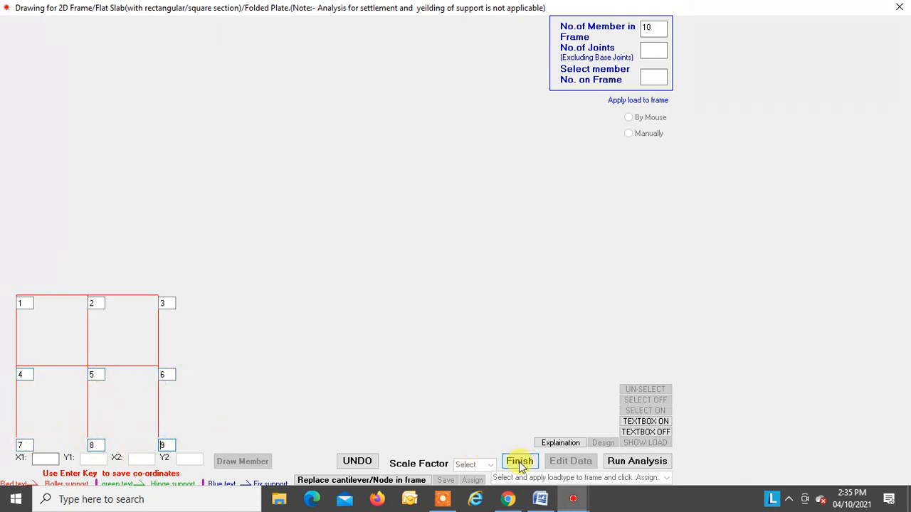
click(604, 373)
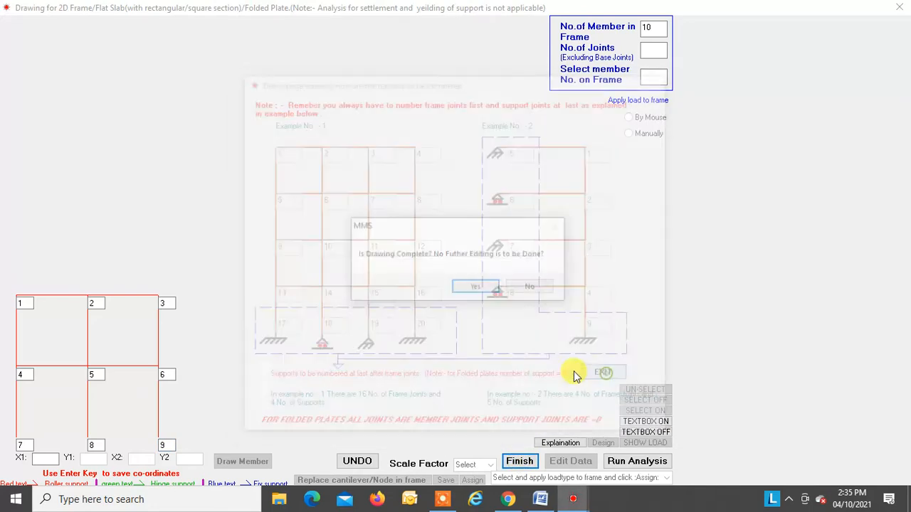
click(476, 285)
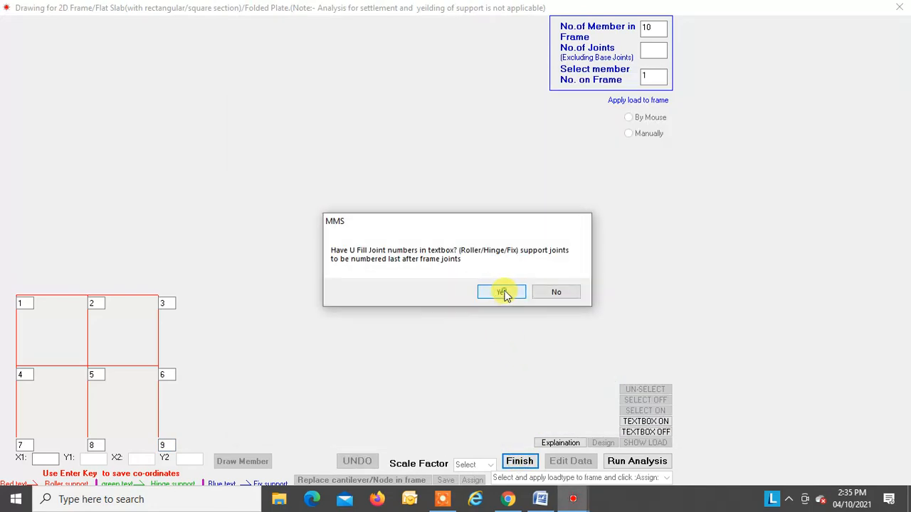
click(502, 292)
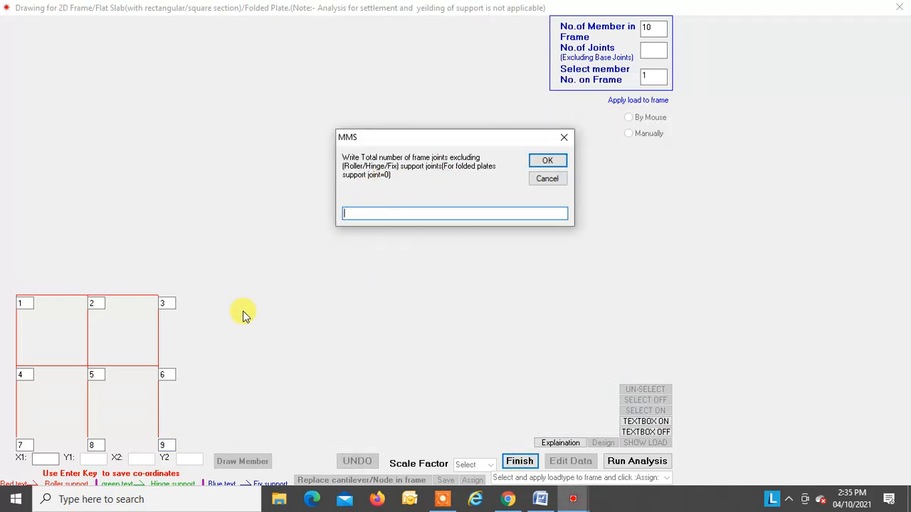
text(6)
key(Return)
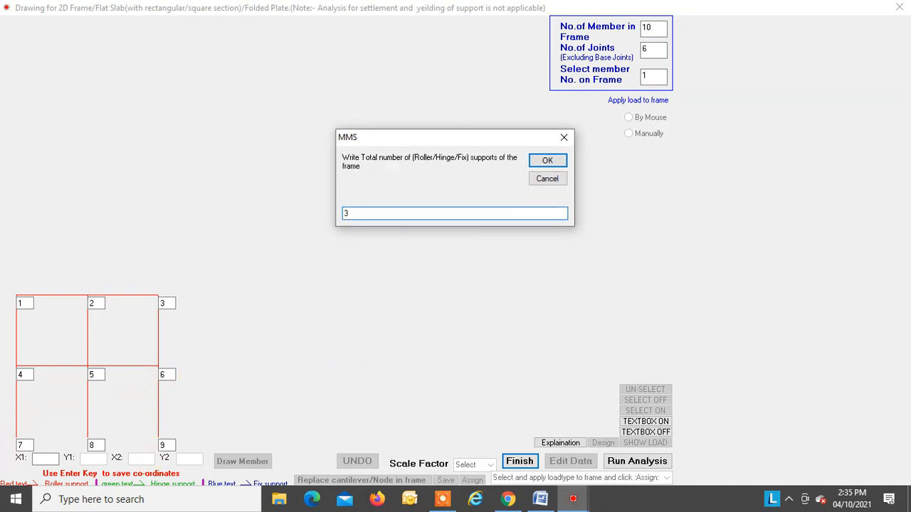
key(Return)
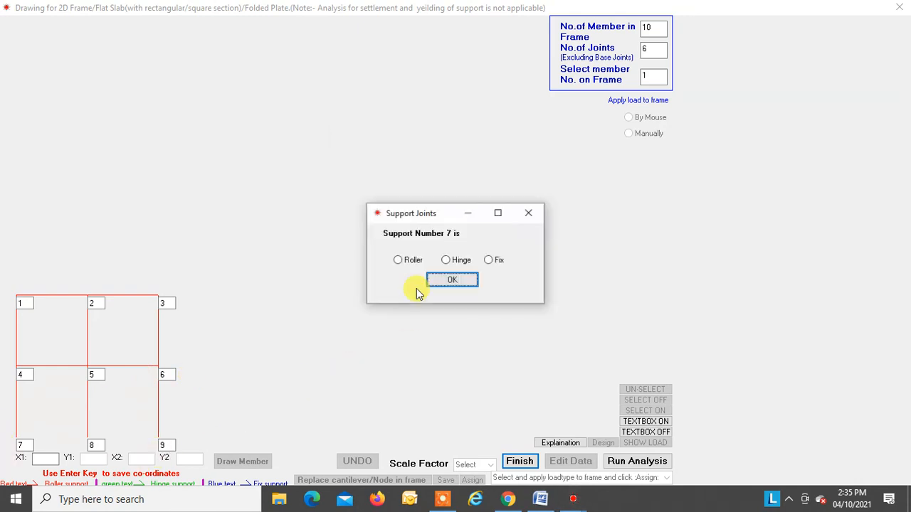
Step: Define supports 7, 8 and 9 as fixed and choose to apply the frame loads by mouse
click(488, 261)
click(453, 281)
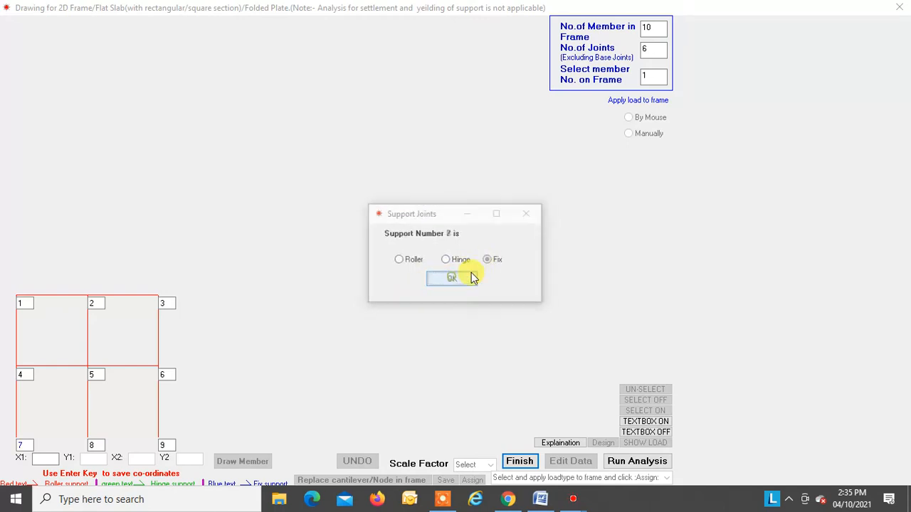
click(488, 261)
click(455, 280)
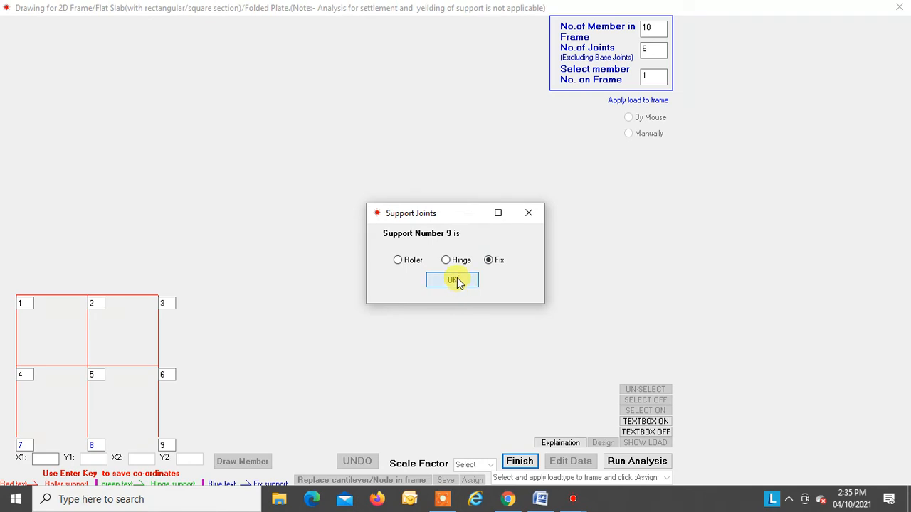
click(456, 281)
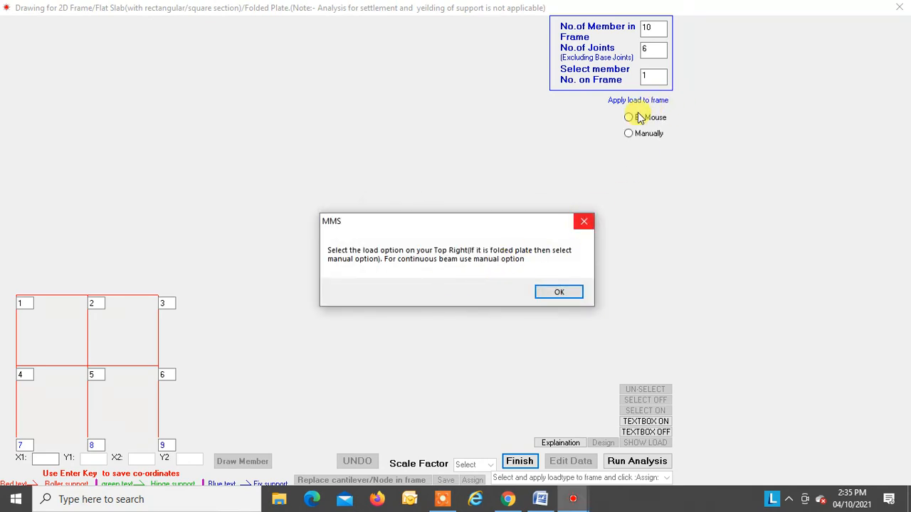
click(559, 293)
click(629, 118)
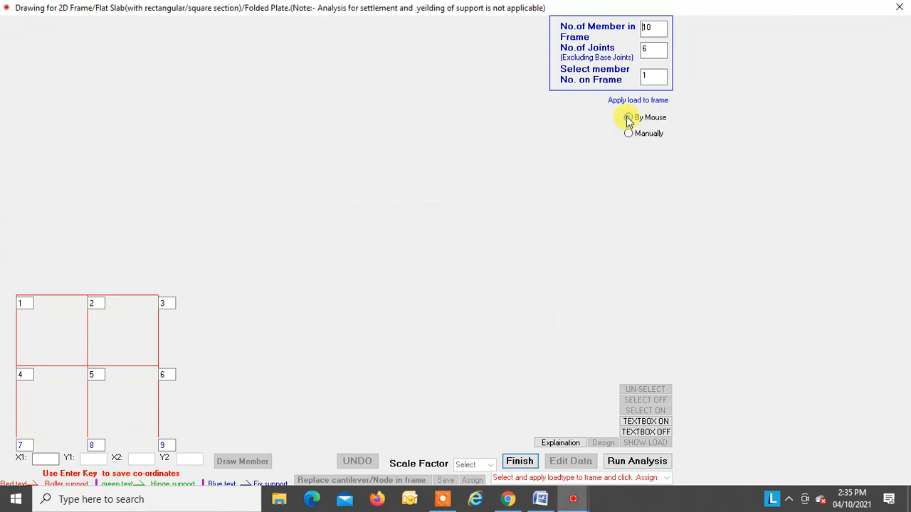
Step: Assign a width of 0.45 m to all members of the frame
click(667, 478)
click(525, 344)
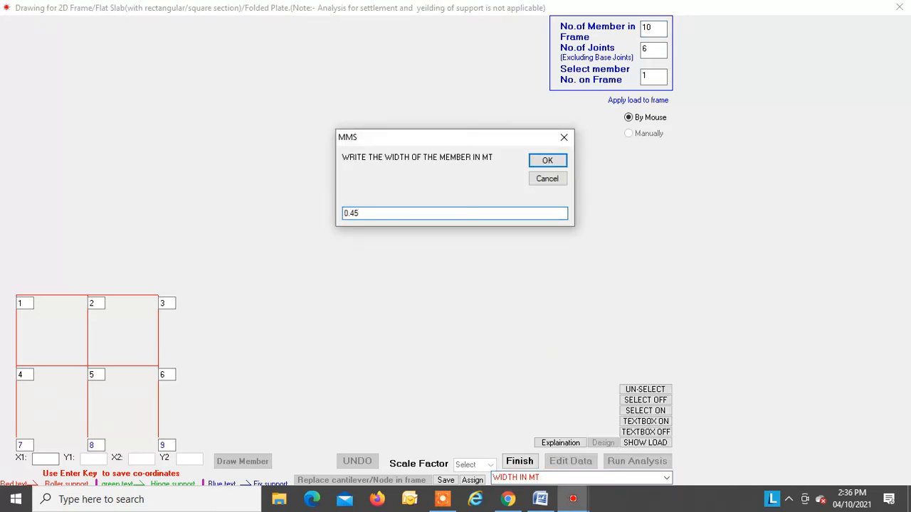
key(Return)
click(637, 411)
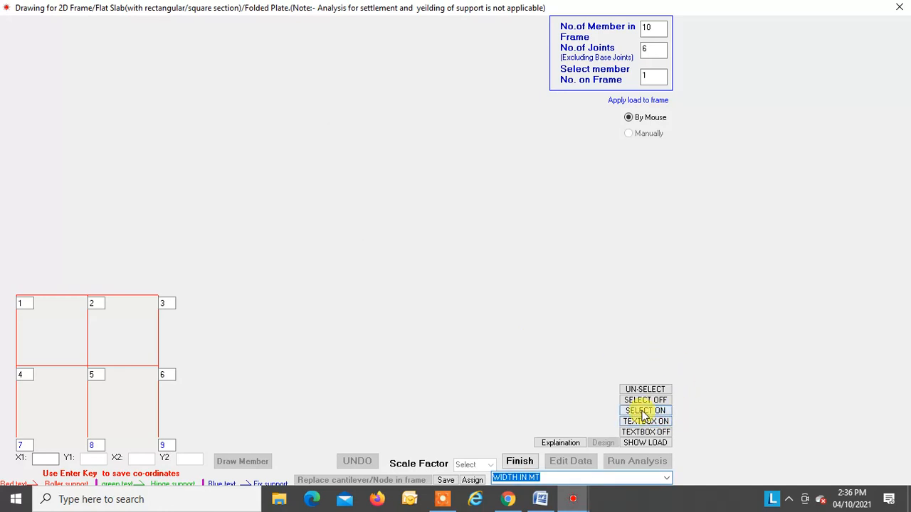
drag(6, 284, 187, 437)
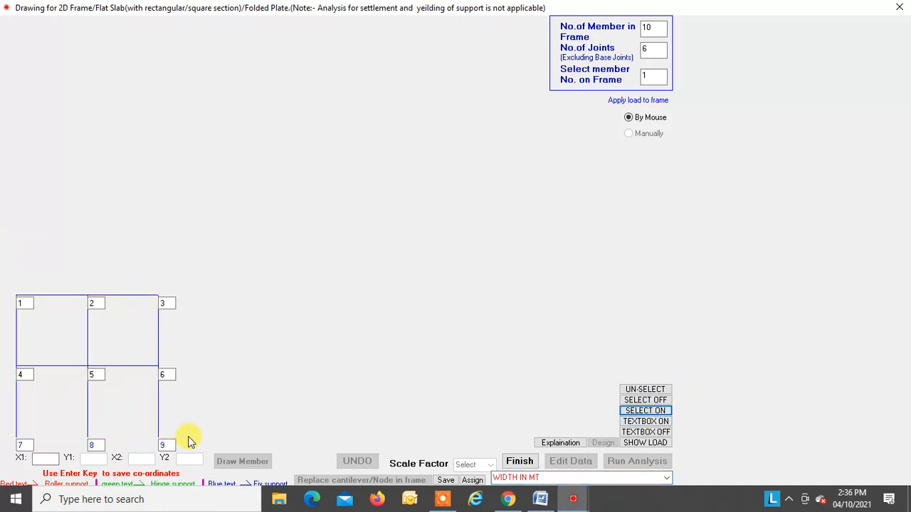
click(472, 480)
Step: Assign a depth of 0.45 m to all members of the frame
click(663, 479)
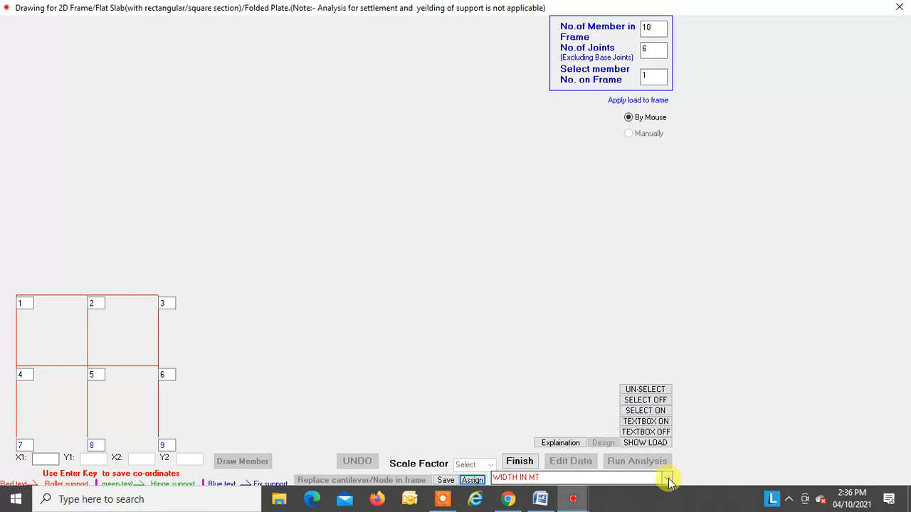
click(514, 353)
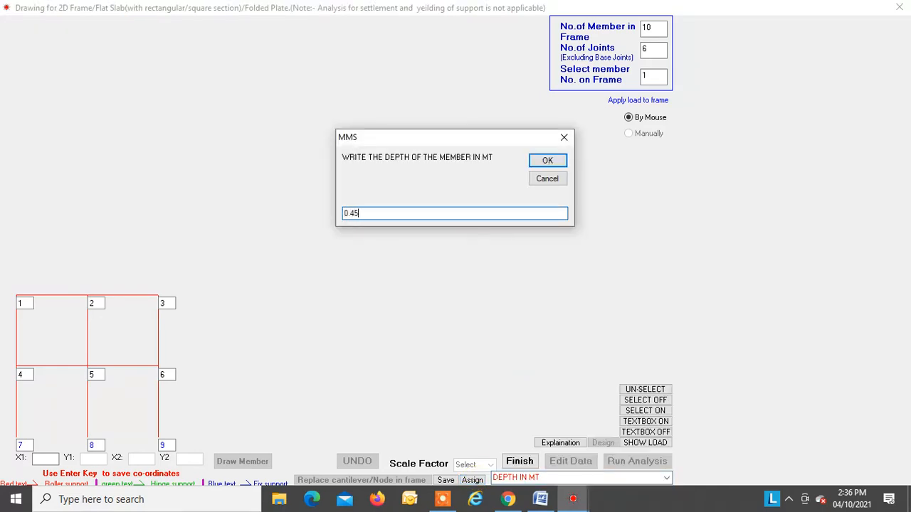
key(Return)
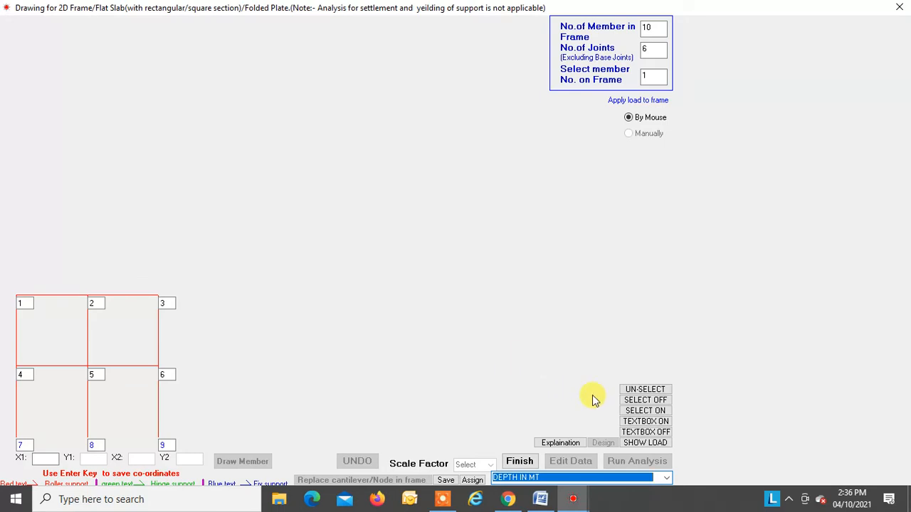
click(635, 410)
drag(4, 289, 171, 433)
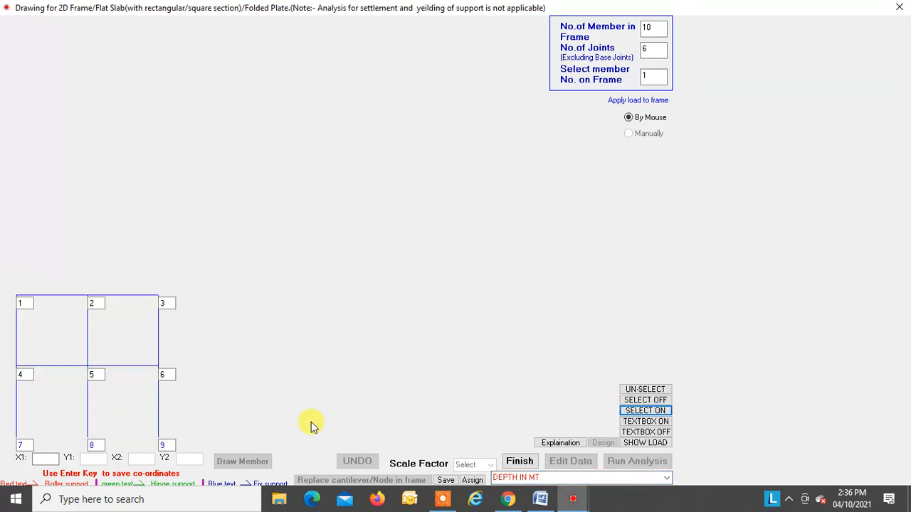
click(470, 480)
Step: Apply axial load P3 pointing to the initial point on the beam between joints 5 and 6, acting at joint 6
click(666, 481)
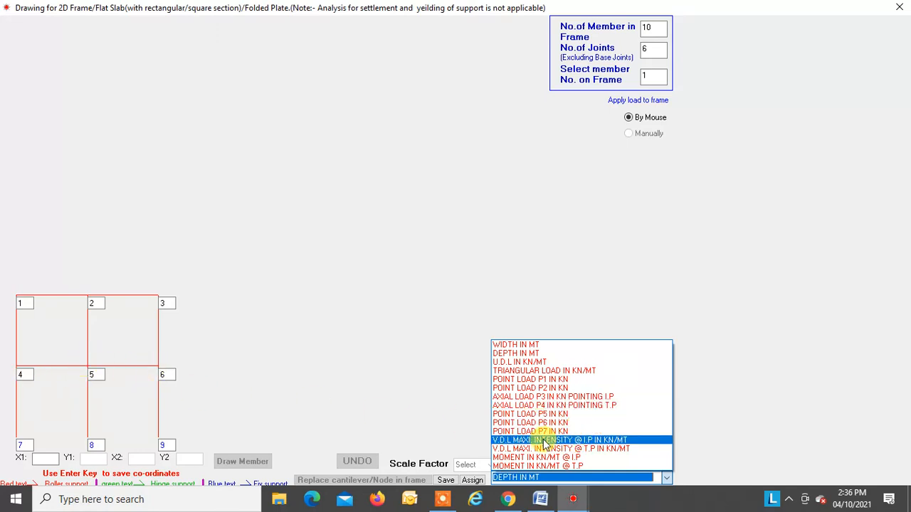
click(538, 397)
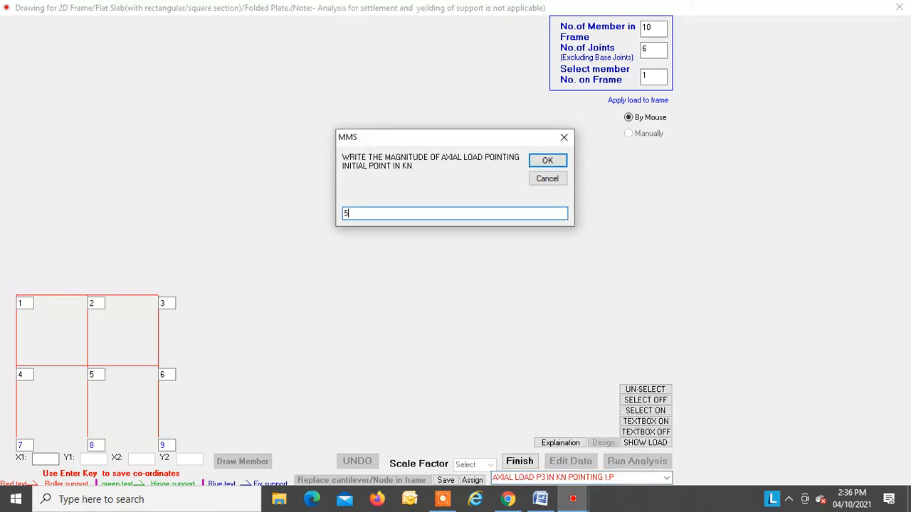
key(Return)
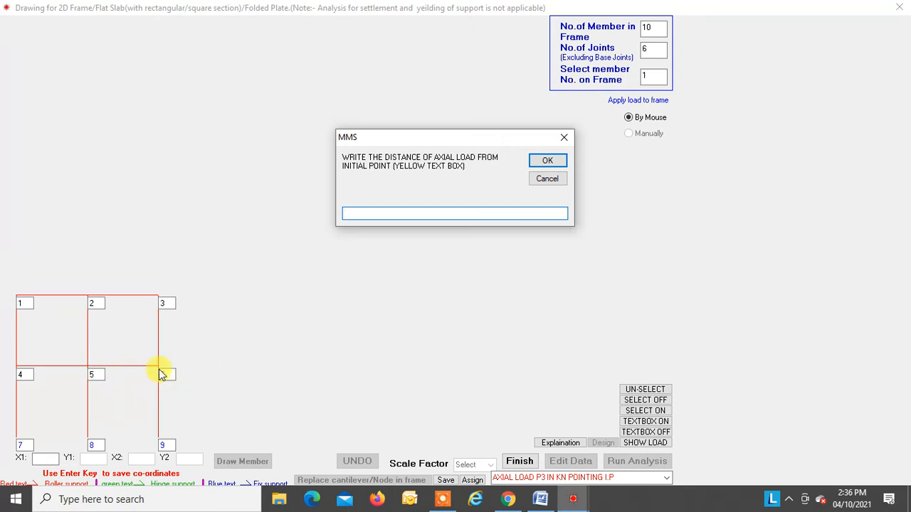
key(Return)
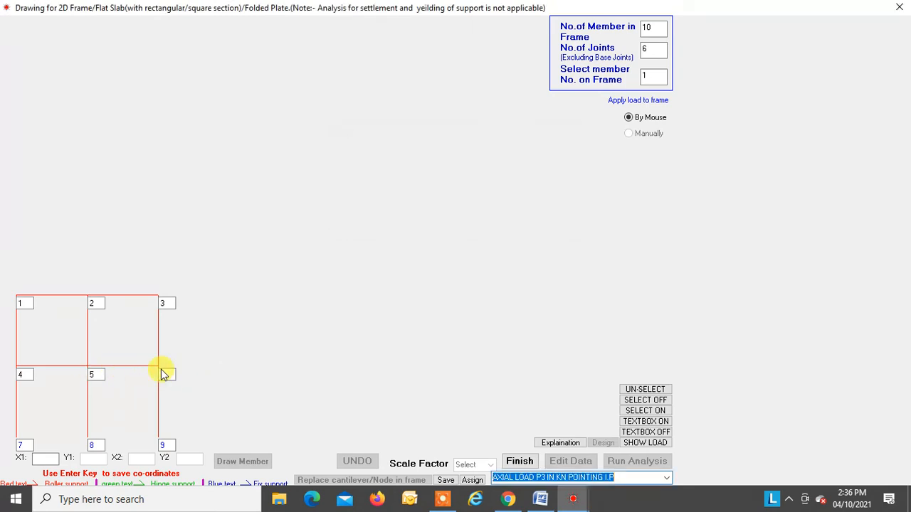
click(129, 367)
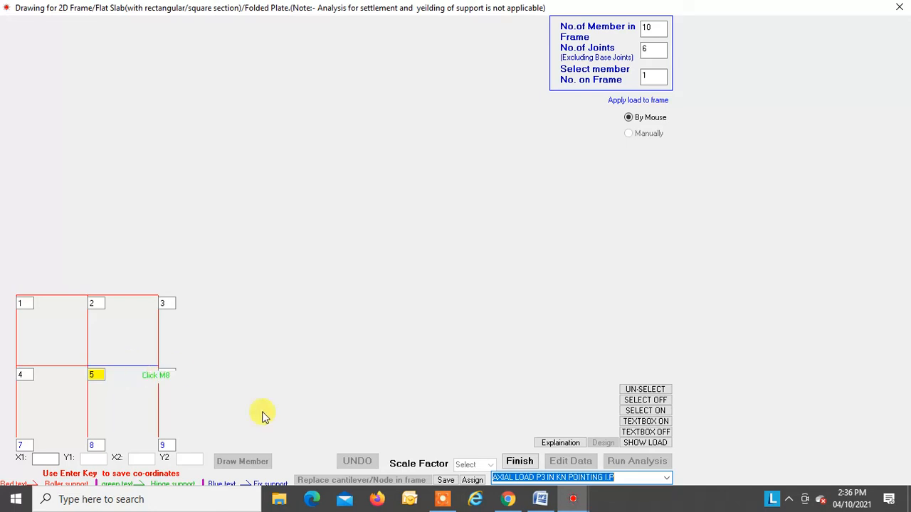
Step: Assign a 50 kN axial load P3 pointing to the initial point on beam 4-5, at distance 1 from joint 4
click(666, 478)
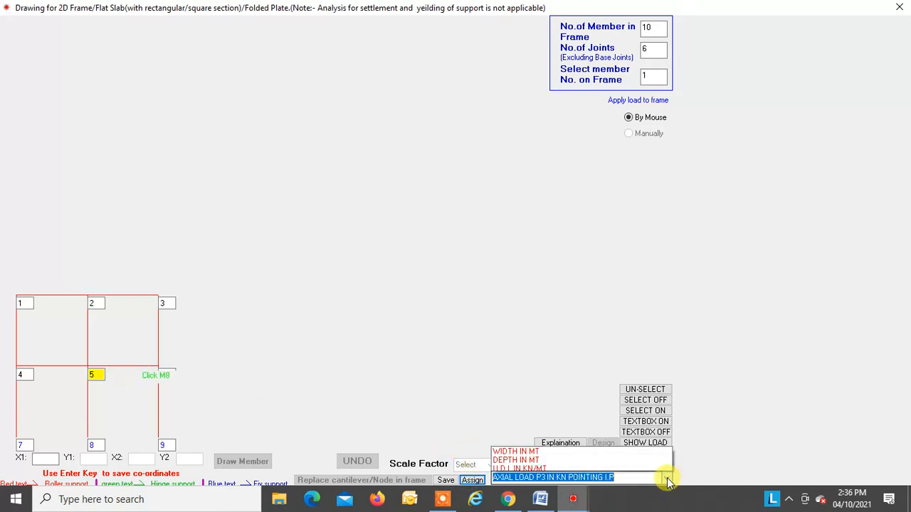
click(561, 397)
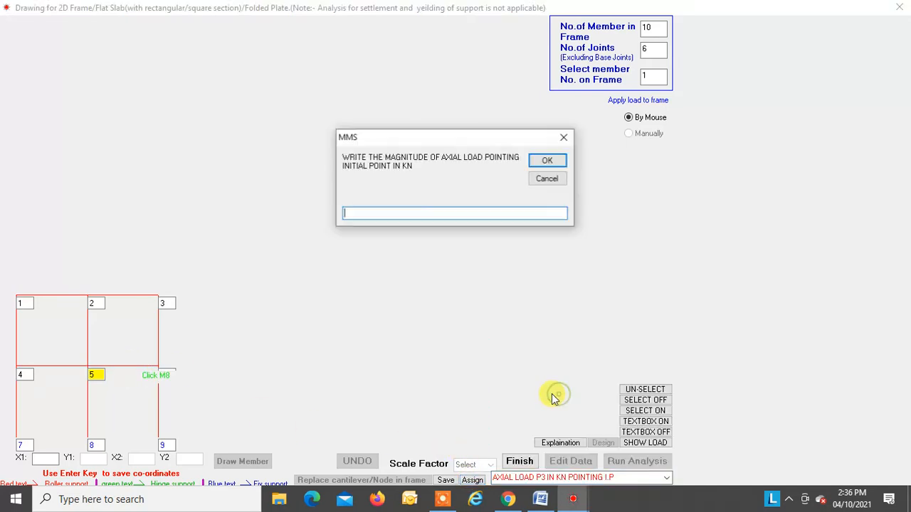
text(50)
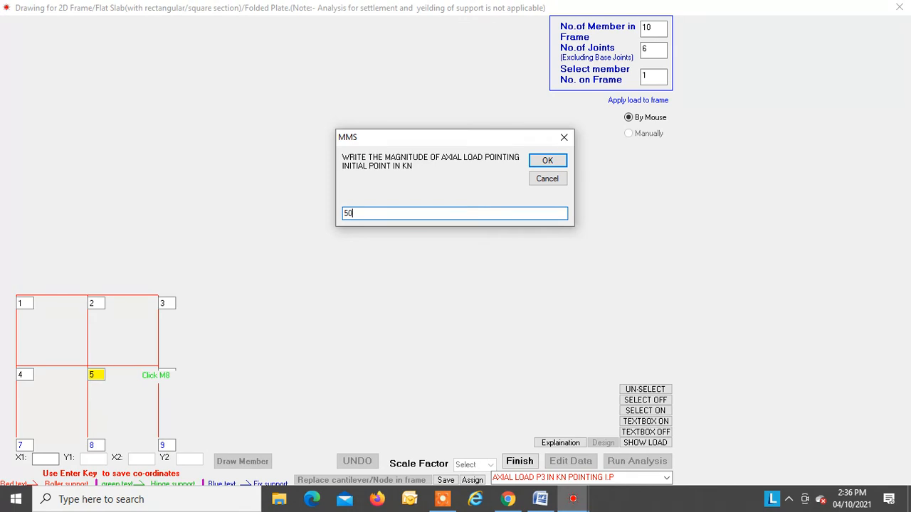
key(Return)
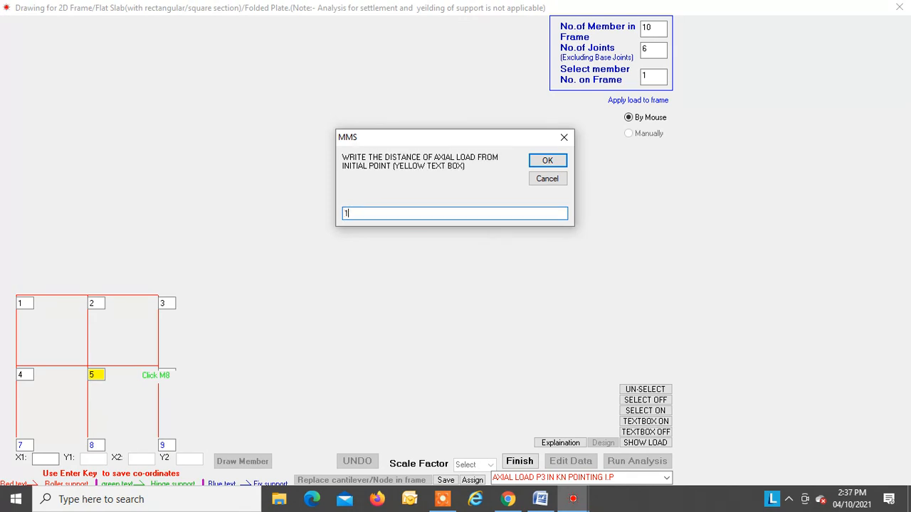
key(Return)
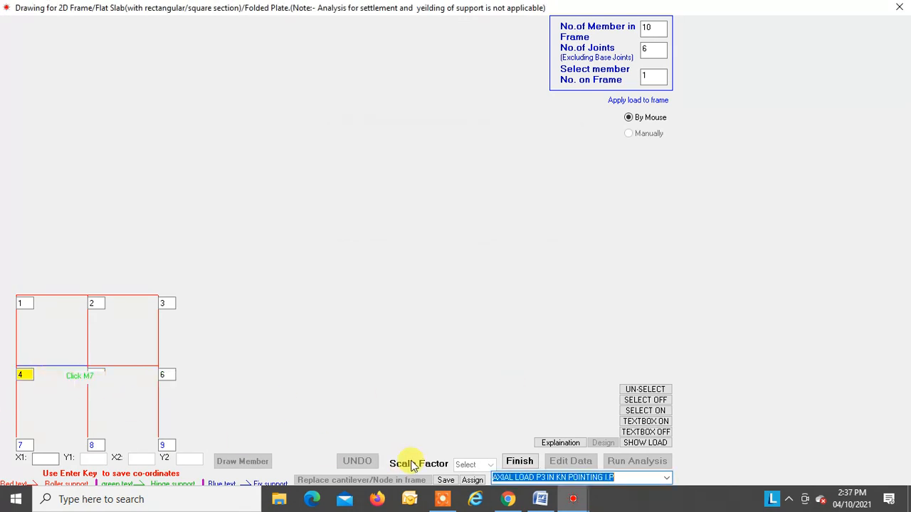
click(474, 481)
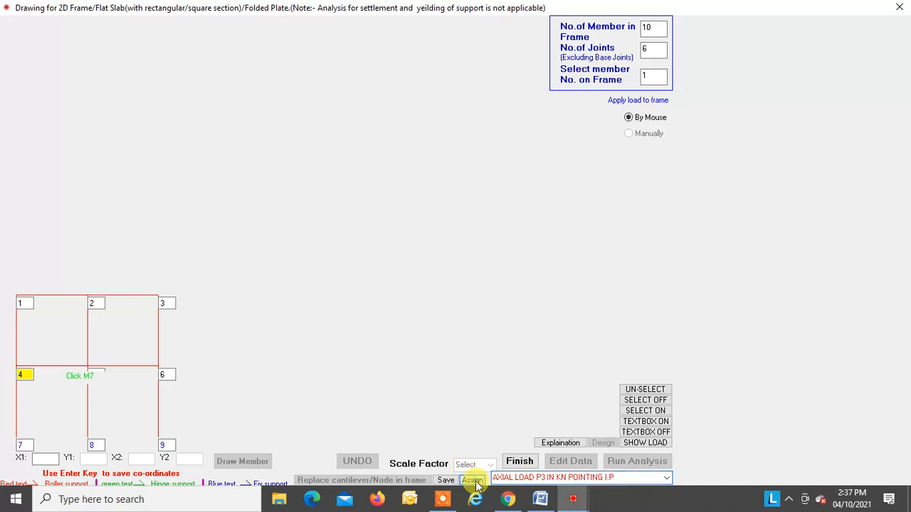
Step: Display the point loads on the frame to check the axial load arrows, and hide the load display
click(639, 443)
click(32, 40)
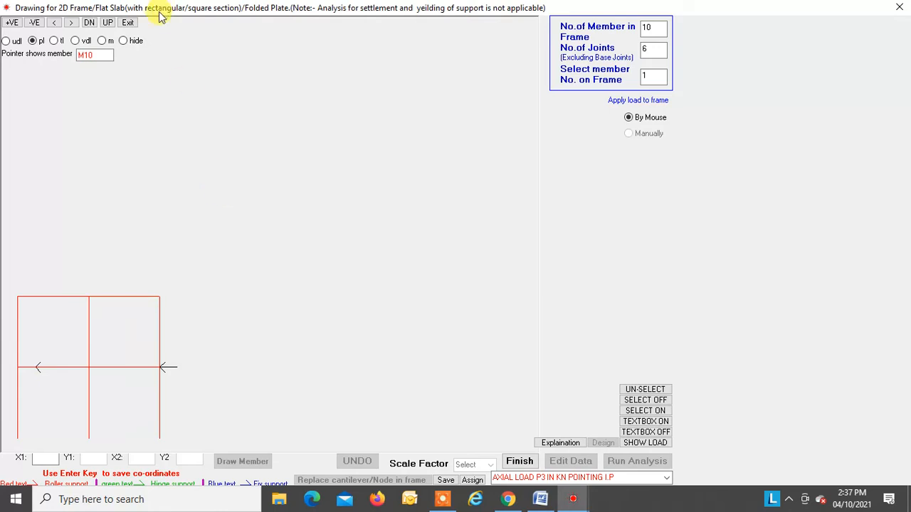
click(125, 42)
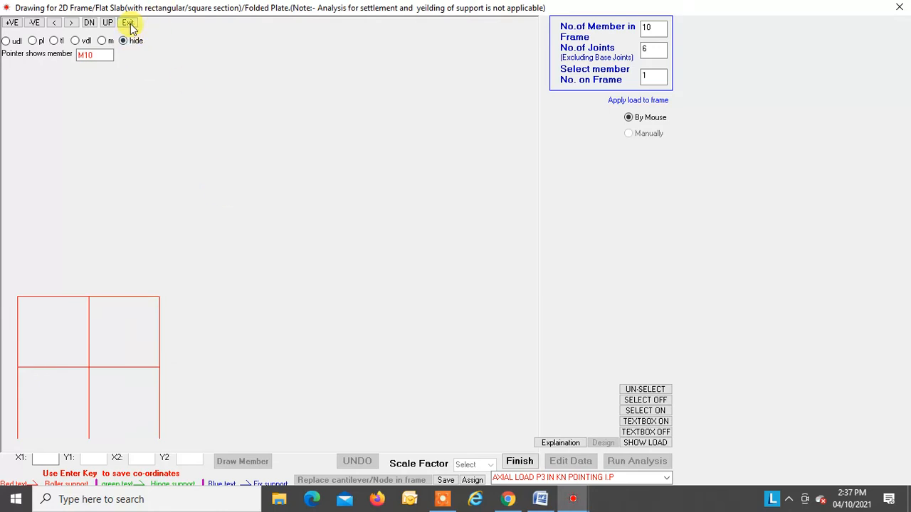
Step: Assign axial load P4 pointing to the terminal point on the beam between joints 1 and 2, at distance 0 from joint 1
click(663, 476)
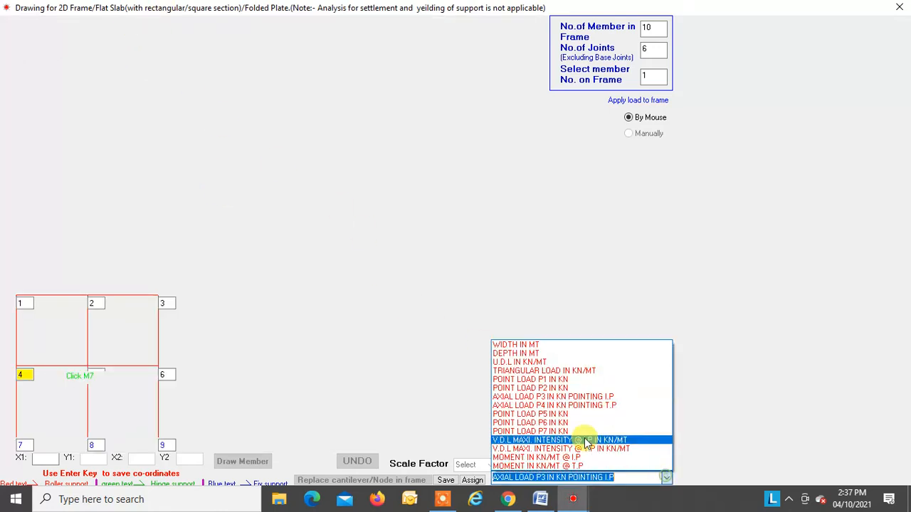
click(551, 405)
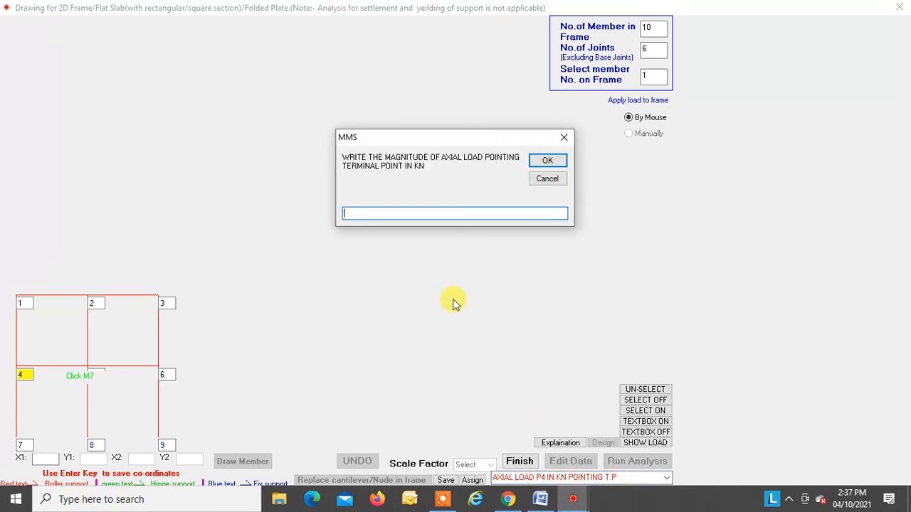
key(Return)
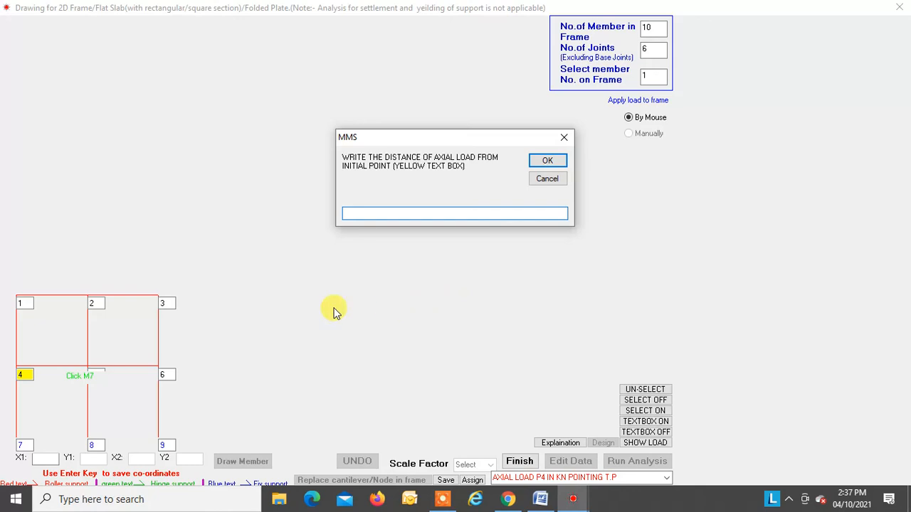
text(0)
key(Return)
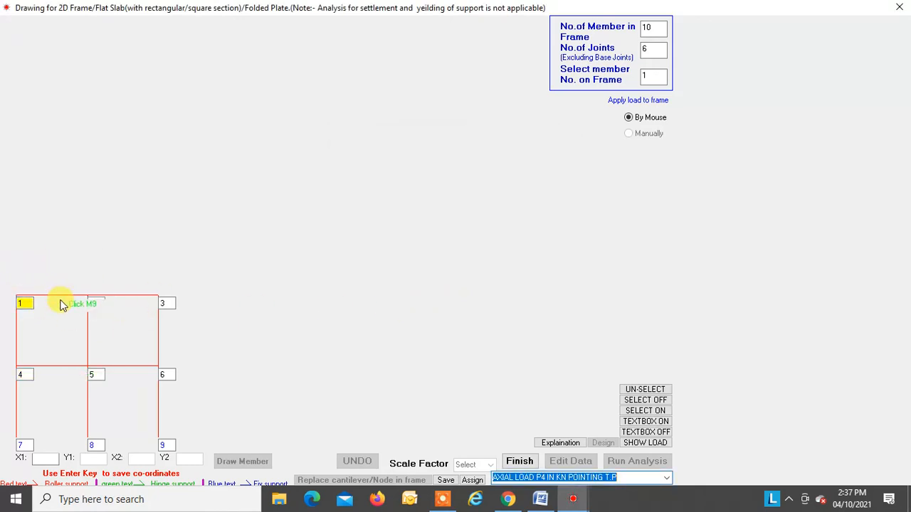
click(471, 481)
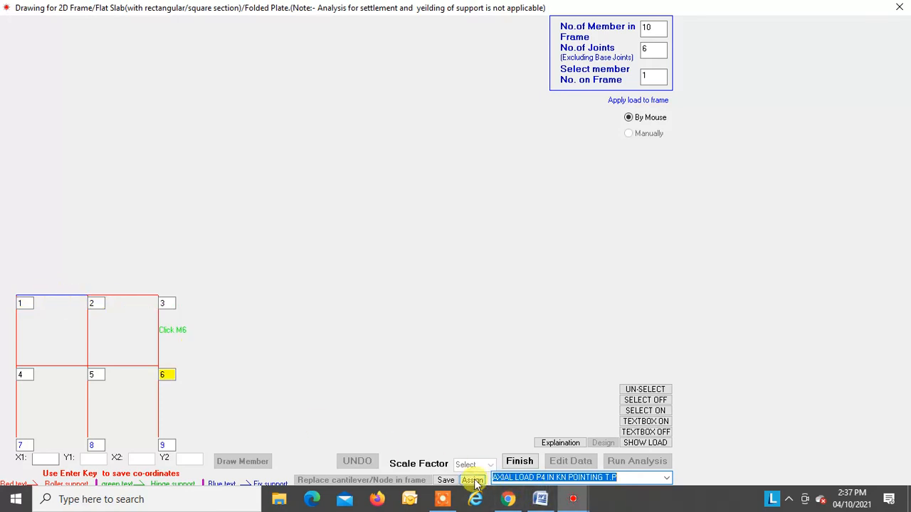
Step: Assign a 50 kN axial load P4 pointing to the terminal point on beam 2-3, at distance 3 from joint 2
click(593, 479)
click(666, 477)
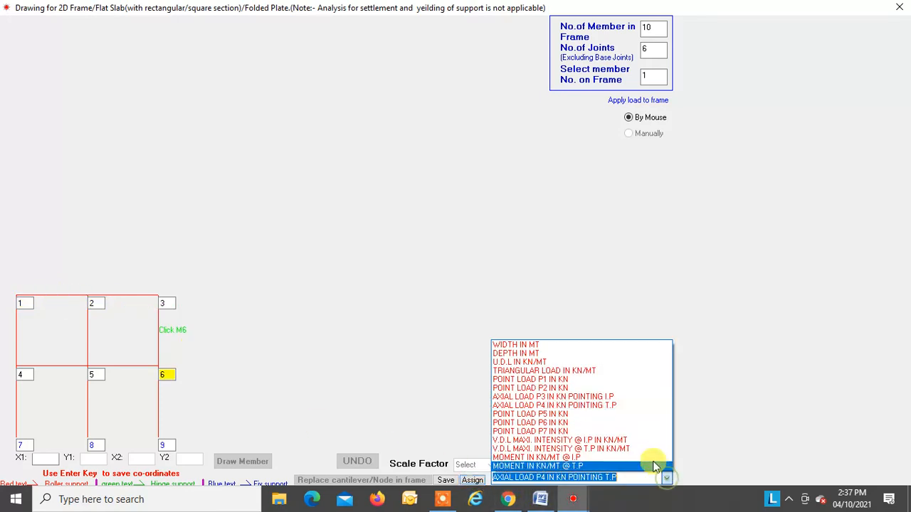
click(575, 409)
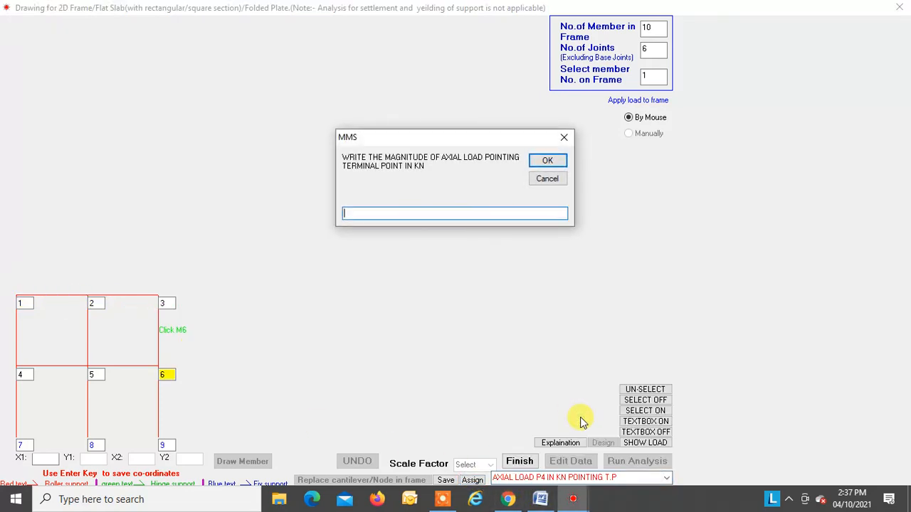
text(50)
key(Return)
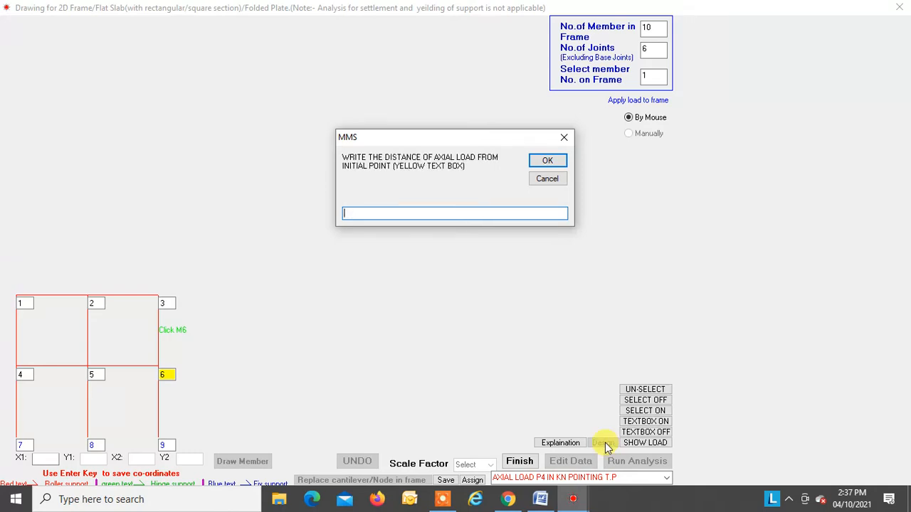
text(0)
key(Return)
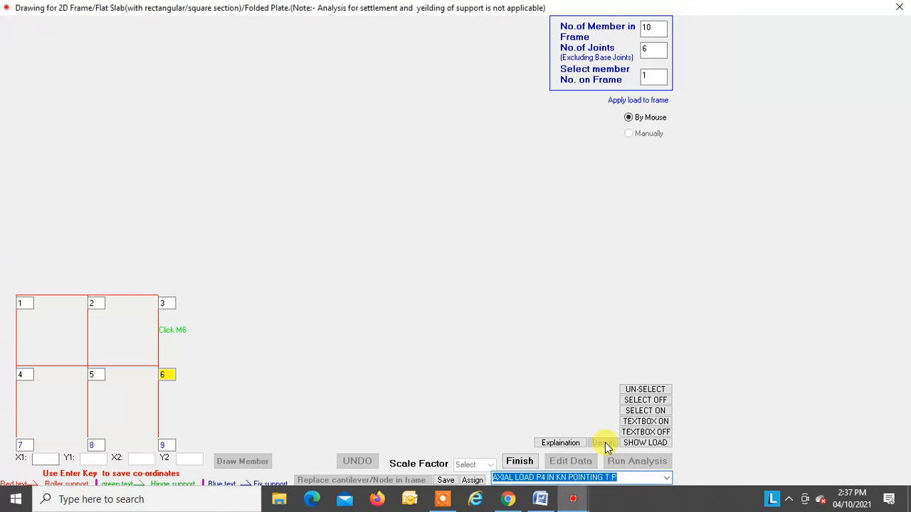
click(125, 300)
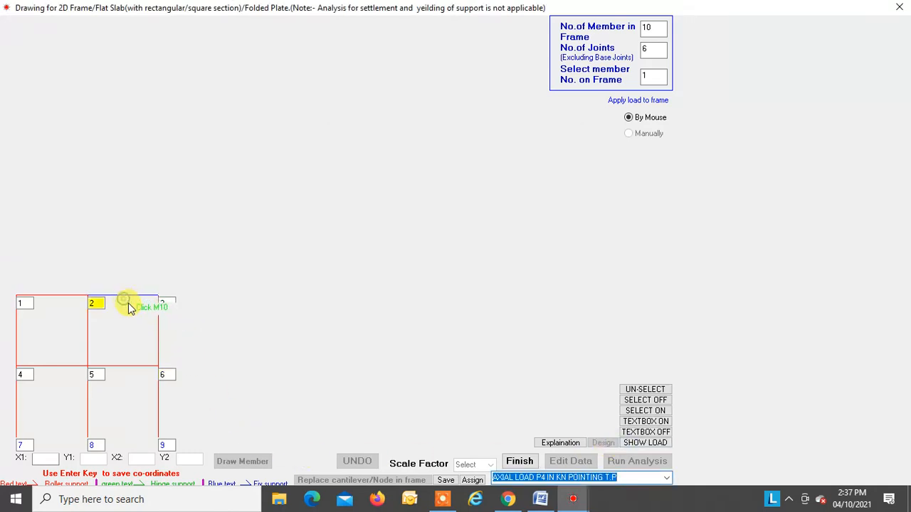
click(469, 479)
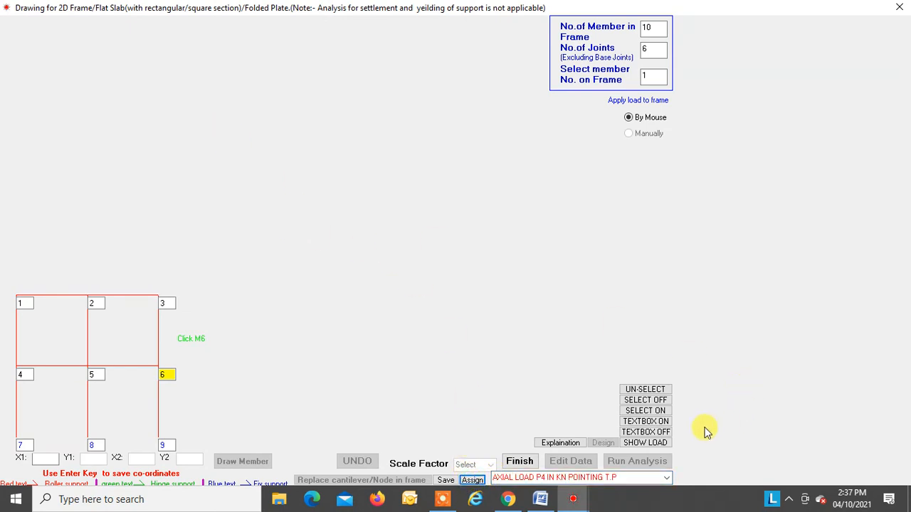
Step: Display the point loads on the frame to check all four axial load arrows, and close the load display
click(645, 441)
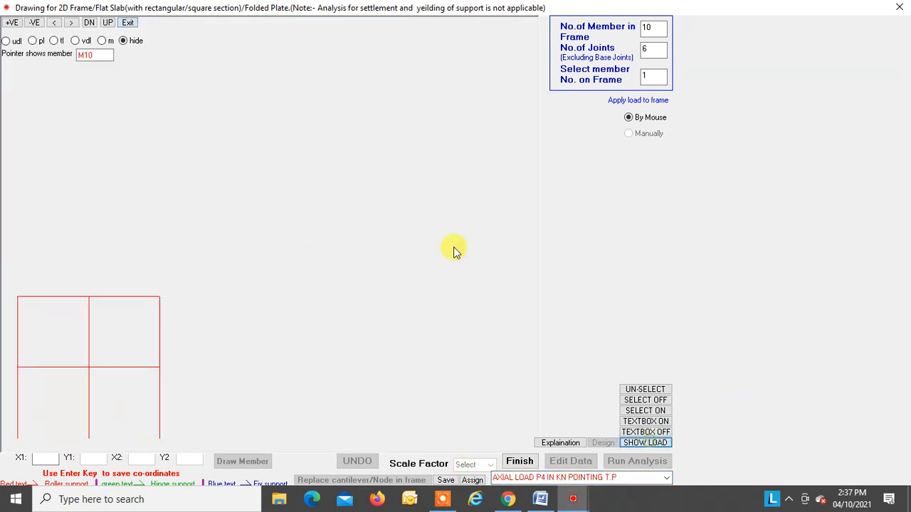
click(13, 41)
click(36, 42)
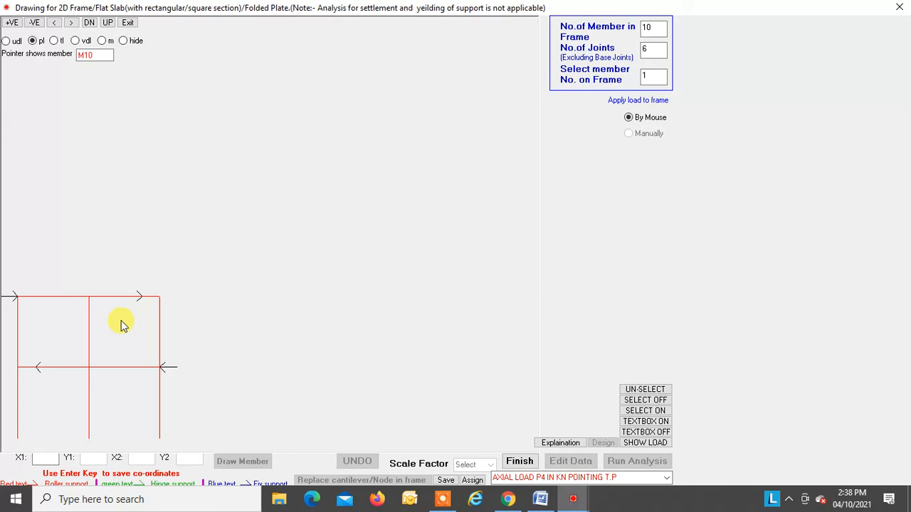
click(34, 364)
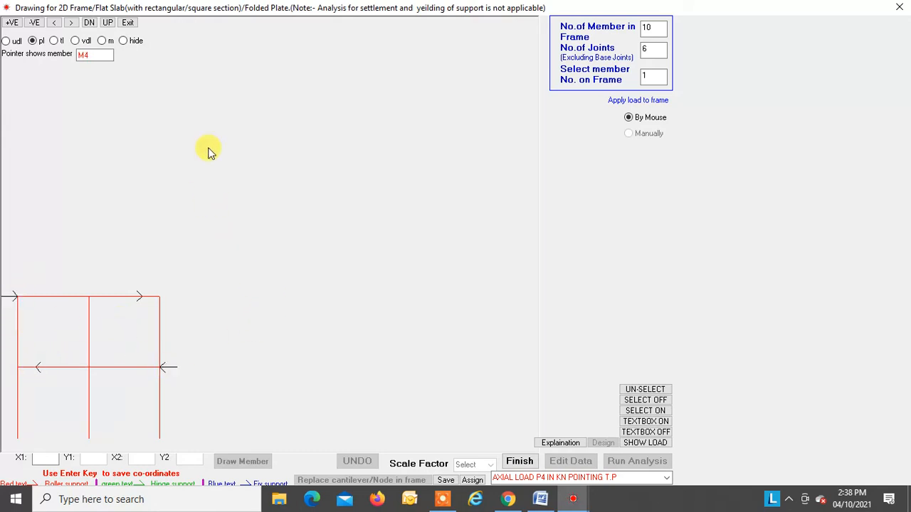
click(124, 41)
click(131, 22)
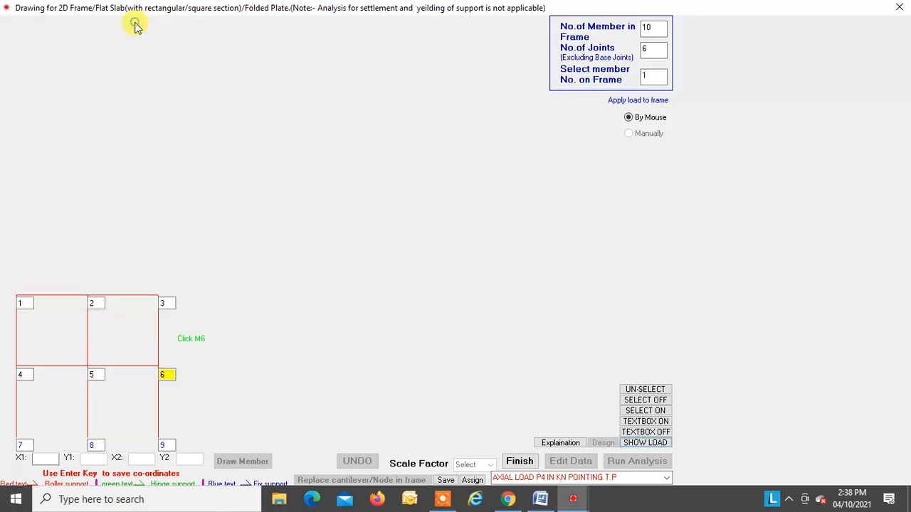
Step: Save the frame's input data under the file name ma
click(445, 480)
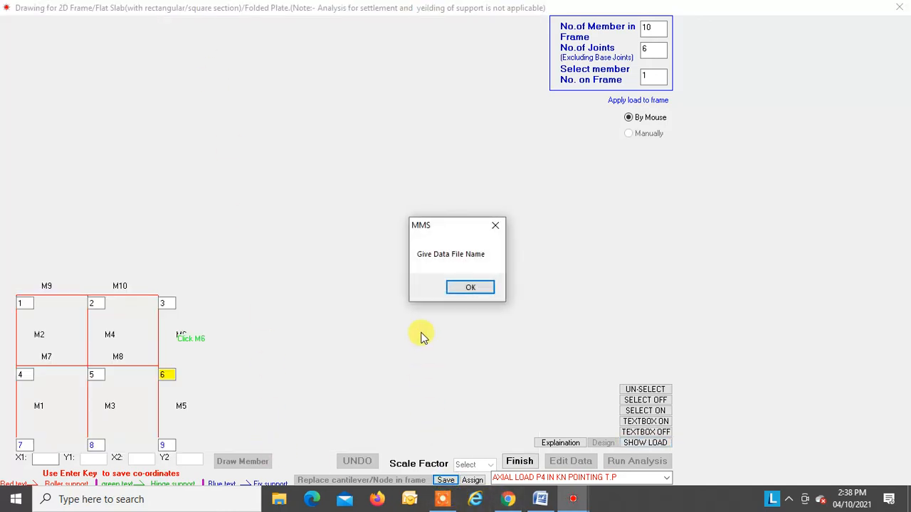
click(470, 288)
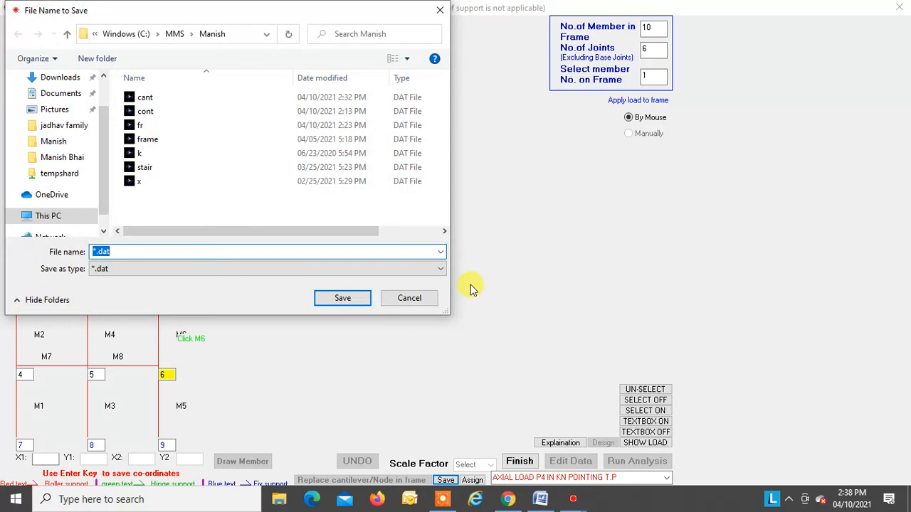
text(m)
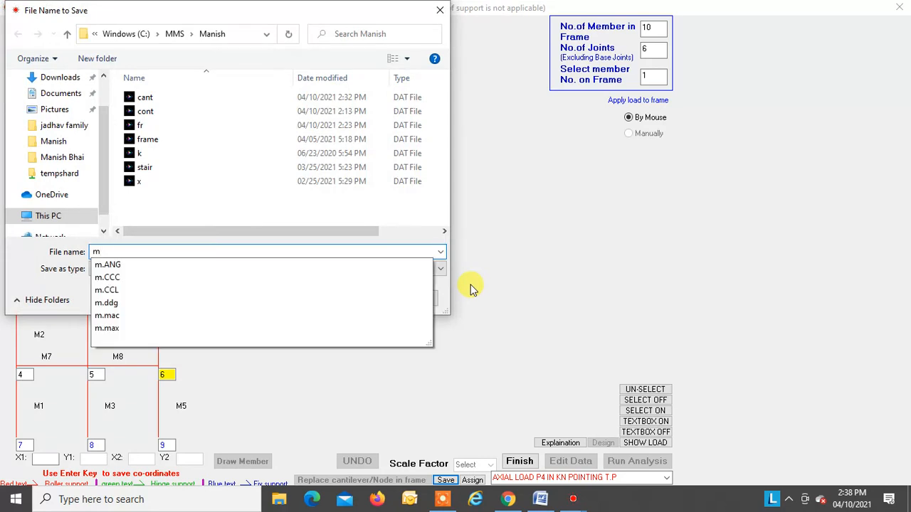
text(a)
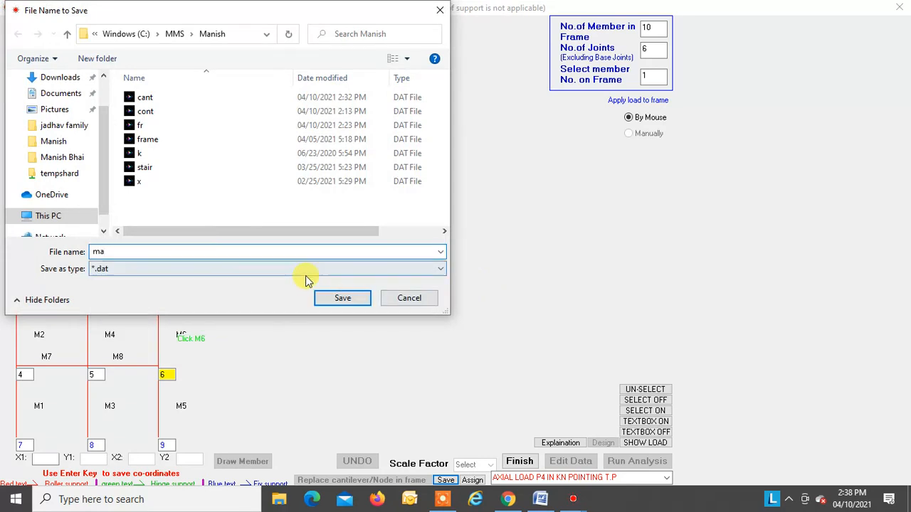
click(327, 299)
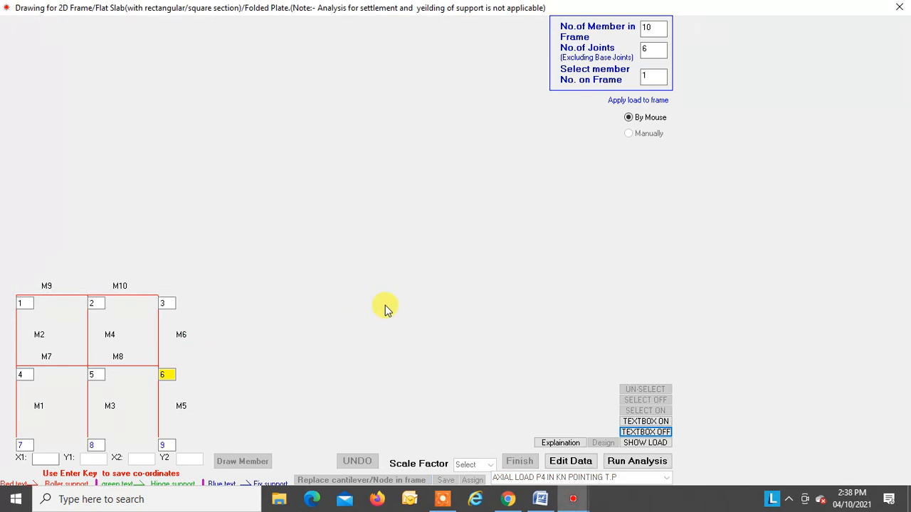
Step: Run the frame analysis with individually entered load factors of 1 for vertical load and 1 for lateral load
click(636, 462)
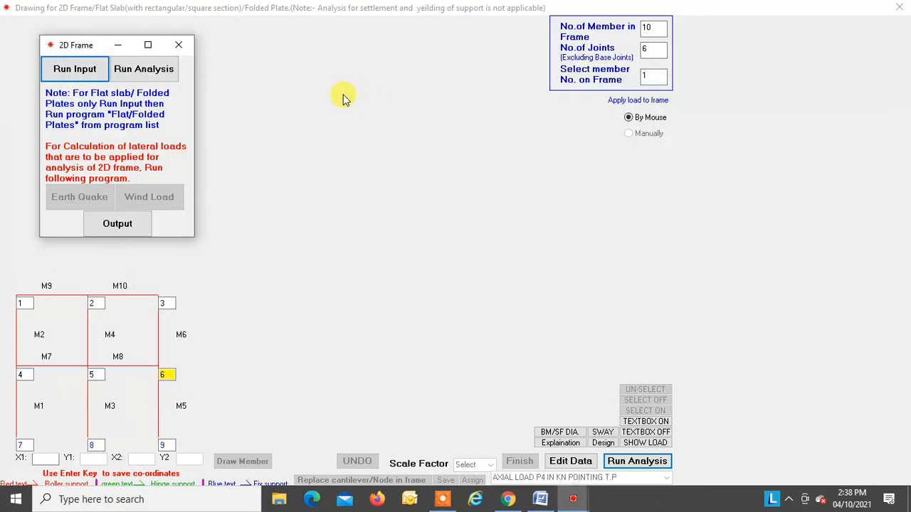
click(162, 69)
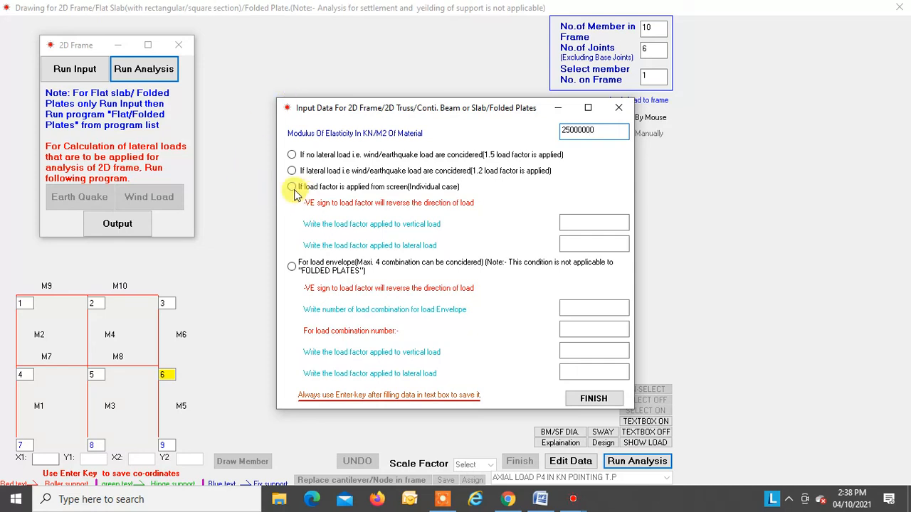
text(1)
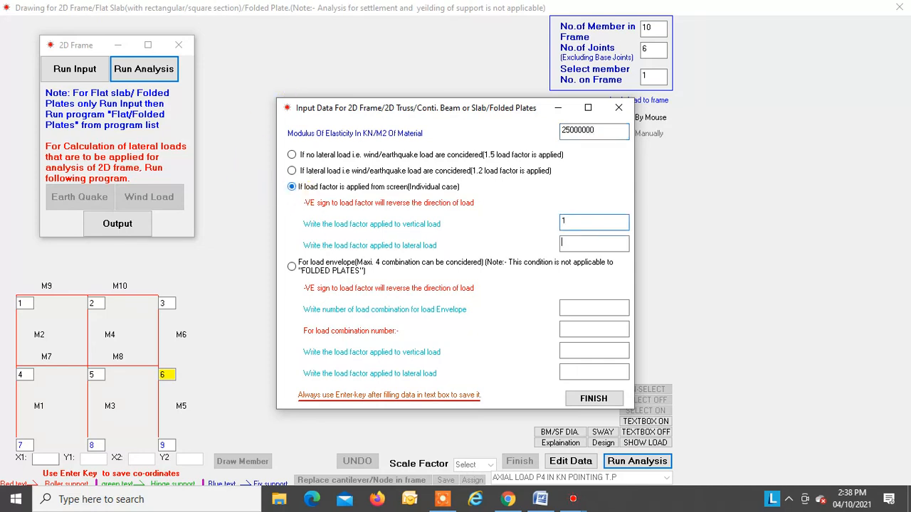
text(1)
key(Return)
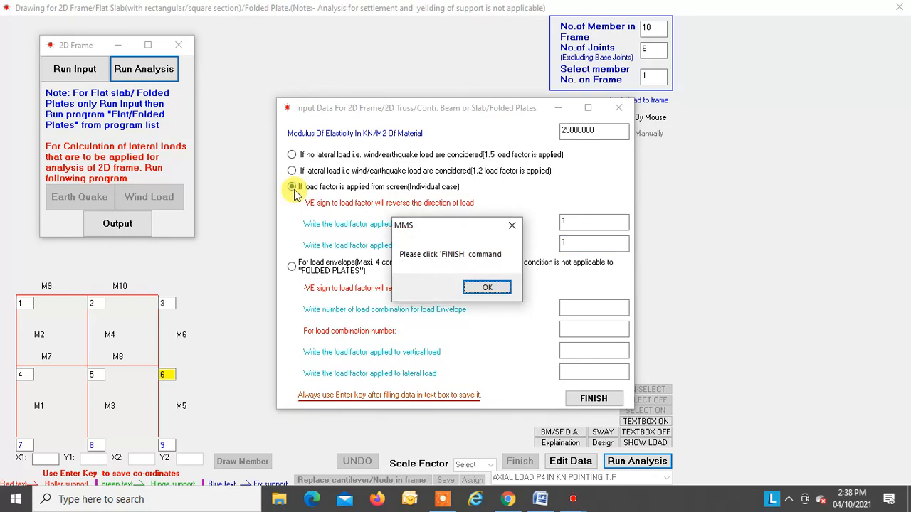
click(498, 288)
click(592, 398)
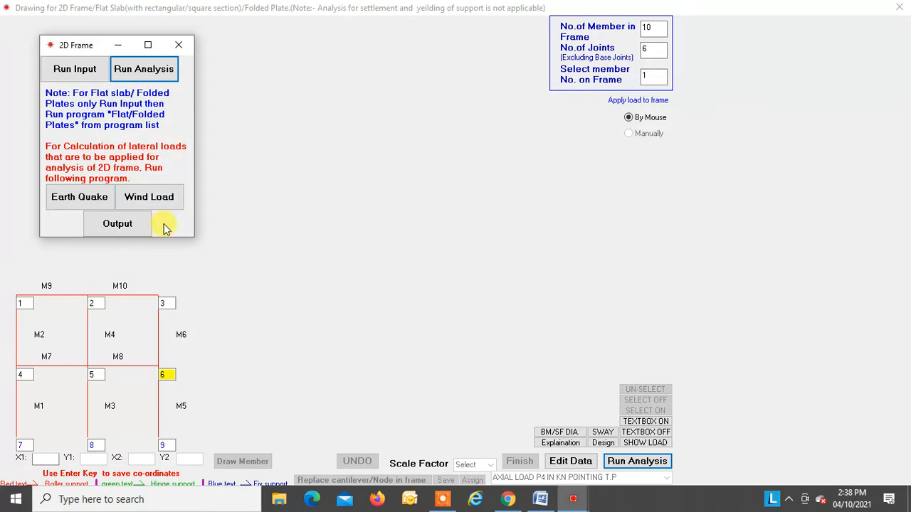
Step: Review the analysis output report, close it, and check the assigned load details of members M10 and M8
click(131, 226)
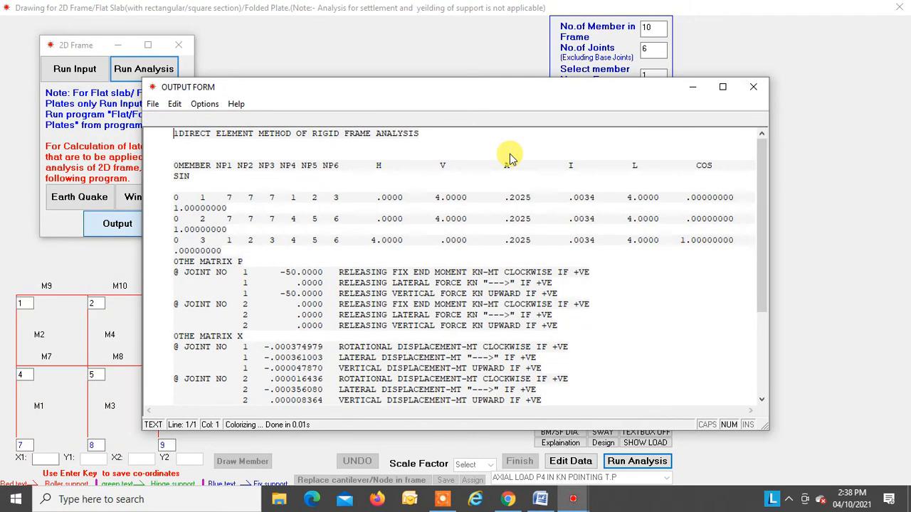
scroll(510, 155, down, 4)
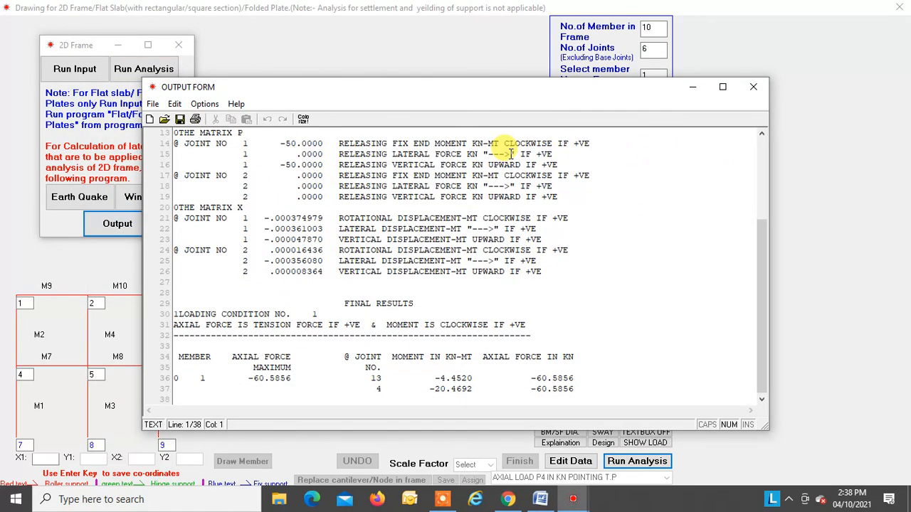
scroll(509, 155, up, 2)
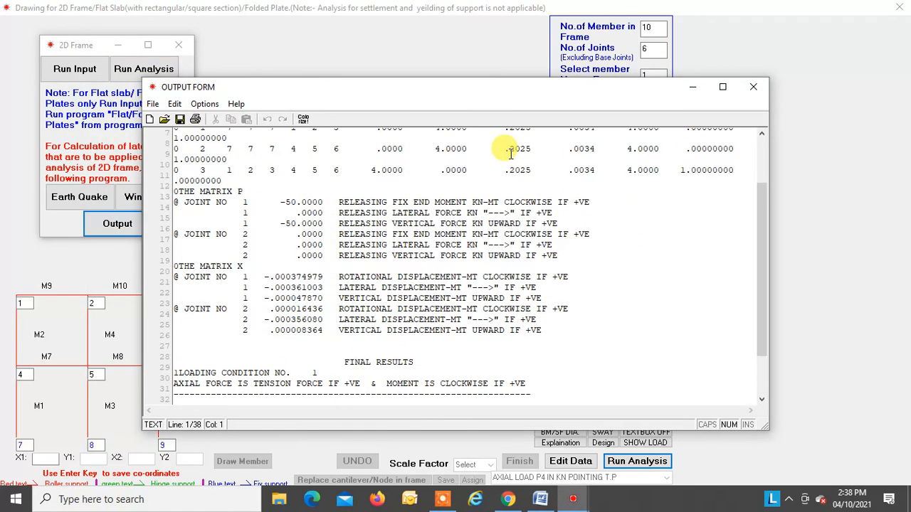
click(747, 93)
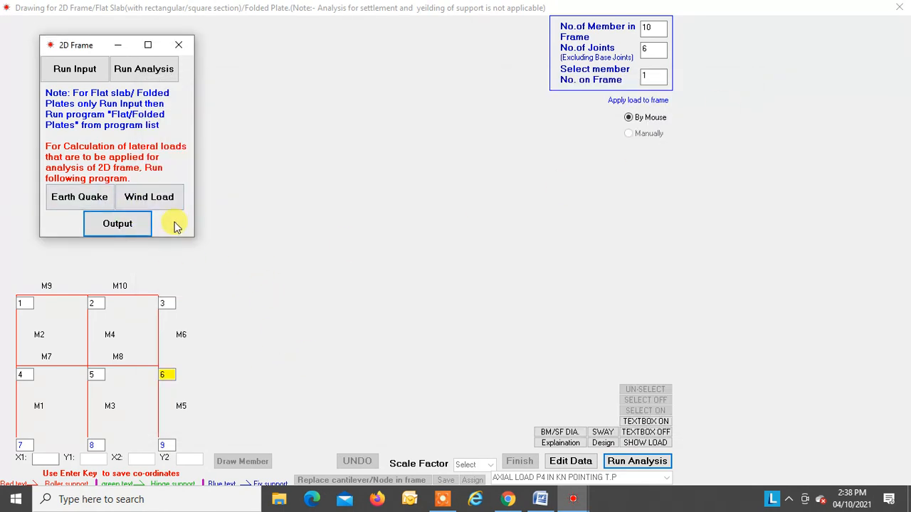
mouse_move(139, 339)
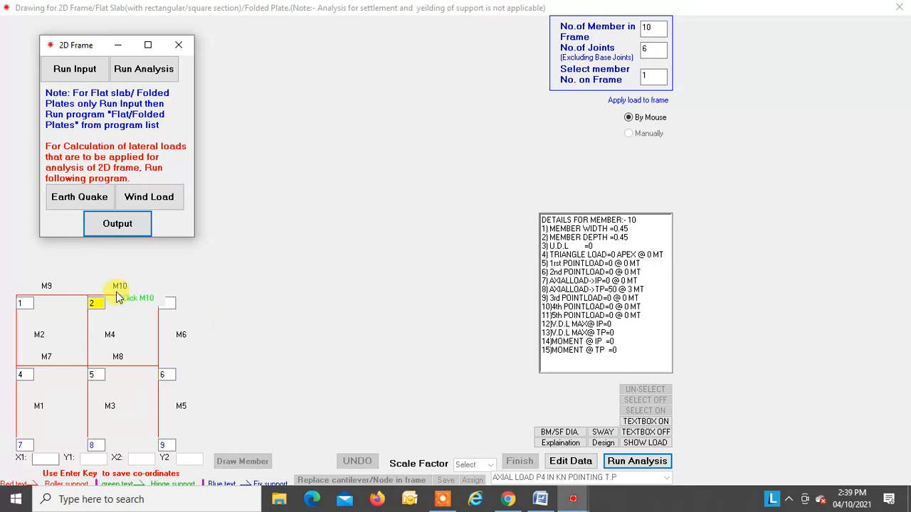
mouse_move(98, 366)
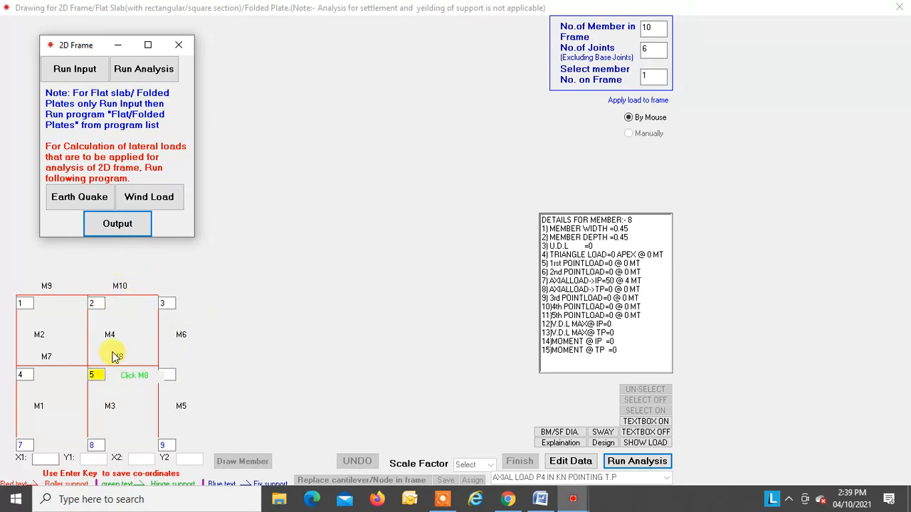
Step: Close the 2D frame analysis window and the frame drawing
click(175, 47)
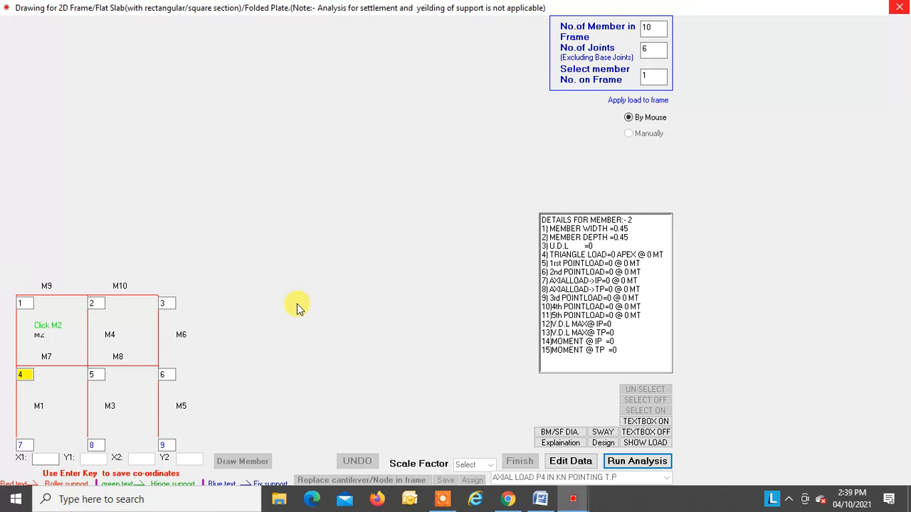
click(899, 8)
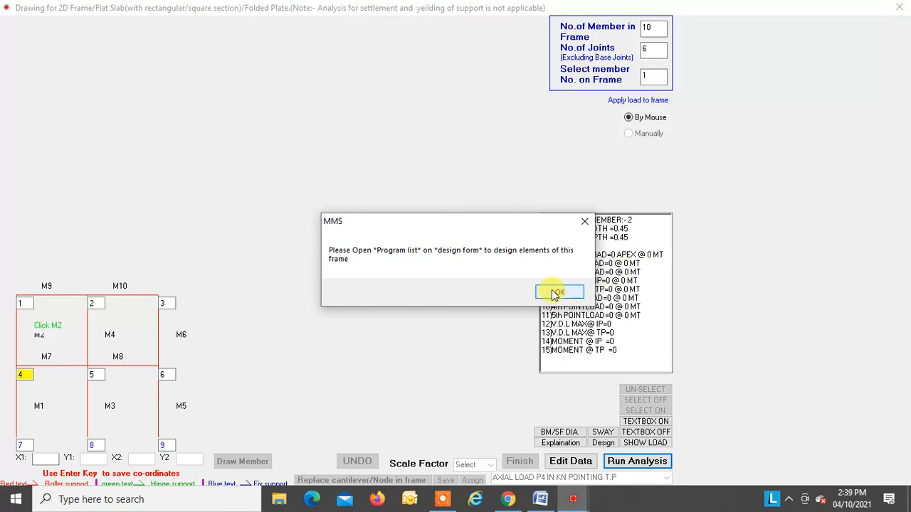
click(562, 292)
Step: Switch to the Word document and view the 2D truss example with its loads, dimensions and section on the next page
click(539, 495)
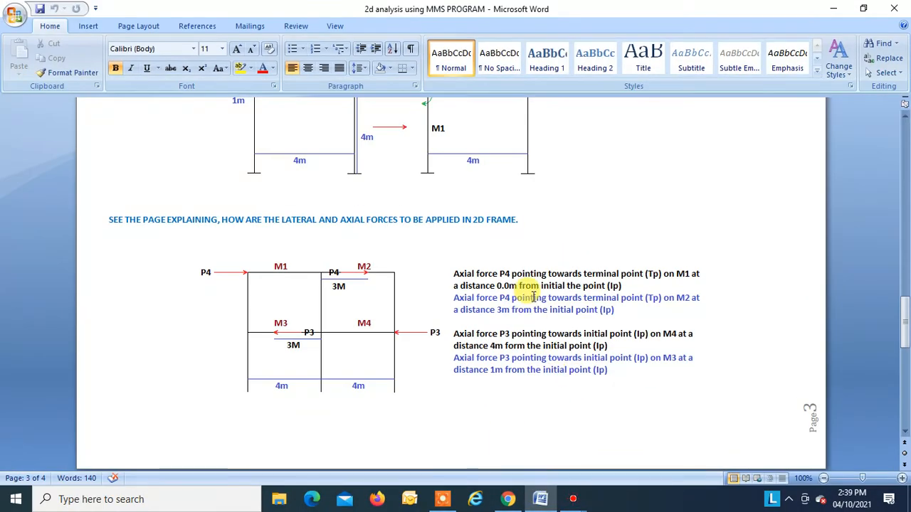
scroll(534, 297, down, 9)
scroll(533, 295, up, 2)
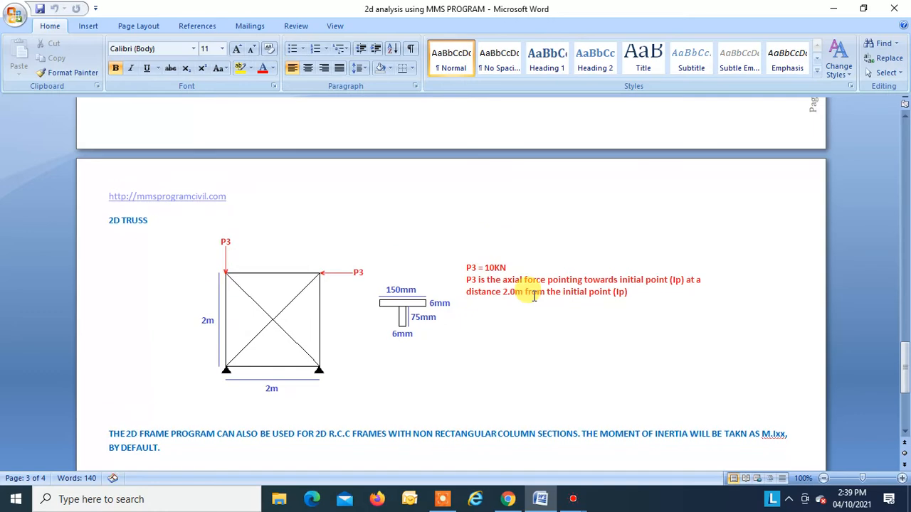
scroll(246, 340, down, 1)
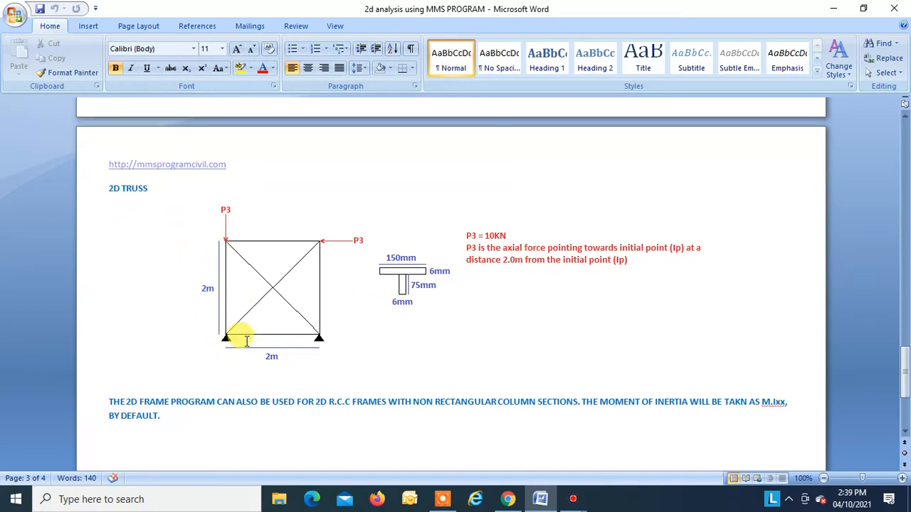
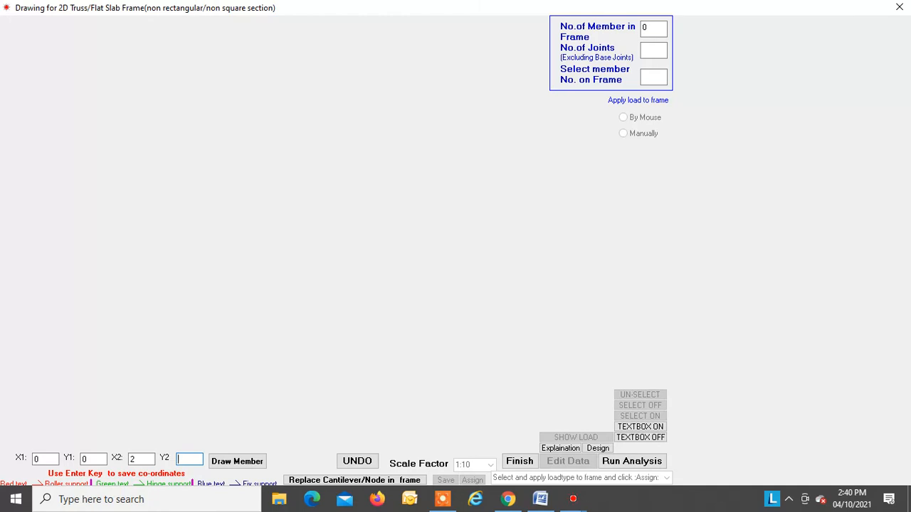
Step: Draw the bottom member from (0,0) to (2,0) and the left vertical member from (0,0) to (0,2)
click(236, 461)
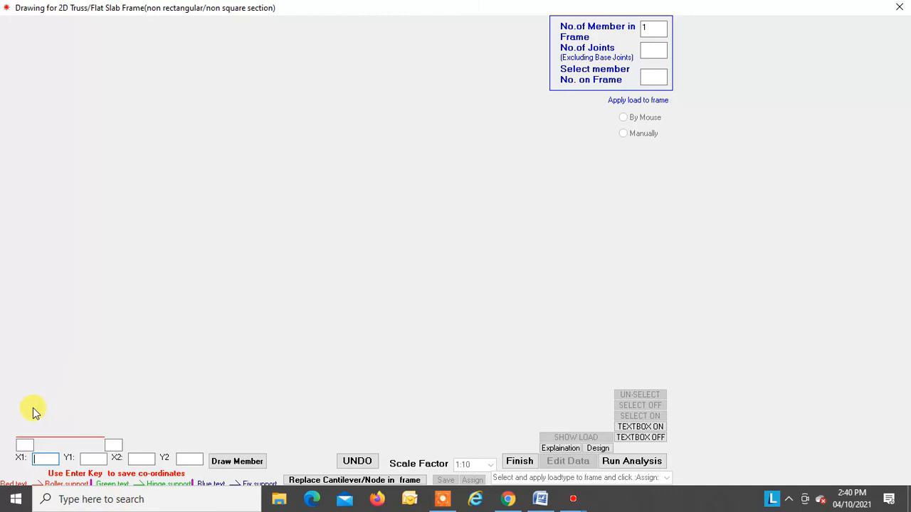
text(0)
key(Return)
key(Return)
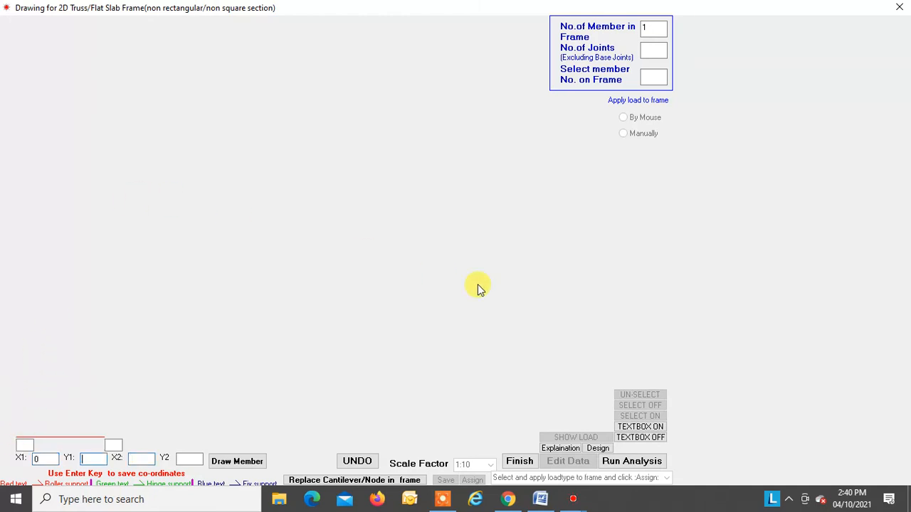
text(0)
key(Return)
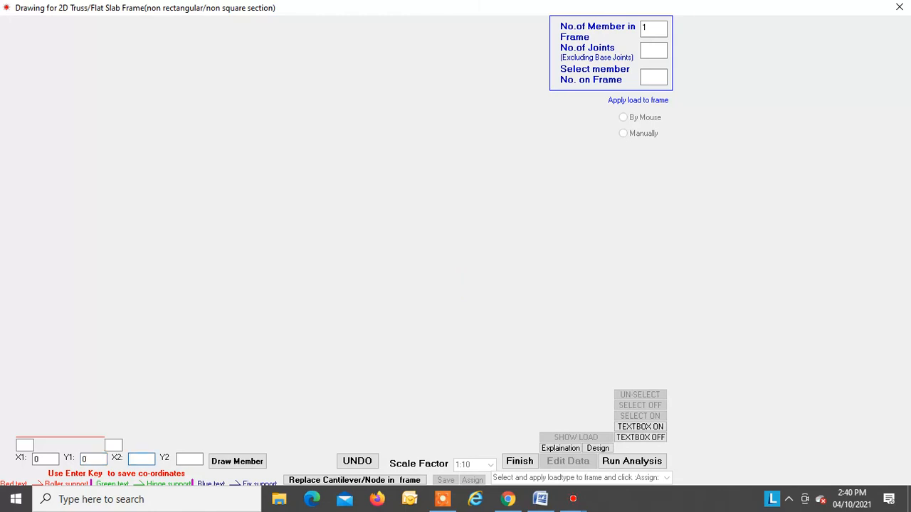
key(Return)
text(2)
key(Return)
key(Return)
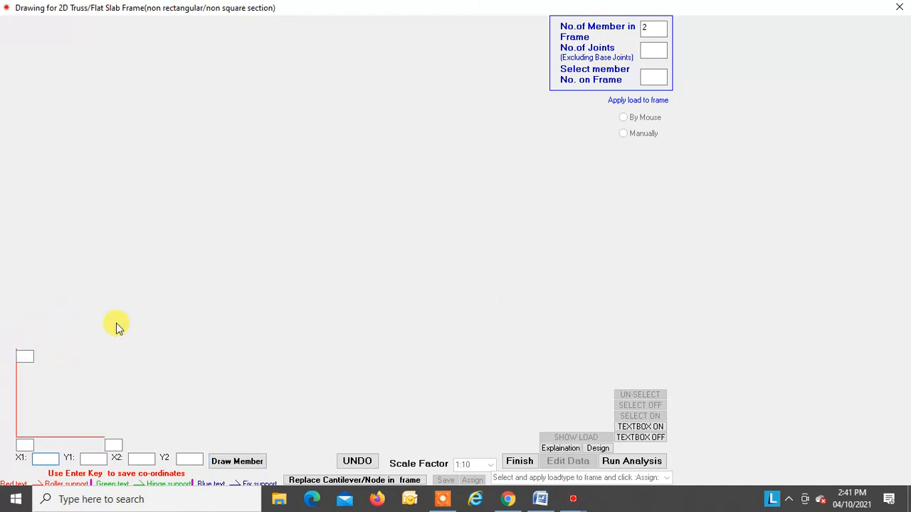
Step: Draw the top member from (0,2) to (2,2) and the right vertical member from (2,0) to (2,2)
text(0)
key(Return)
key(Return)
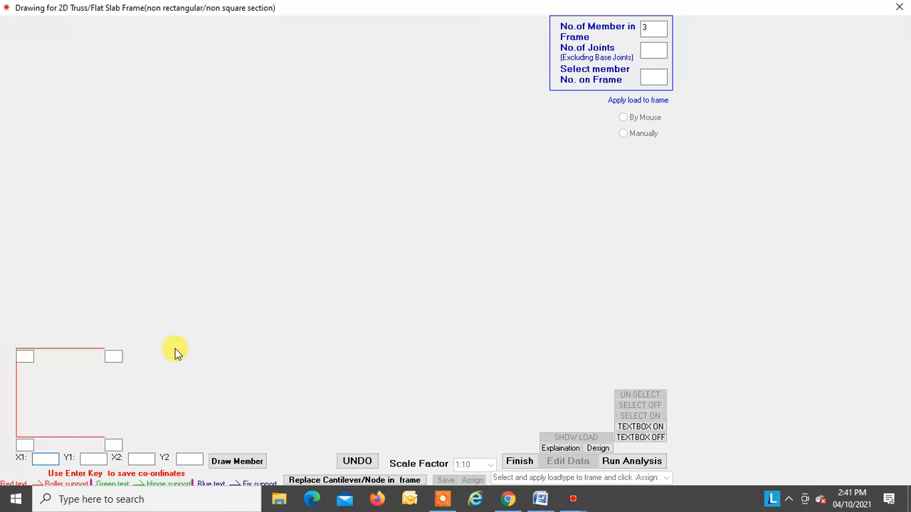
text(2)
key(Return)
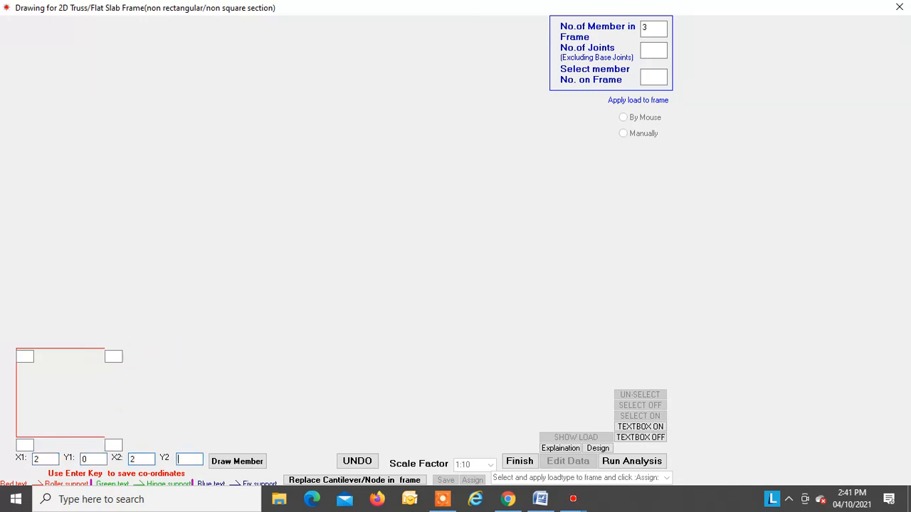
key(Return)
Step: Draw the two crossing diagonal members from (0,0) to (2,2) and from (0,2) to (2,0)
key(Return)
text(0)
key(Return)
key(Return)
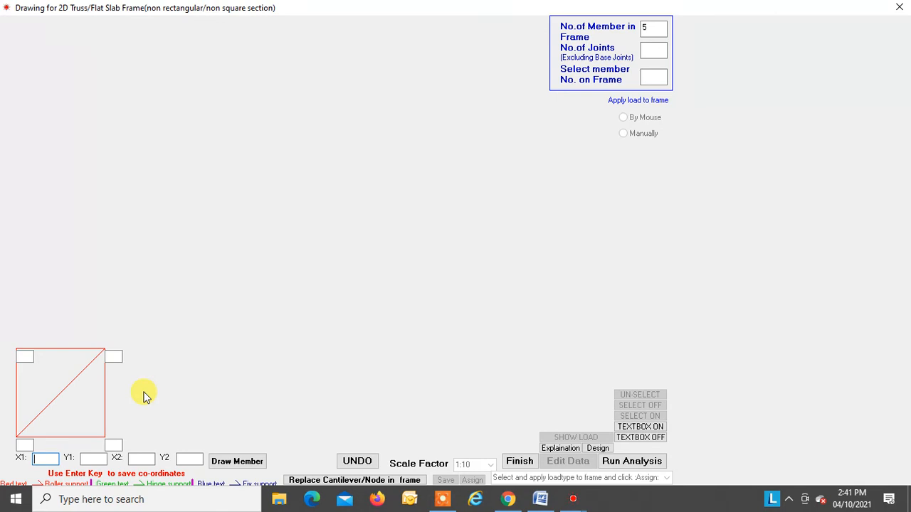
text(0)
key(Return)
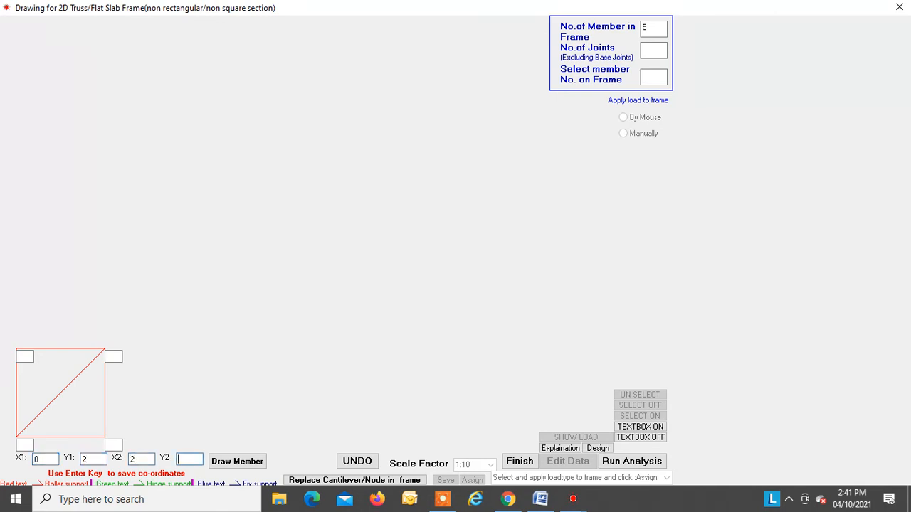
key(Return)
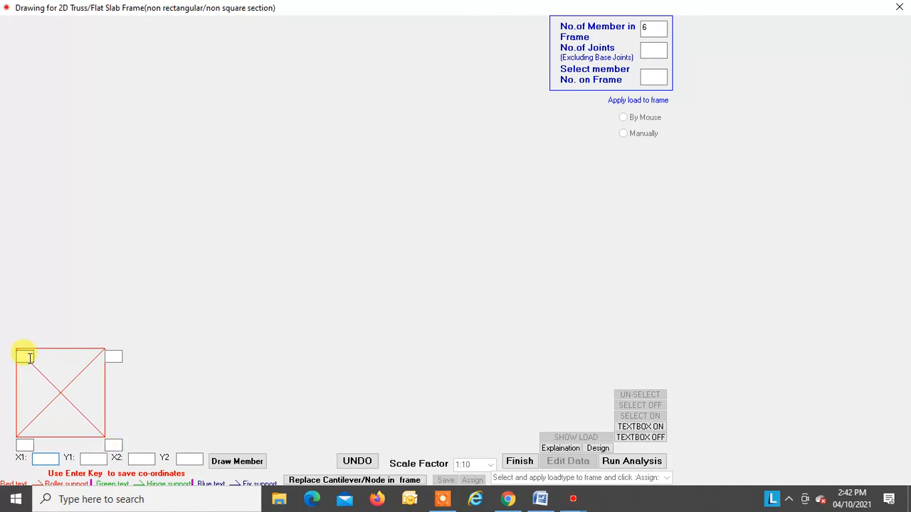
Step: Number the truss's top joints 1 and 2 and its bottom support joints 3 and 4, each from left to right
click(25, 357)
text(1)
click(113, 356)
text(2)
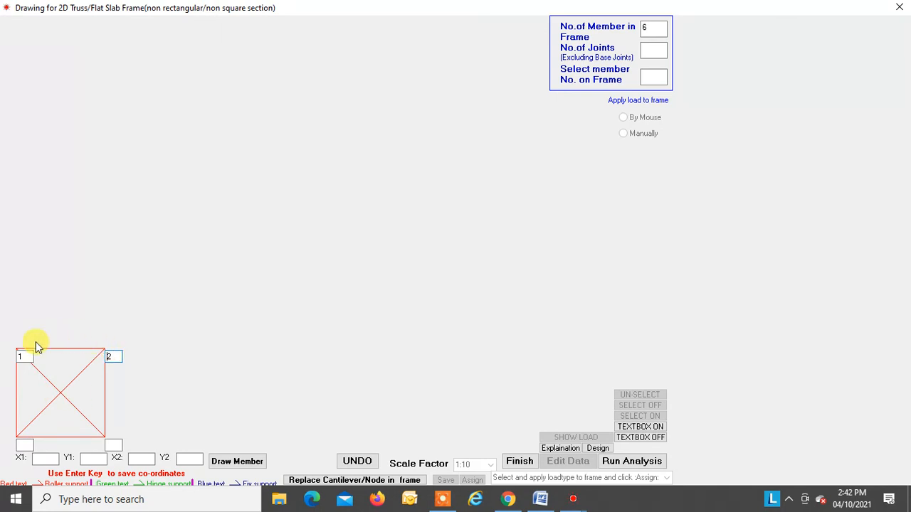
click(24, 445)
text(3)
click(113, 445)
text(4)
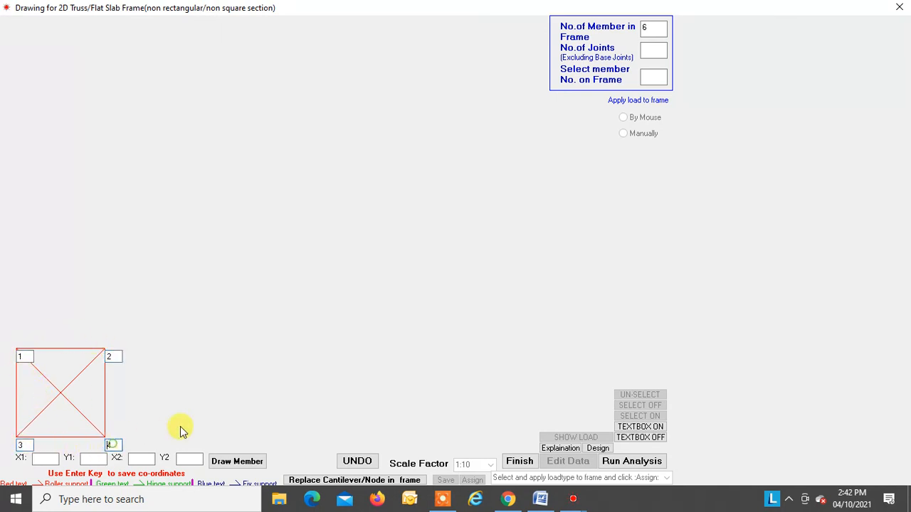
Step: Finish the truss drawing, confirming the joint numbering, with 2 frame joints and 2 supports
click(523, 462)
click(616, 376)
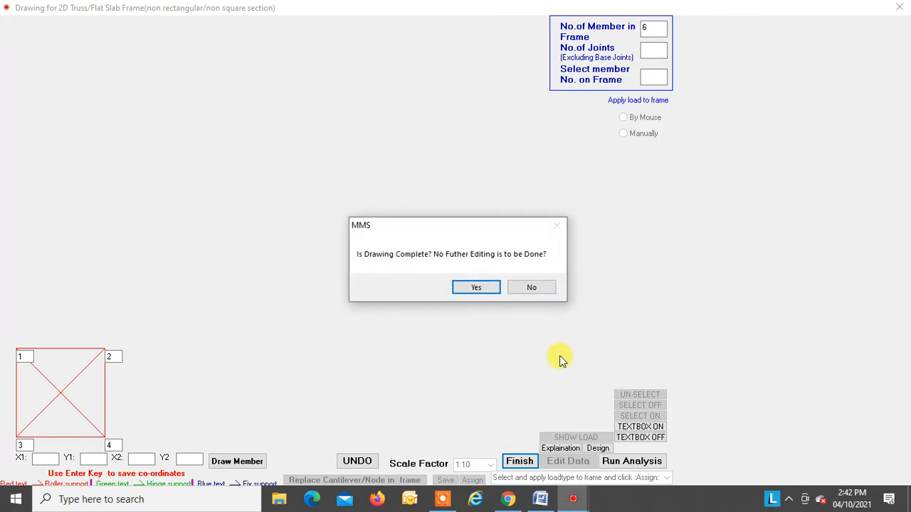
click(470, 285)
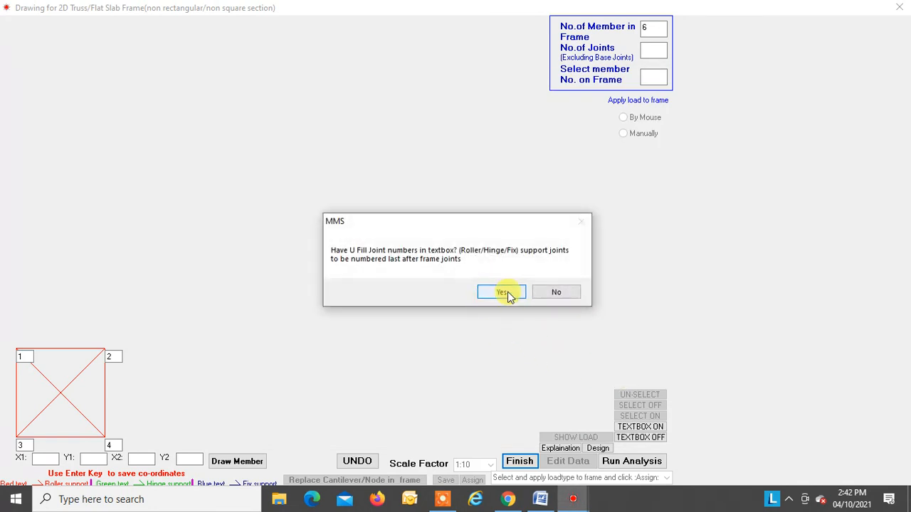
click(502, 292)
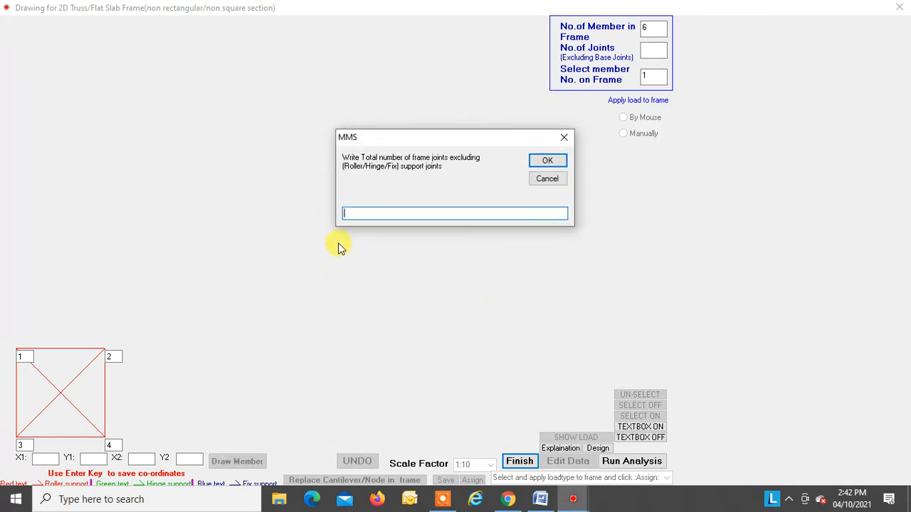
text(2)
key(Return)
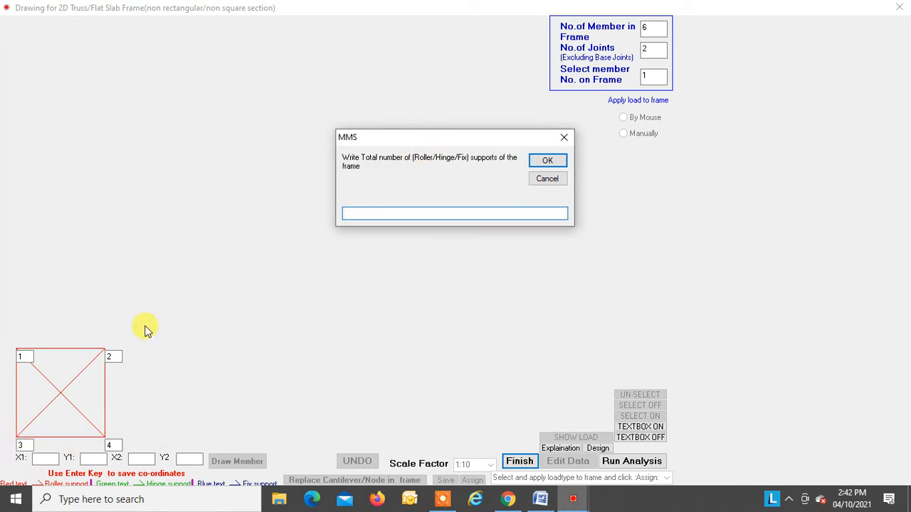
text(2)
key(Return)
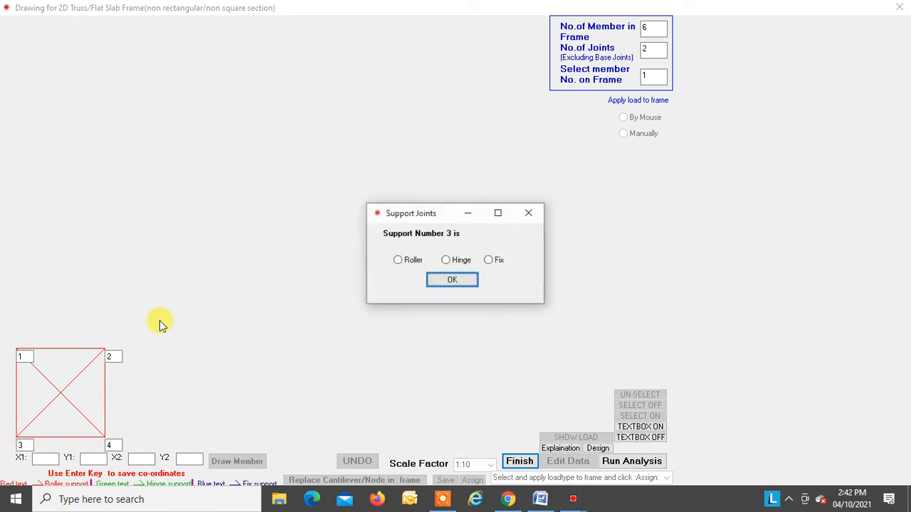
Step: Define support 3 as a hinge and support 4 as a roller that allows horizontal displacement
click(446, 260)
click(448, 281)
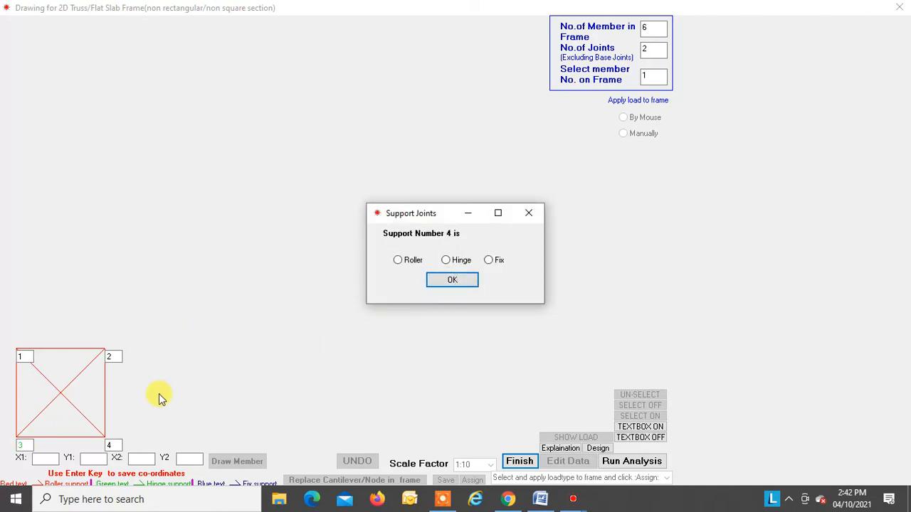
click(399, 261)
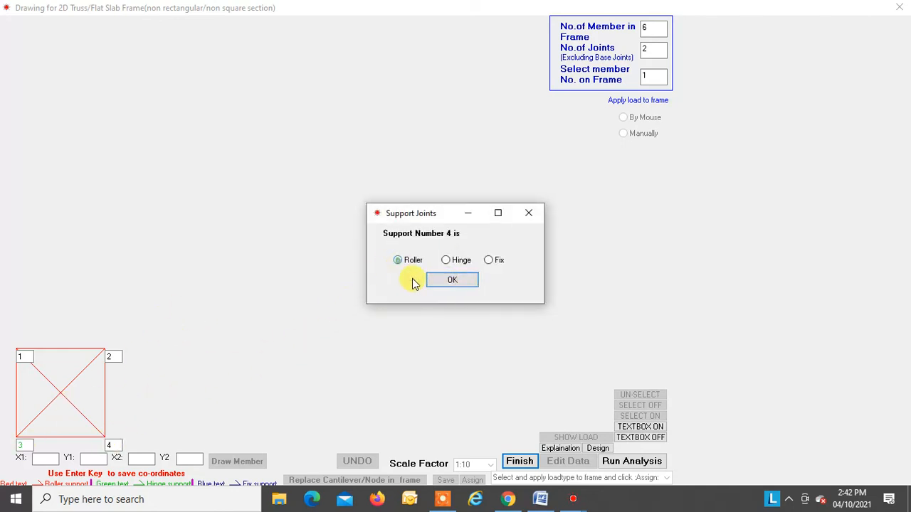
click(453, 282)
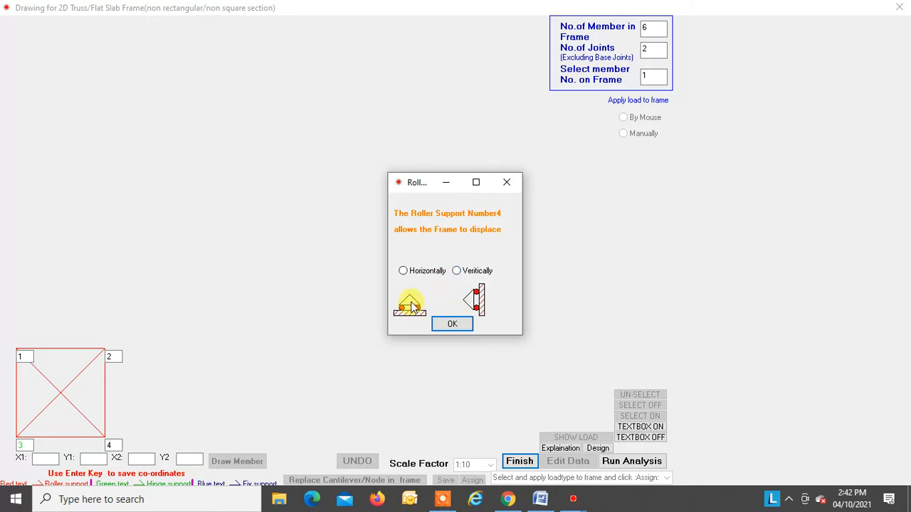
click(403, 271)
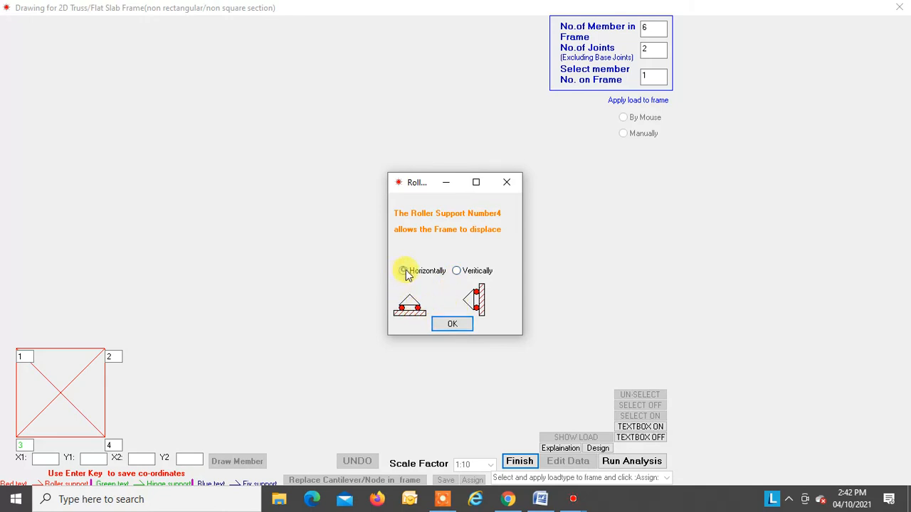
click(457, 326)
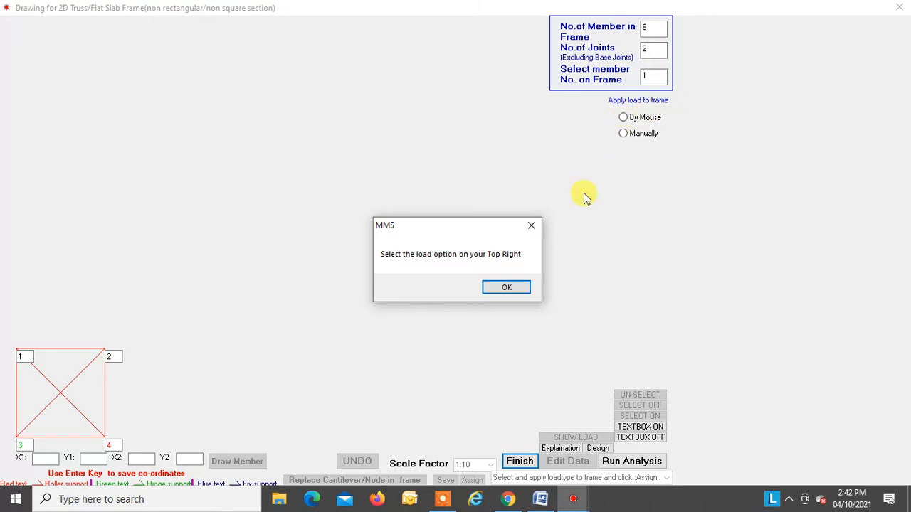
Step: Choose load application by mouse and assign a 10 kN axial load P3 pointing to the initial point on the left vertical member
click(507, 287)
click(623, 118)
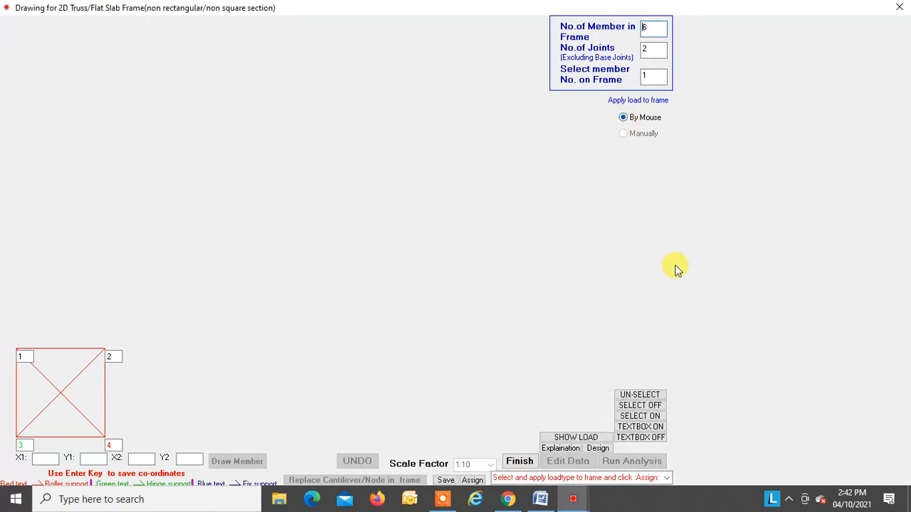
click(666, 478)
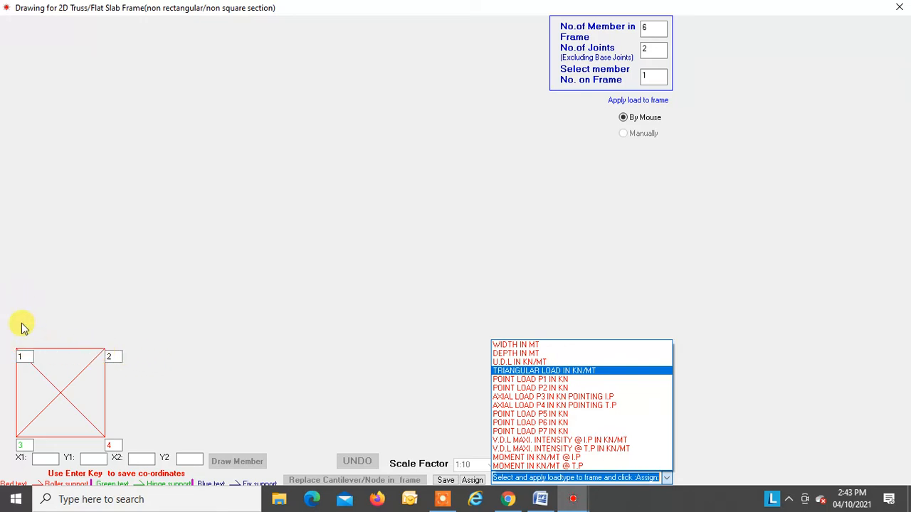
click(545, 397)
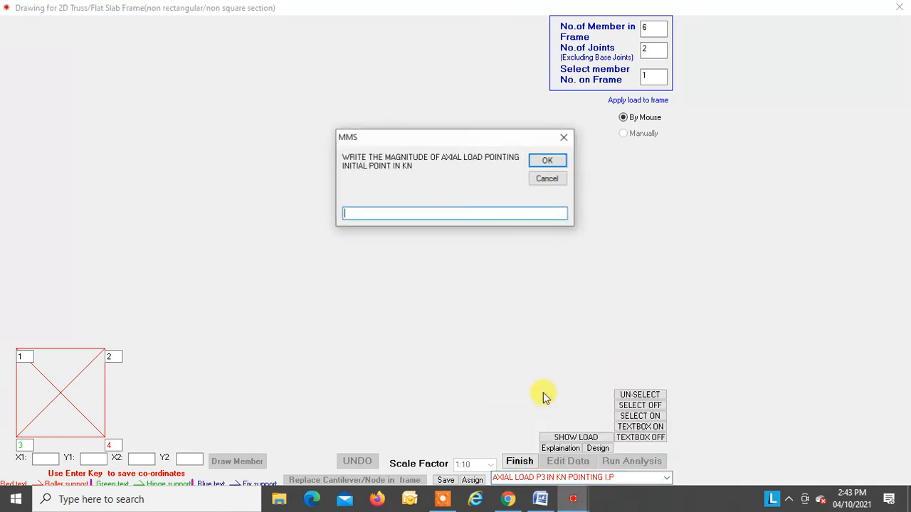
text(10)
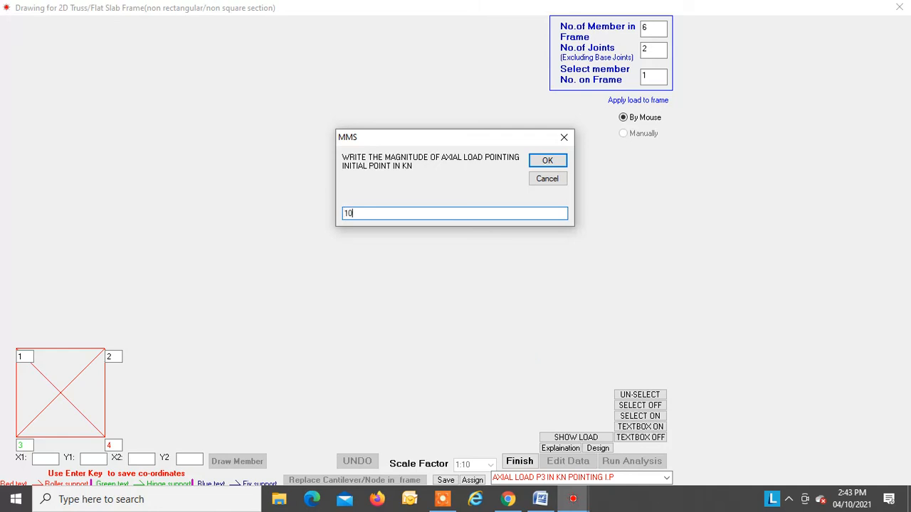
key(Return)
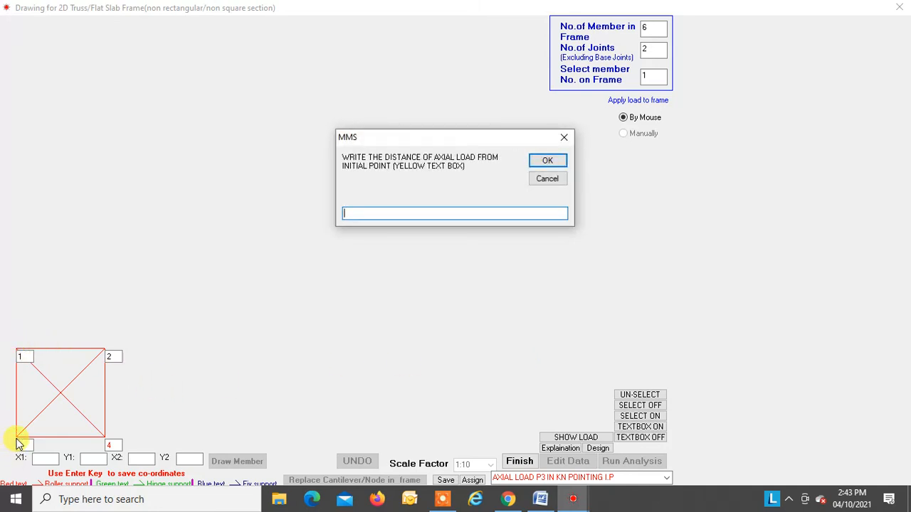
text(0)
key(Return)
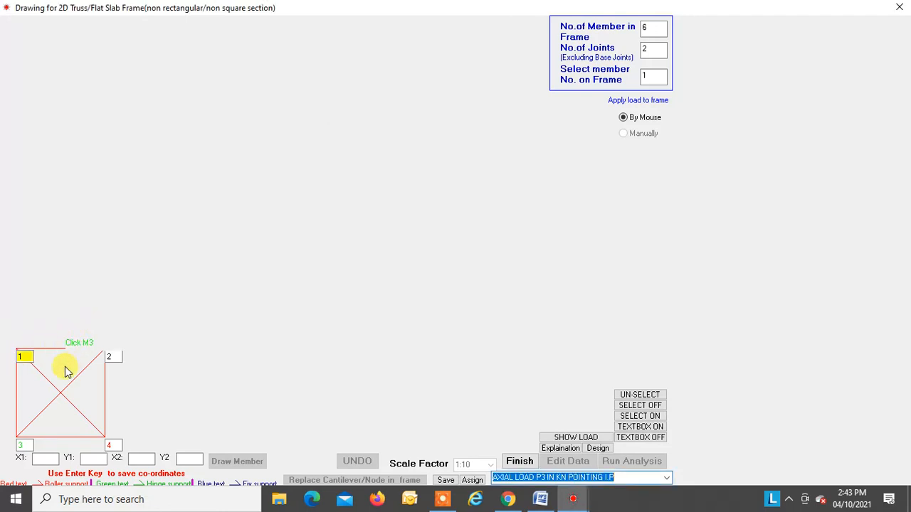
click(16, 390)
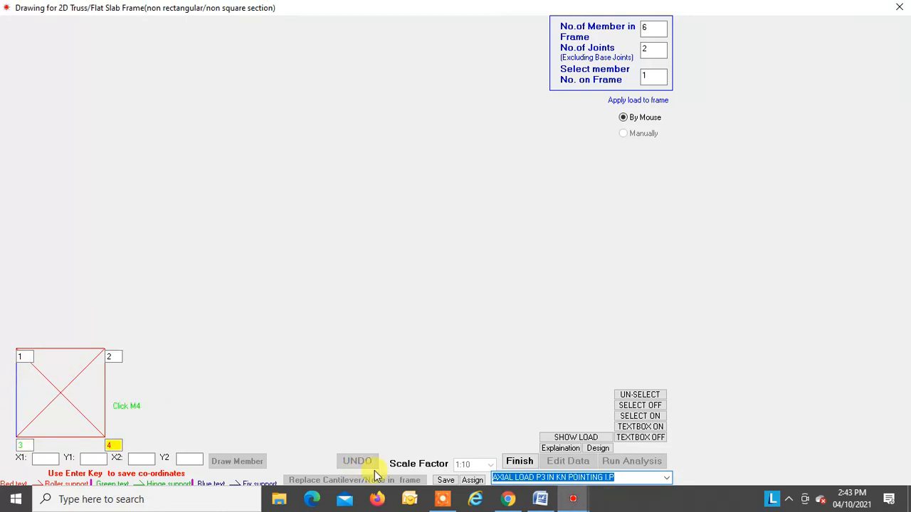
click(472, 480)
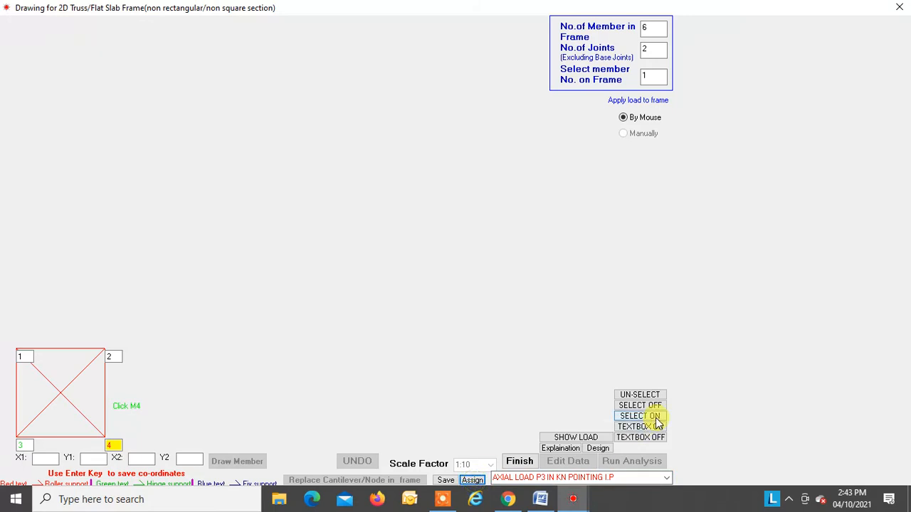
Step: Show the point loads on the truss to check the left vertical member's load, and hide the display again
click(575, 437)
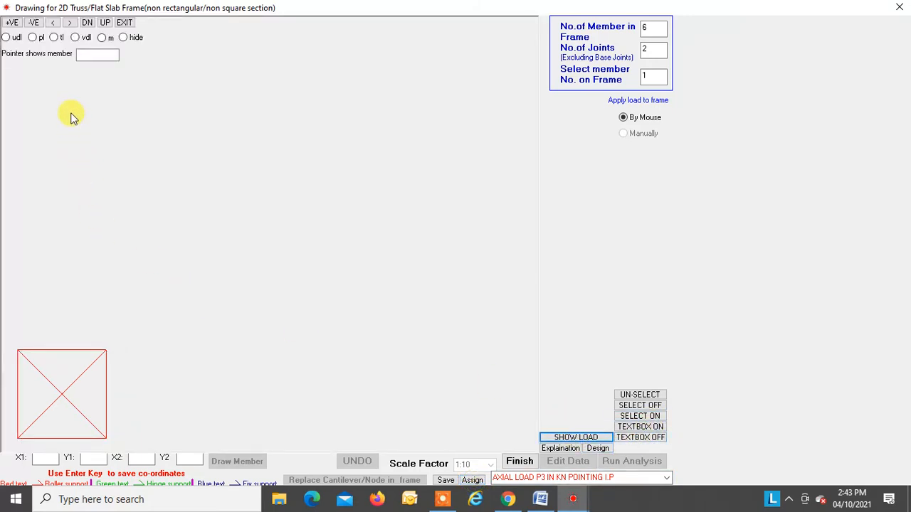
click(32, 37)
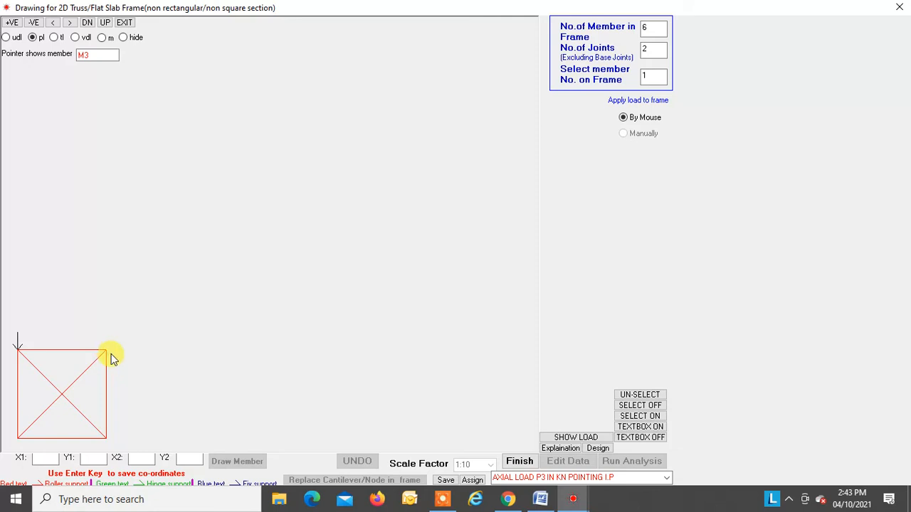
click(123, 38)
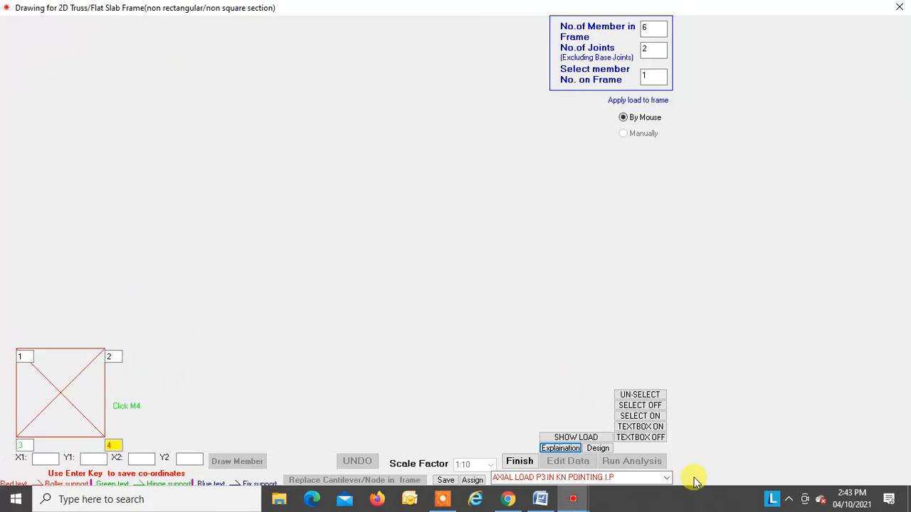
Step: Assign a 50 kN axial load P3 pointing to the initial point on the top horizontal member M3
click(664, 478)
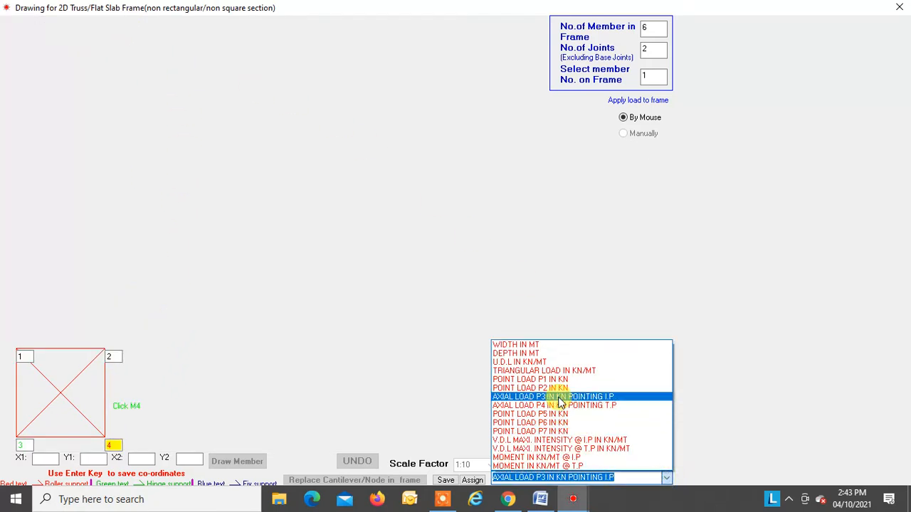
click(557, 395)
text(50)
key(Return)
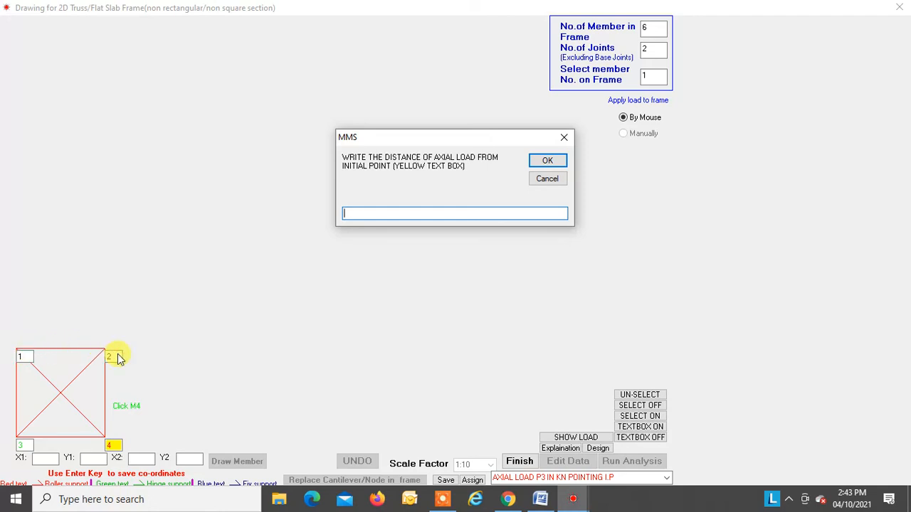
key(Return)
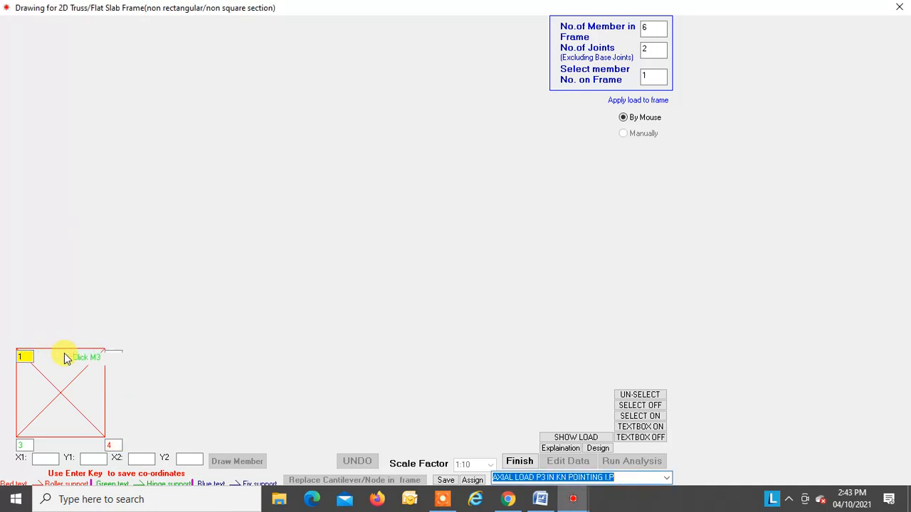
click(473, 481)
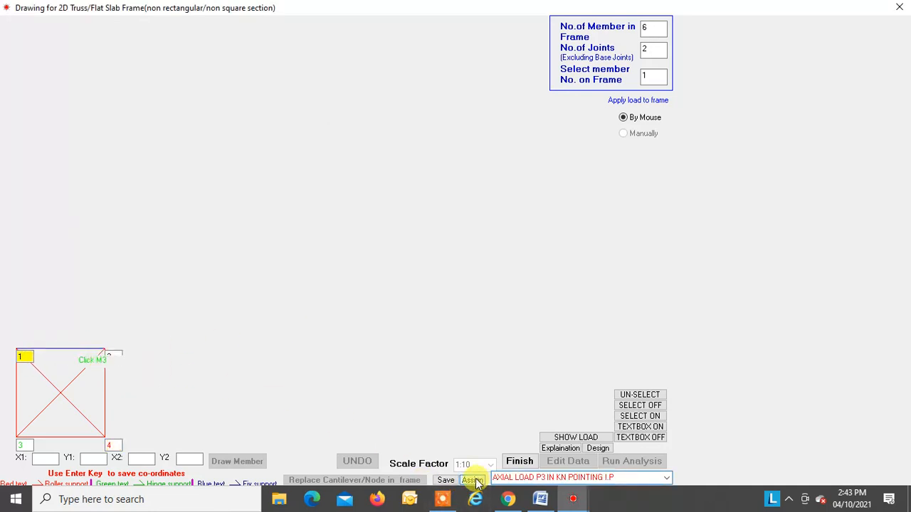
Step: Show the point loads on the truss to check the top member's load, hide them and leave the load display
click(573, 438)
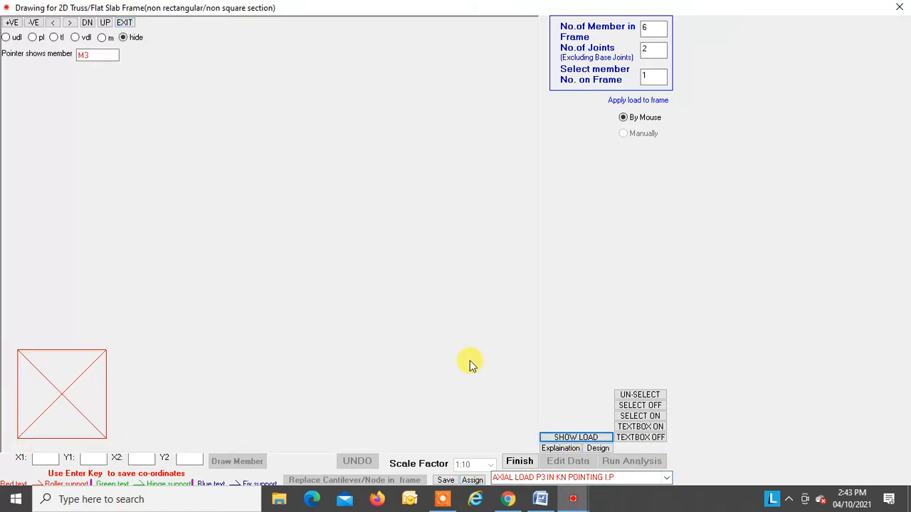
click(33, 38)
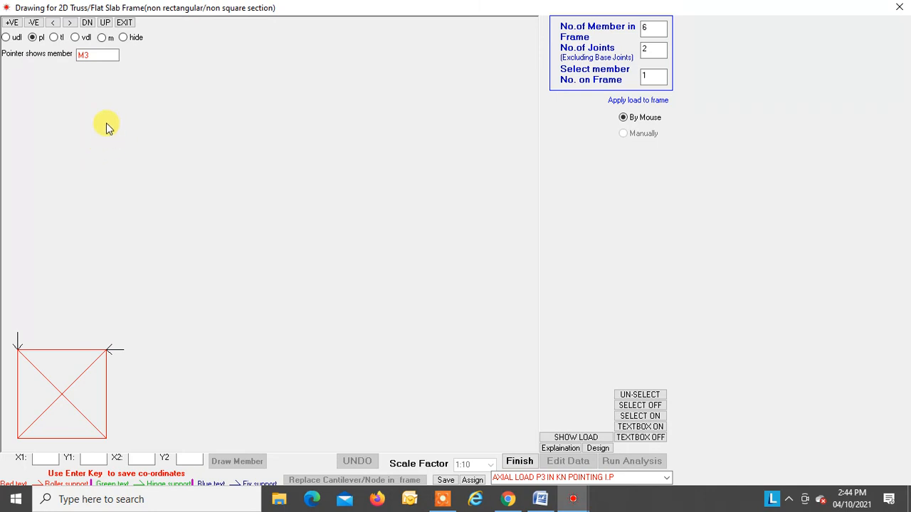
click(124, 37)
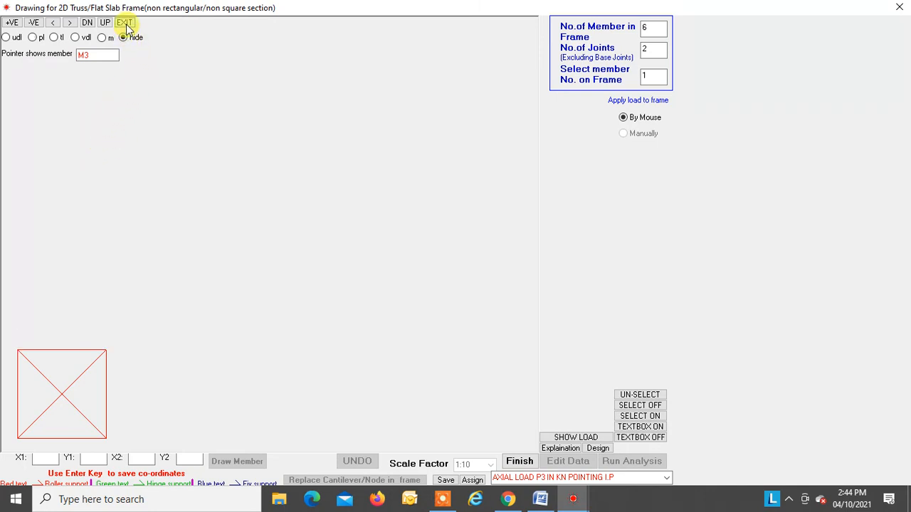
click(123, 22)
Step: Save the truss data as a .dat file named check
click(453, 481)
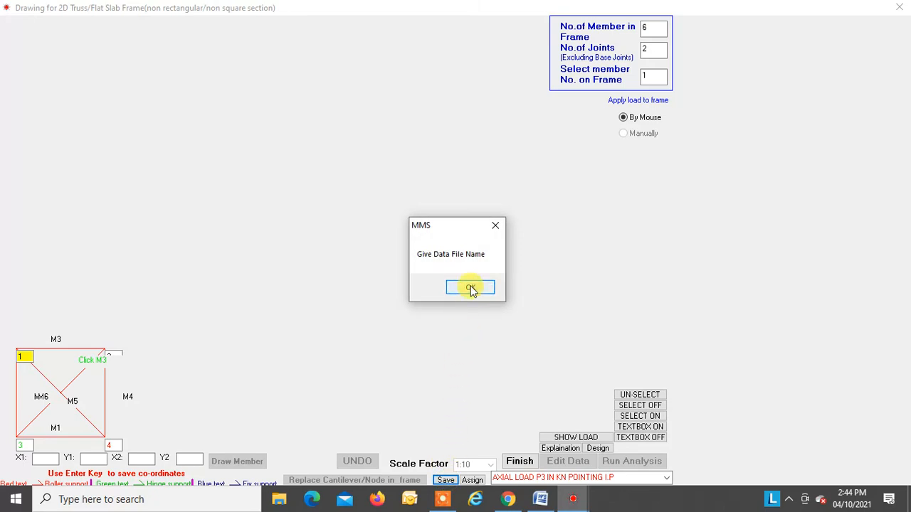
click(470, 288)
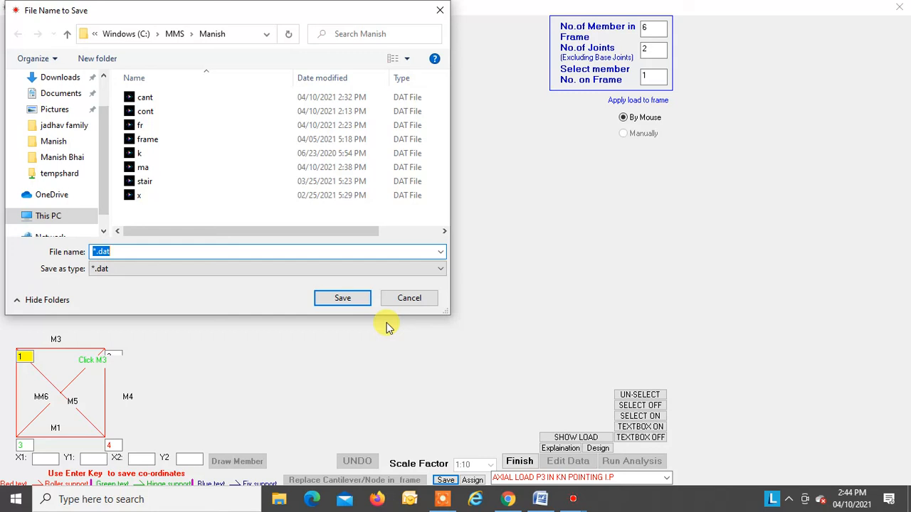
text(chec)
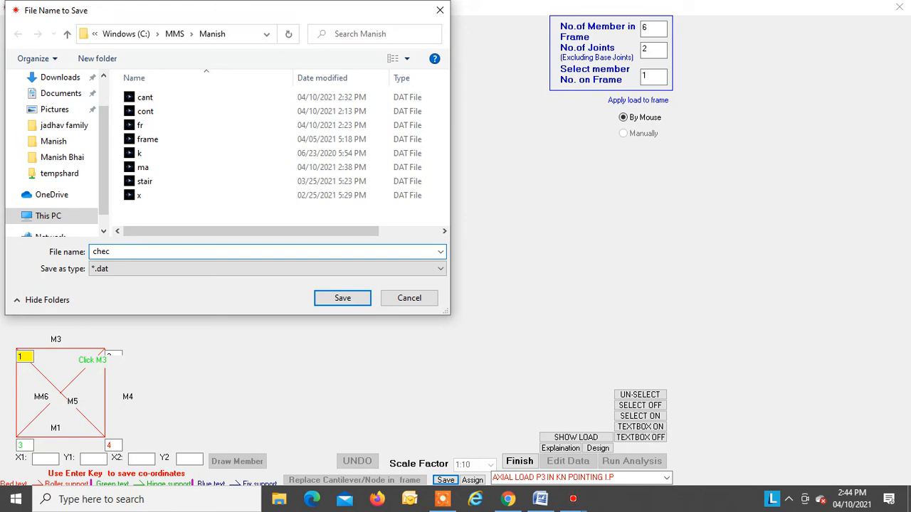
text(k)
click(346, 300)
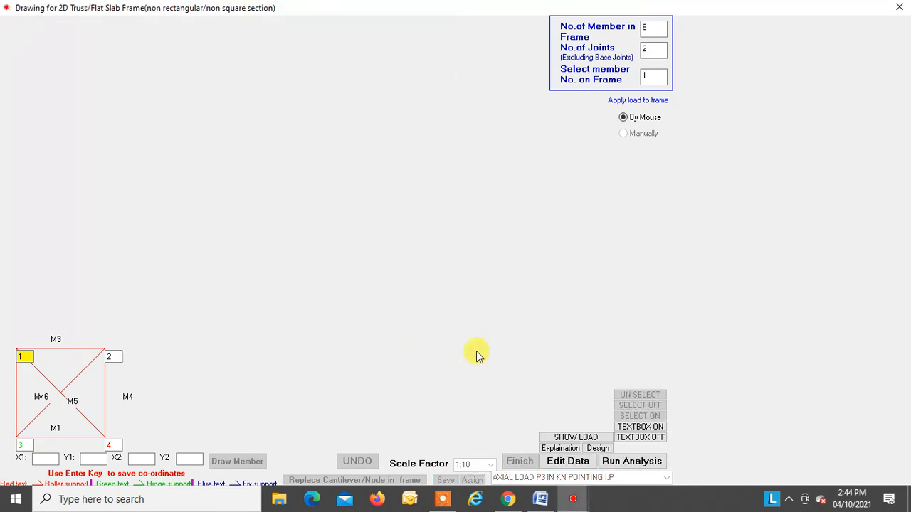
Step: Start the truss analysis and open the section data input for finding the members' moment of inertia
click(630, 464)
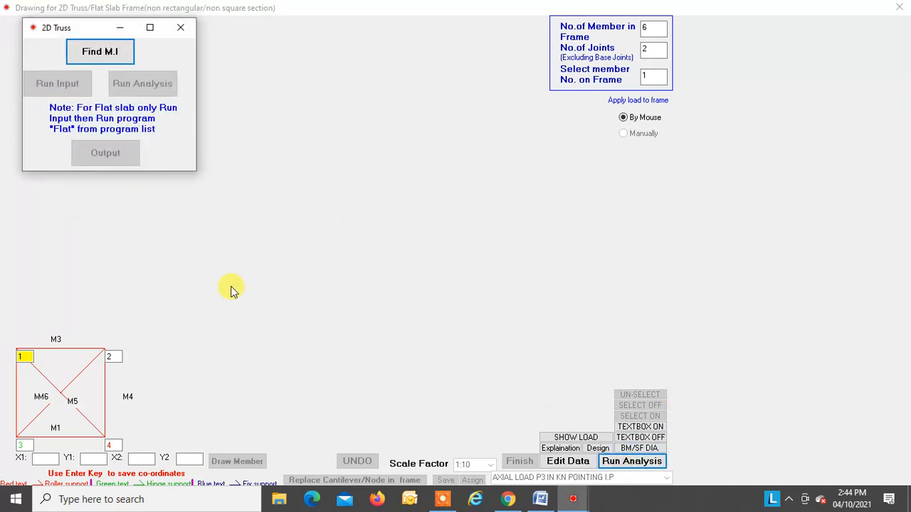
click(112, 50)
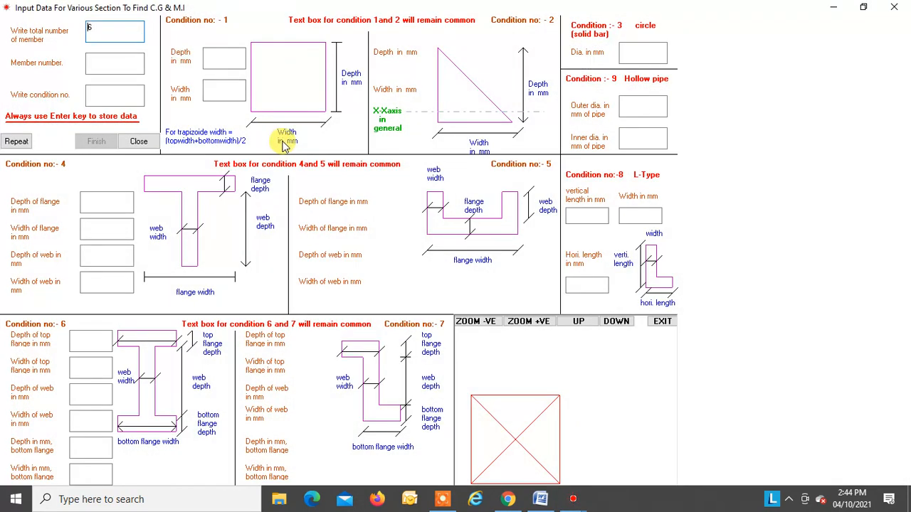
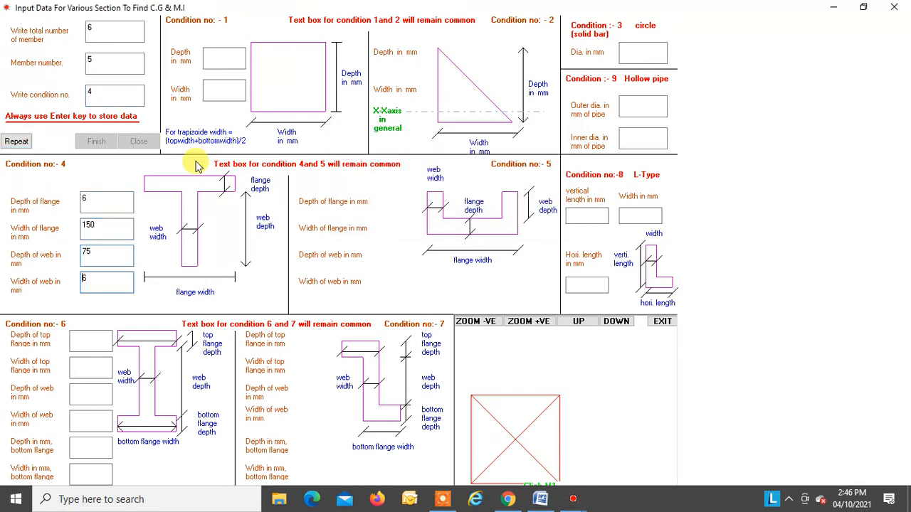
Step: Repeat member 1's section data for member 6 and finish the section data input
click(17, 142)
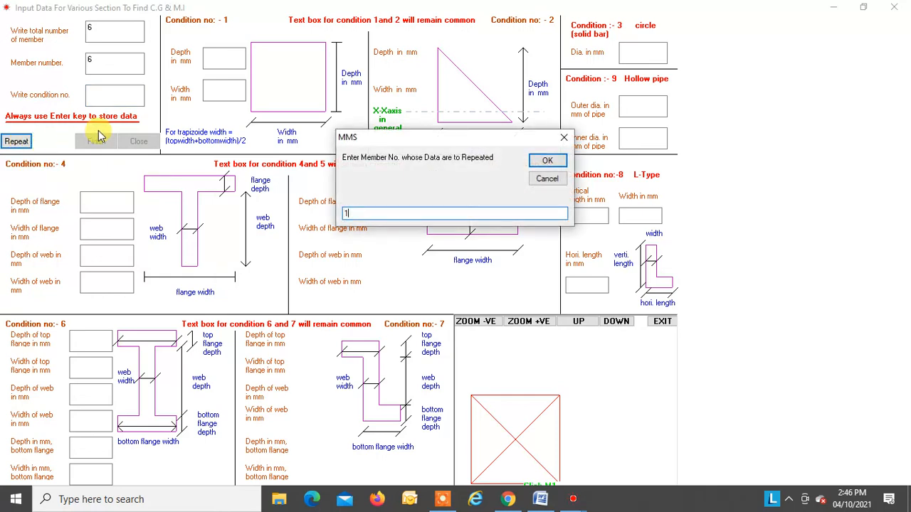
key(Return)
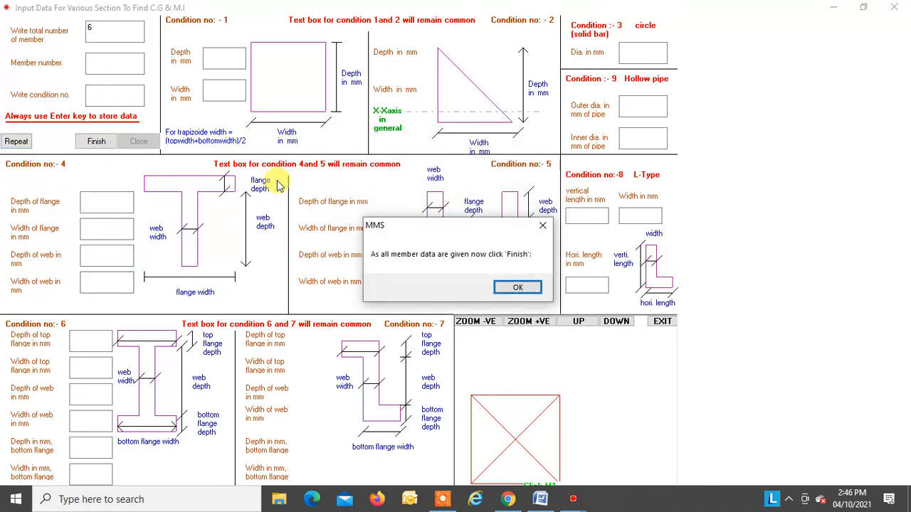
click(525, 287)
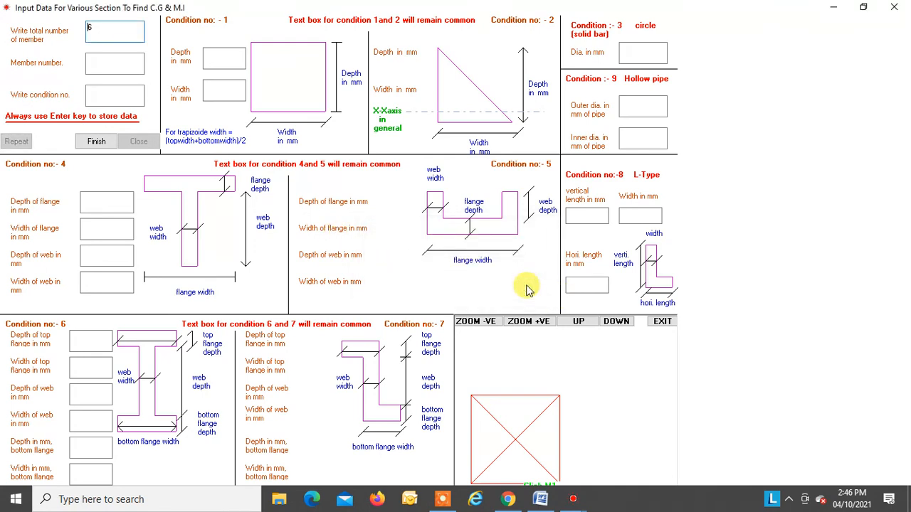
click(100, 141)
click(458, 290)
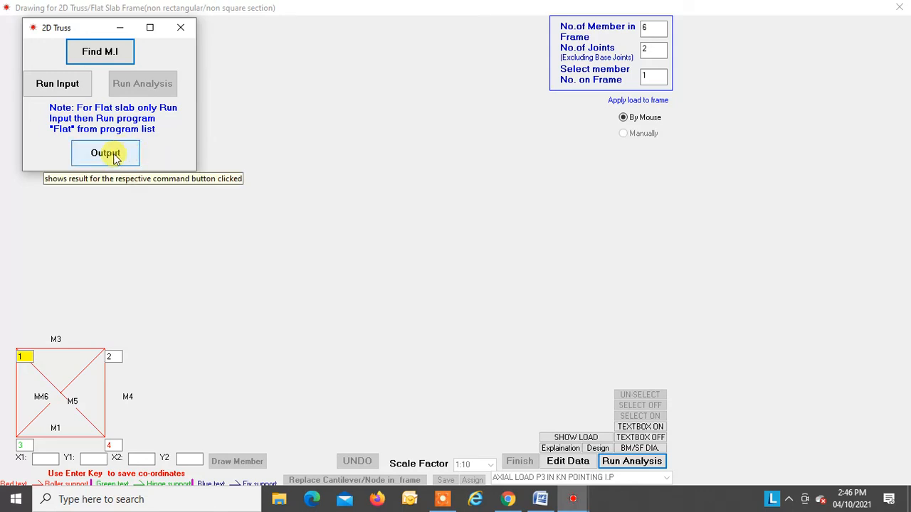
Step: Review the moment of inertia output for all six truss members and close it
click(114, 156)
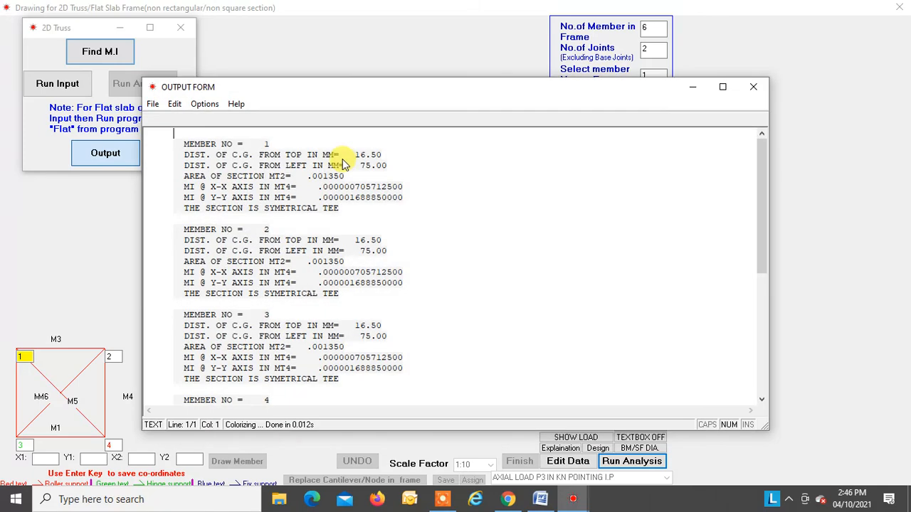
scroll(349, 162, down, 6)
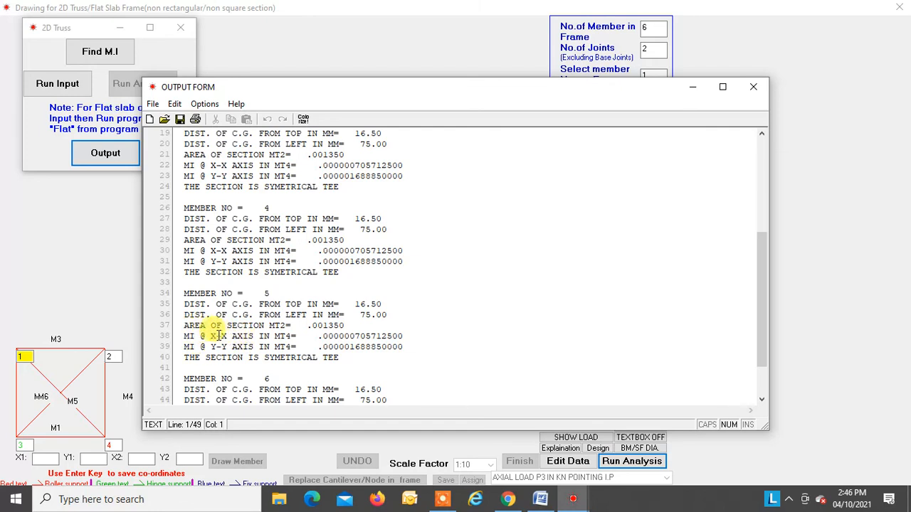
click(754, 86)
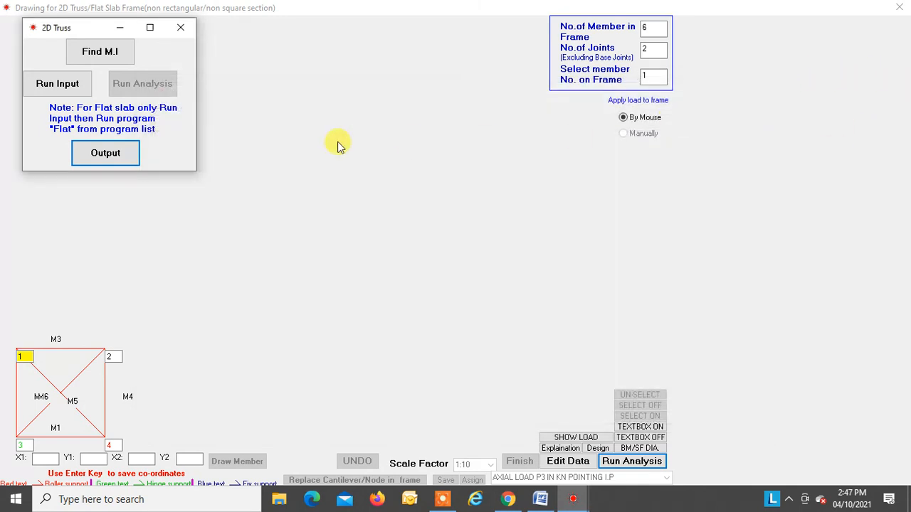
Step: Run the truss input program, dismiss its explanation note, and review and close the generated input data
click(75, 86)
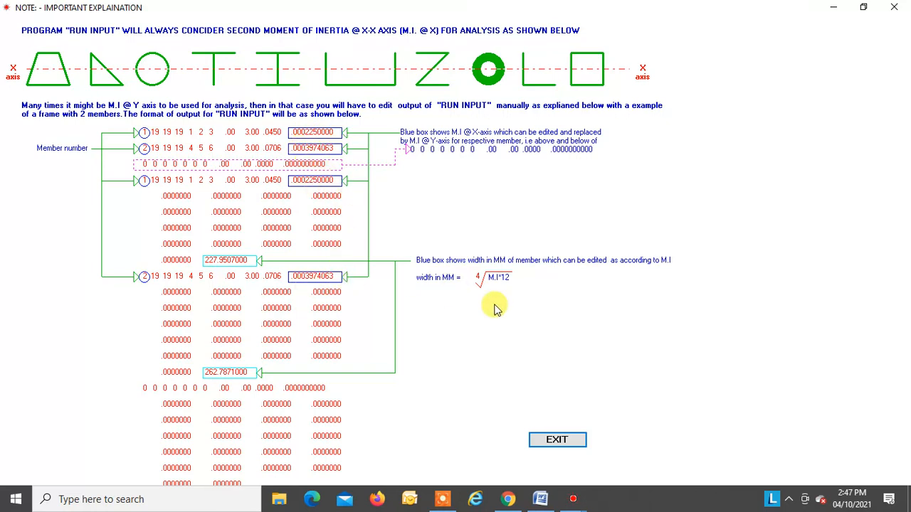
click(567, 439)
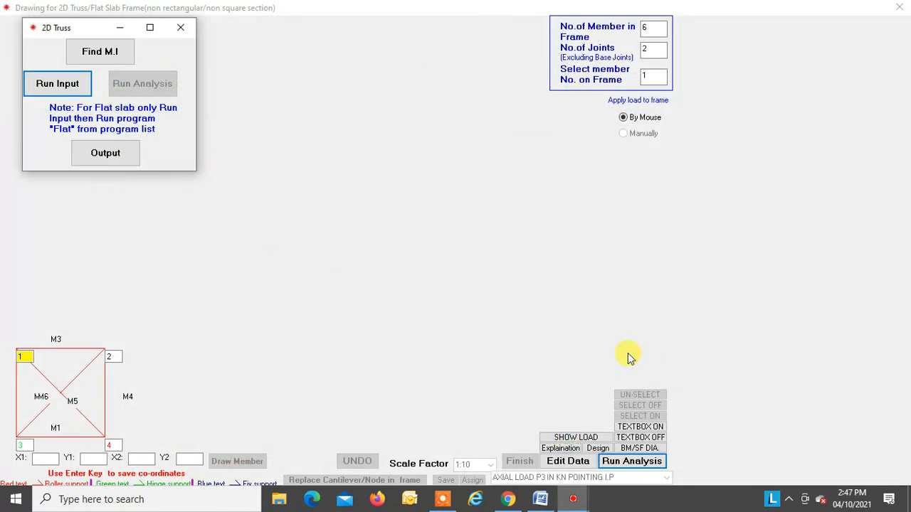
click(117, 157)
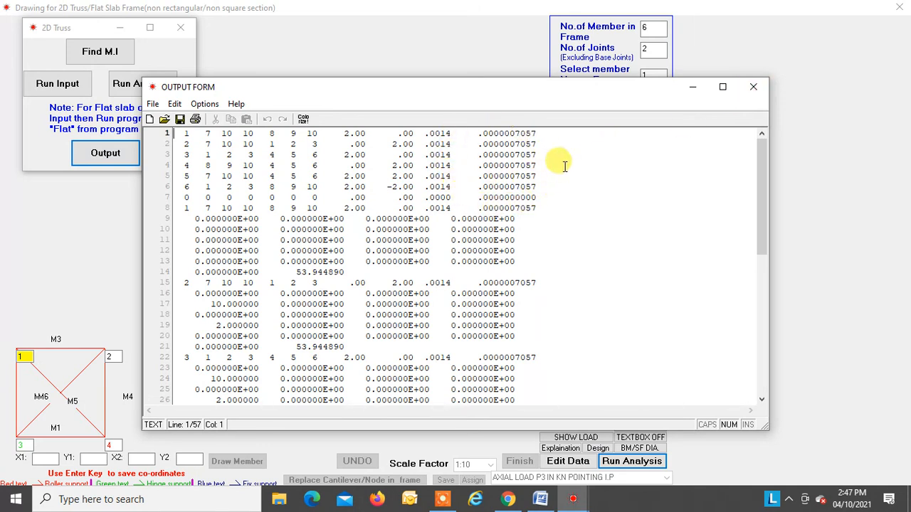
click(753, 87)
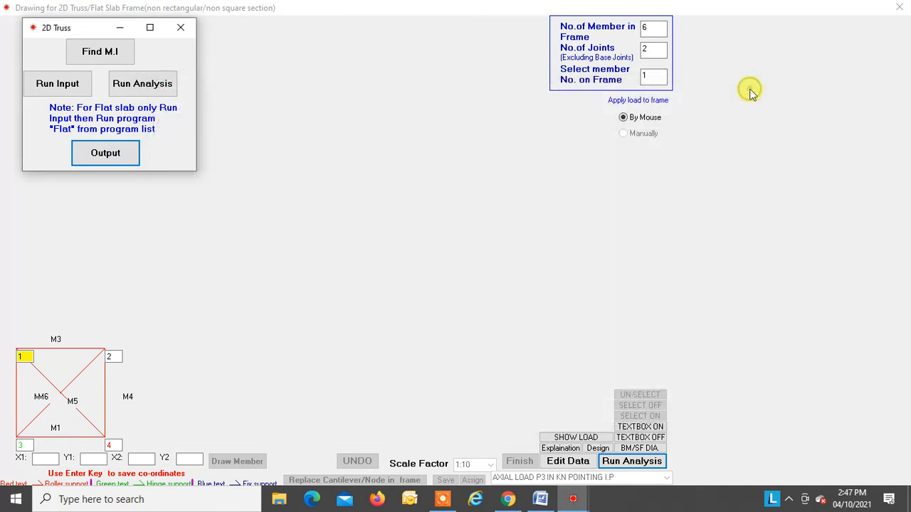
Step: Run the truss analysis with modulus of elasticity 2e8 kN/m2 and individual-case load factors of 1 for vertical and lateral loads
click(147, 83)
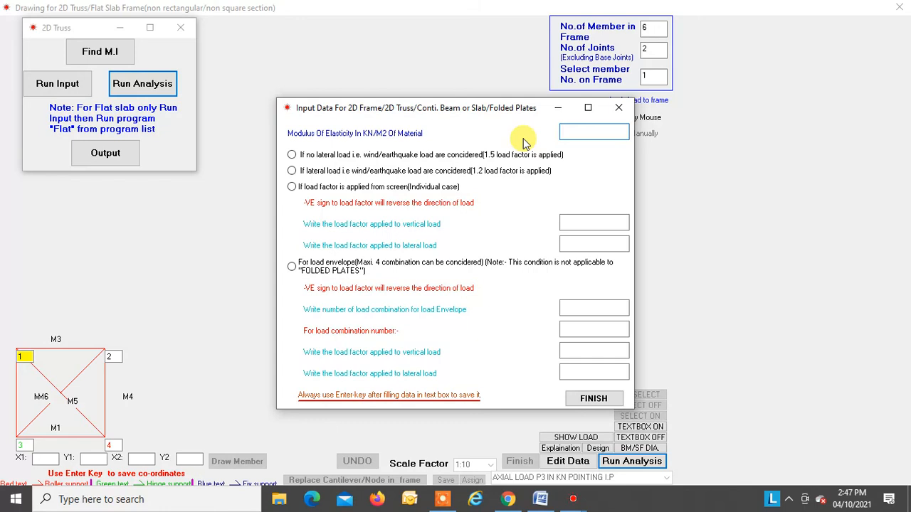
text(2e8)
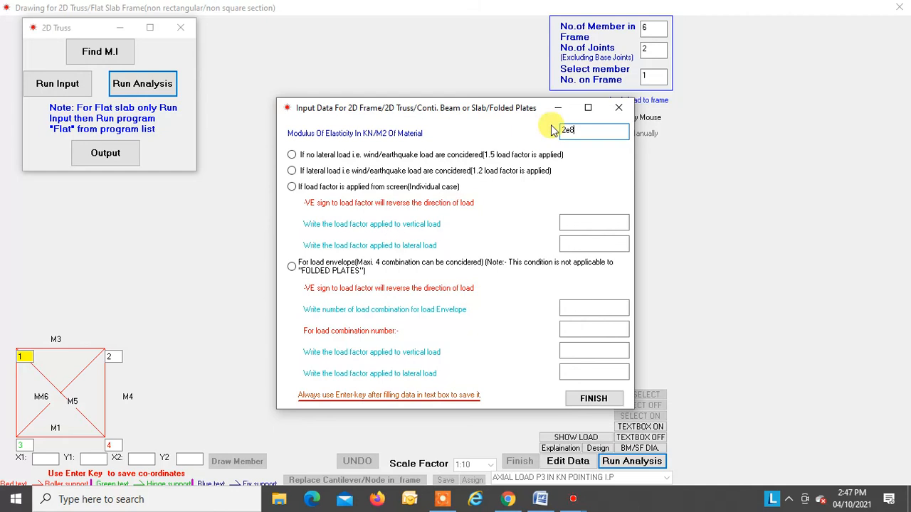
click(291, 188)
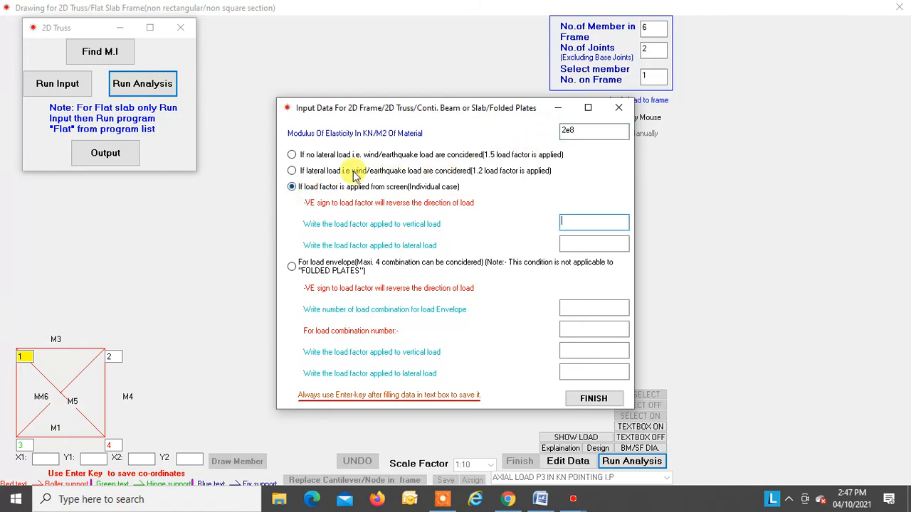
text(1)
key(Return)
text(1)
key(Return)
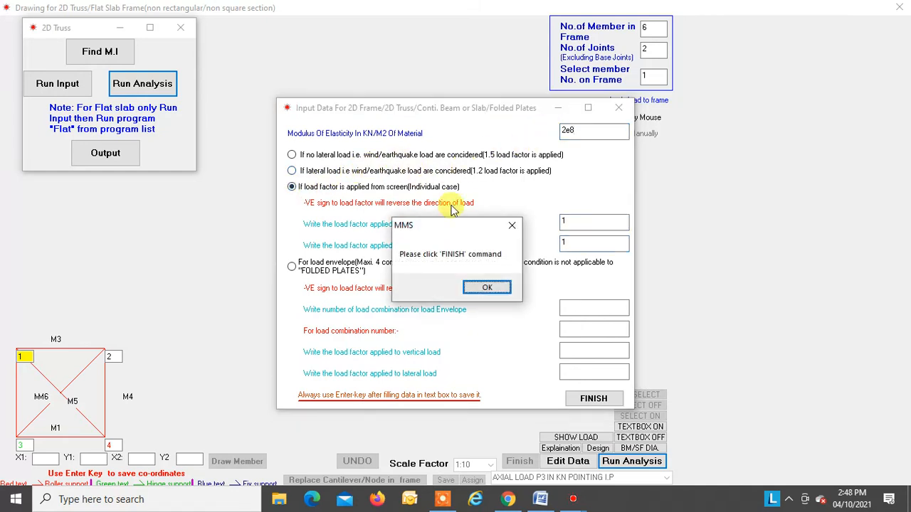
click(502, 288)
click(591, 398)
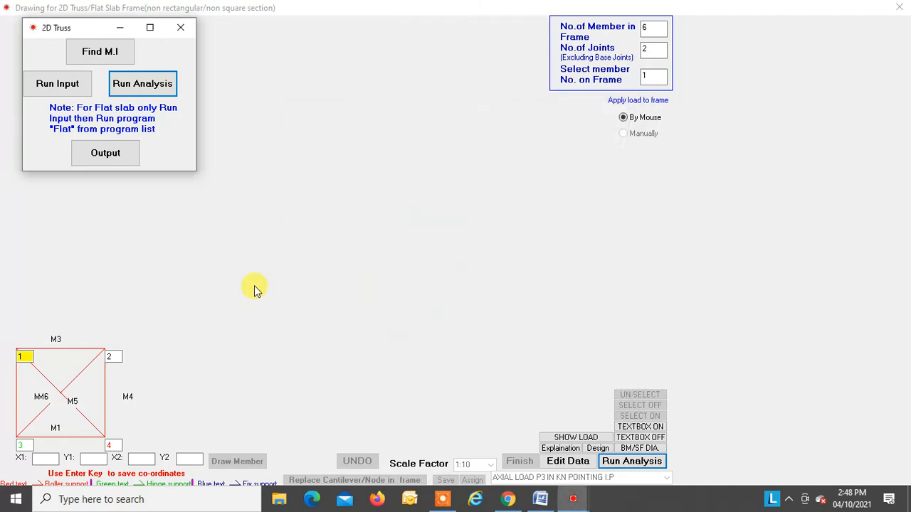
key(Return)
Step: Examine the final axial forces in the analysis output, matching them to the members on the truss drawing, and close the output
click(108, 150)
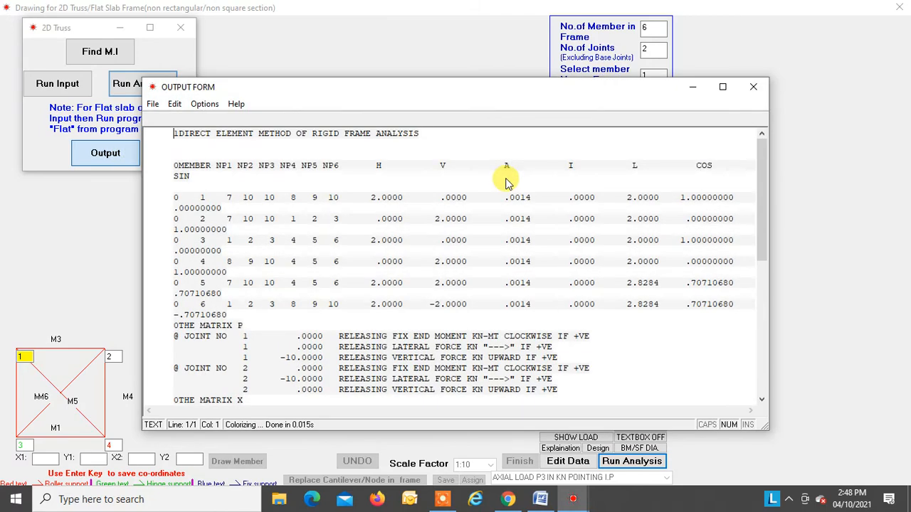
scroll(507, 182, down, 10)
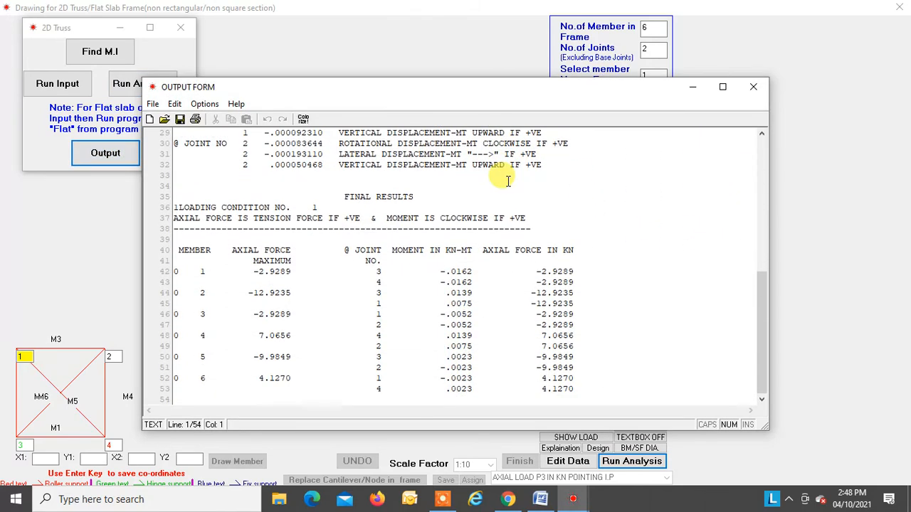
click(93, 435)
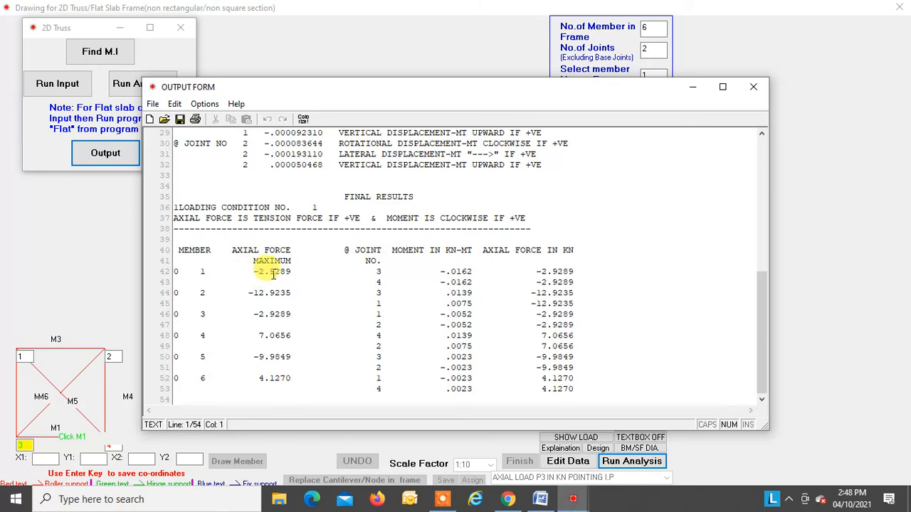
click(17, 395)
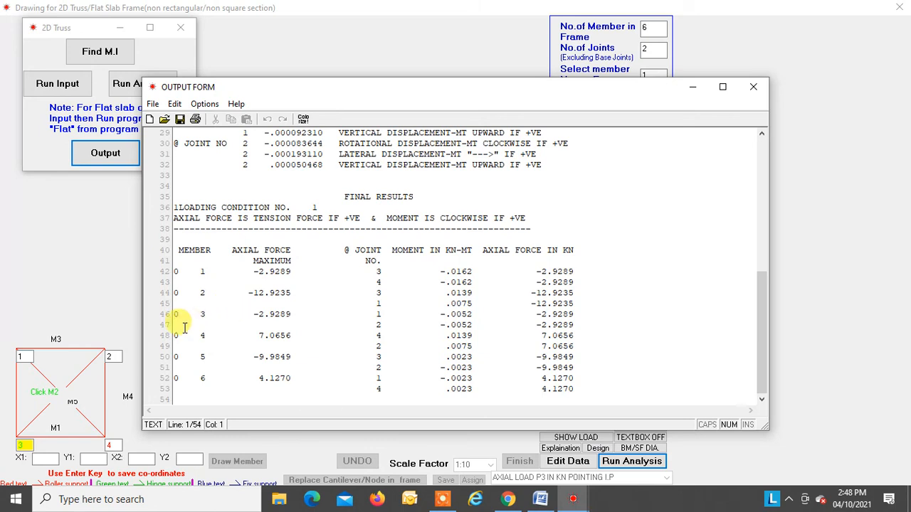
click(25, 356)
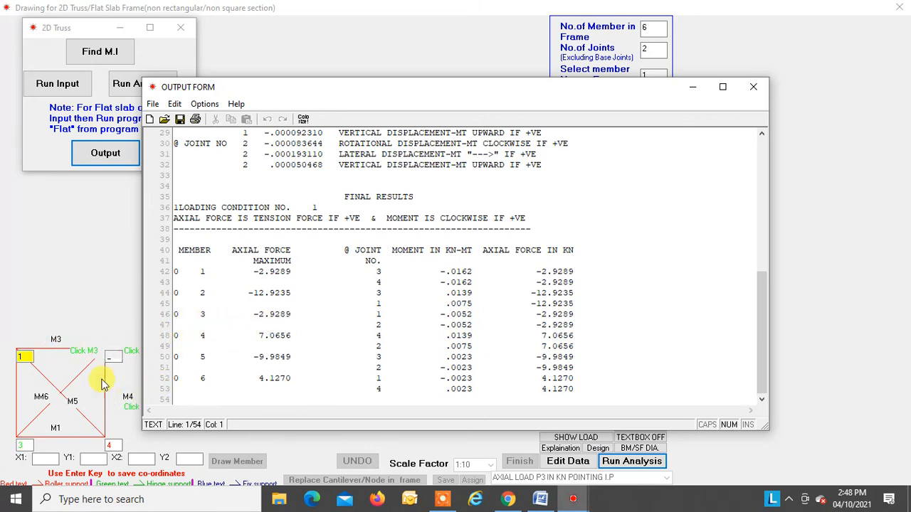
click(106, 352)
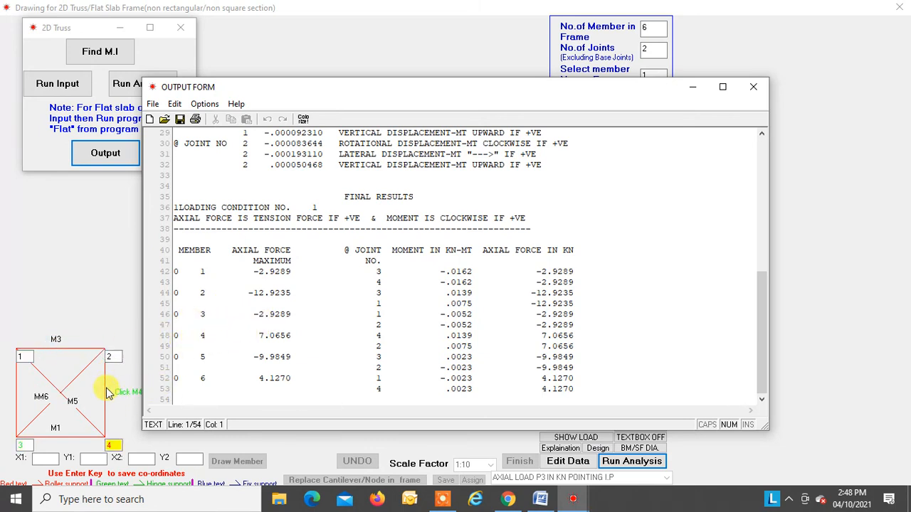
click(71, 399)
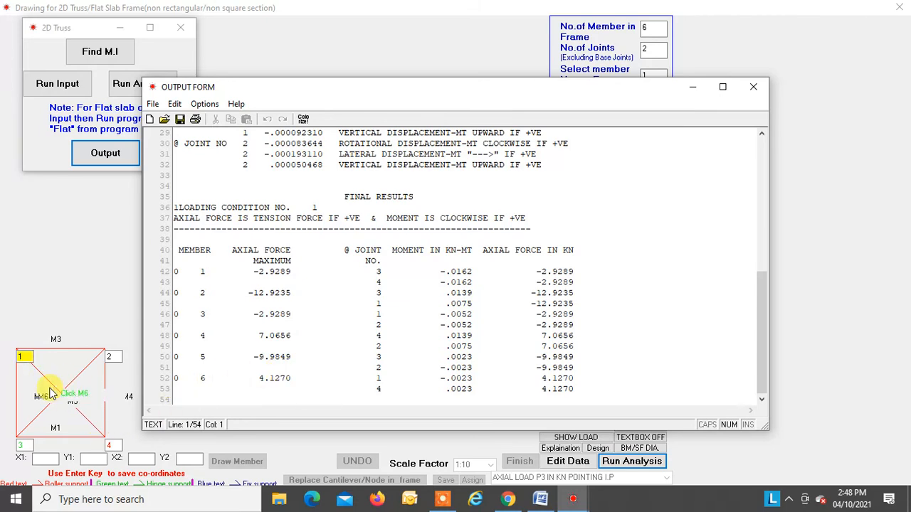
click(752, 90)
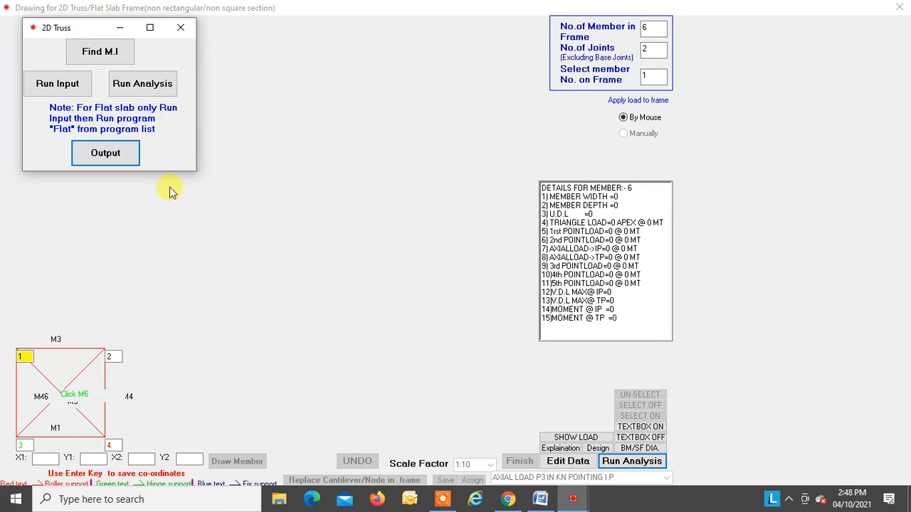
Step: Open the edit form for the members' section data from Find M.I and close it without editing
click(111, 54)
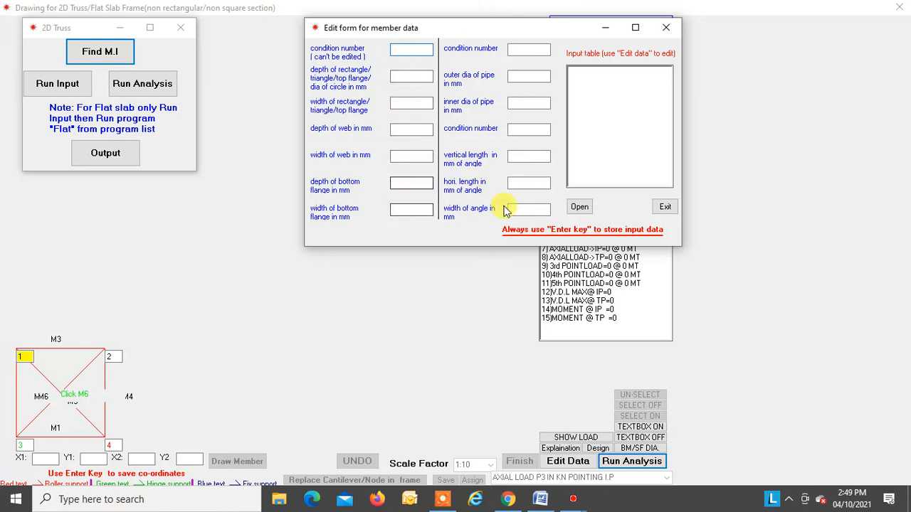
click(668, 28)
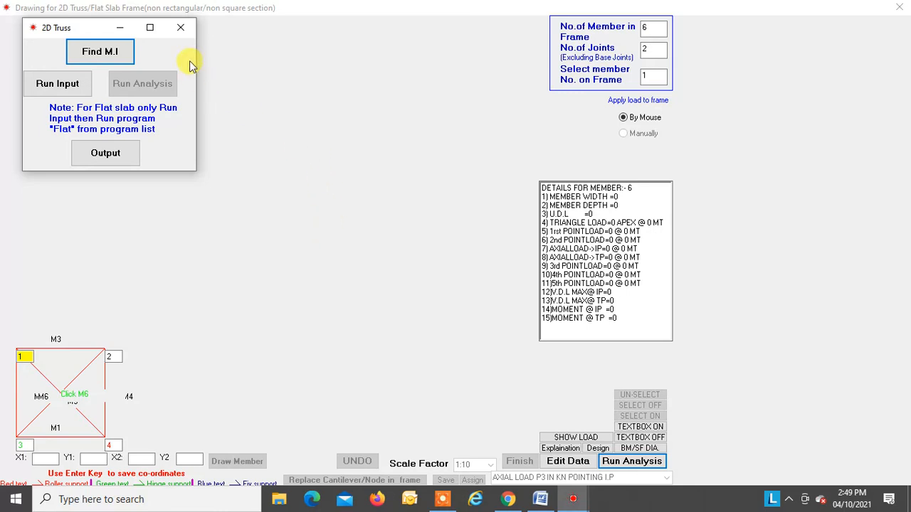
Step: Close the 2D truss analysis and drawing windows and switch to the 2D analysis document in Microsoft Word
click(179, 28)
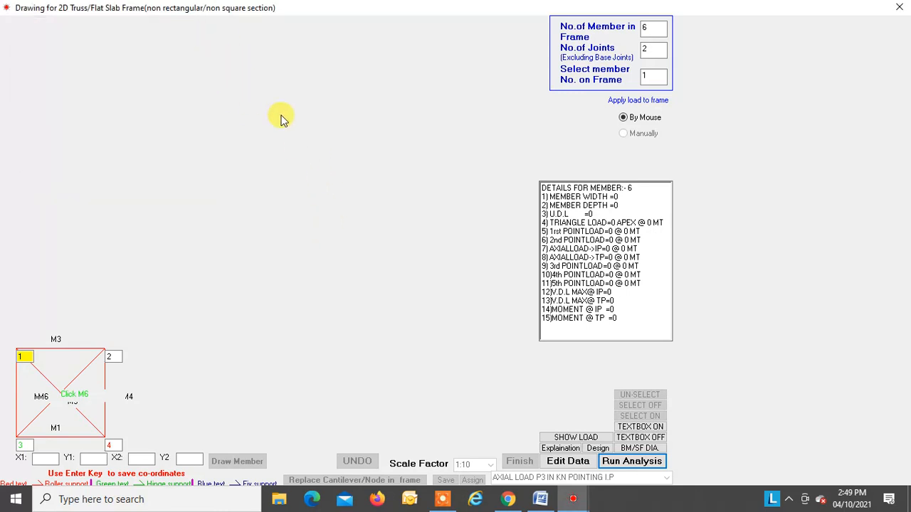
click(899, 7)
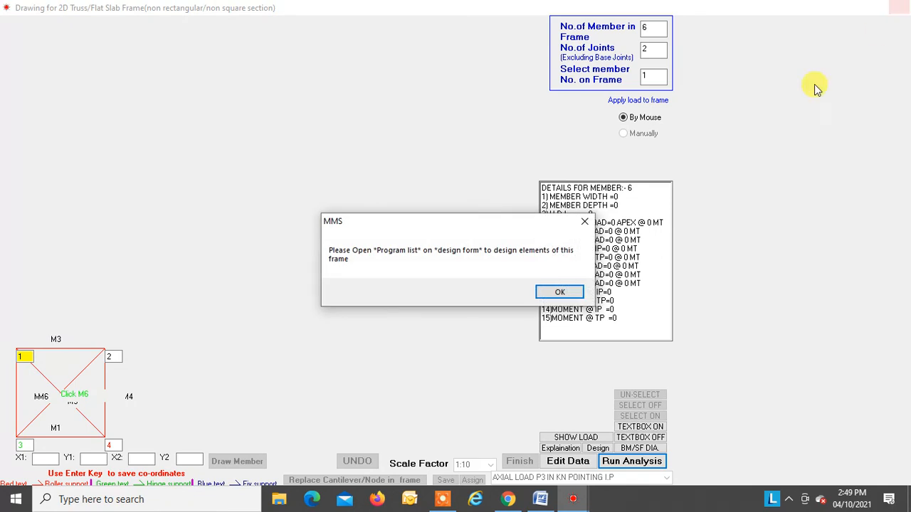
click(554, 291)
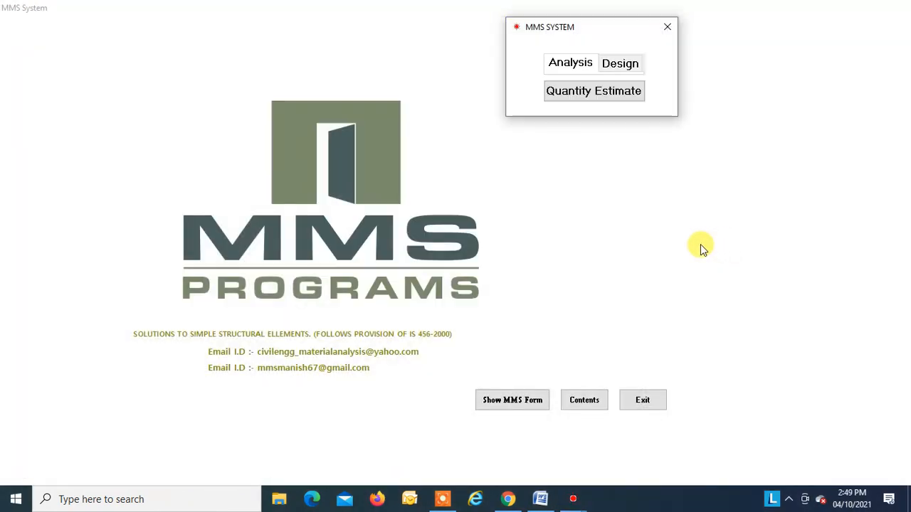
click(540, 498)
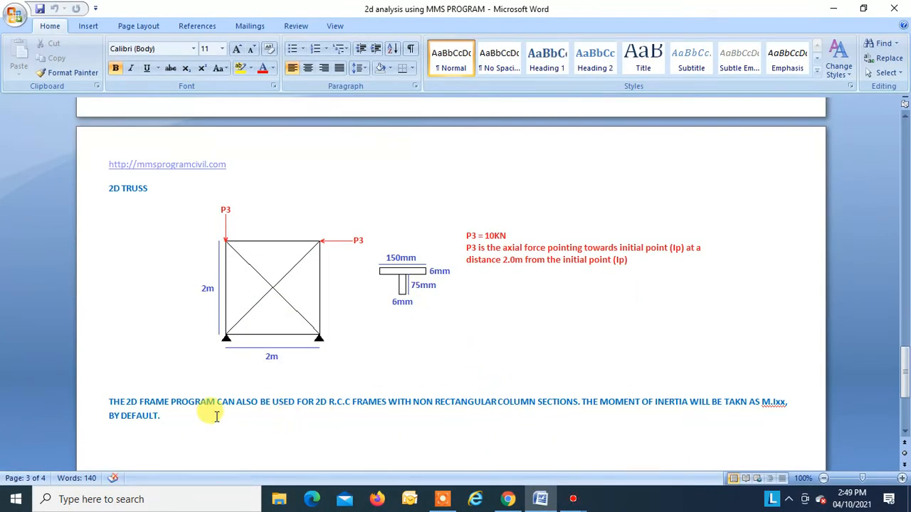